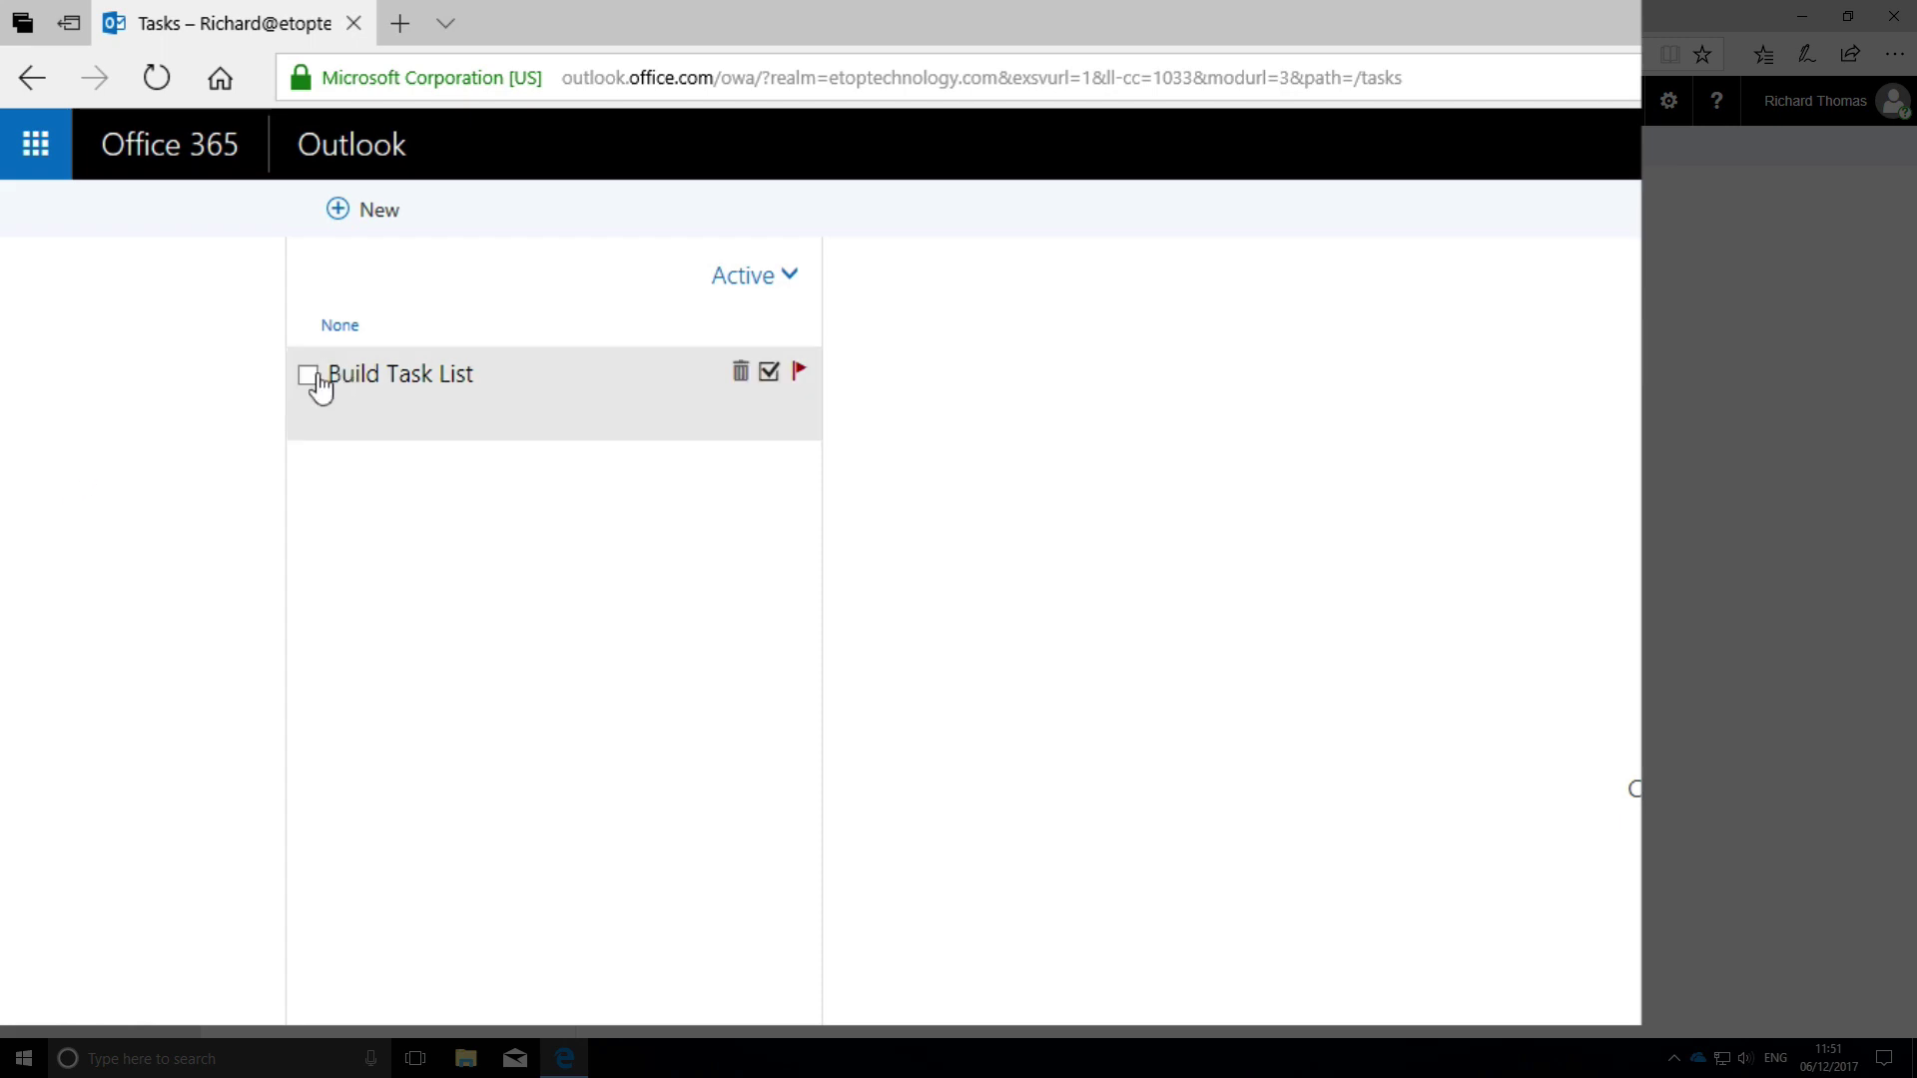
# - Tick the Build Task List task and start a new task subject 'Make a'
pyautogui.click(309, 376)
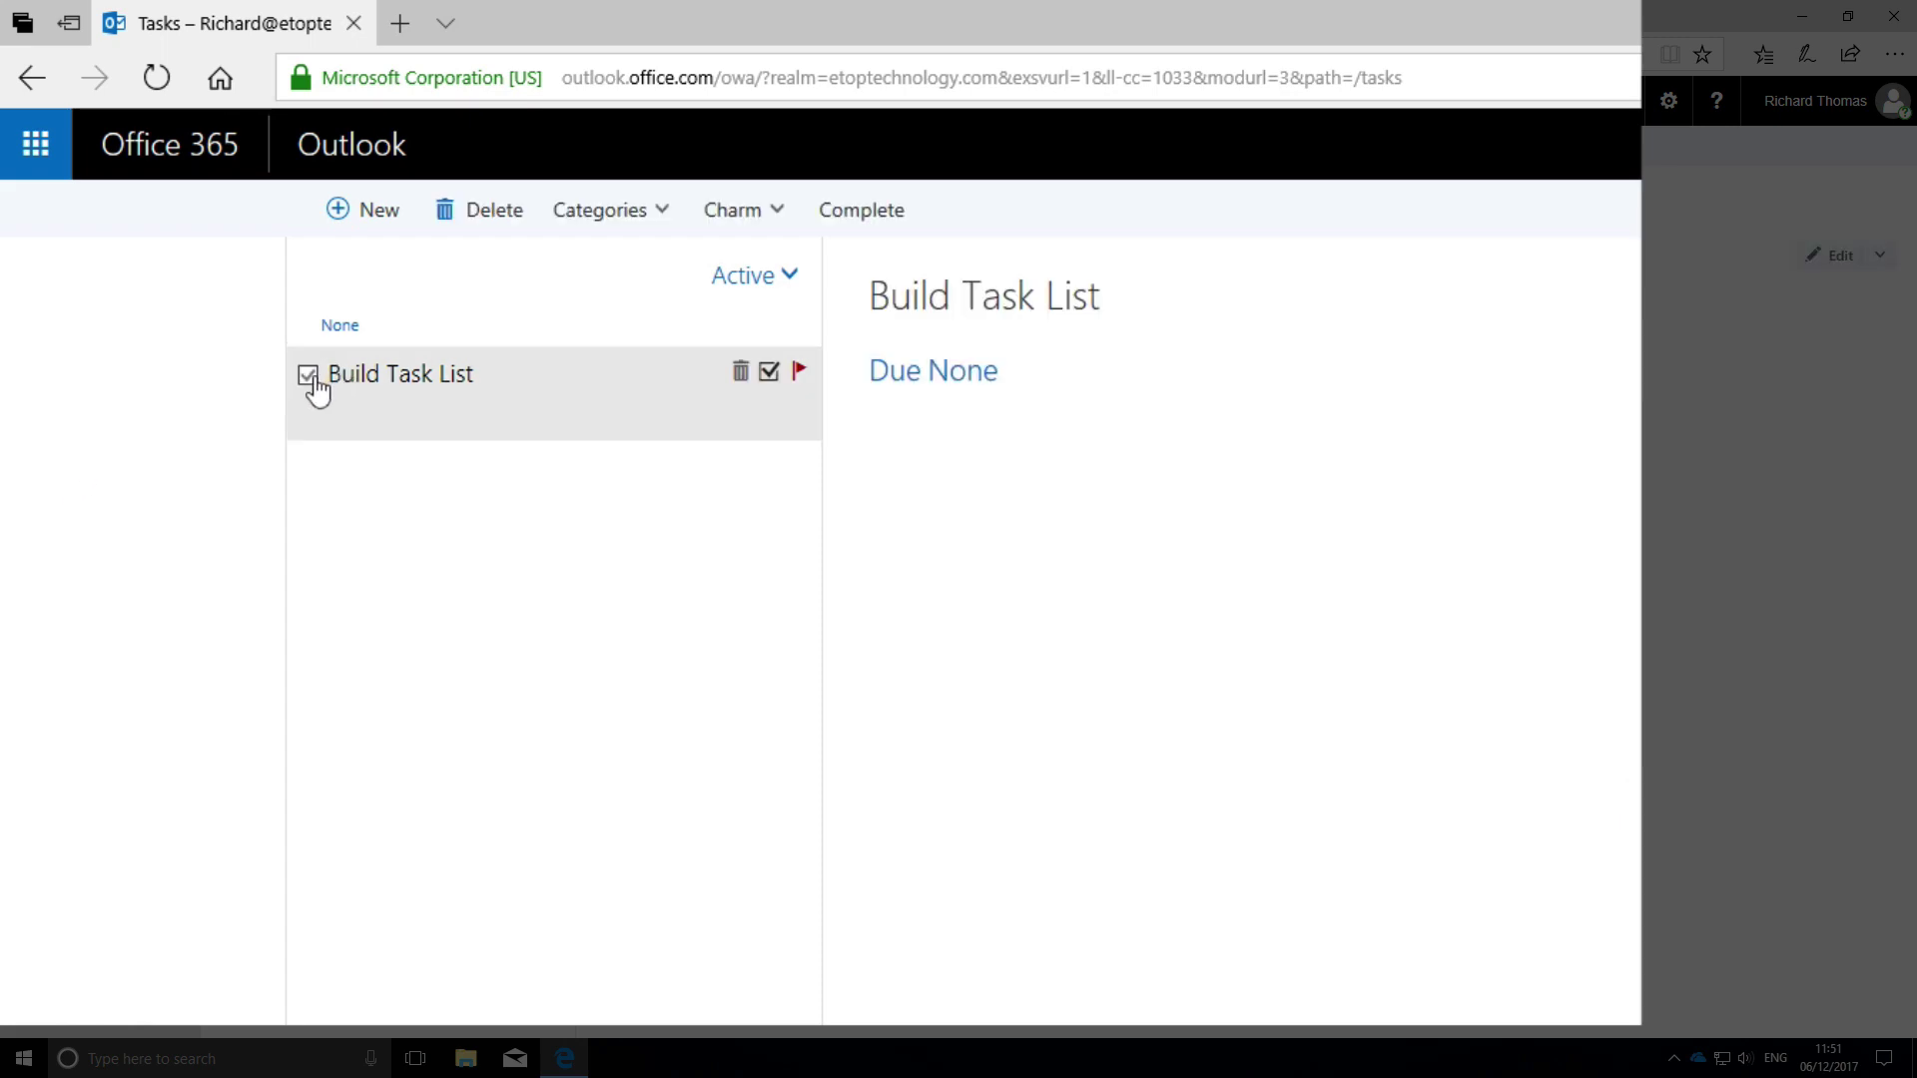
pyautogui.click(355, 210)
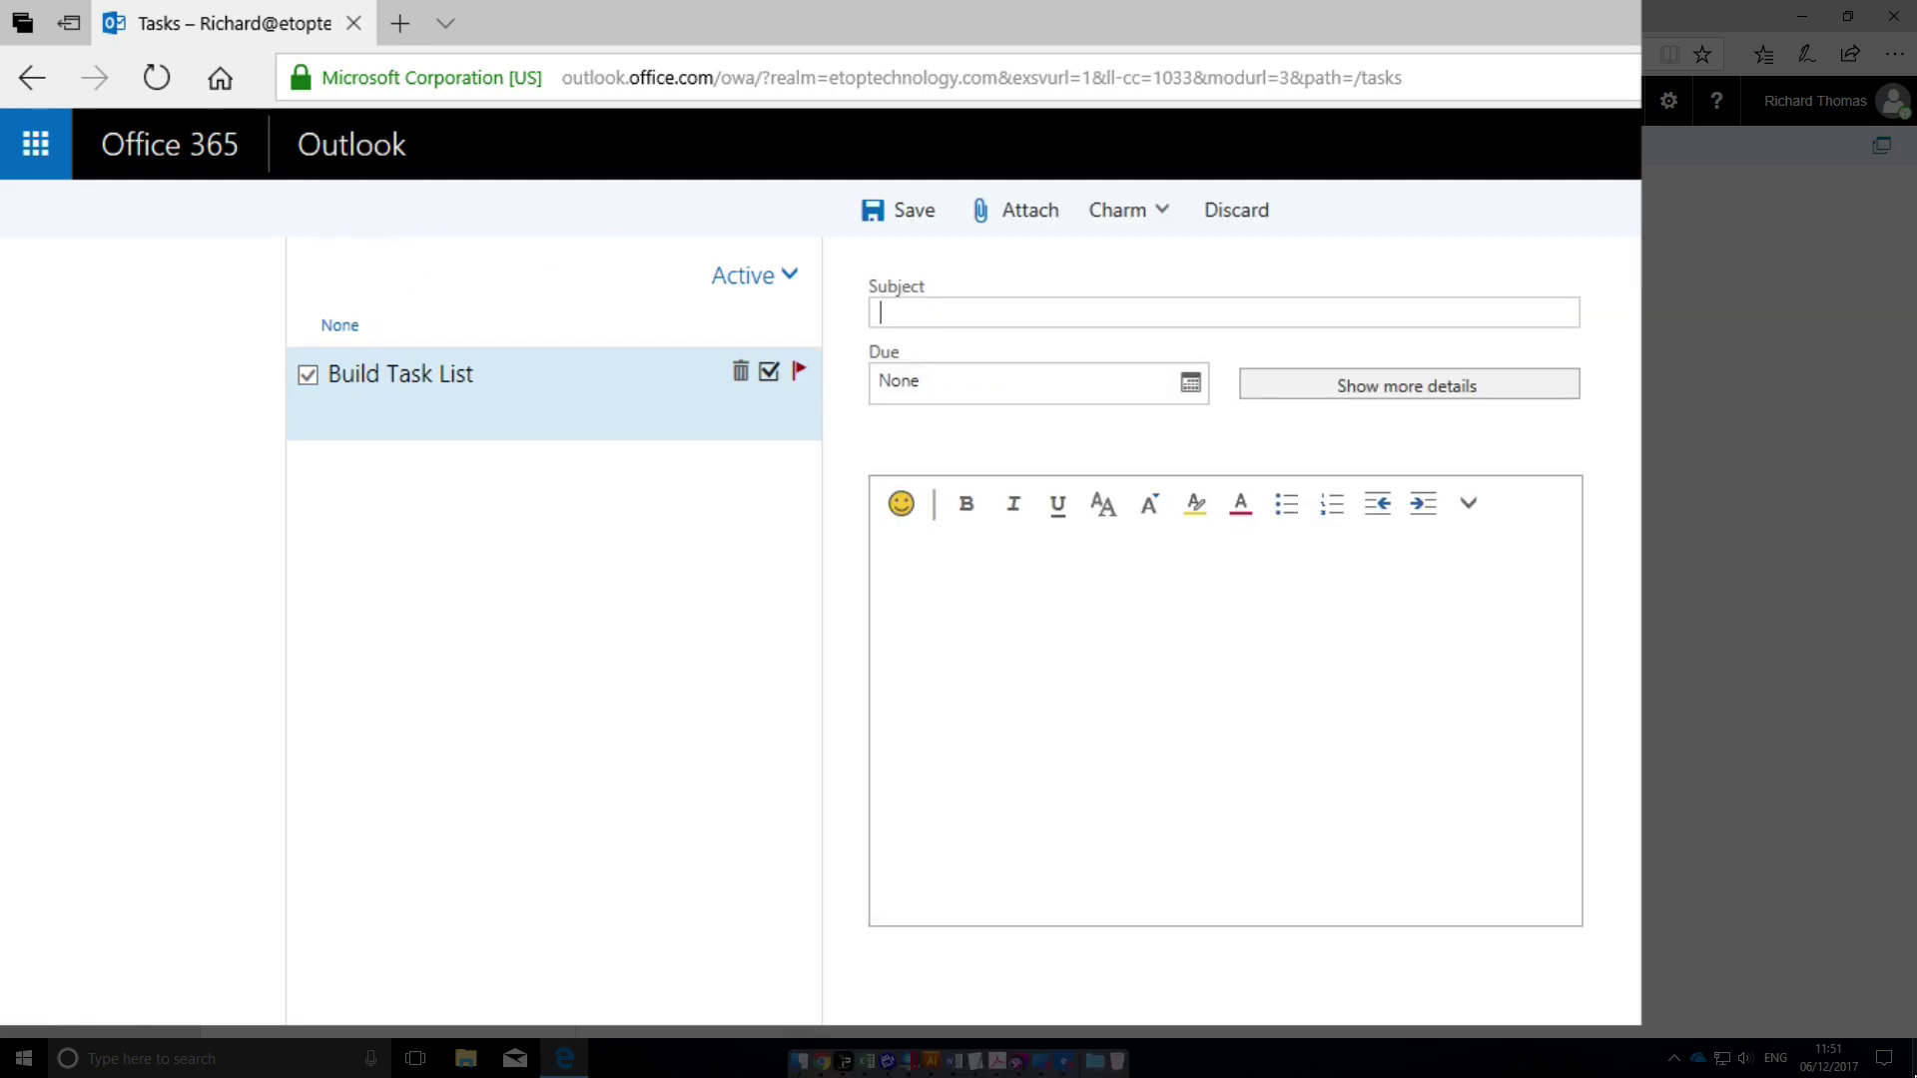
pyautogui.write('Make a ')
pyautogui.write('Tas')
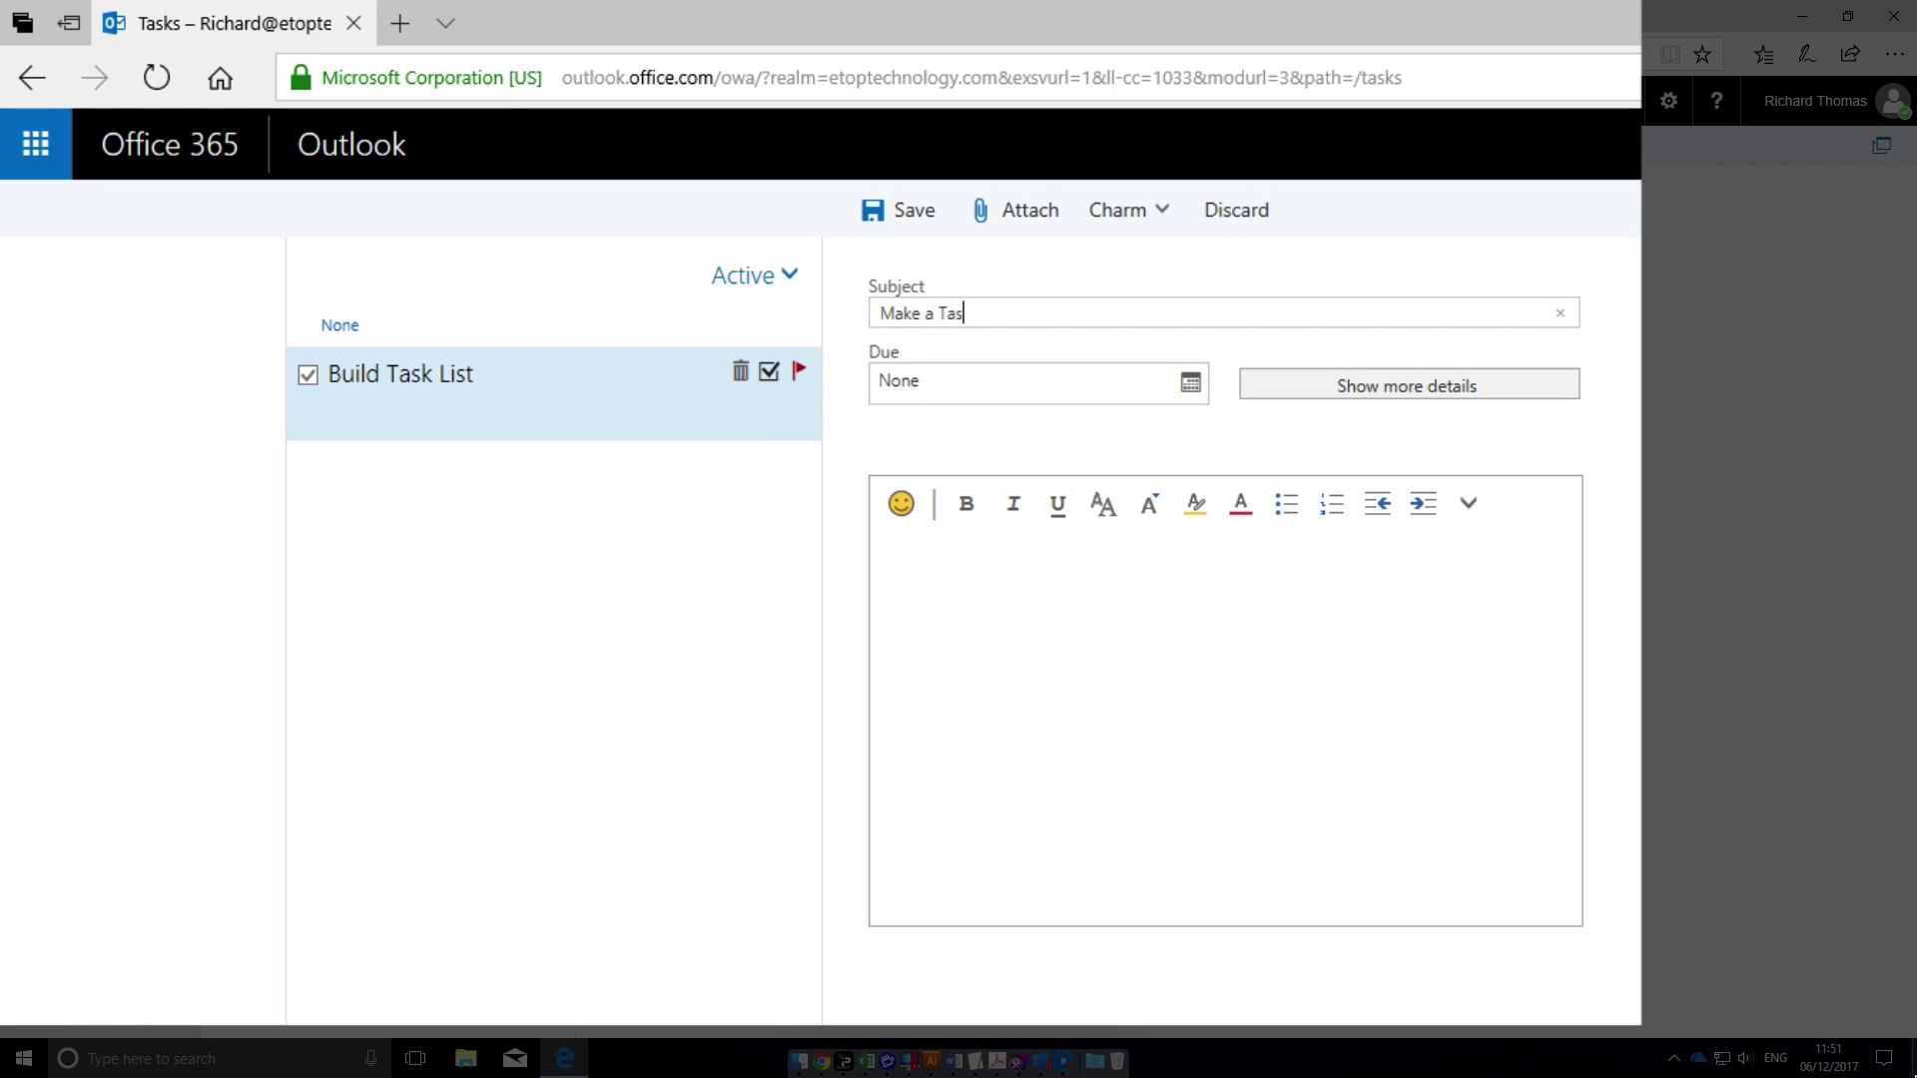
pyautogui.write('k List for ')
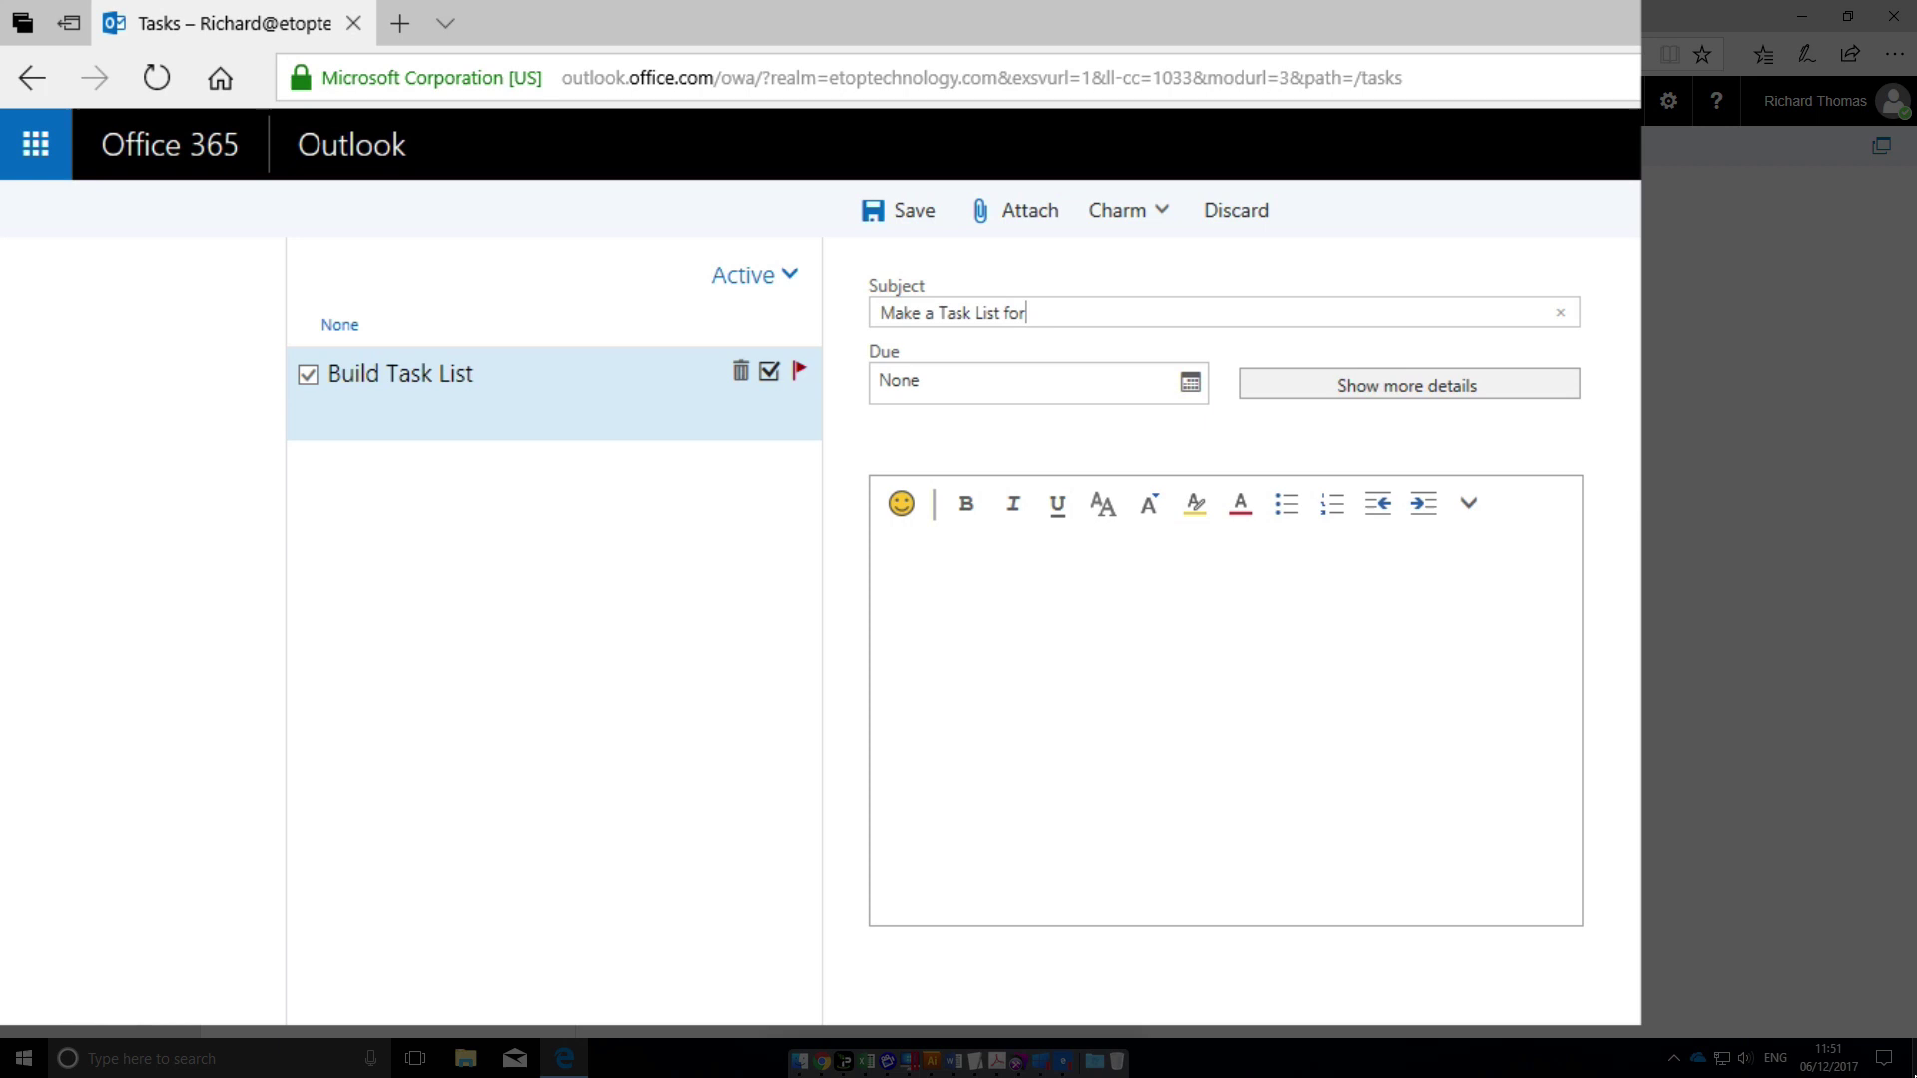
pyautogui.write('Staff ')
pyautogui.write('BB')
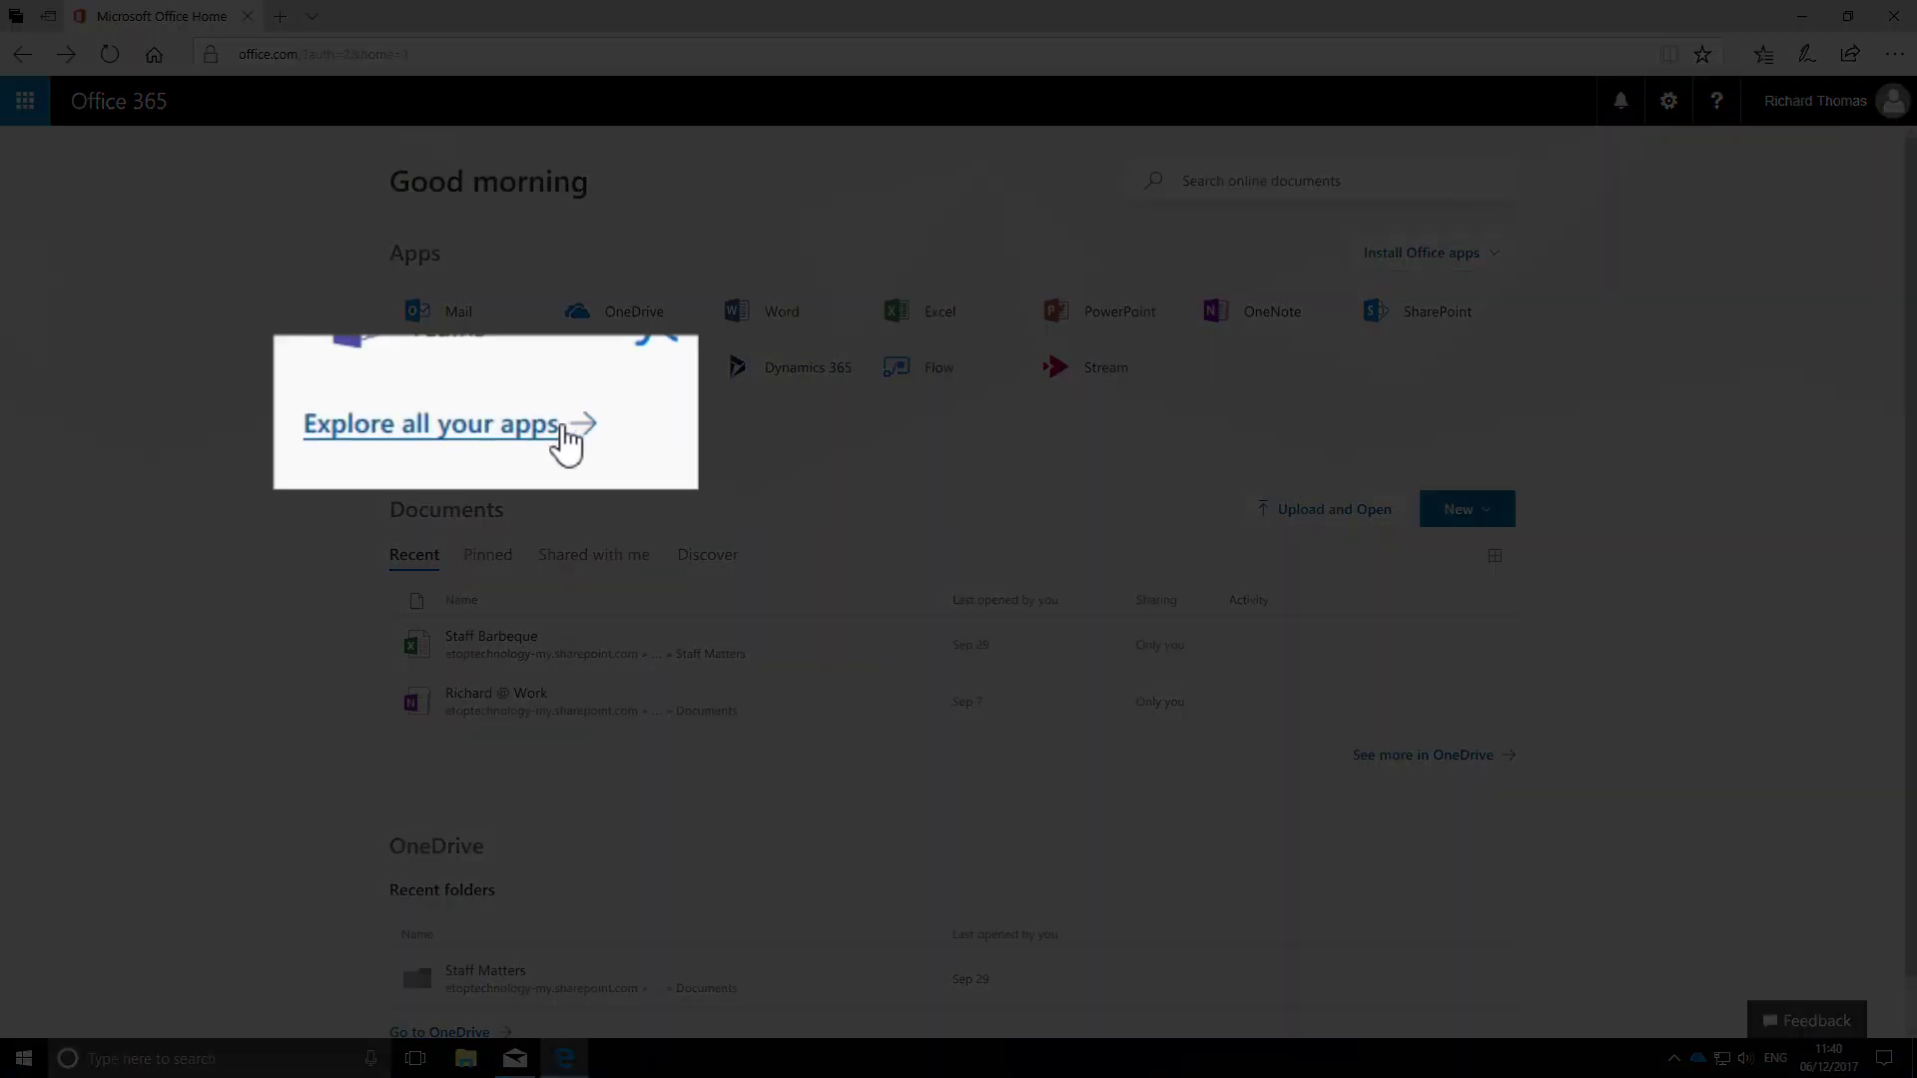
# - Open Planner in a new tab from the full Office 365 app list
pyautogui.click(531, 419)
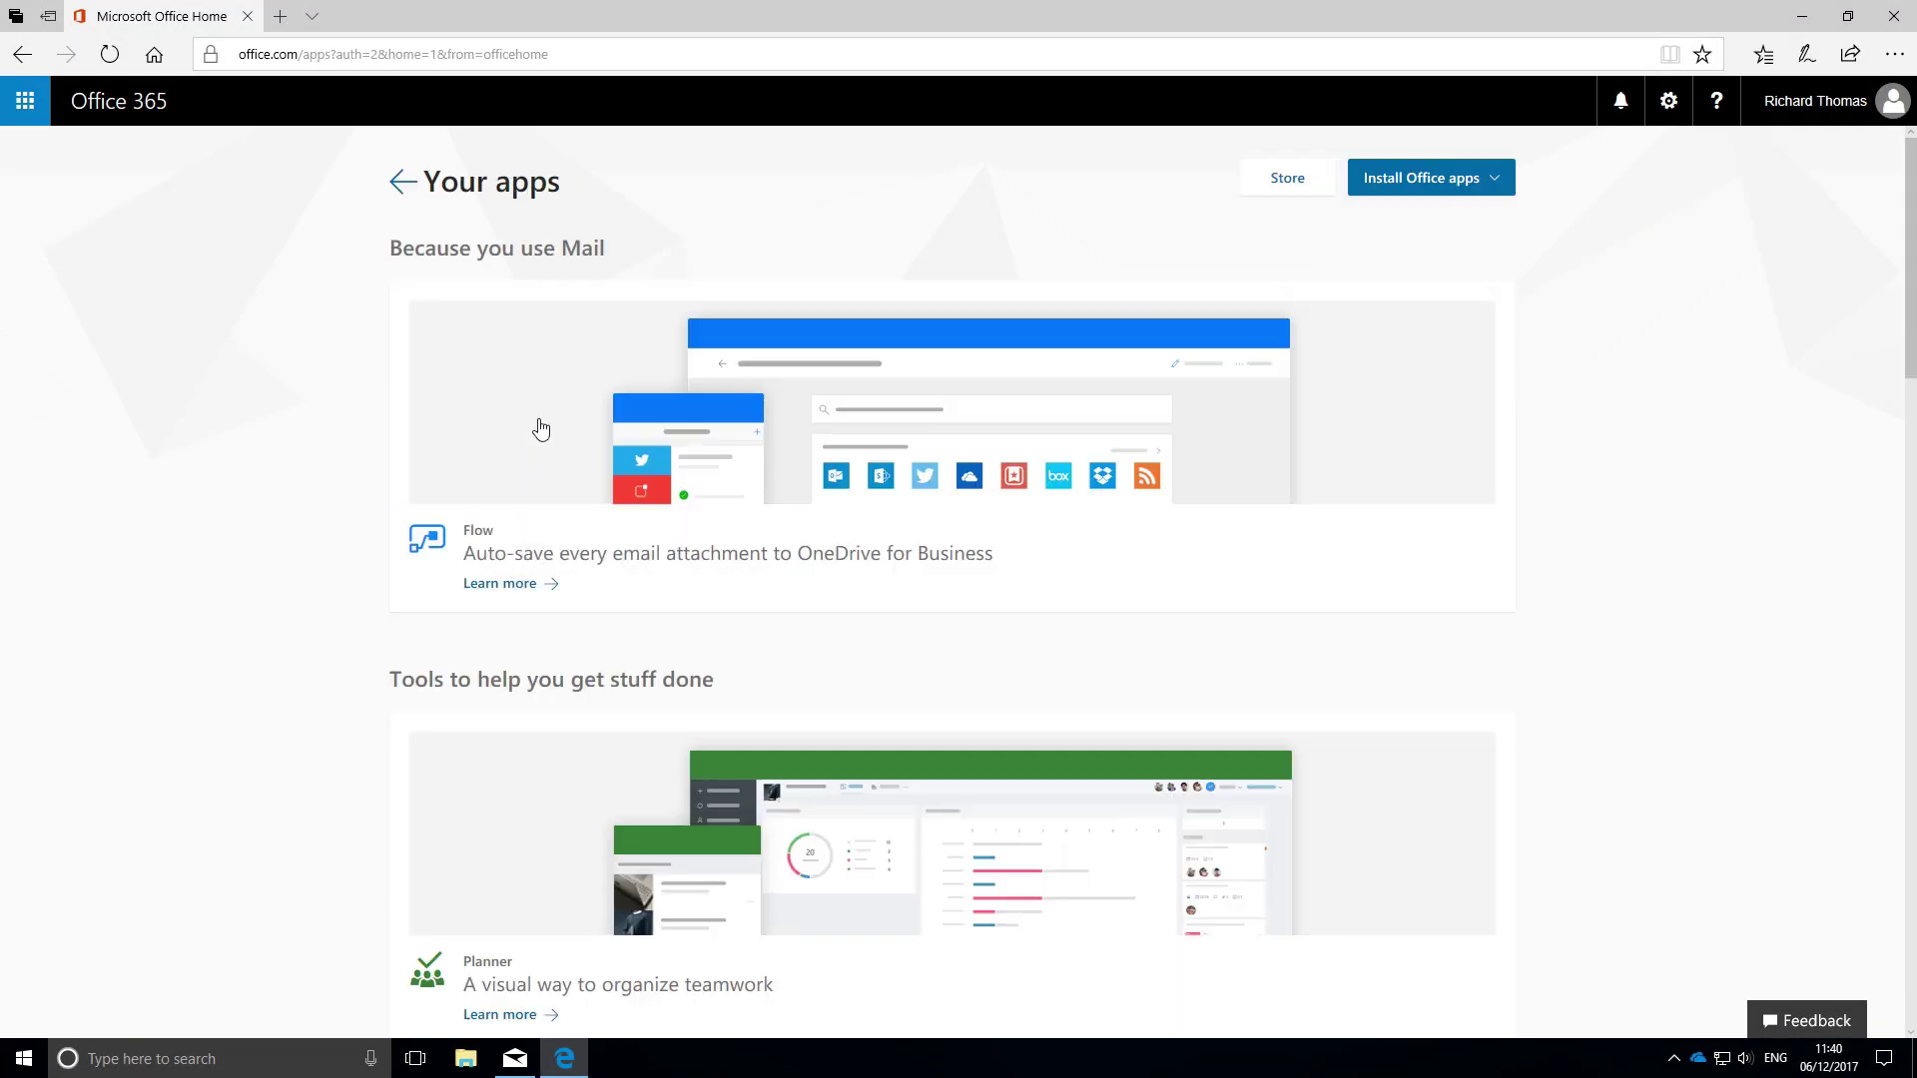
pyautogui.scroll(-10, 959, 598)
pyautogui.scroll(-5, 959, 599)
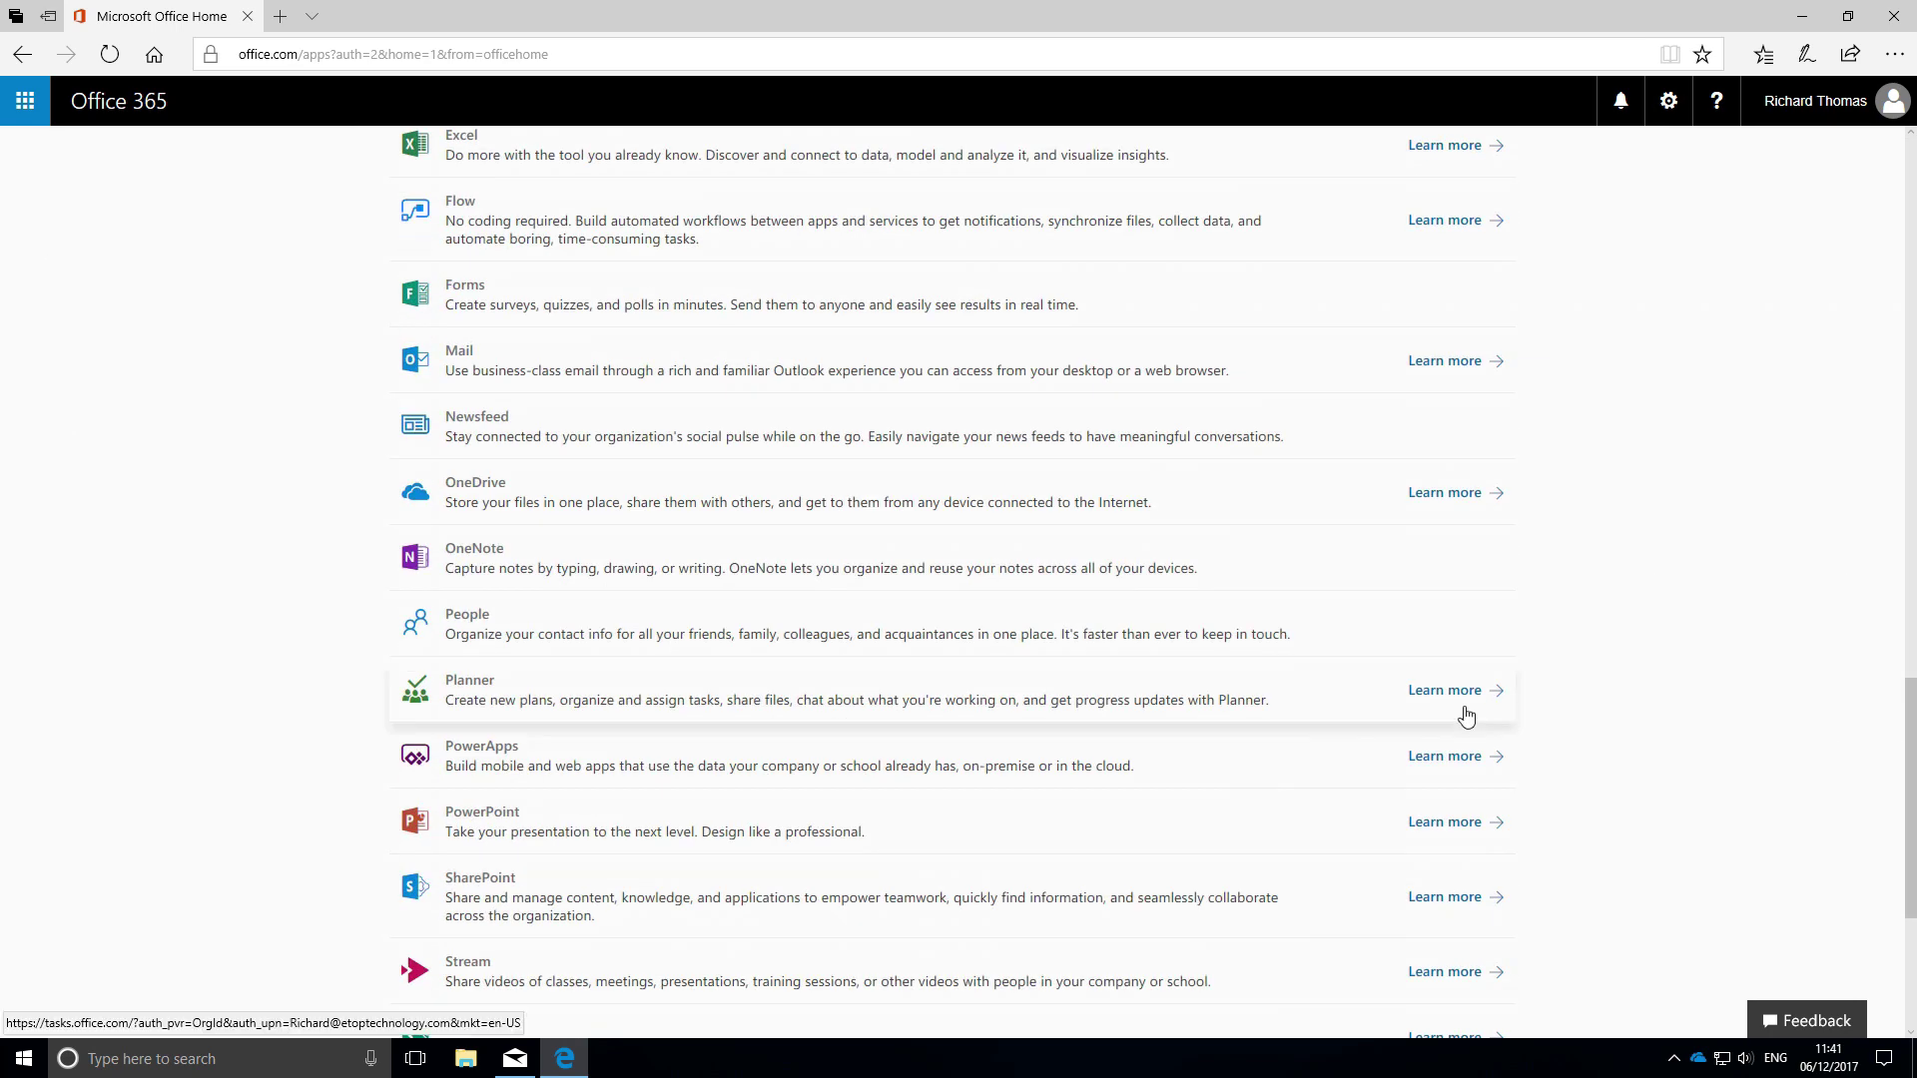
pyautogui.click(1445, 689)
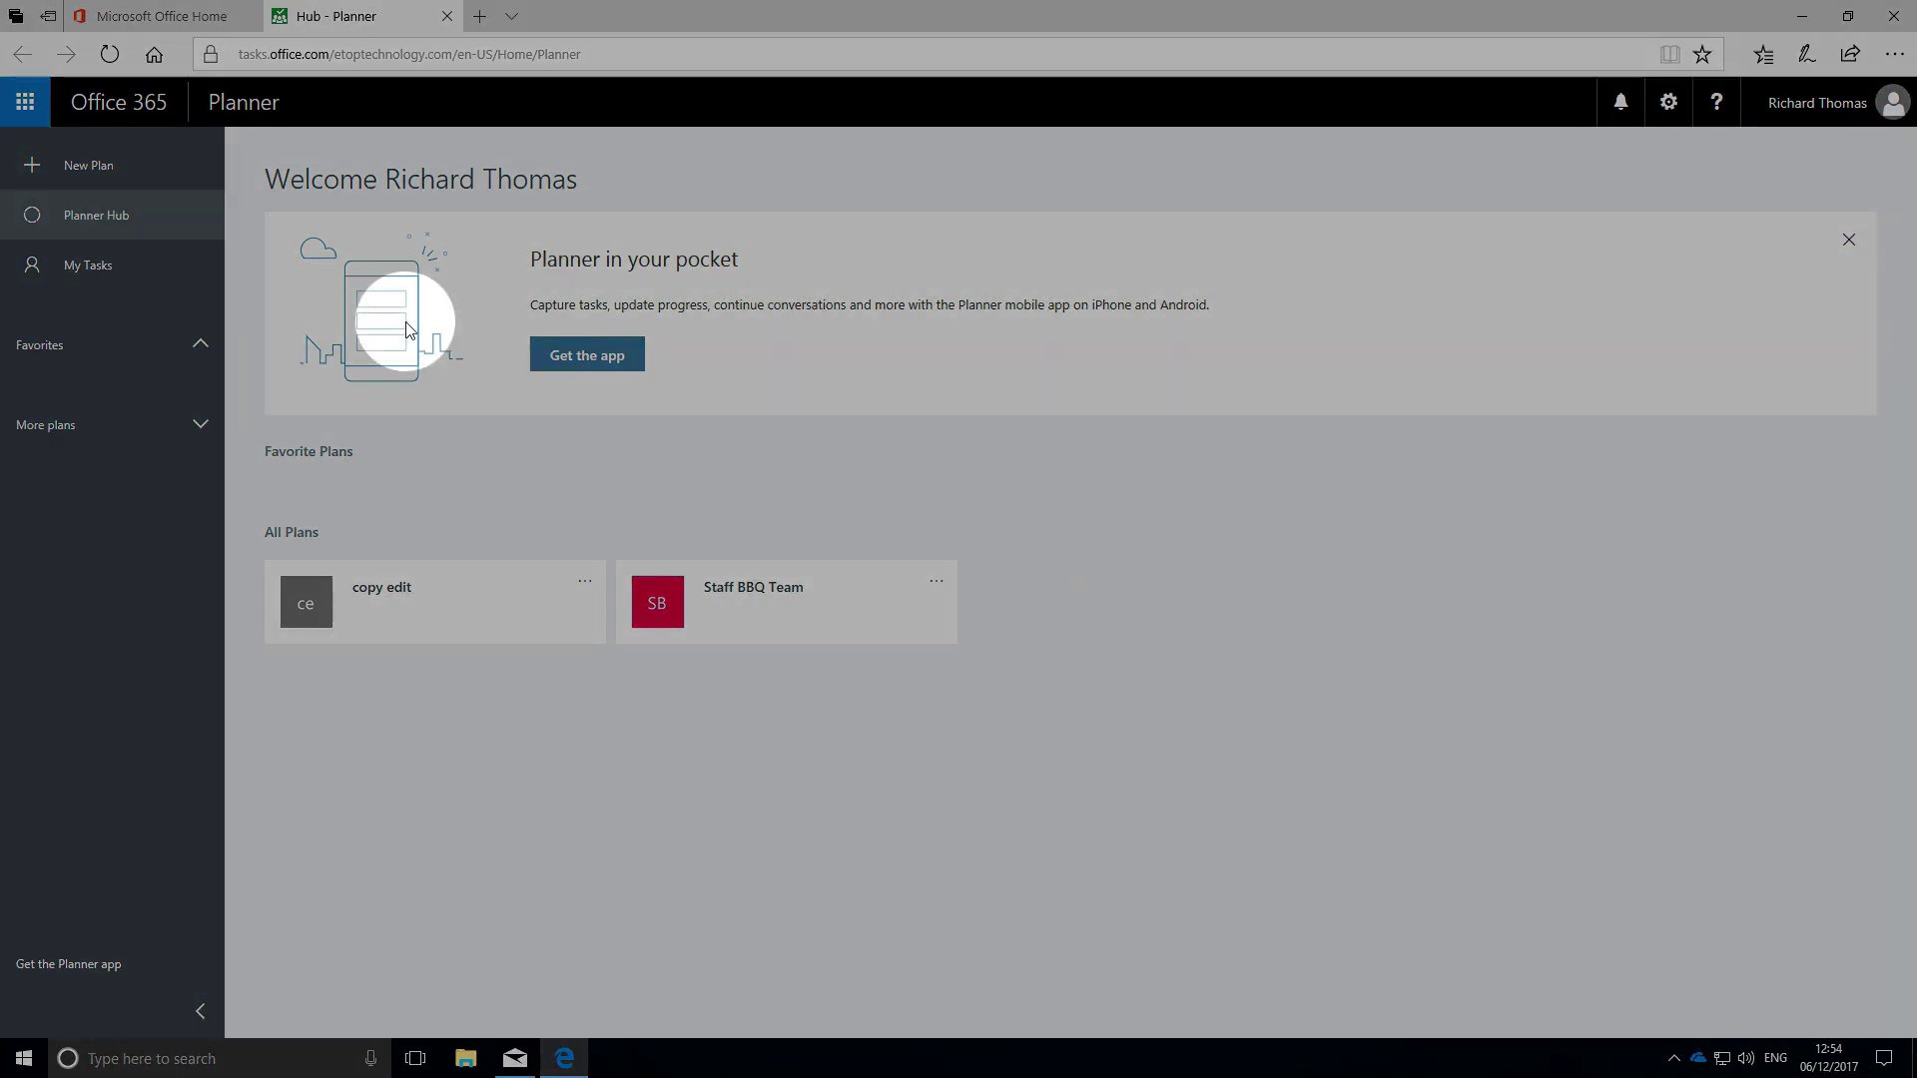
# - Create the private plan 'Prepare Company Report' with a description and member email subscriptions
pyautogui.click(79, 175)
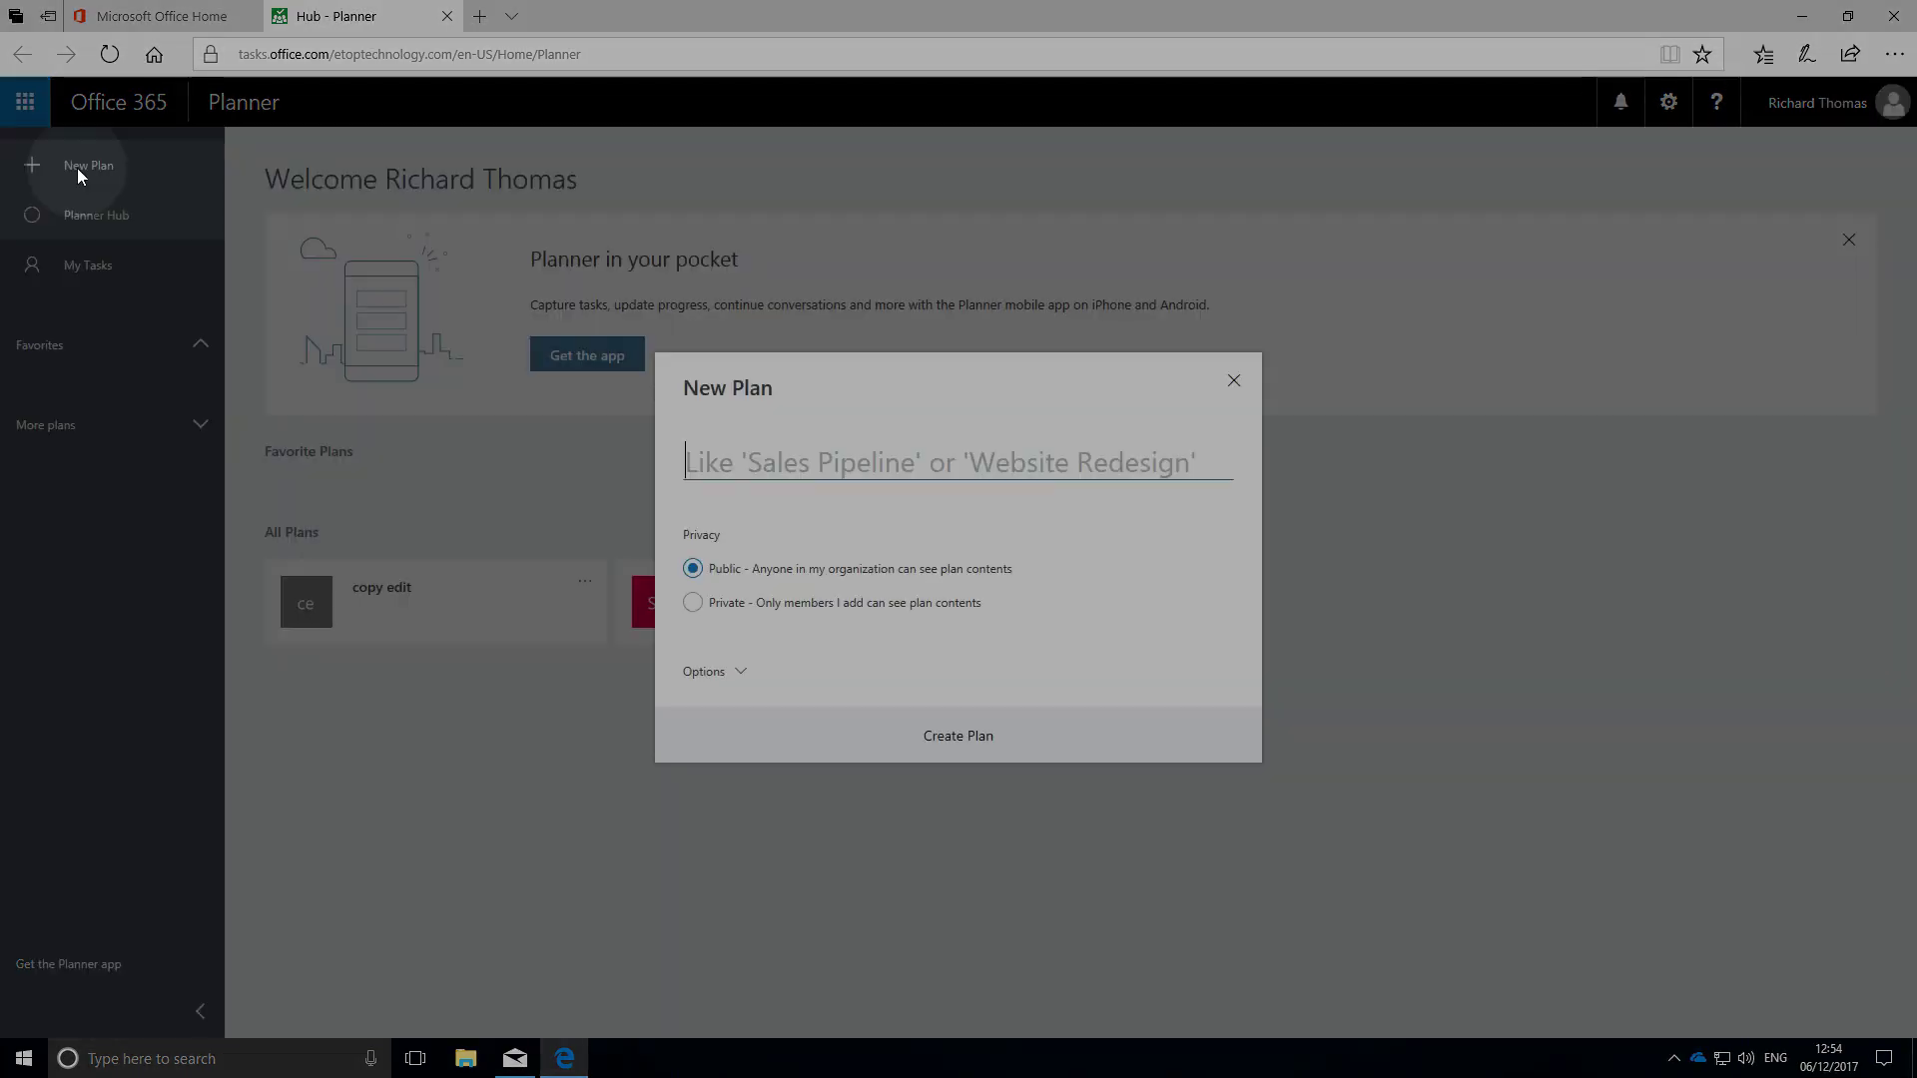
pyautogui.write('Prep')
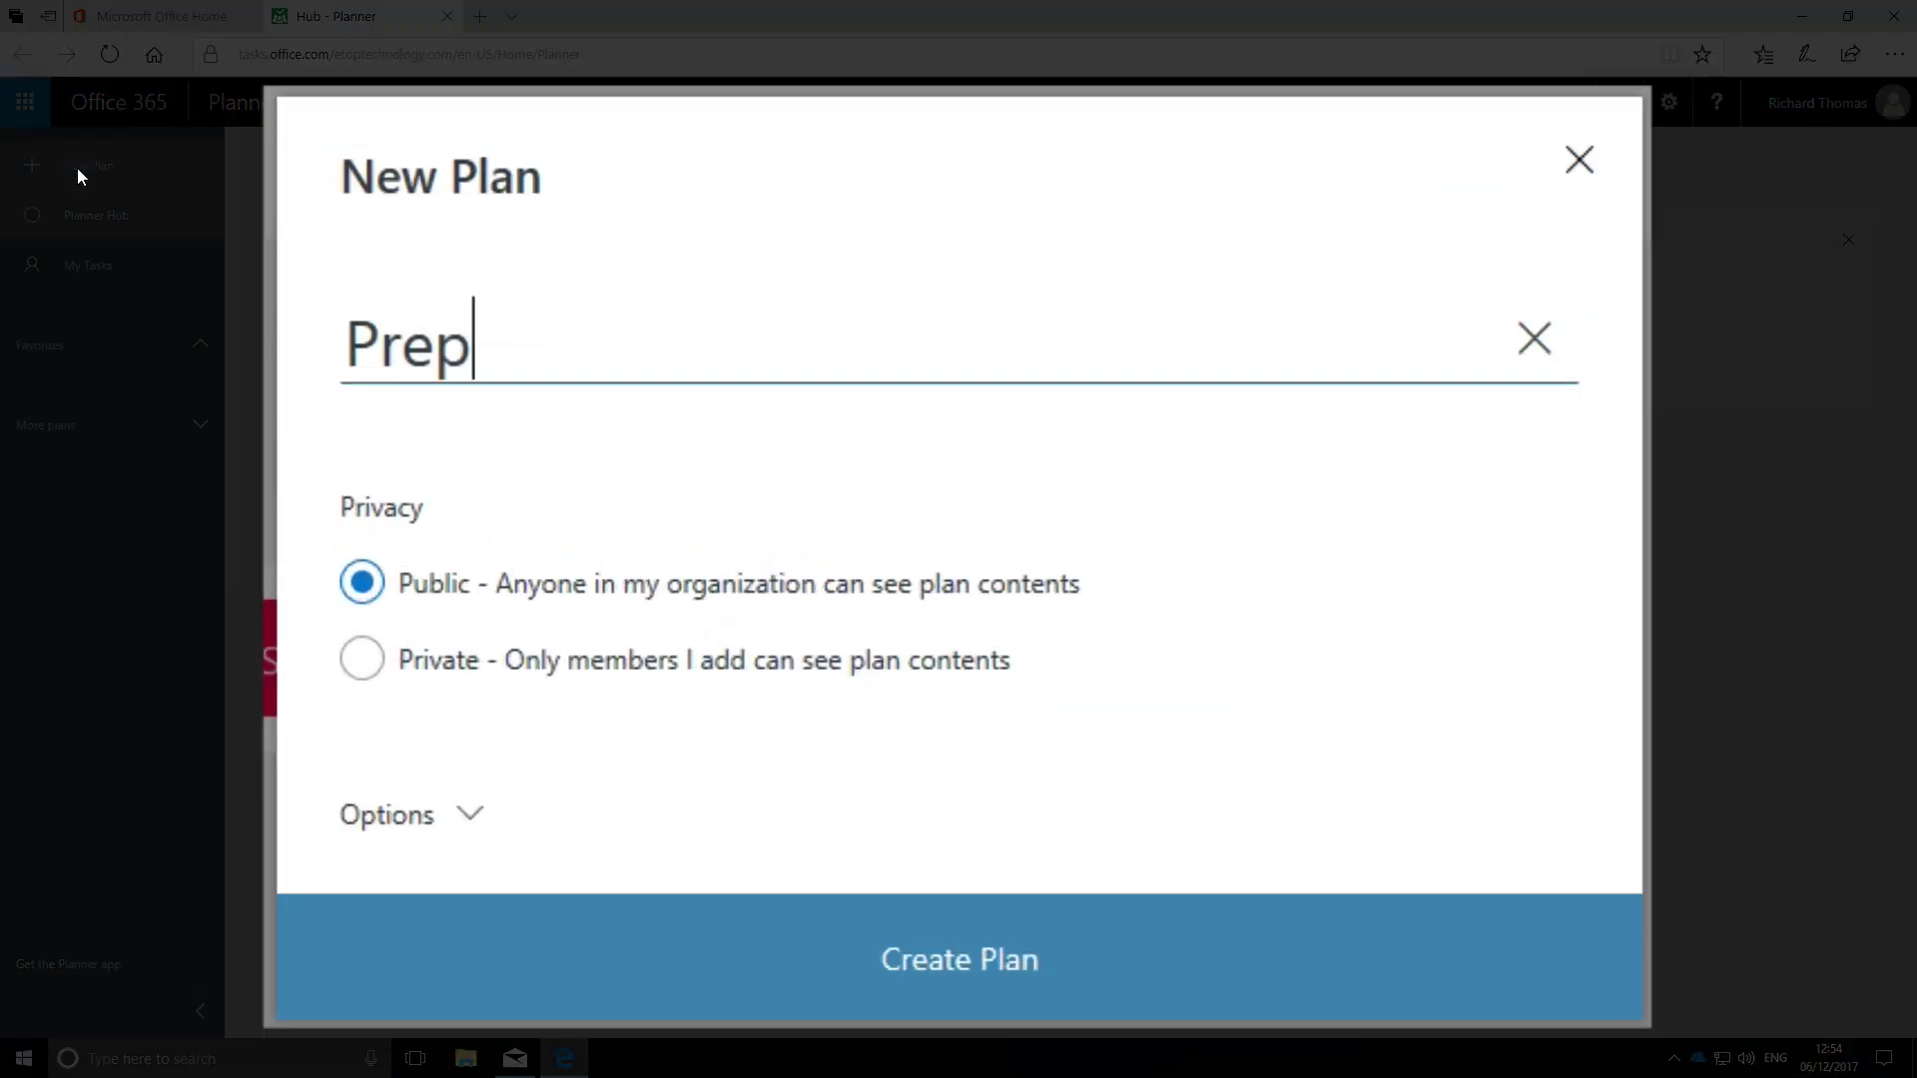
pyautogui.write('are')
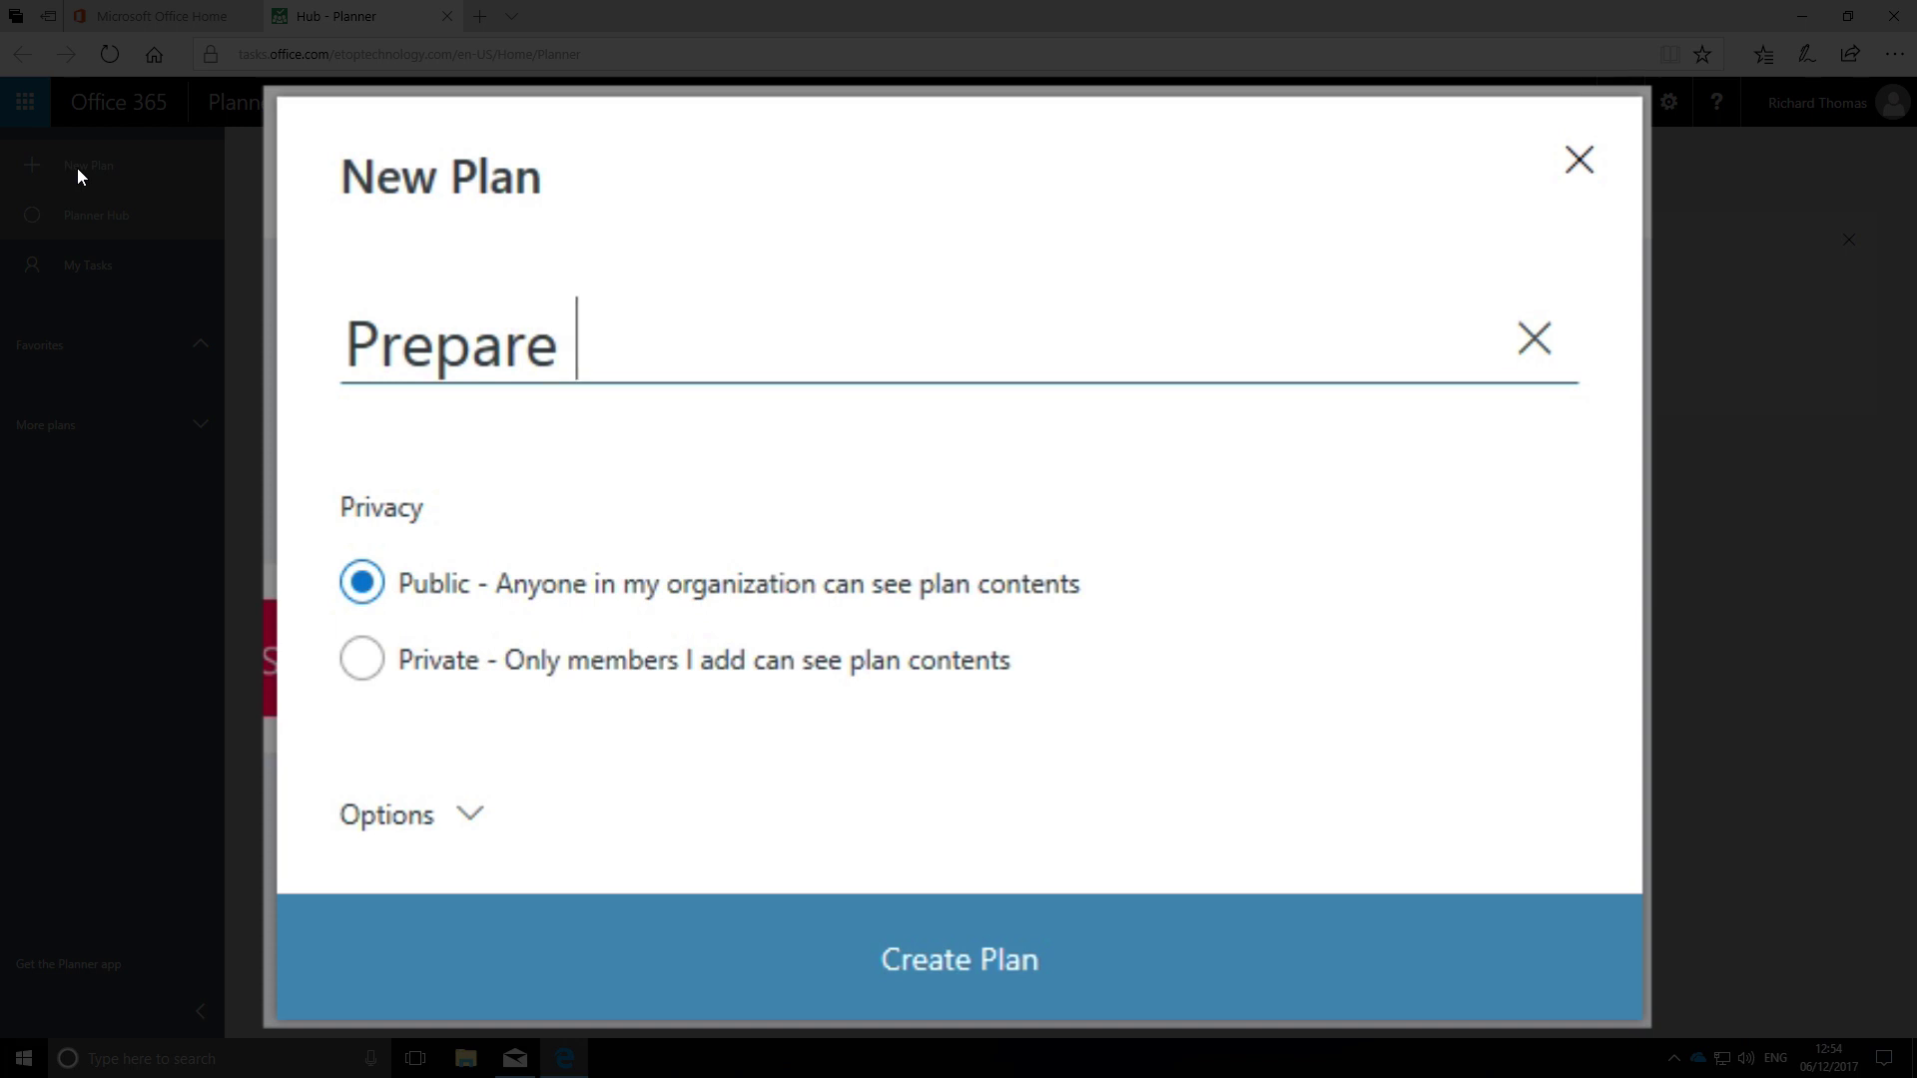
pyautogui.write(' Compan')
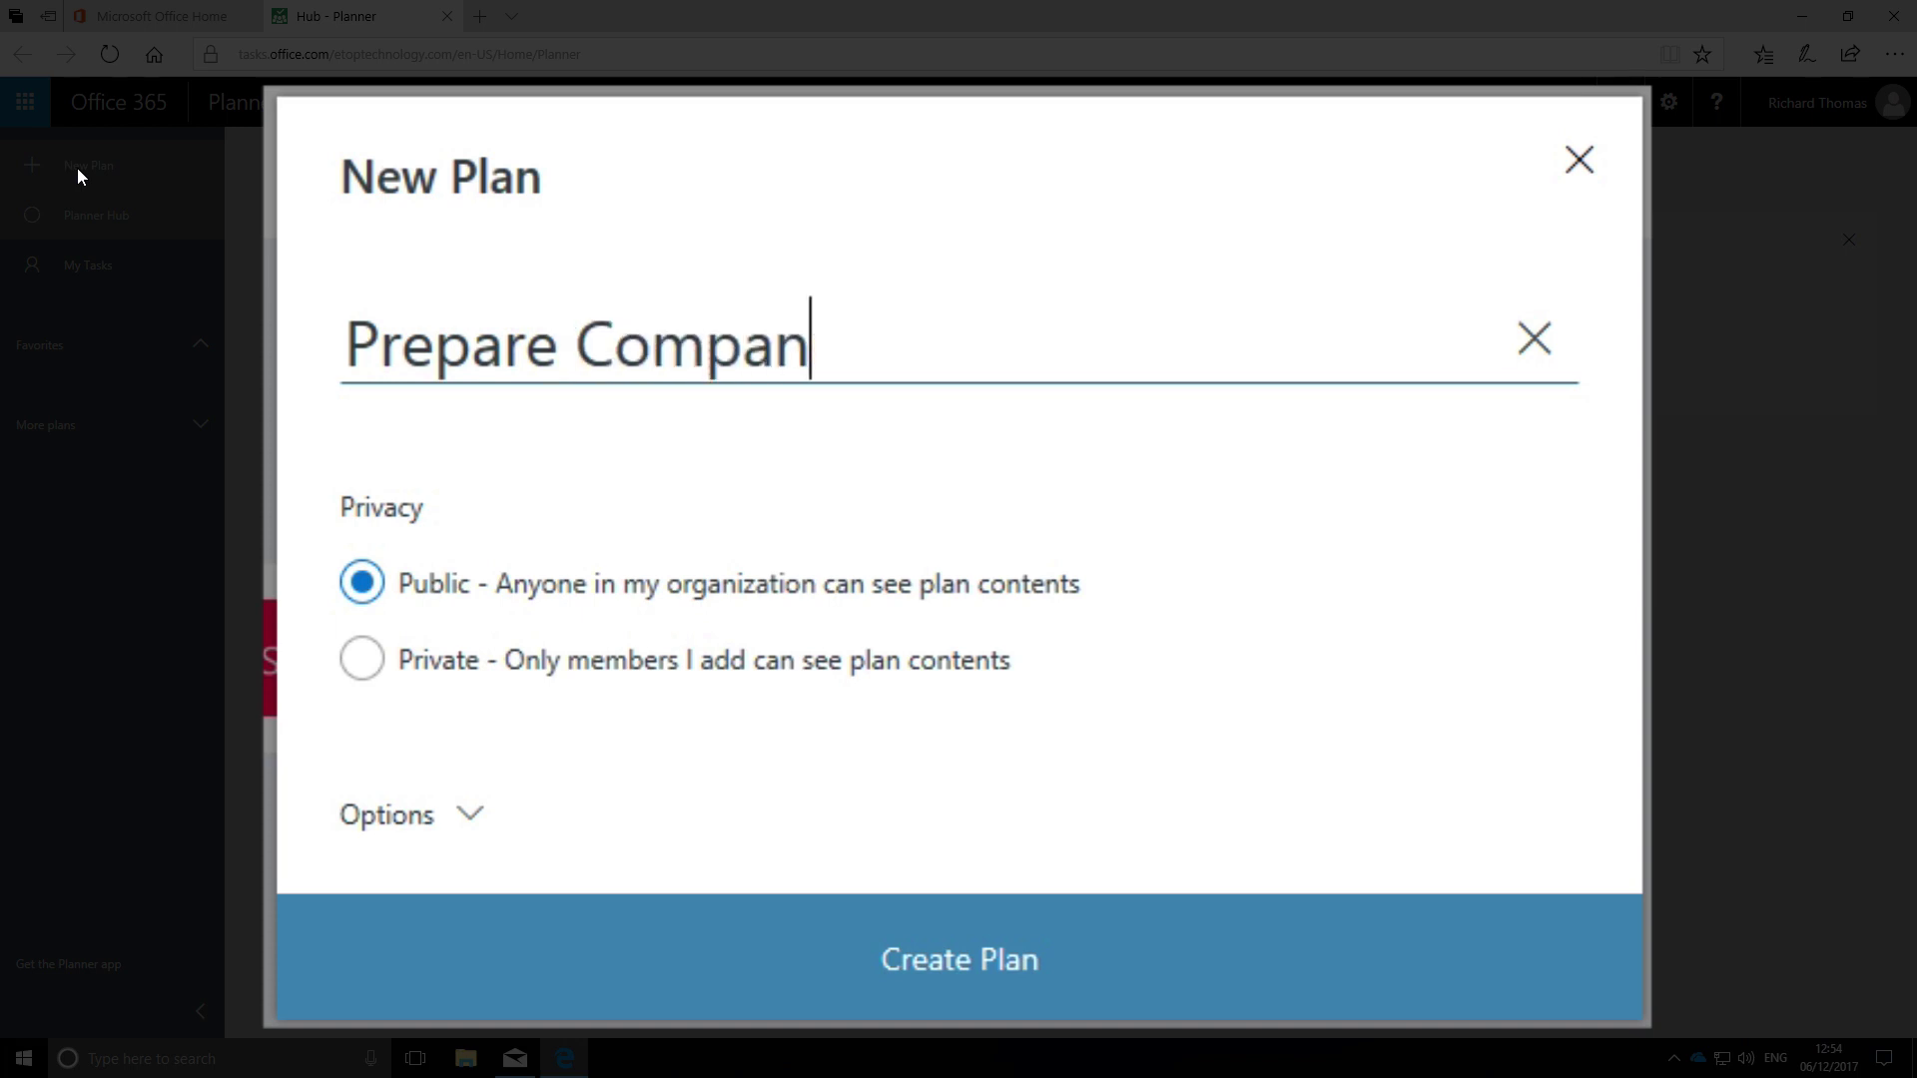
pyautogui.write('y Report')
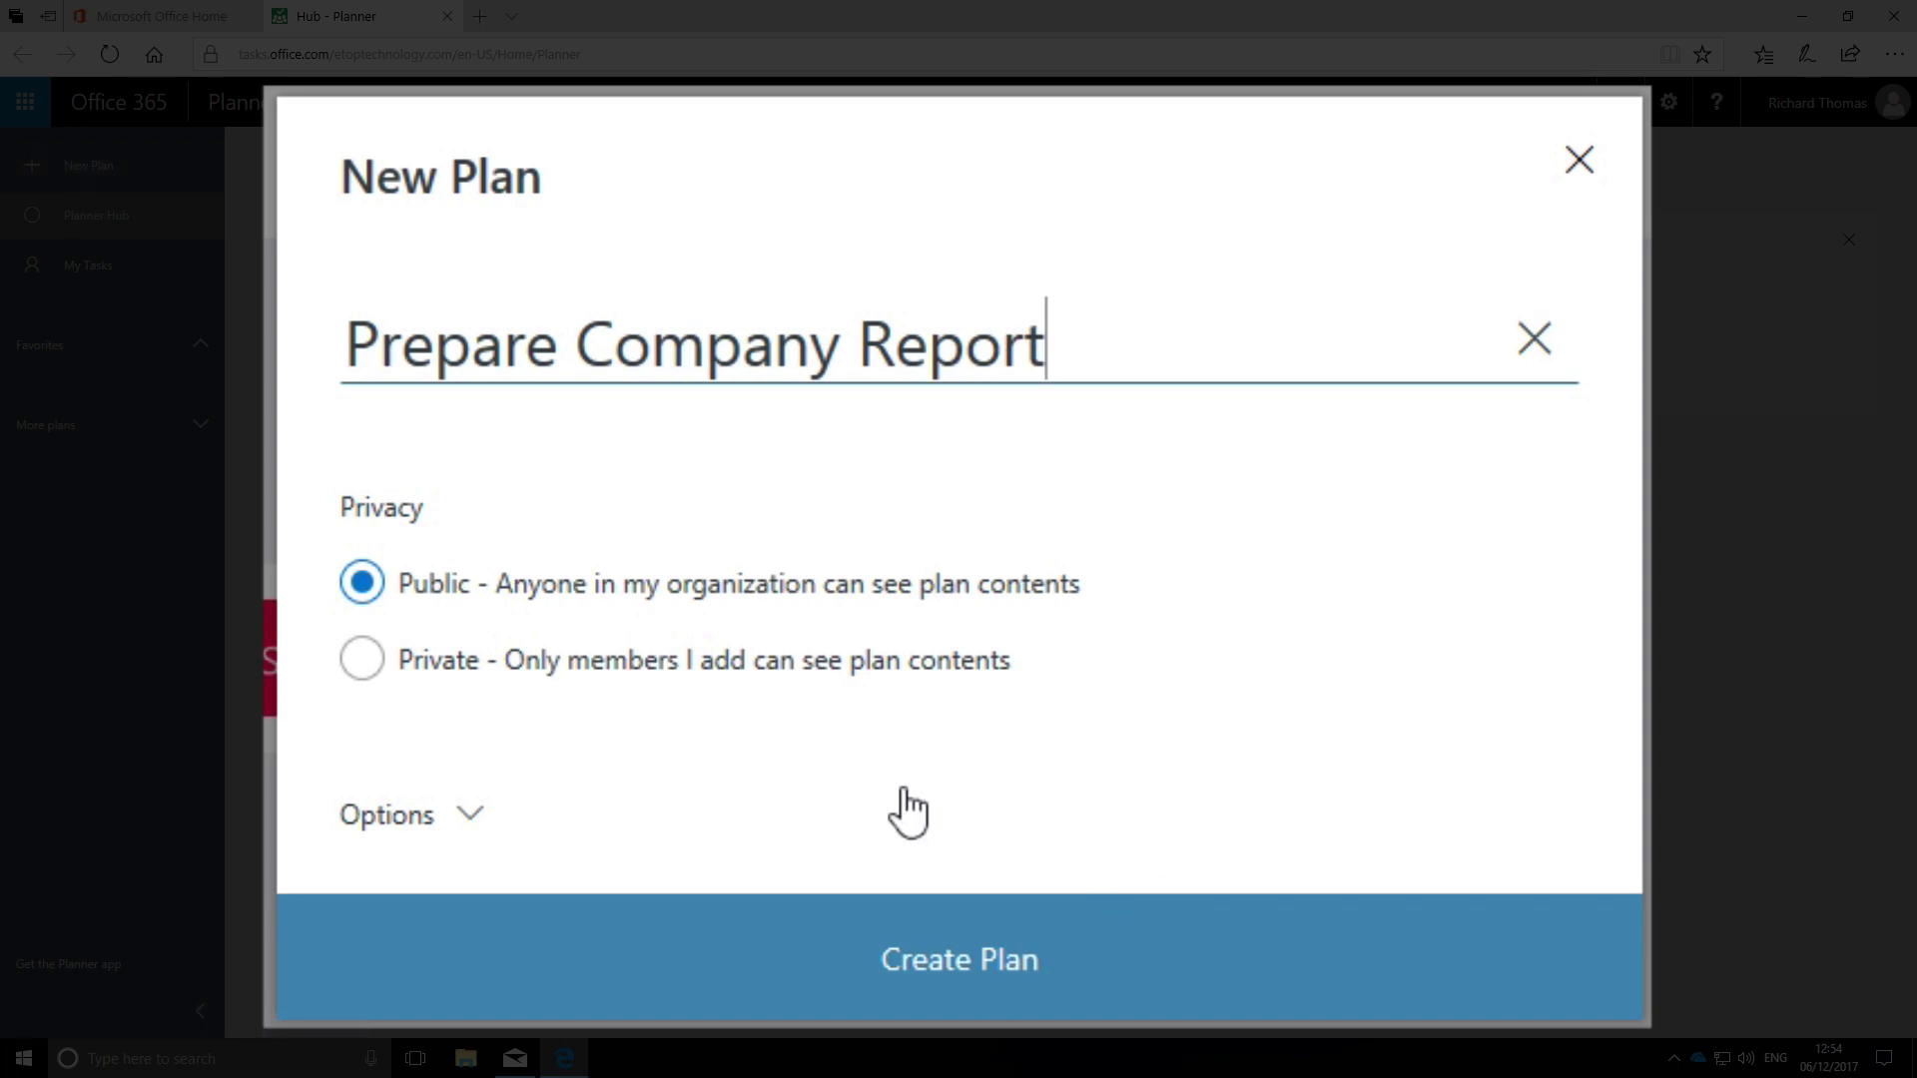
pyautogui.click(361, 659)
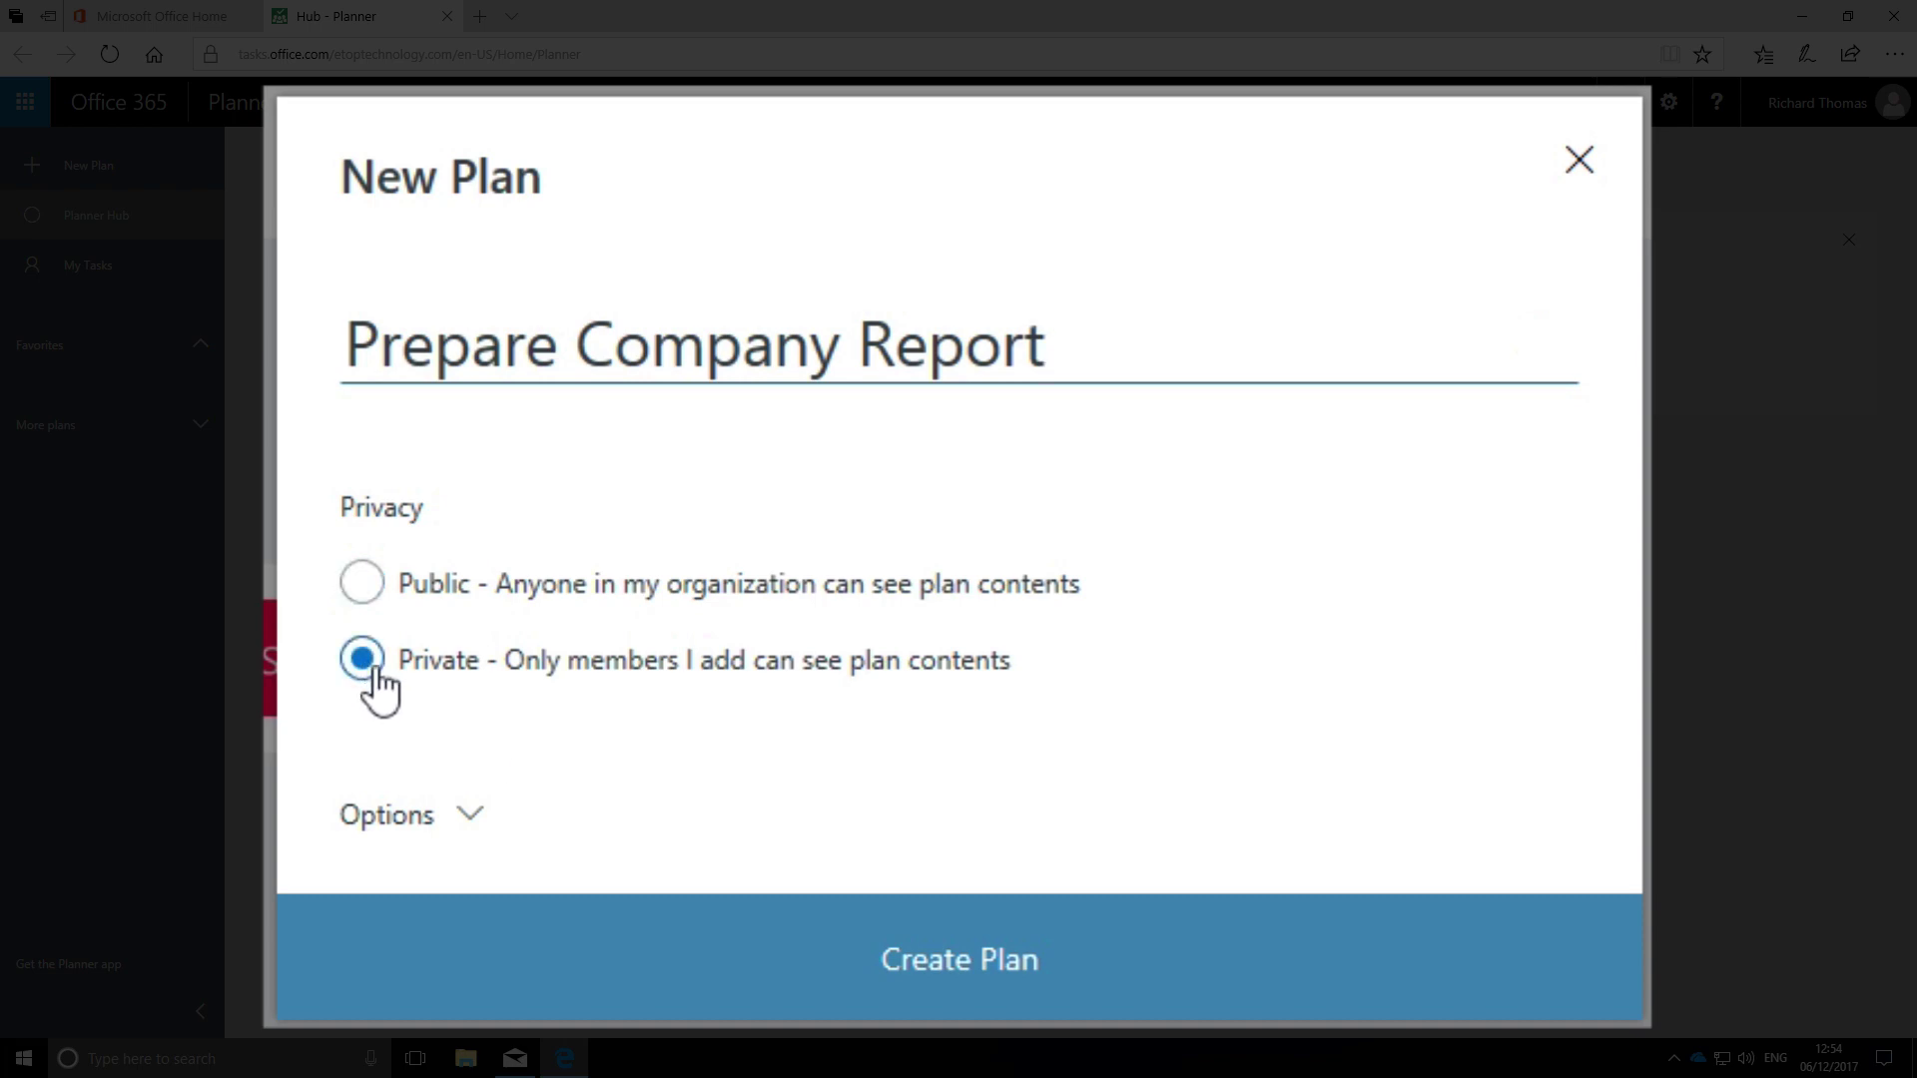
pyautogui.click(473, 821)
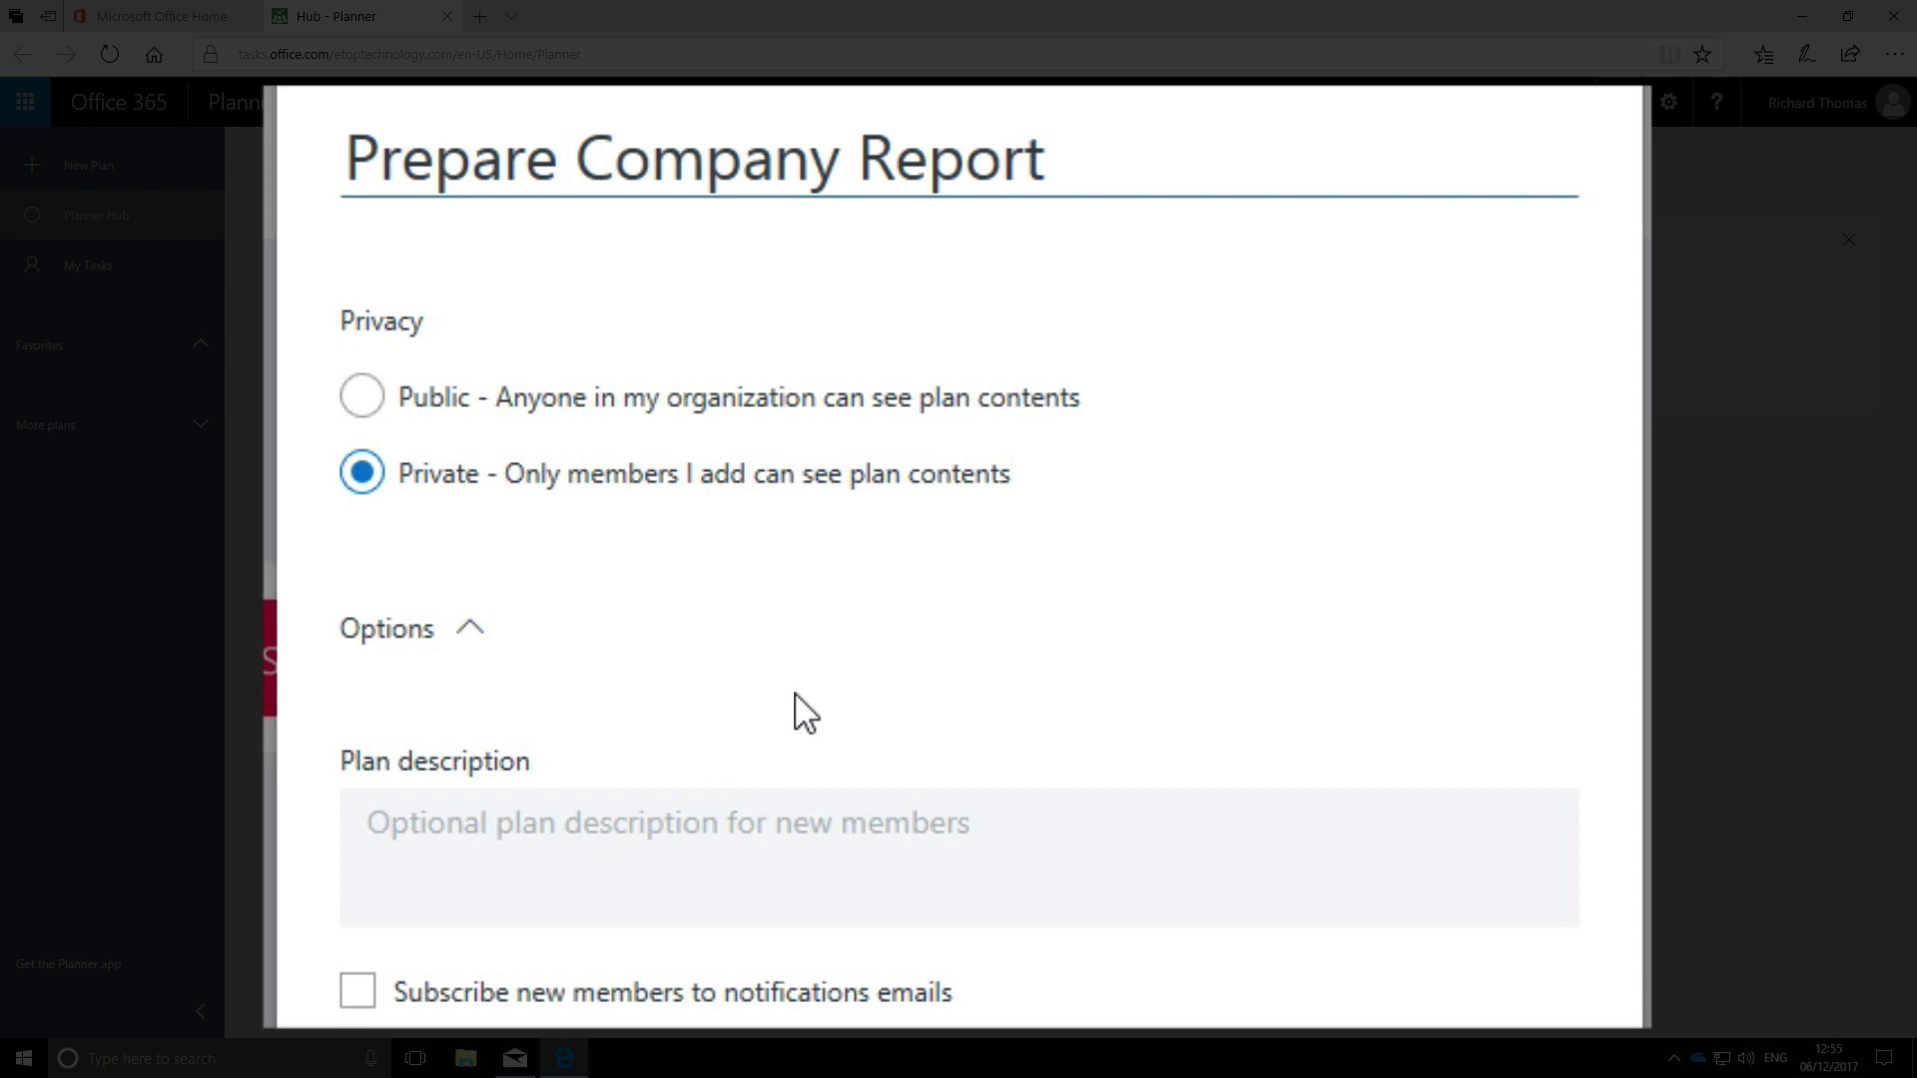
pyautogui.click(356, 991)
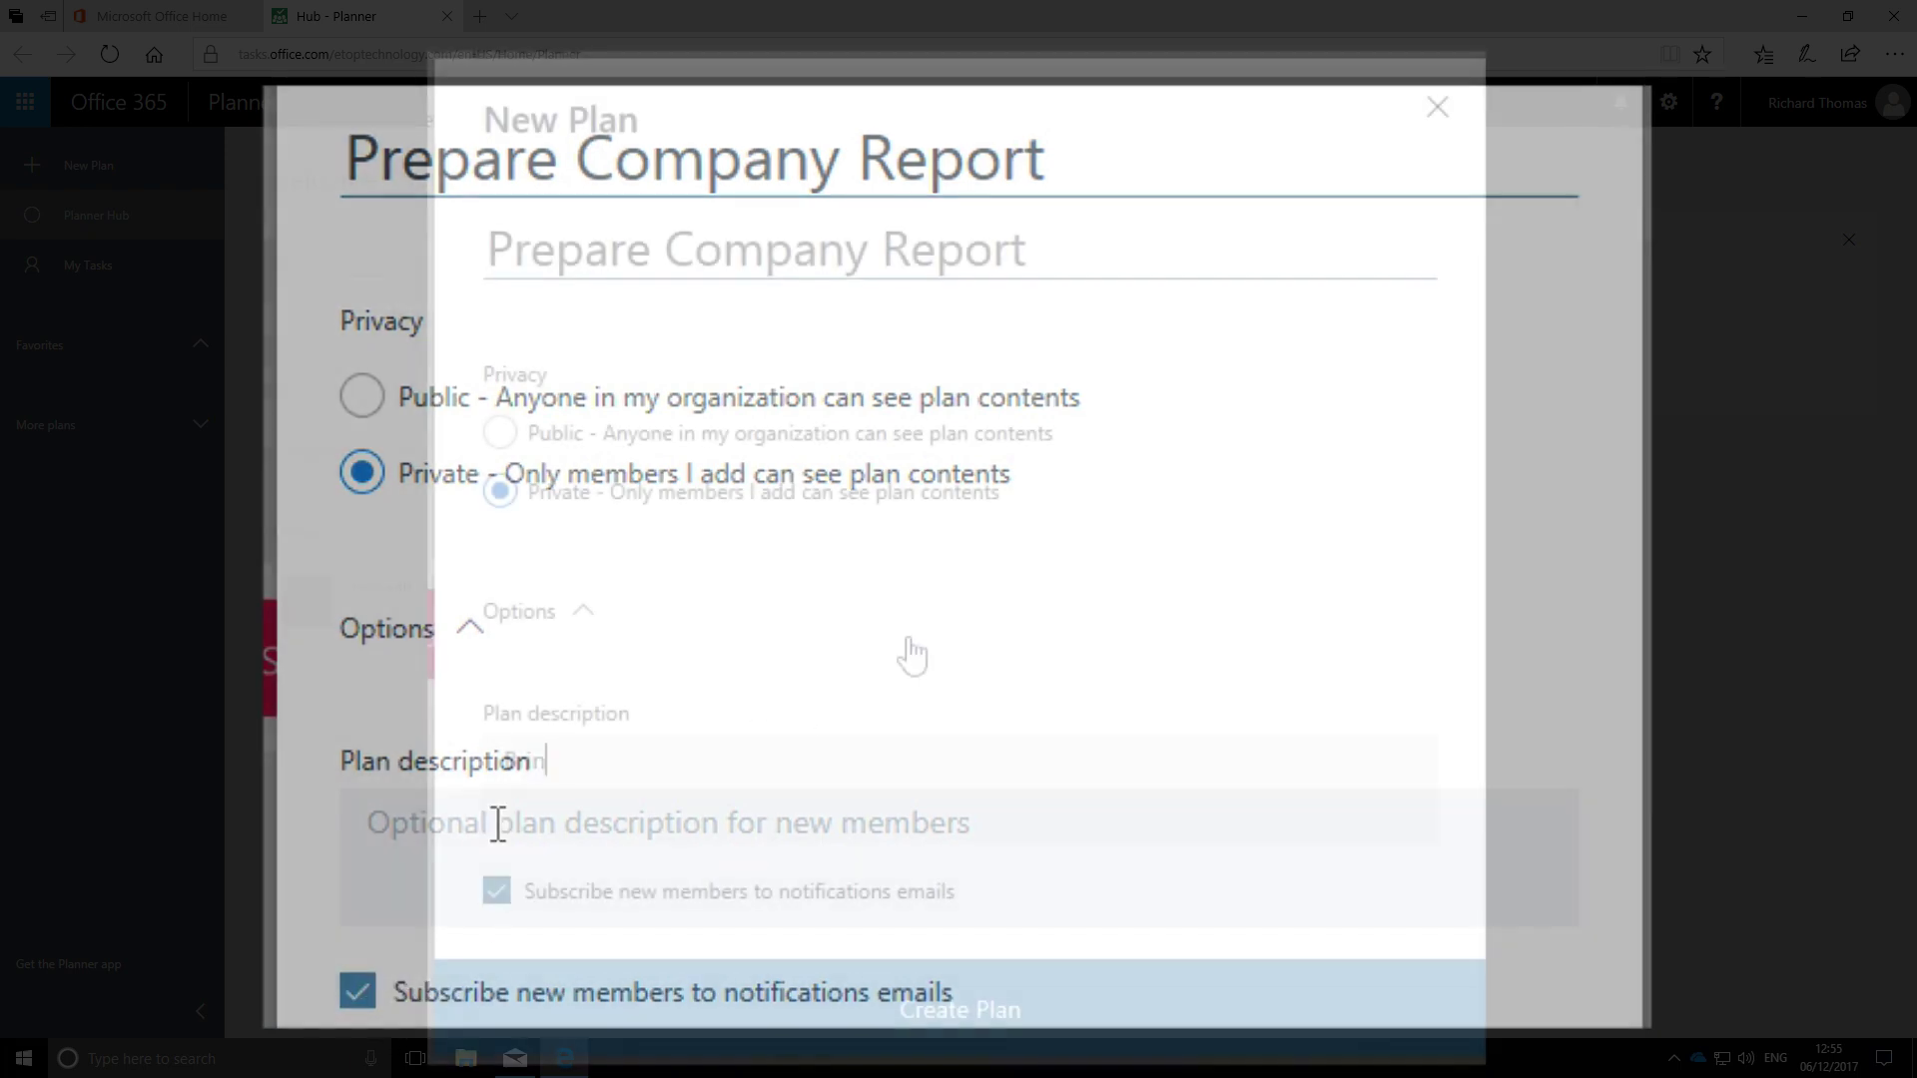
pyautogui.write('Bringing together all the docum')
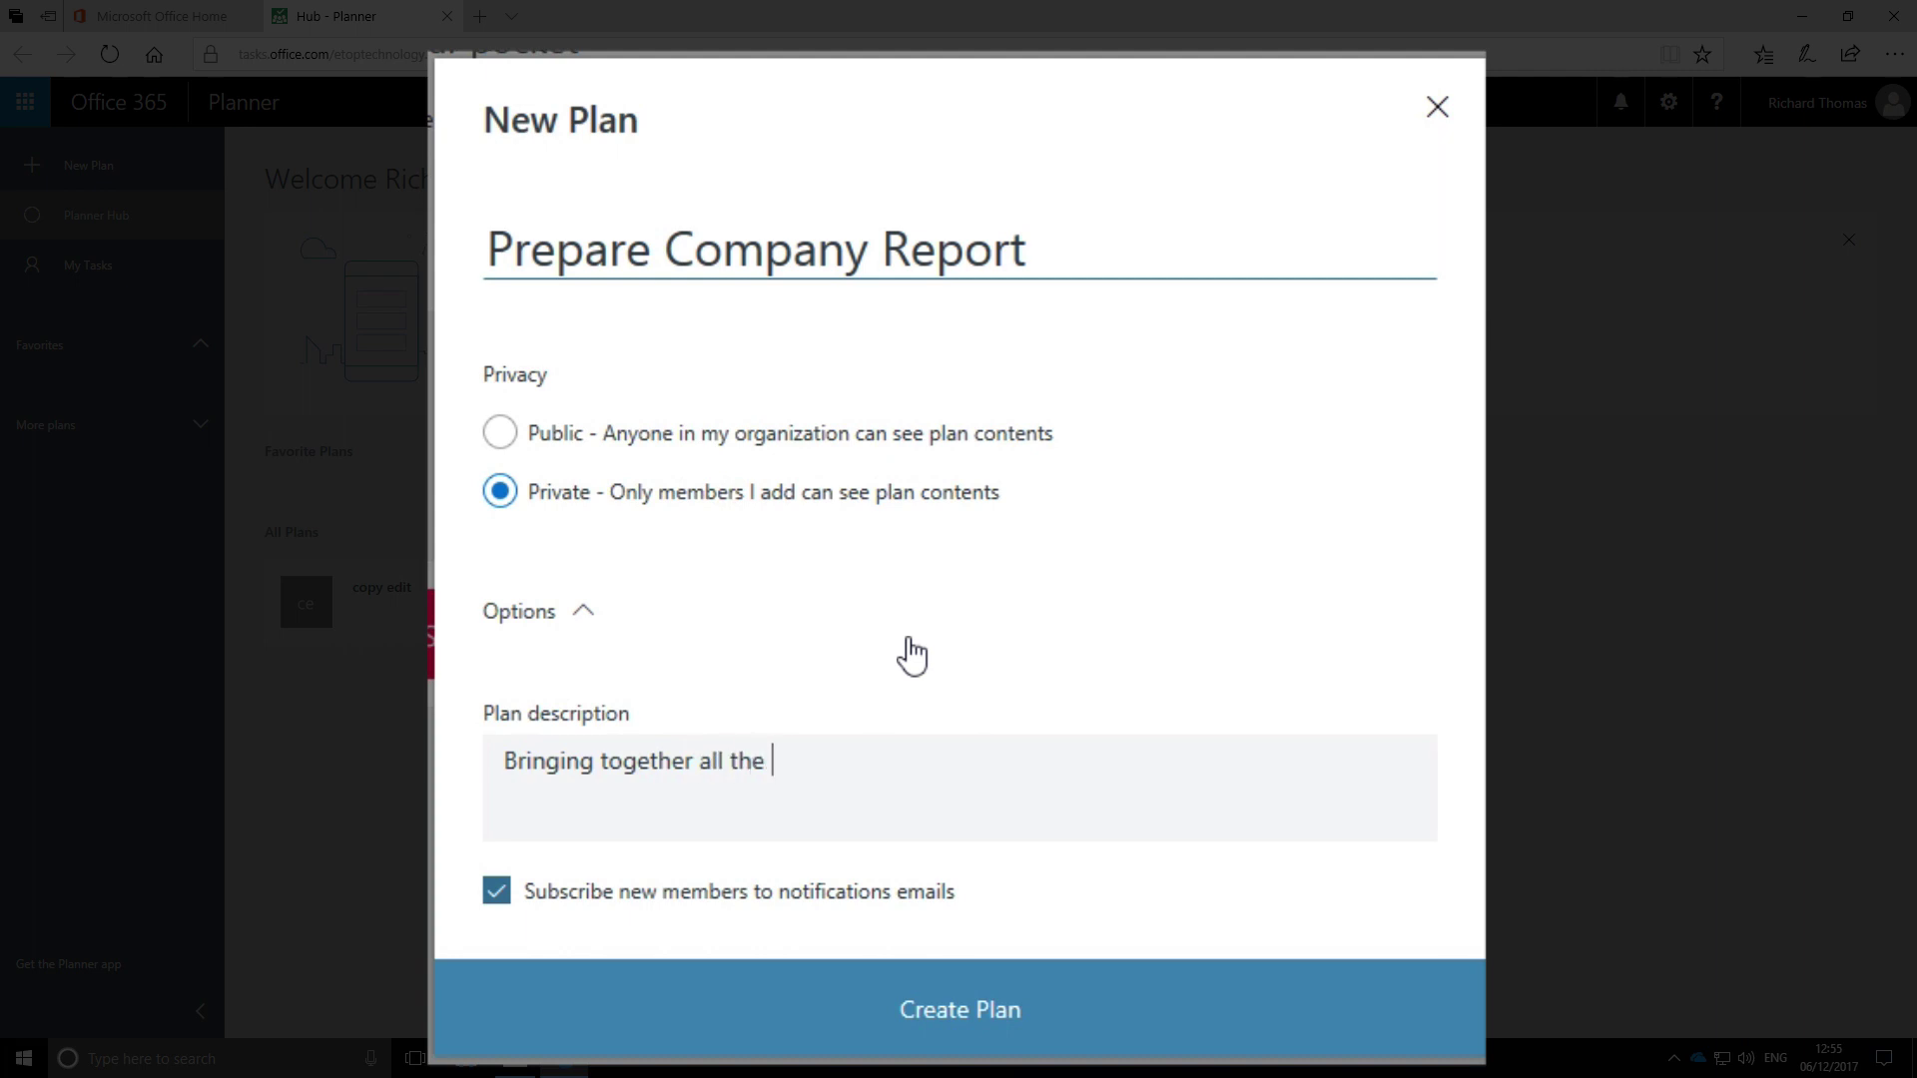
pyautogui.write('entation for thi')
pyautogui.press('BackSpace')
pyautogui.write('e p')
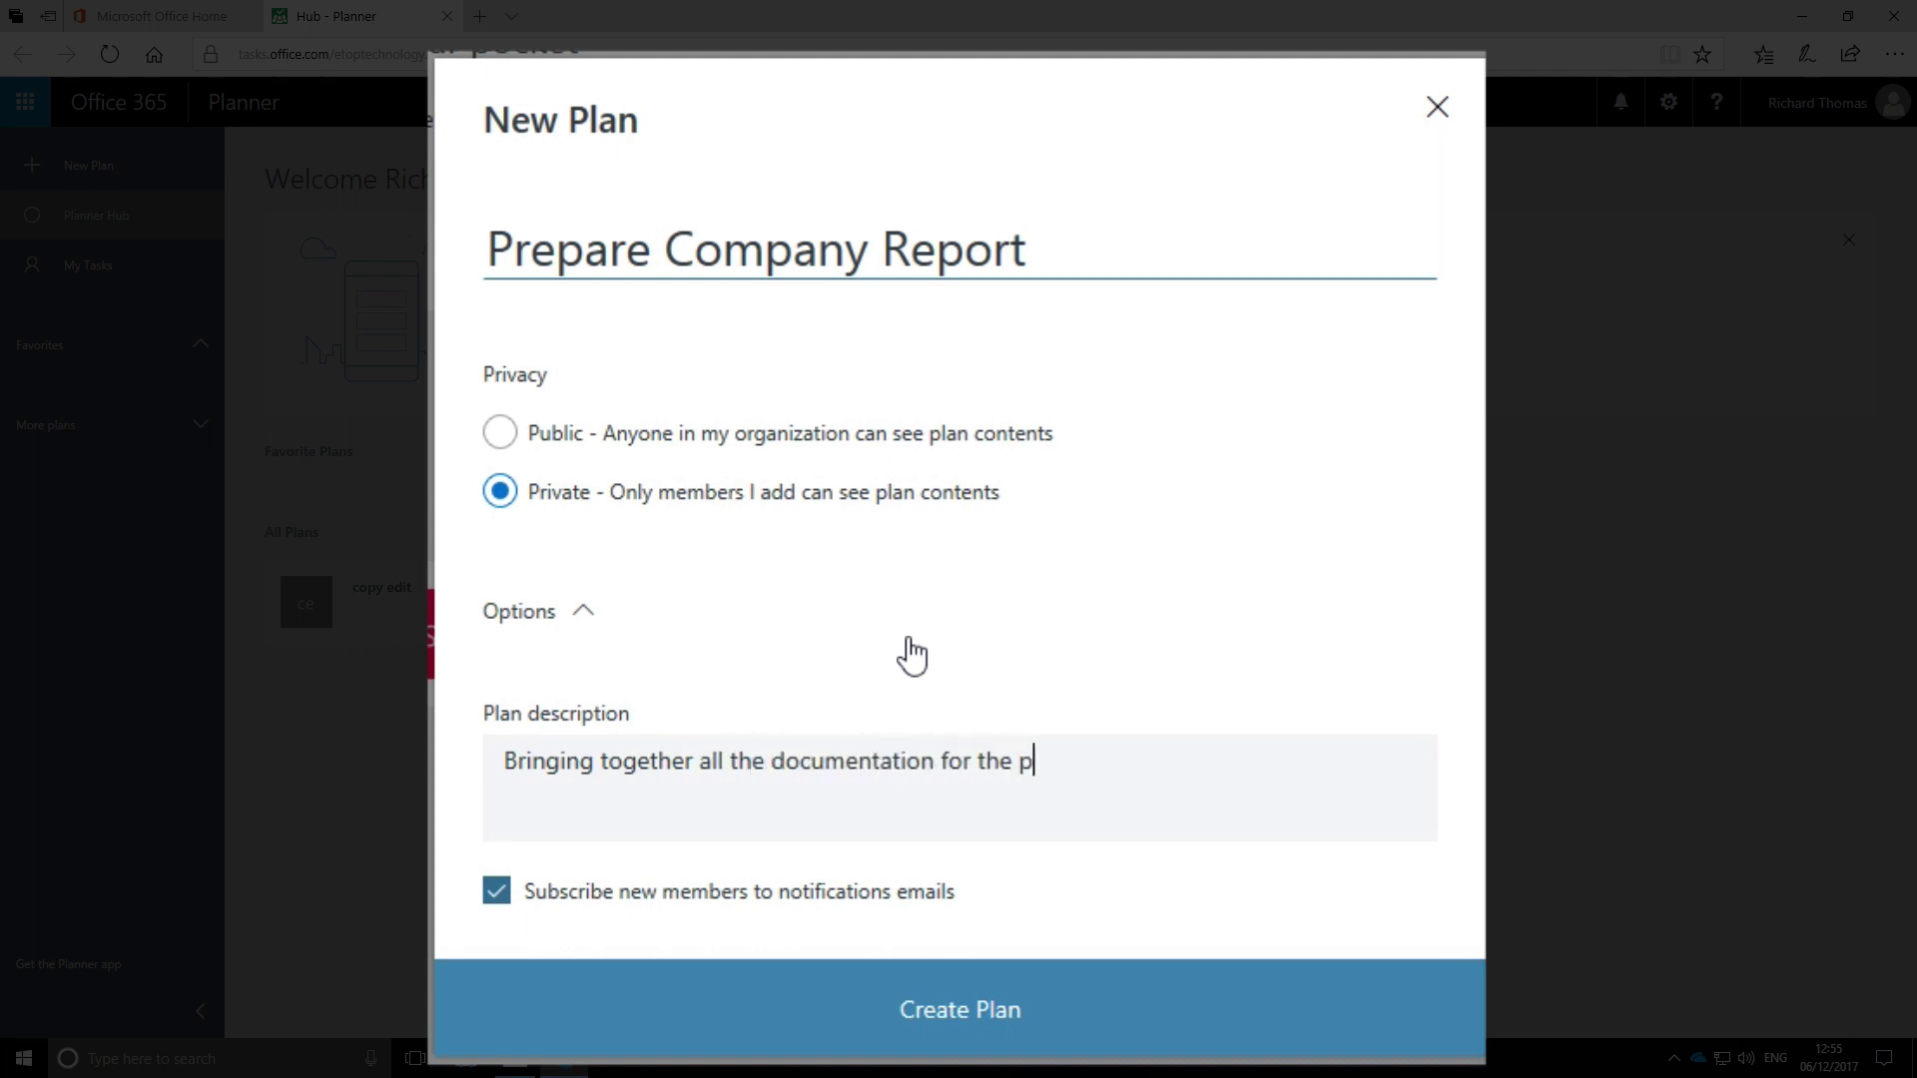
pyautogui.write('ast year into one report.')
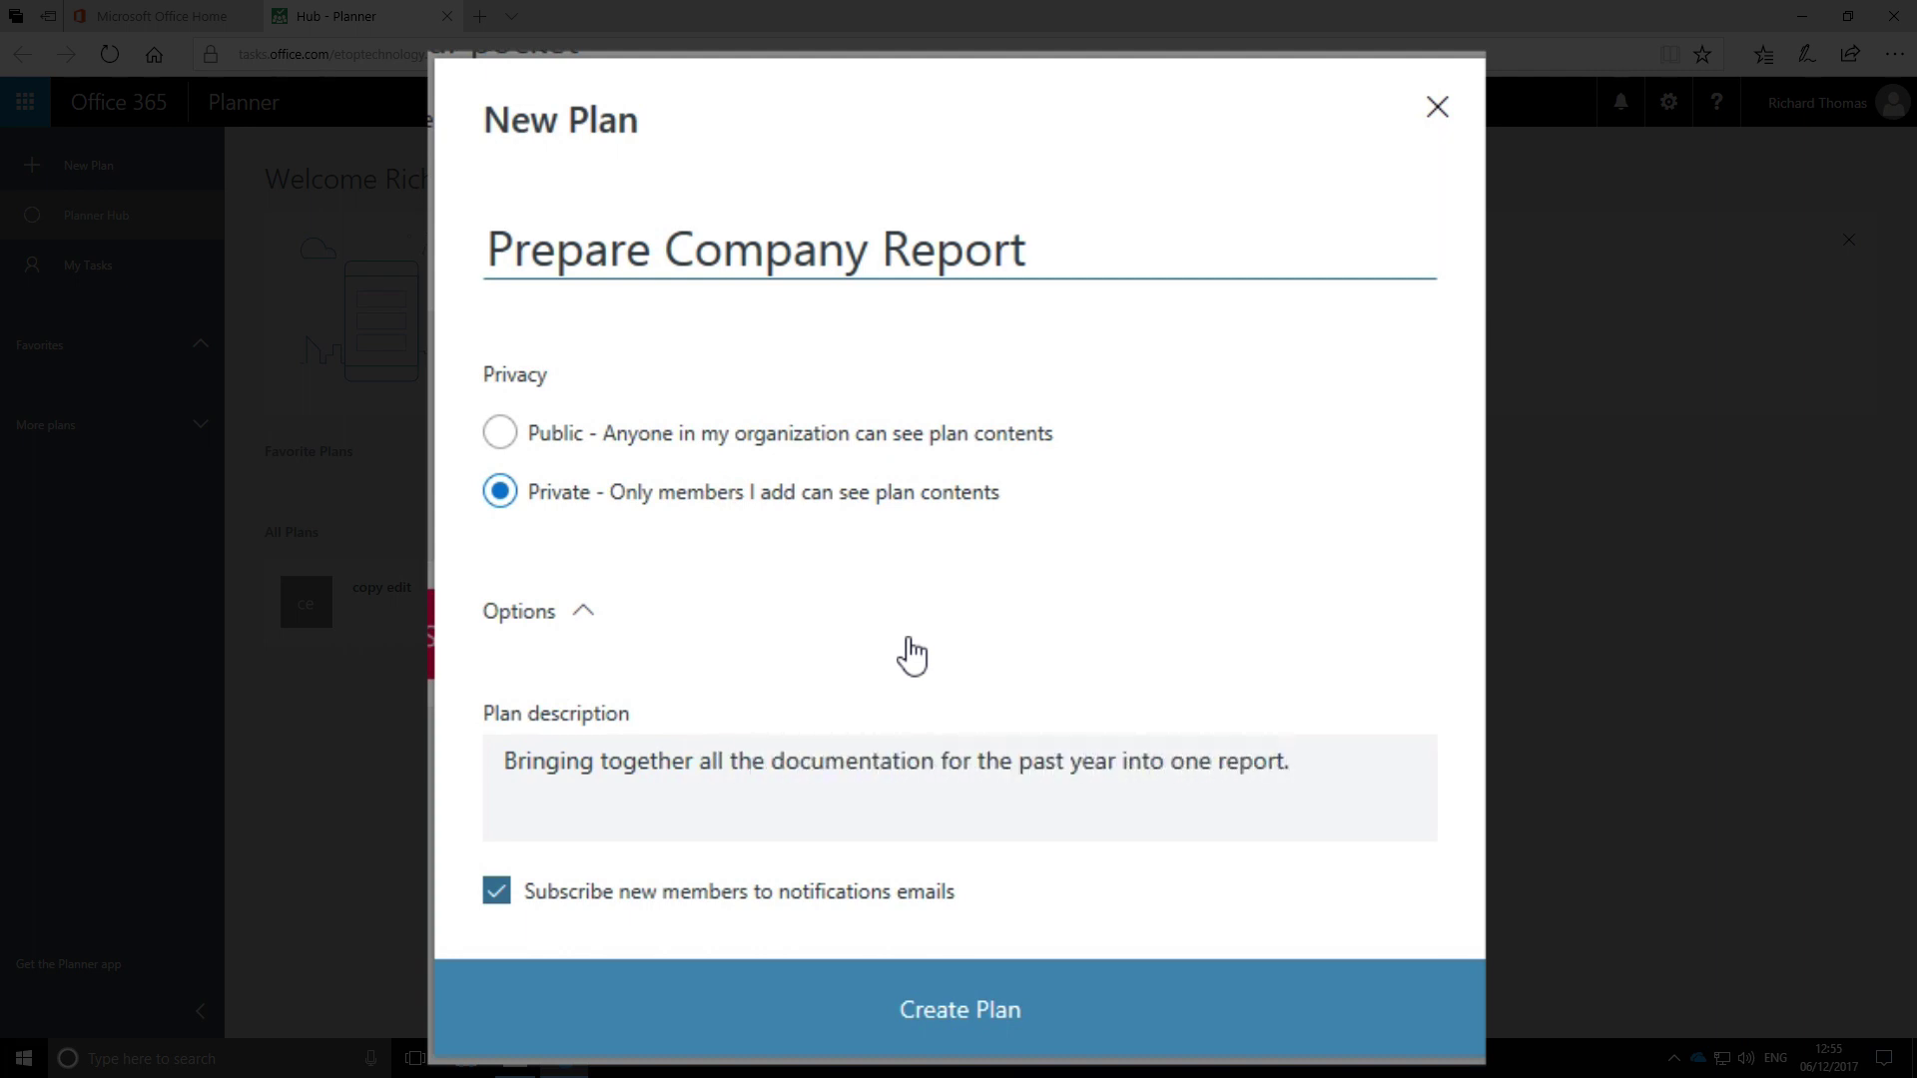
pyautogui.click(980, 1019)
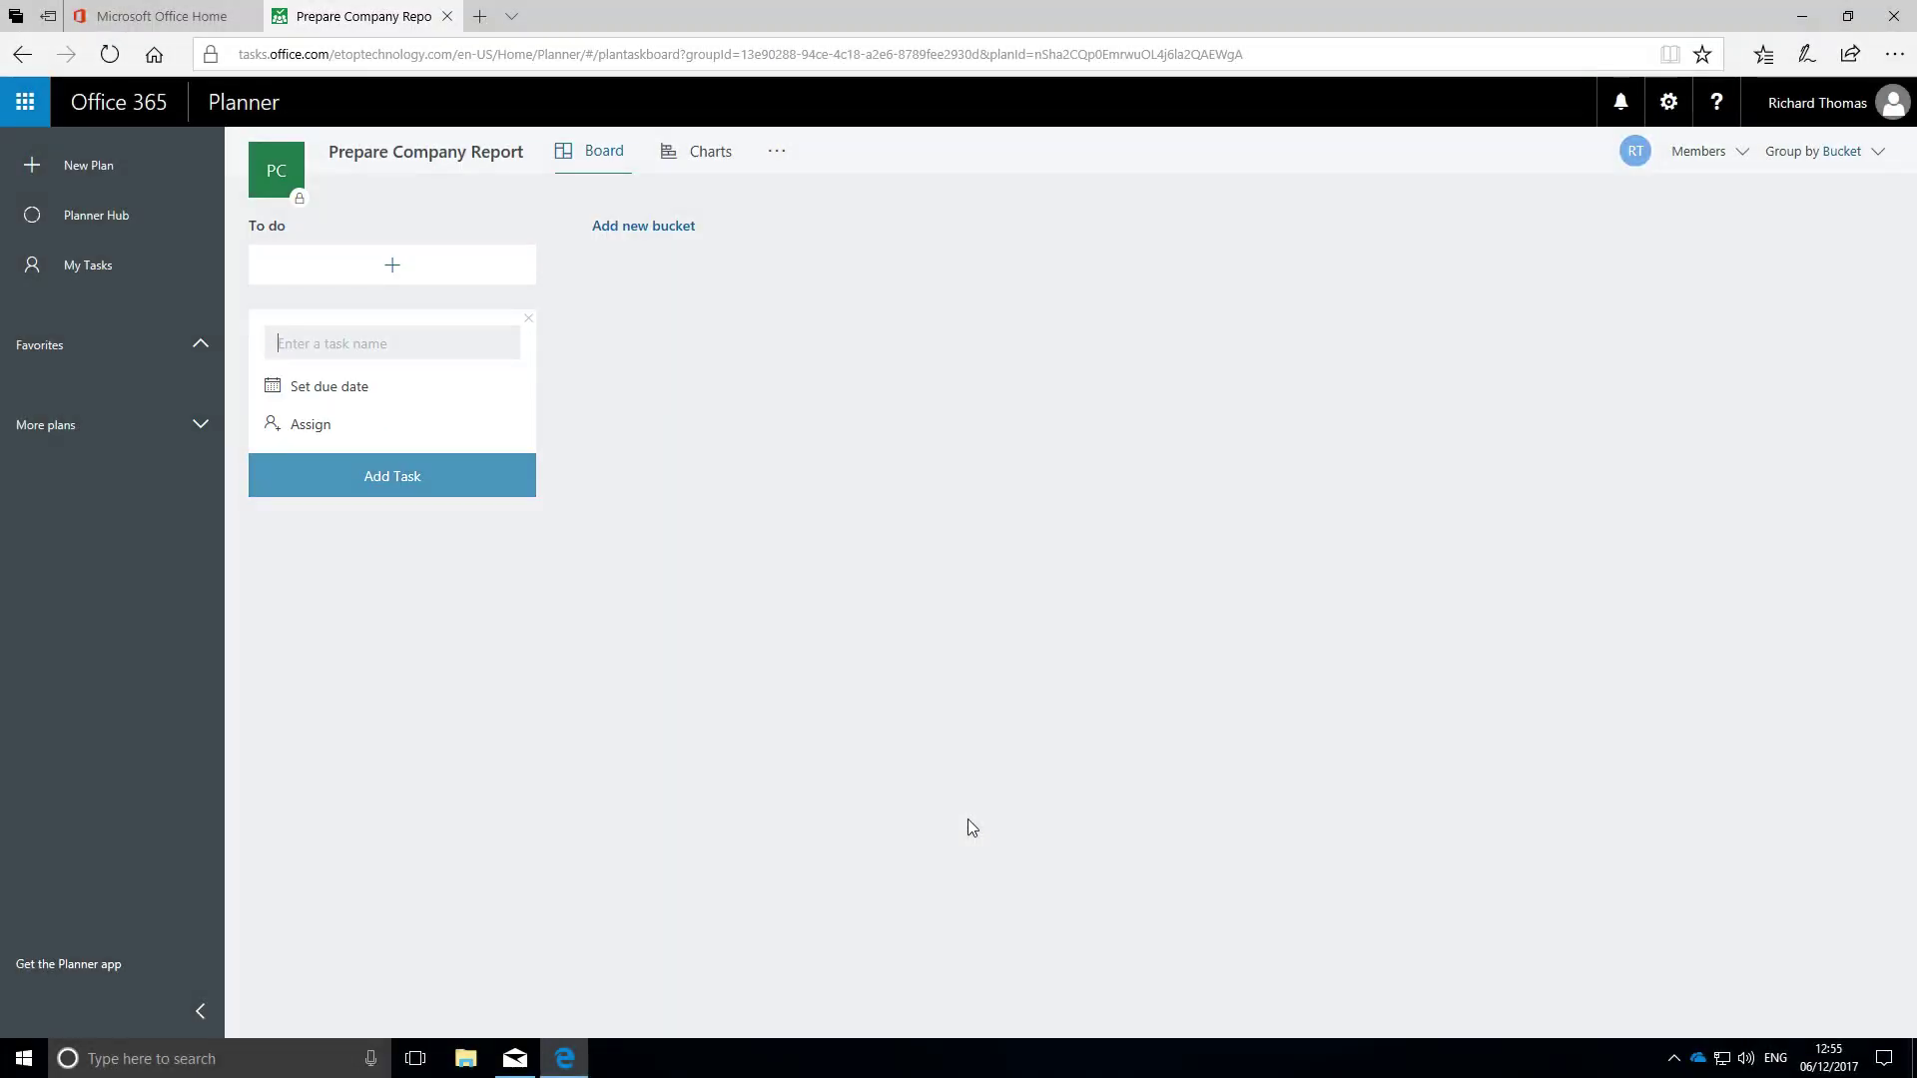
pyautogui.click(695, 156)
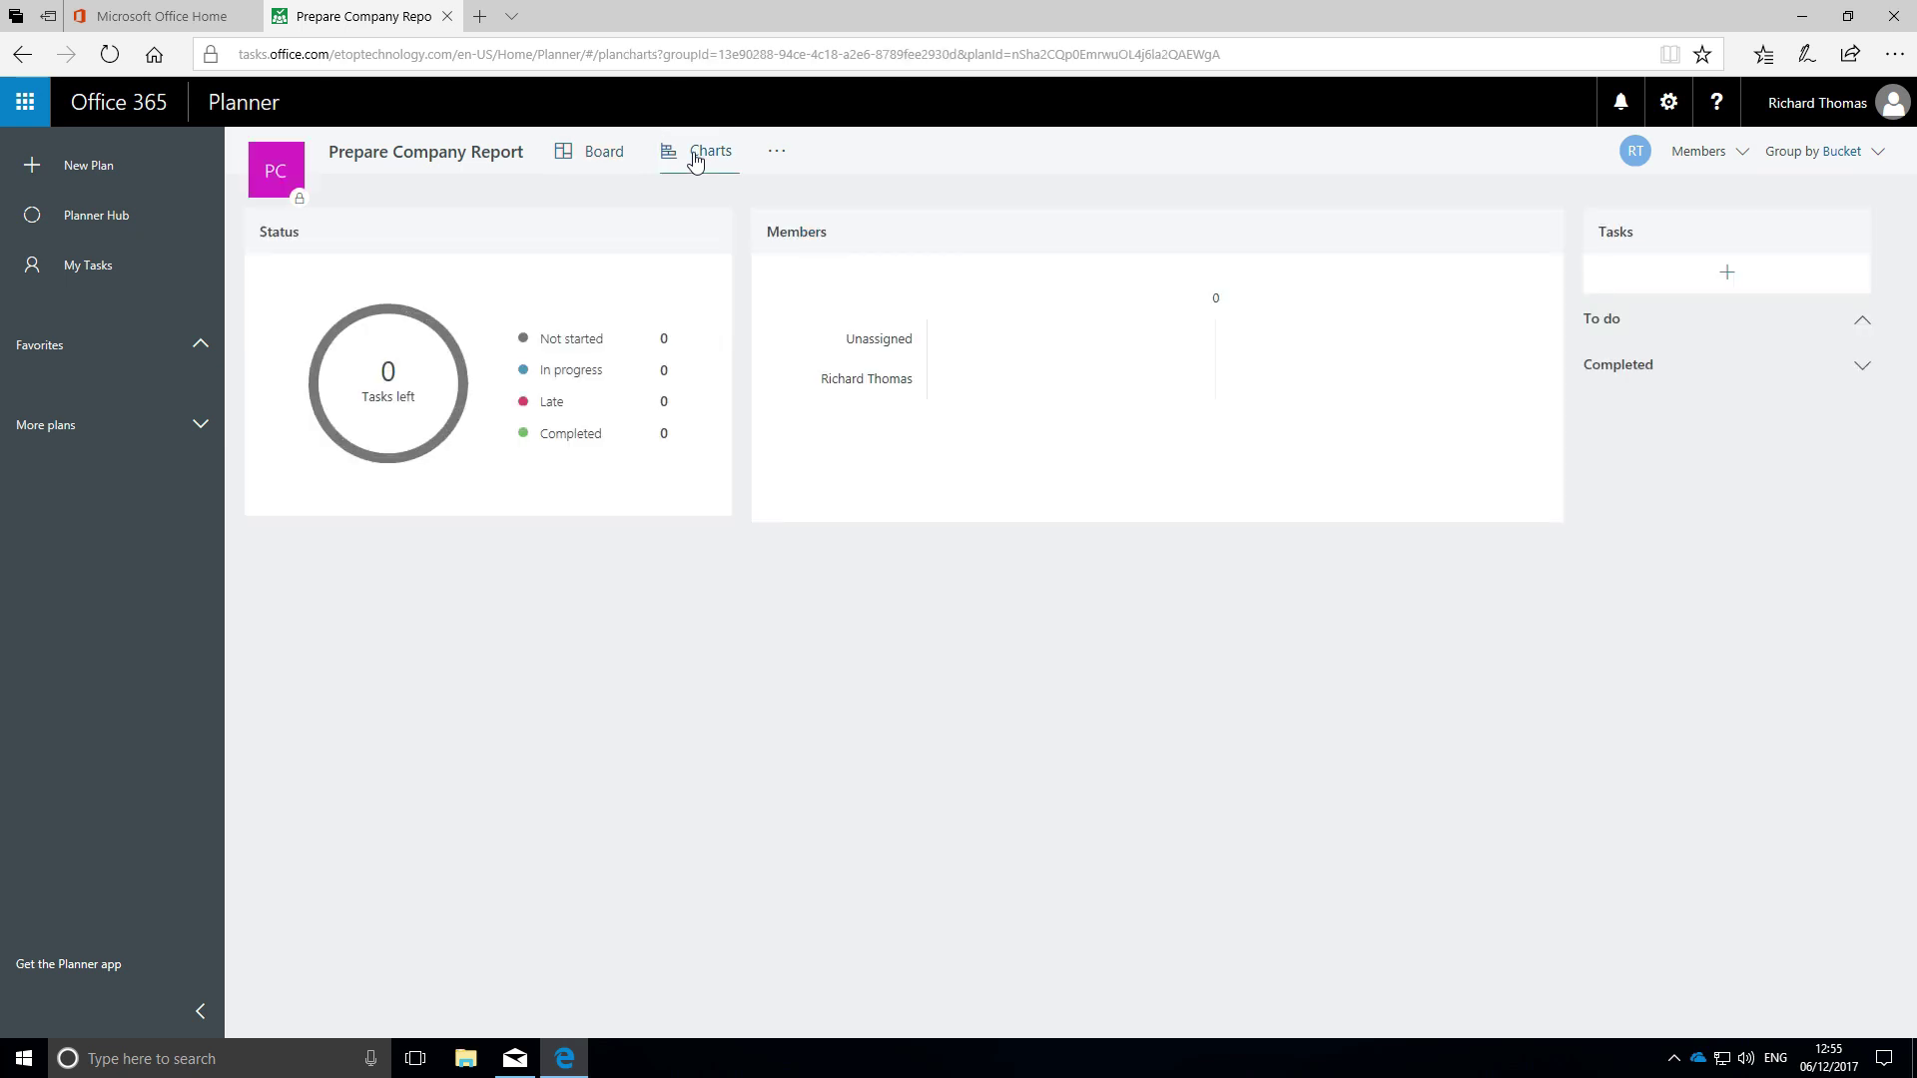
pyautogui.click(610, 161)
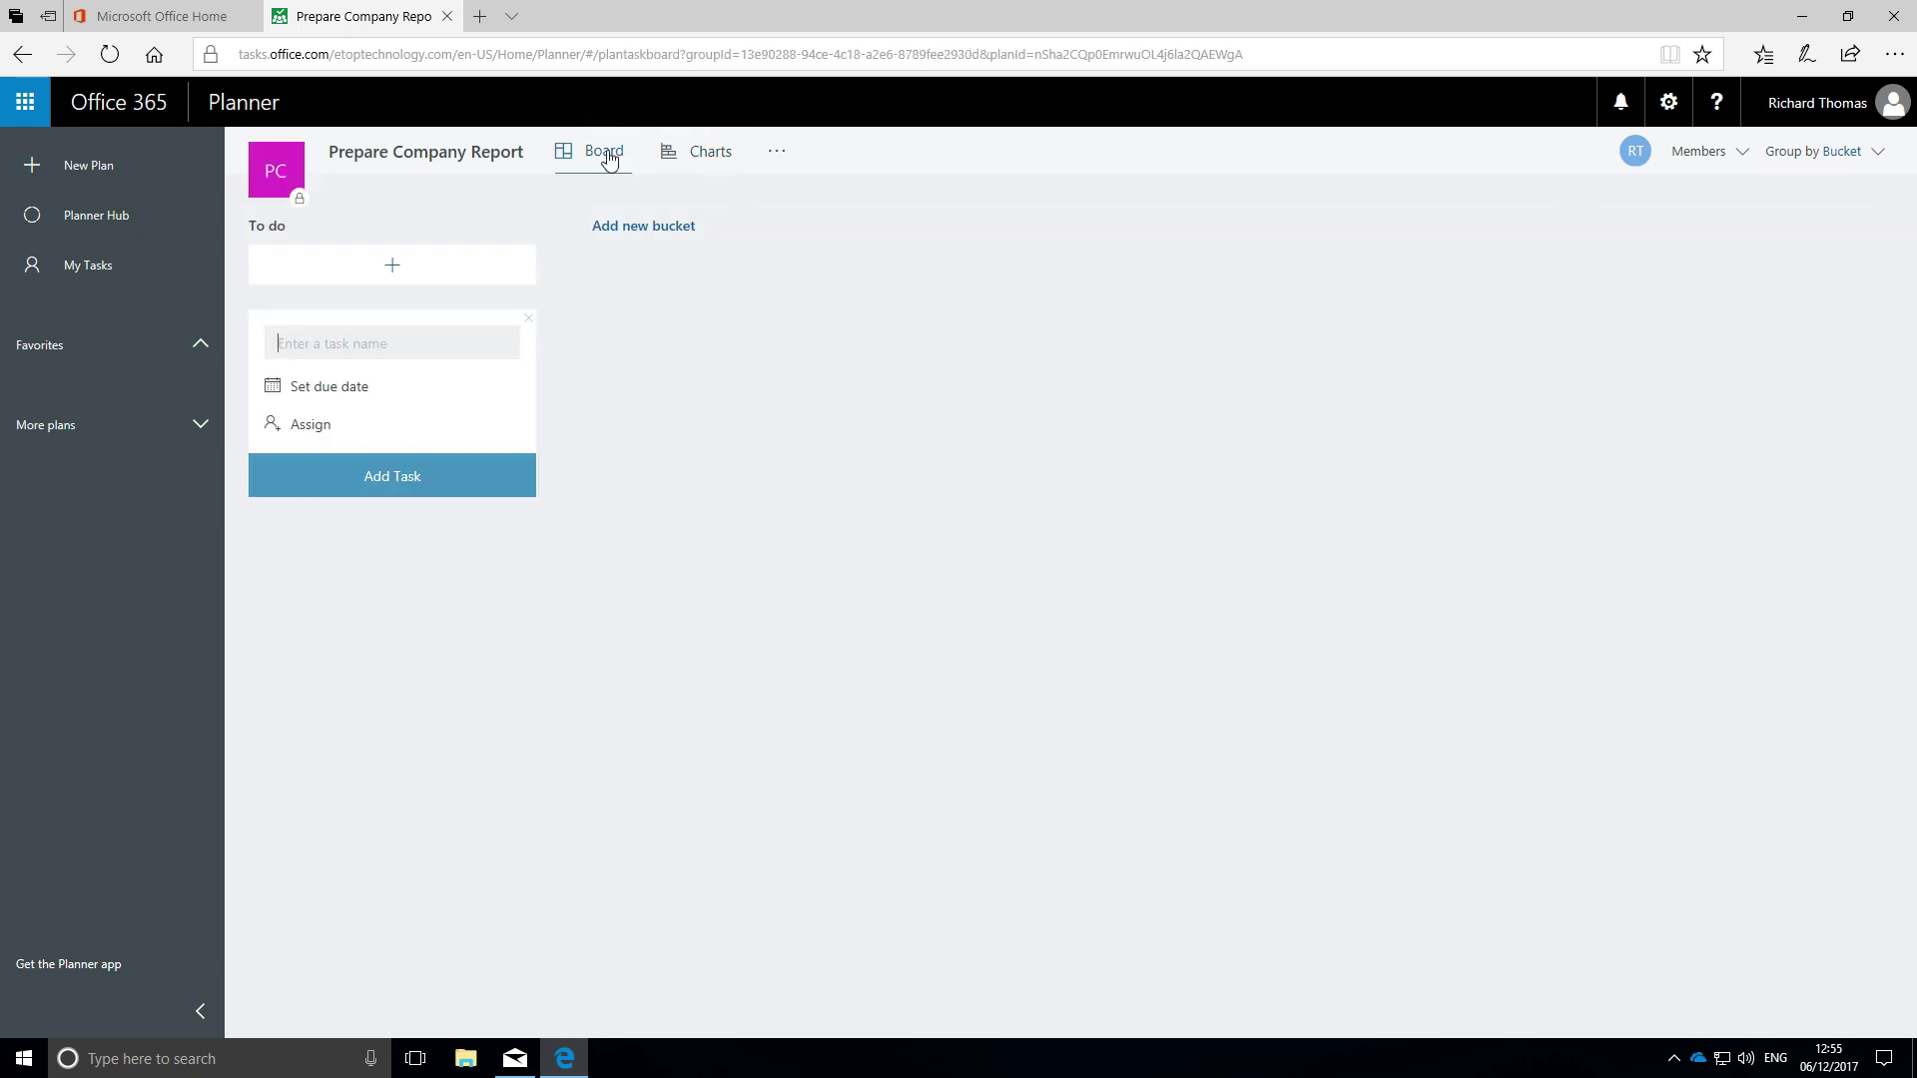
pyautogui.write('Ma')
pyautogui.write('rketing')
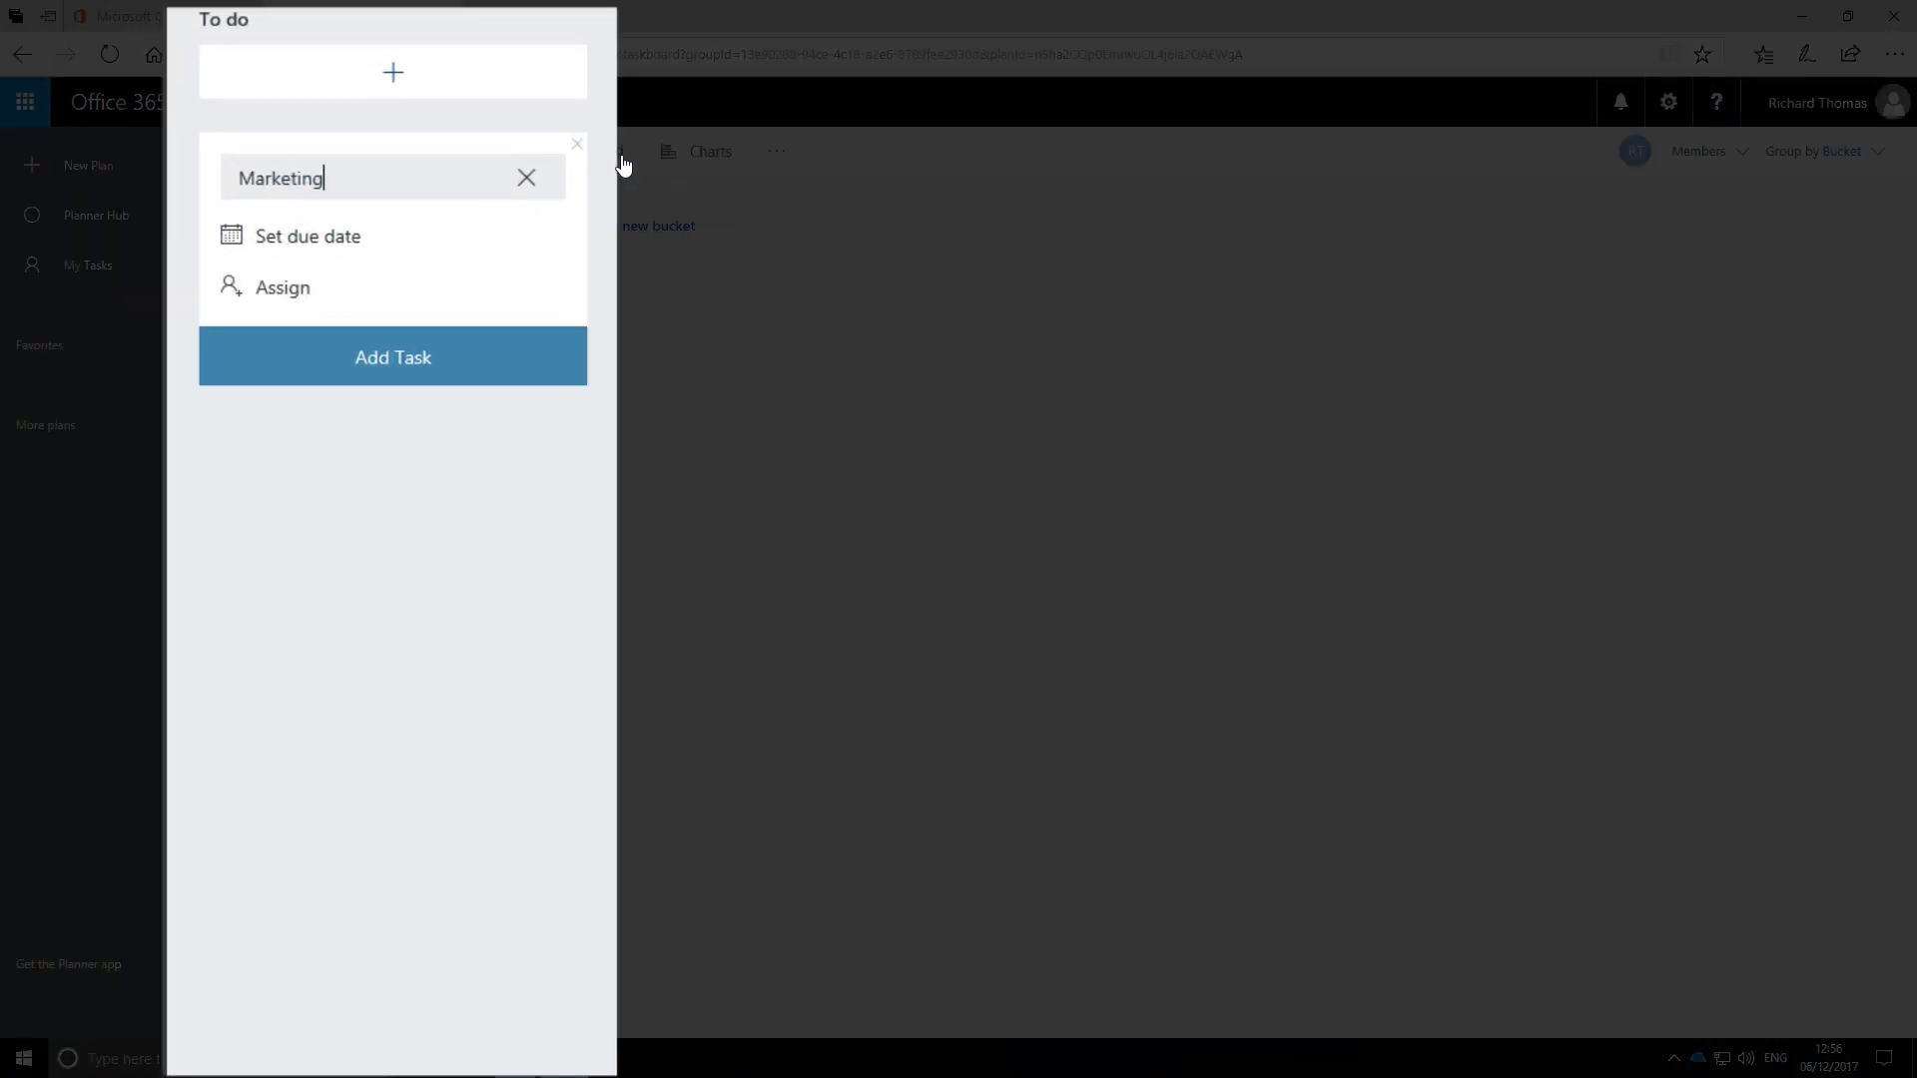
pyautogui.write(' Report')
# - Add Marketing Report, Financial Report, Social Media Report and Reviews and User Feedback tasks to To do
pyautogui.press('Return')
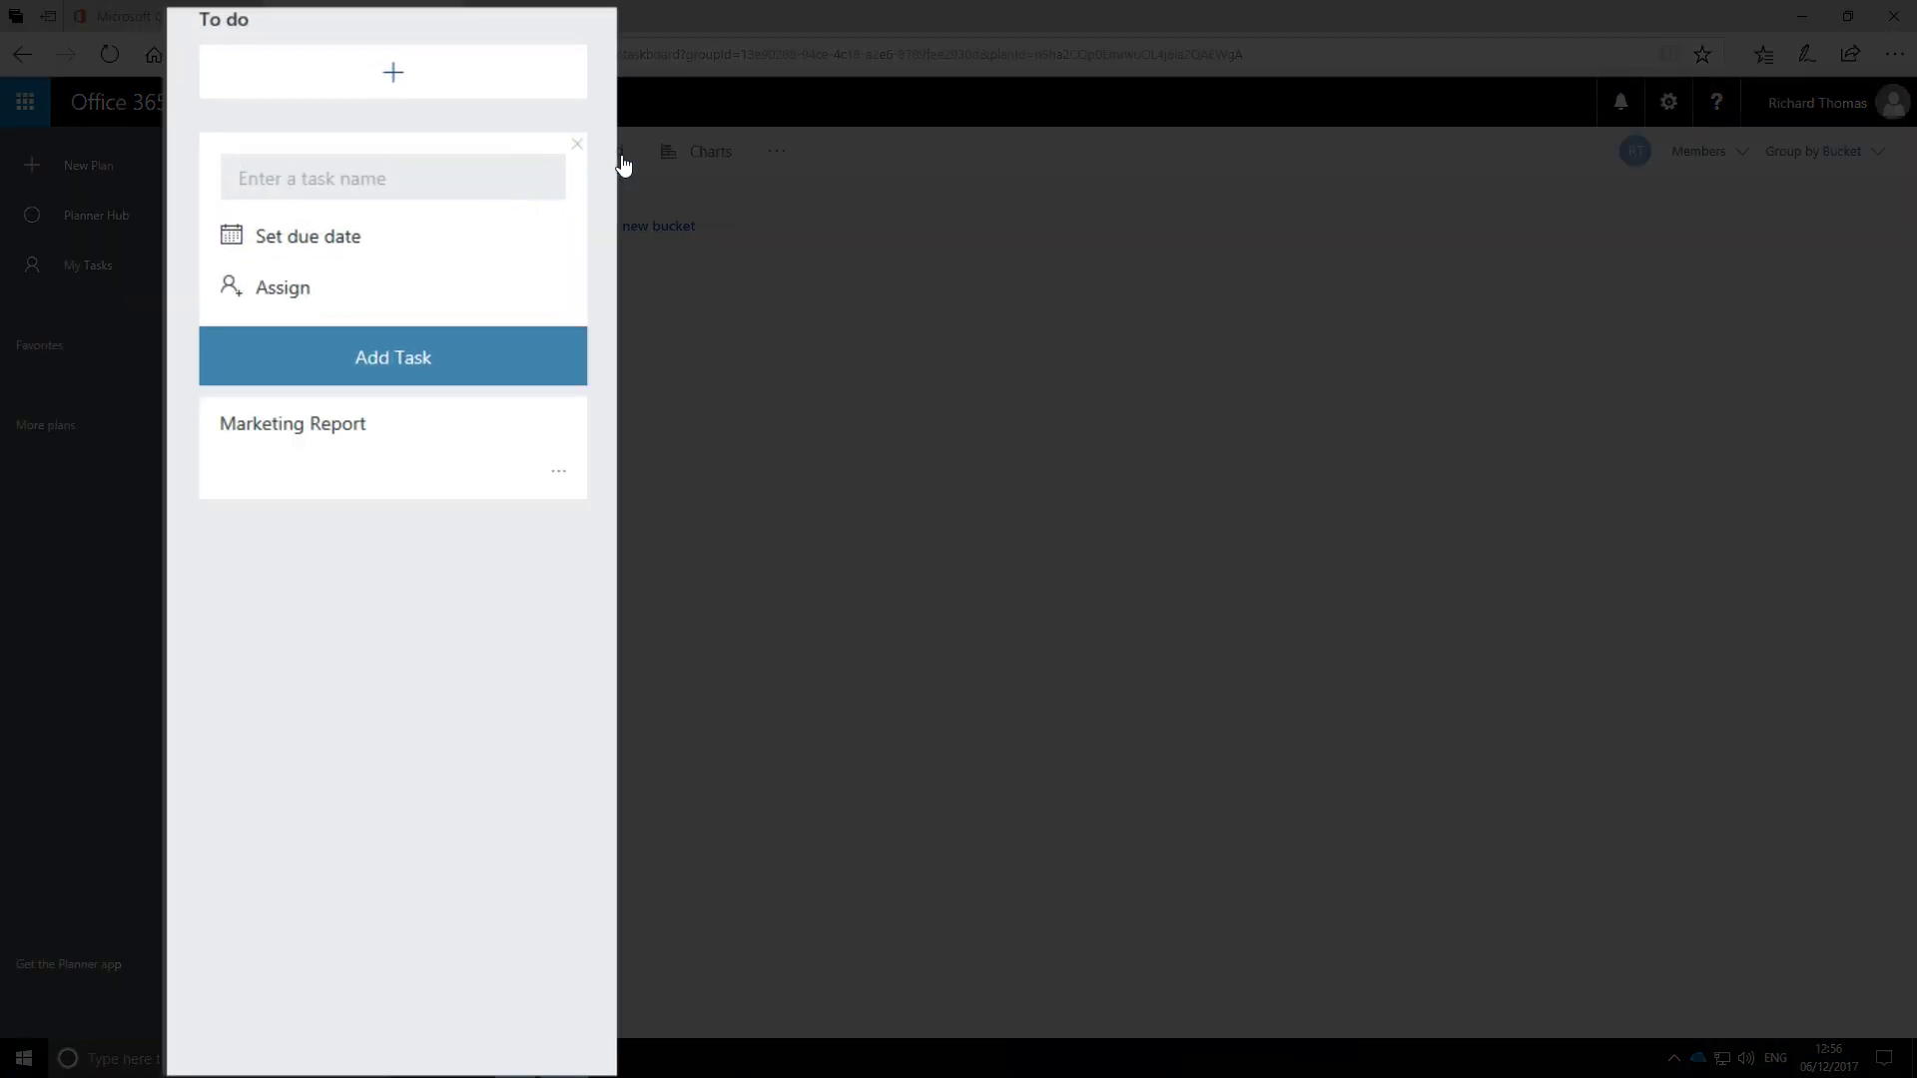
pyautogui.write('Fin')
pyautogui.write('ancial Report')
pyautogui.press('Return')
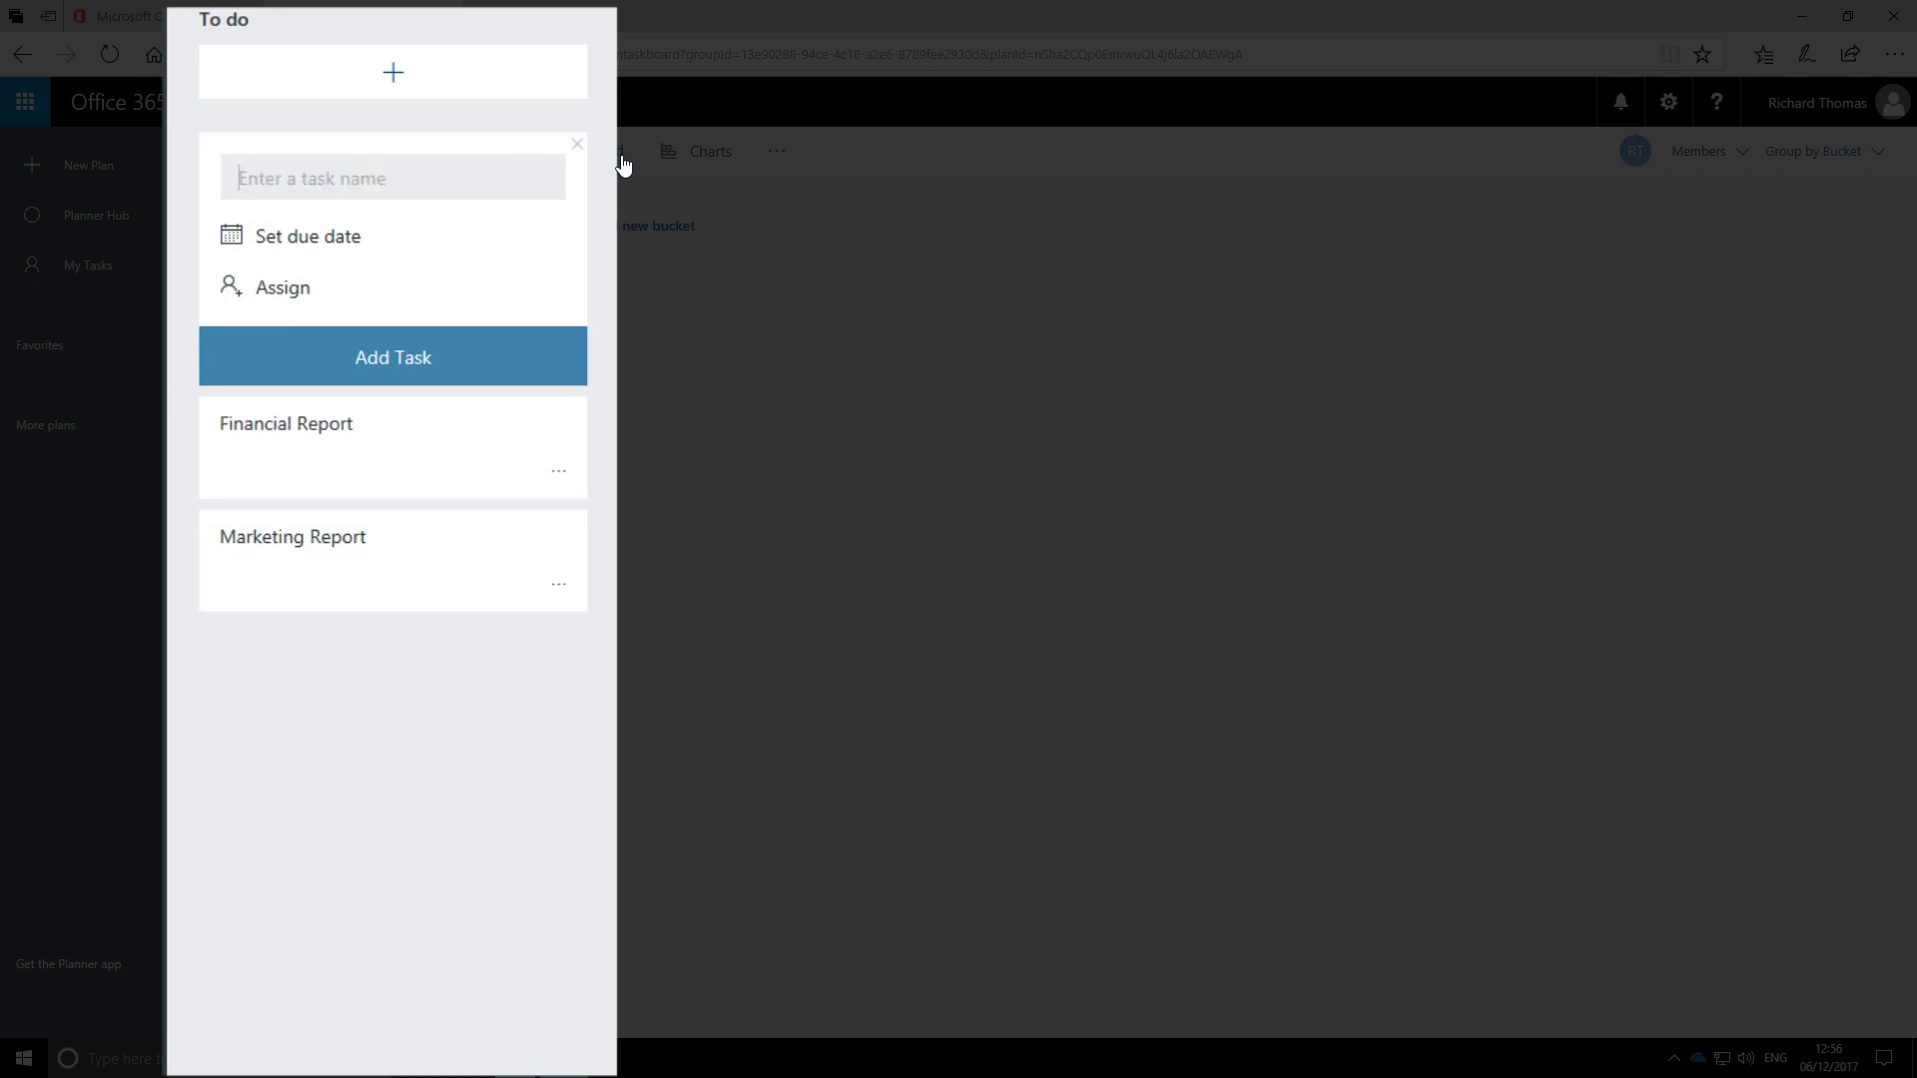
pyautogui.write('Social Media')
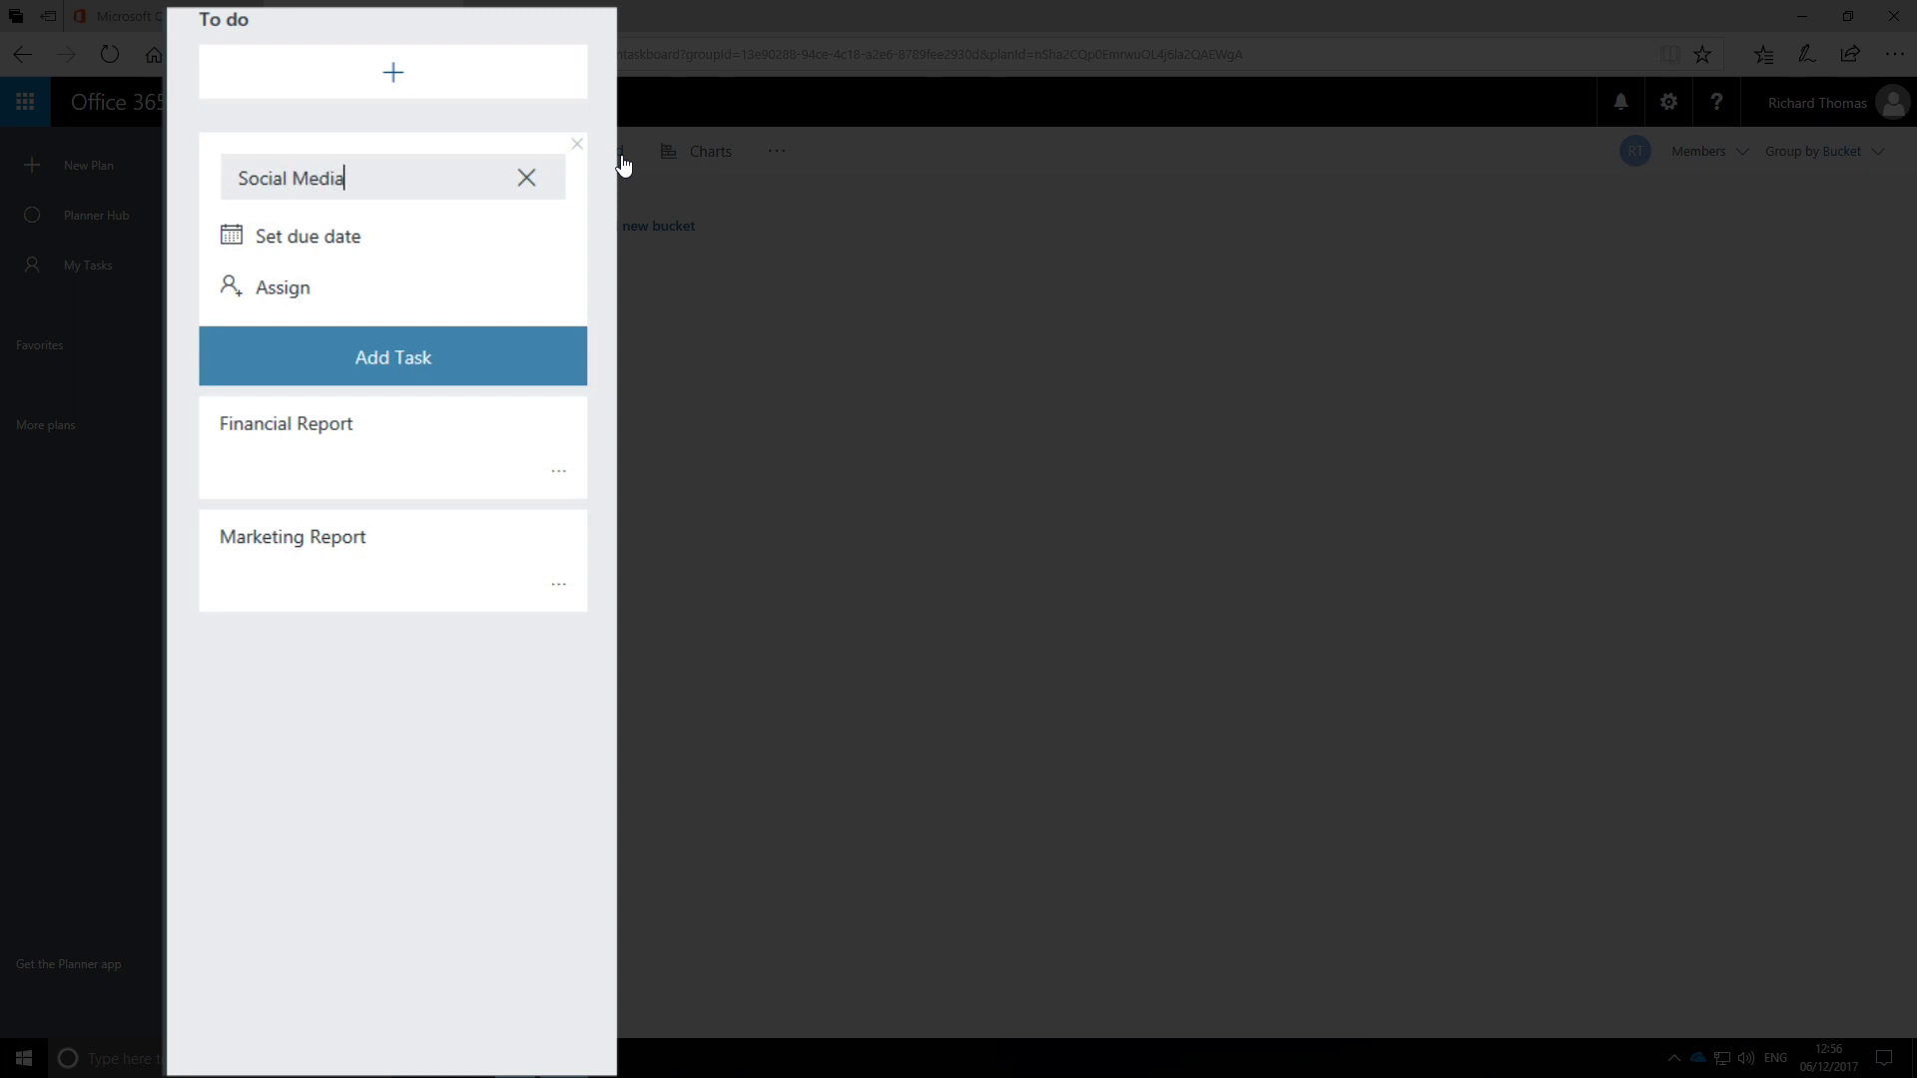
pyautogui.write(' Rp')
pyautogui.press('BackSpace')
pyautogui.write('eport')
pyautogui.press('Return')
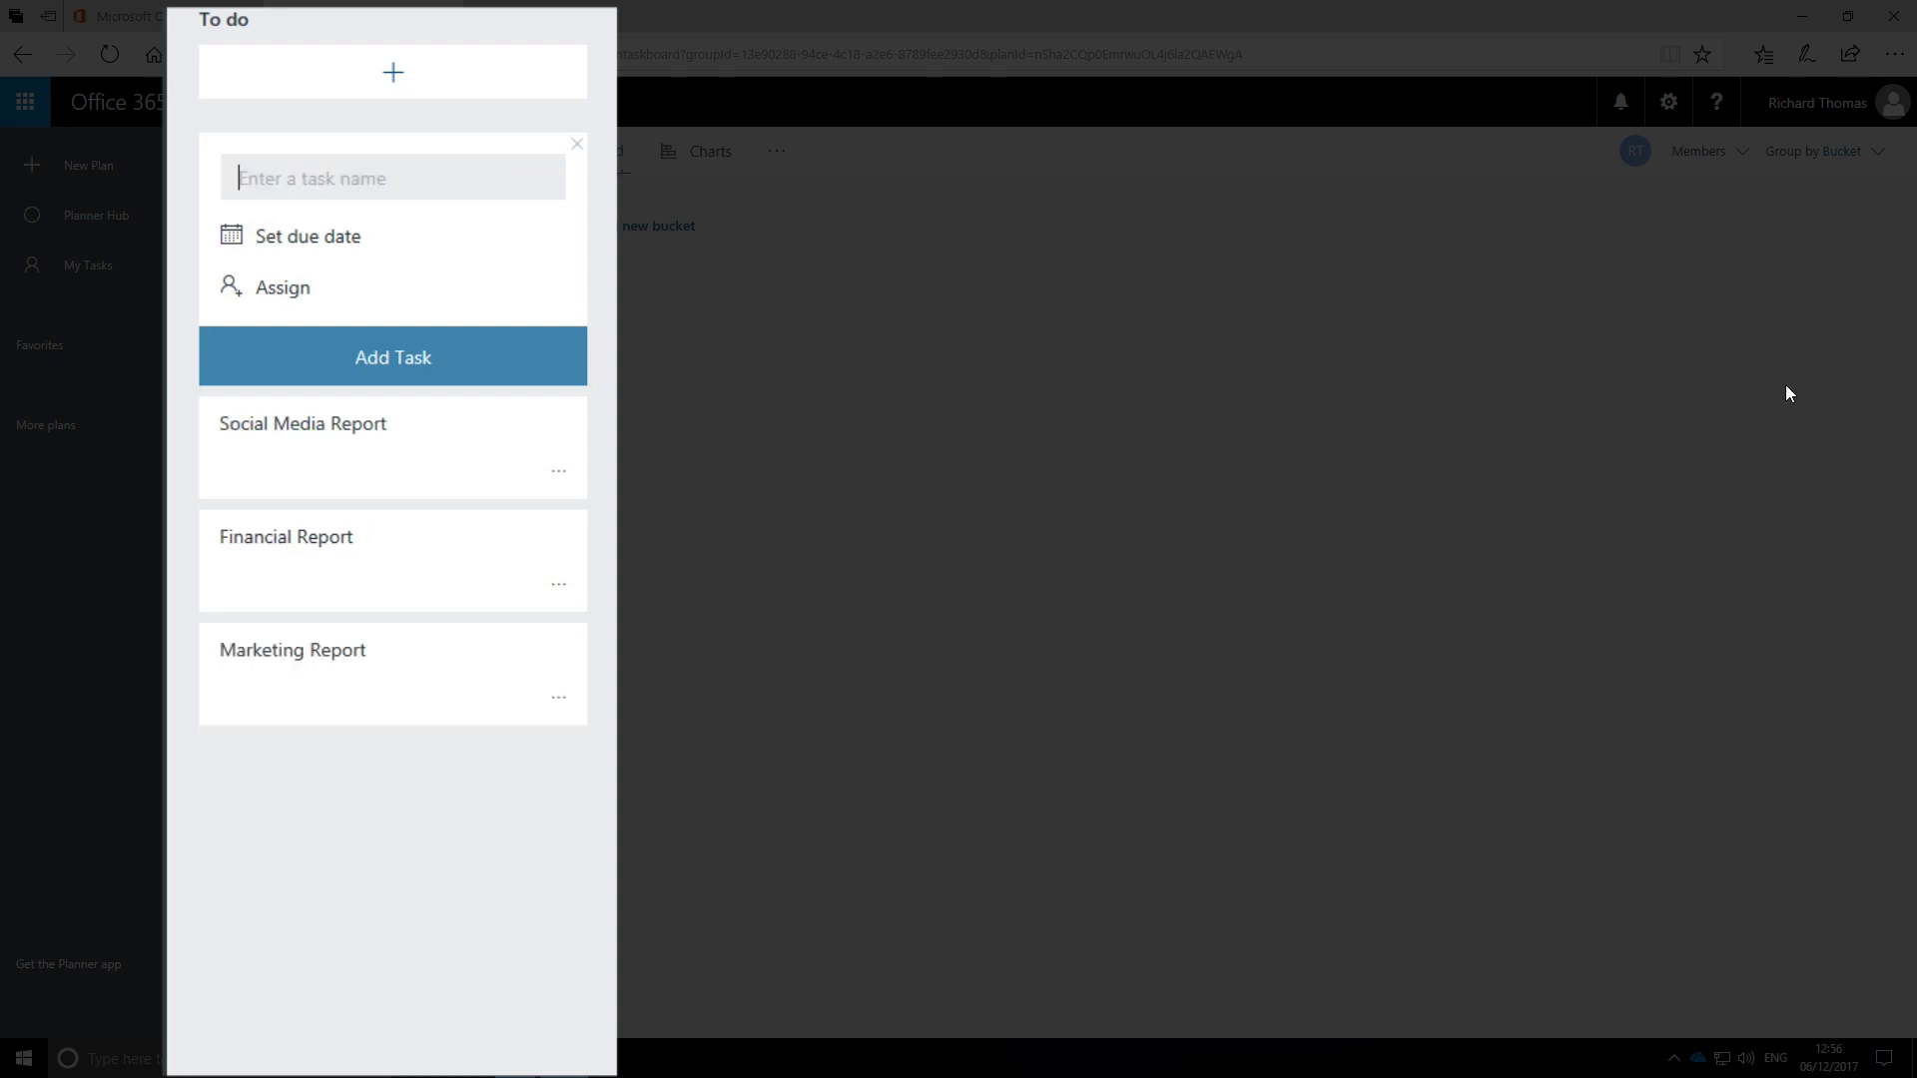
pyautogui.write('Reviews a')
pyautogui.write('nd User Fe')
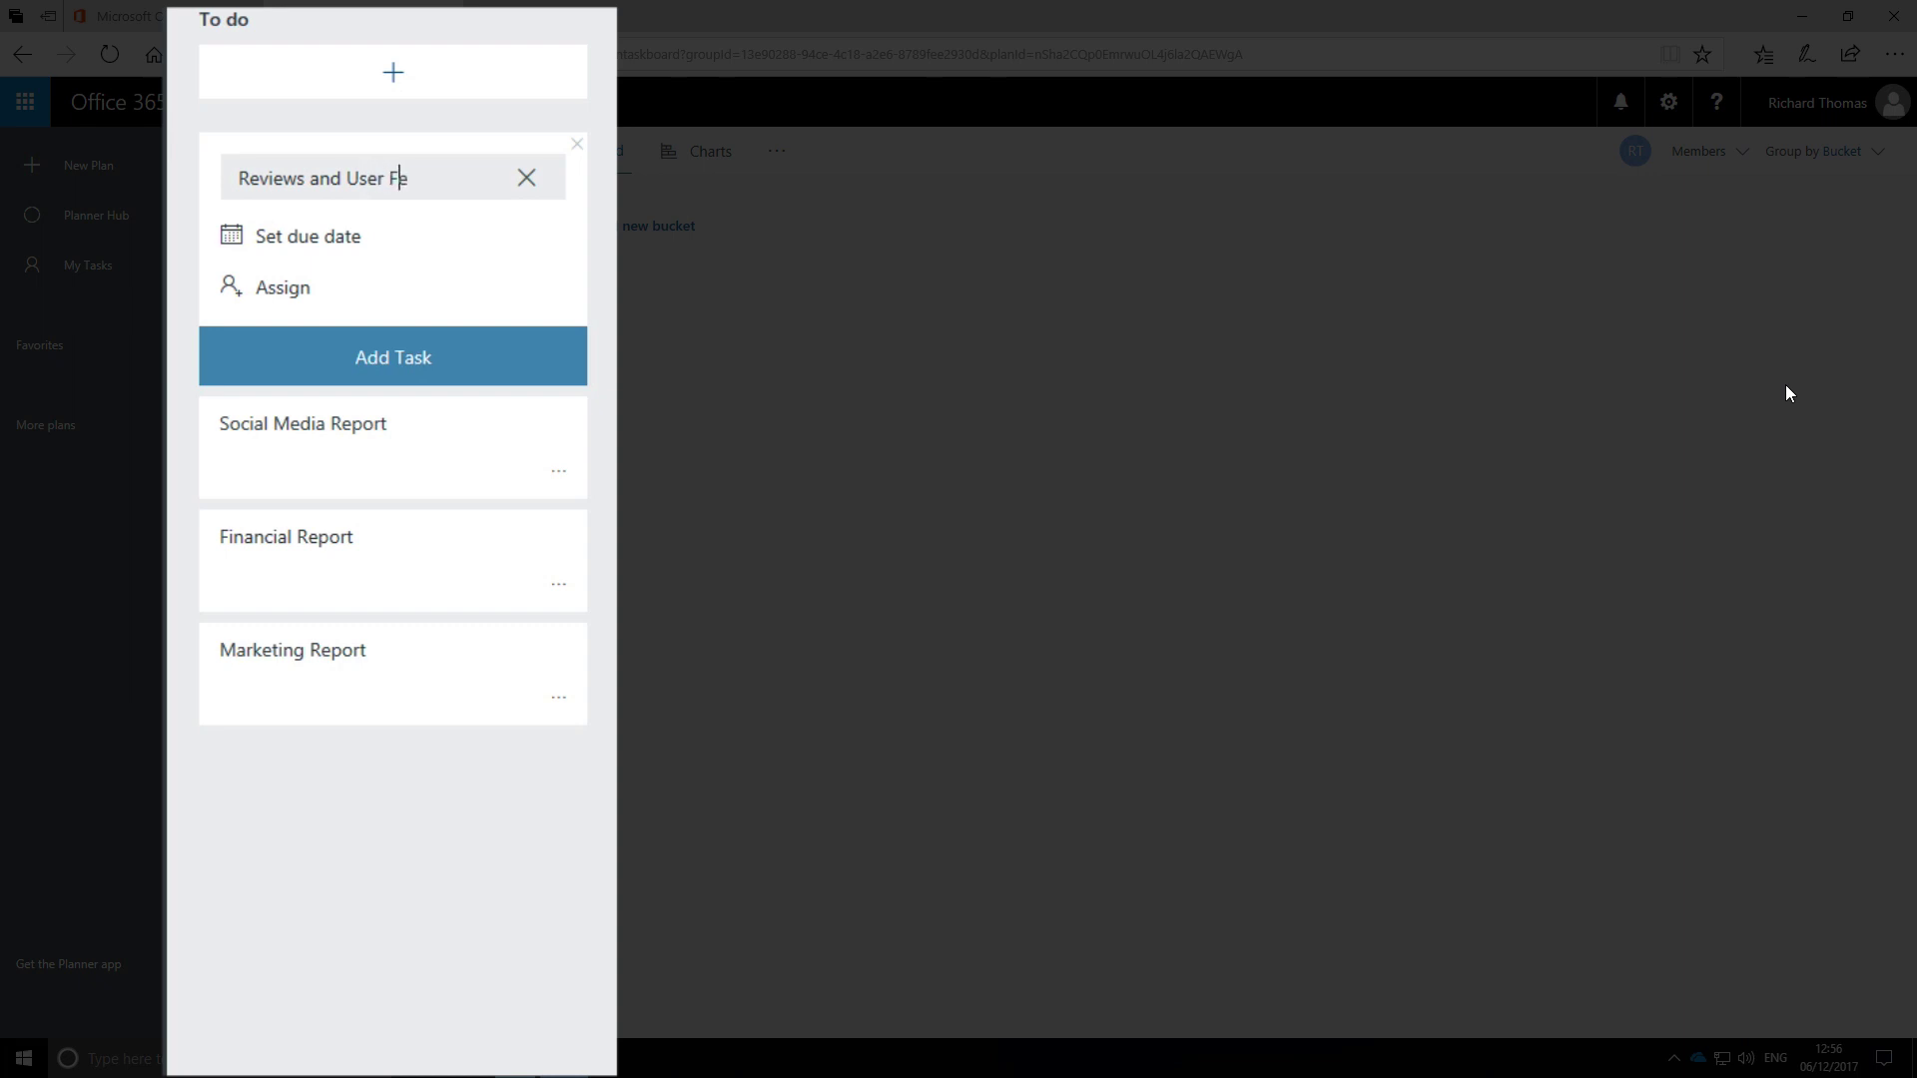
pyautogui.write('edback')
pyautogui.press('Return')
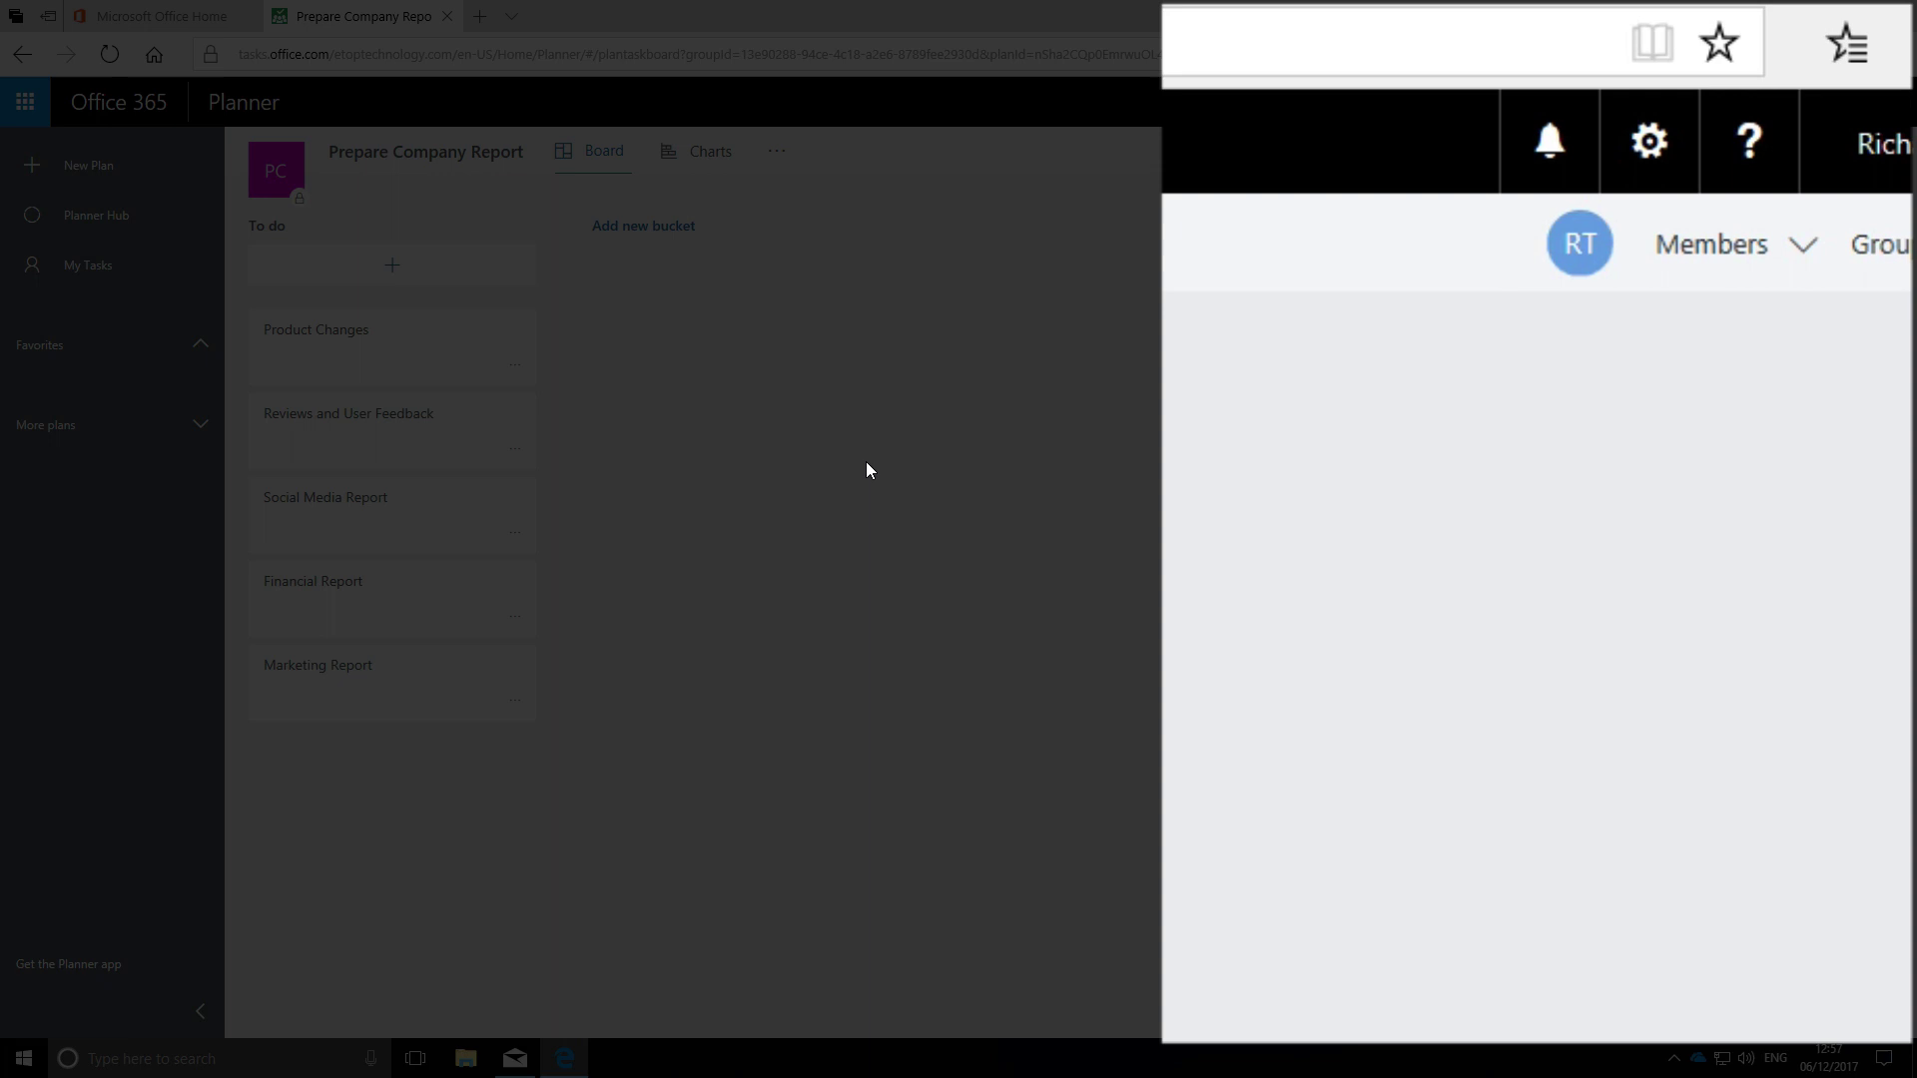
# - Add three colleagues through the Members search, bringing the plan to four members
pyautogui.click(1807, 247)
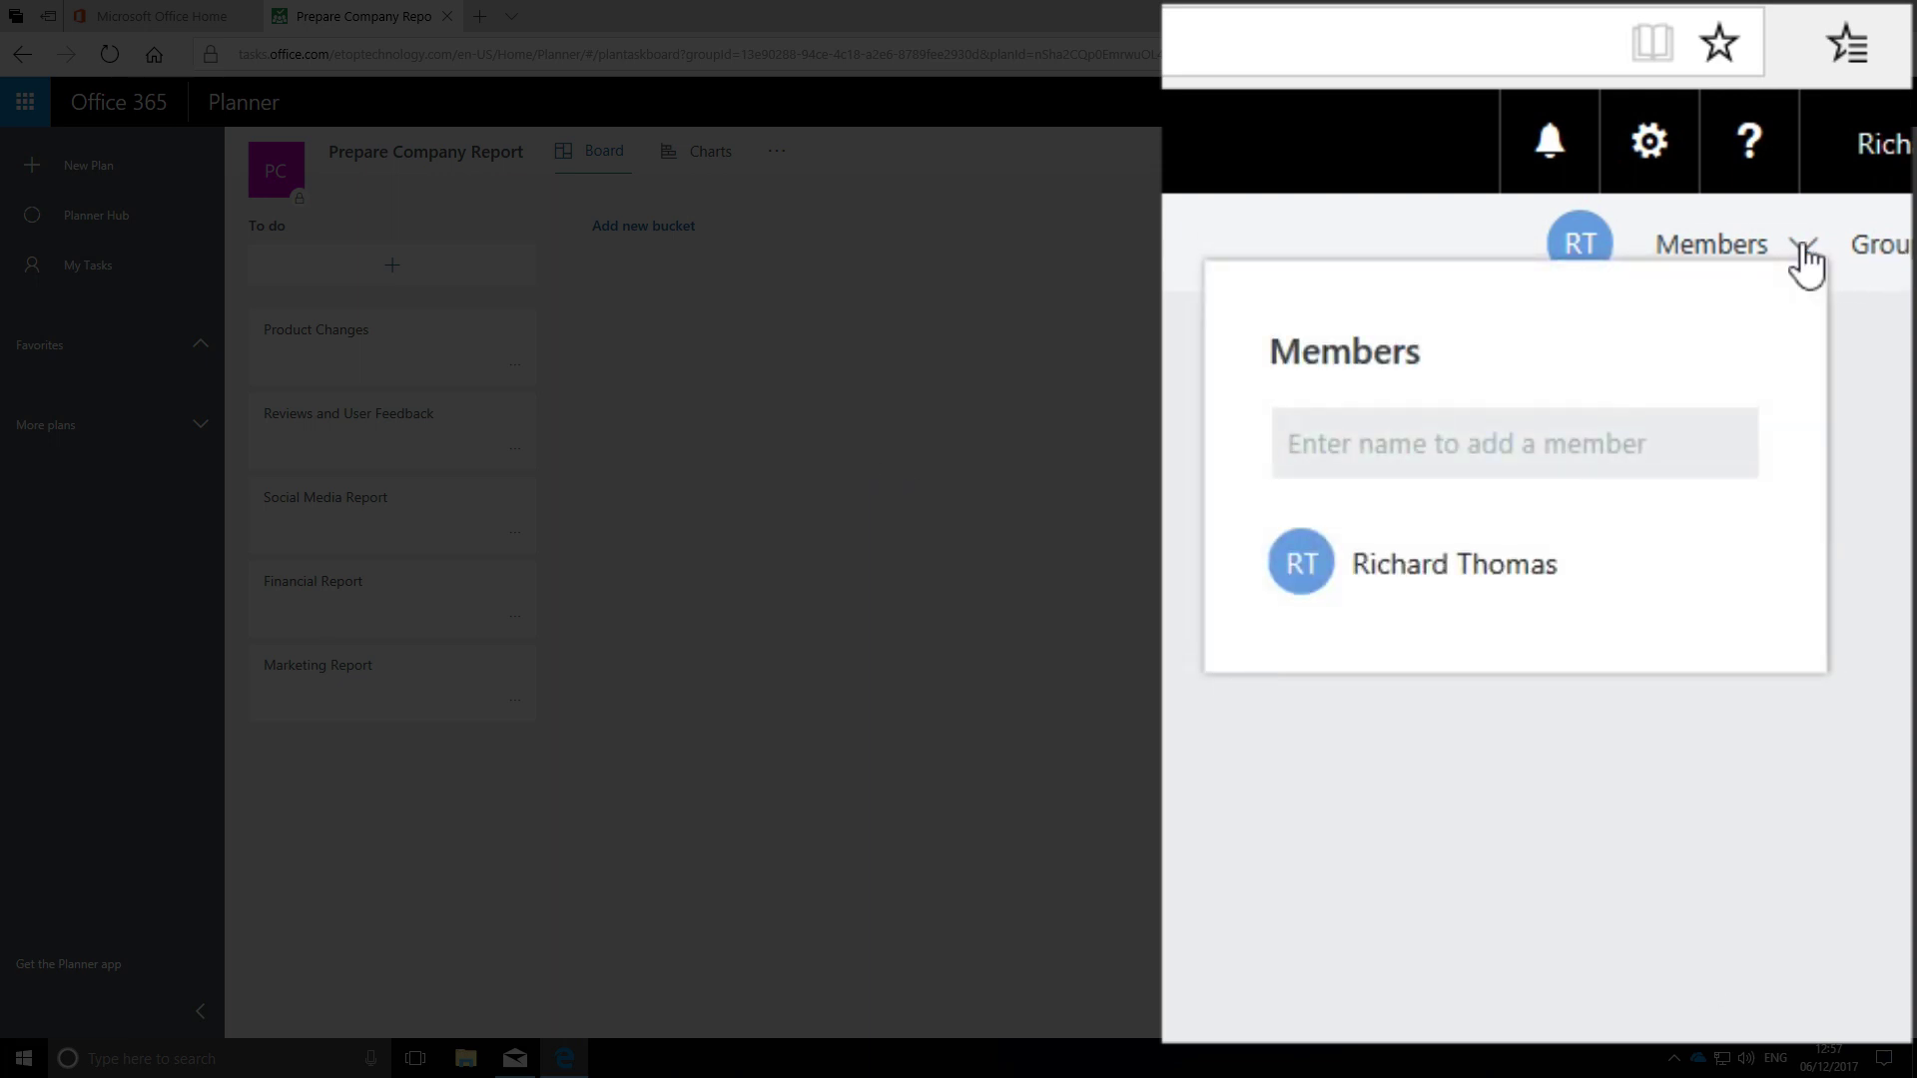
pyautogui.write('Jona')
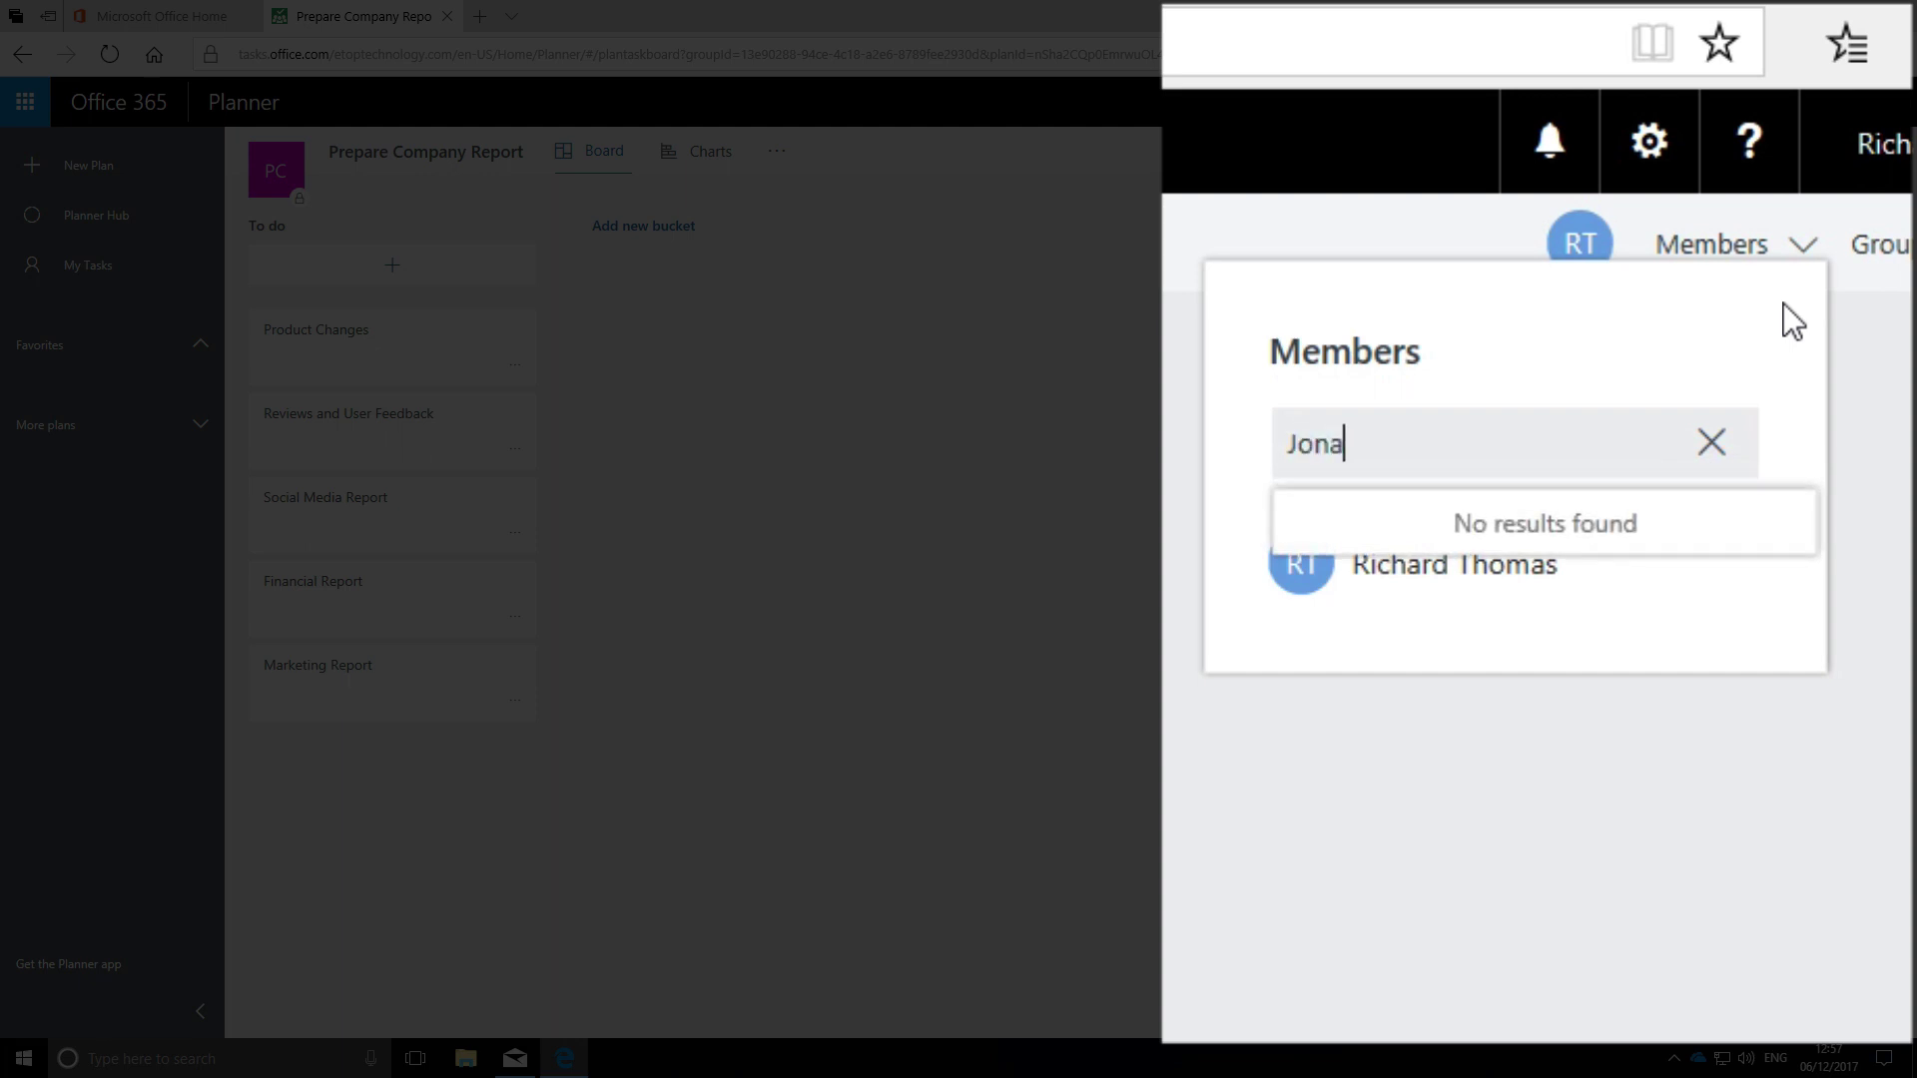
pyautogui.write('than Arnott')
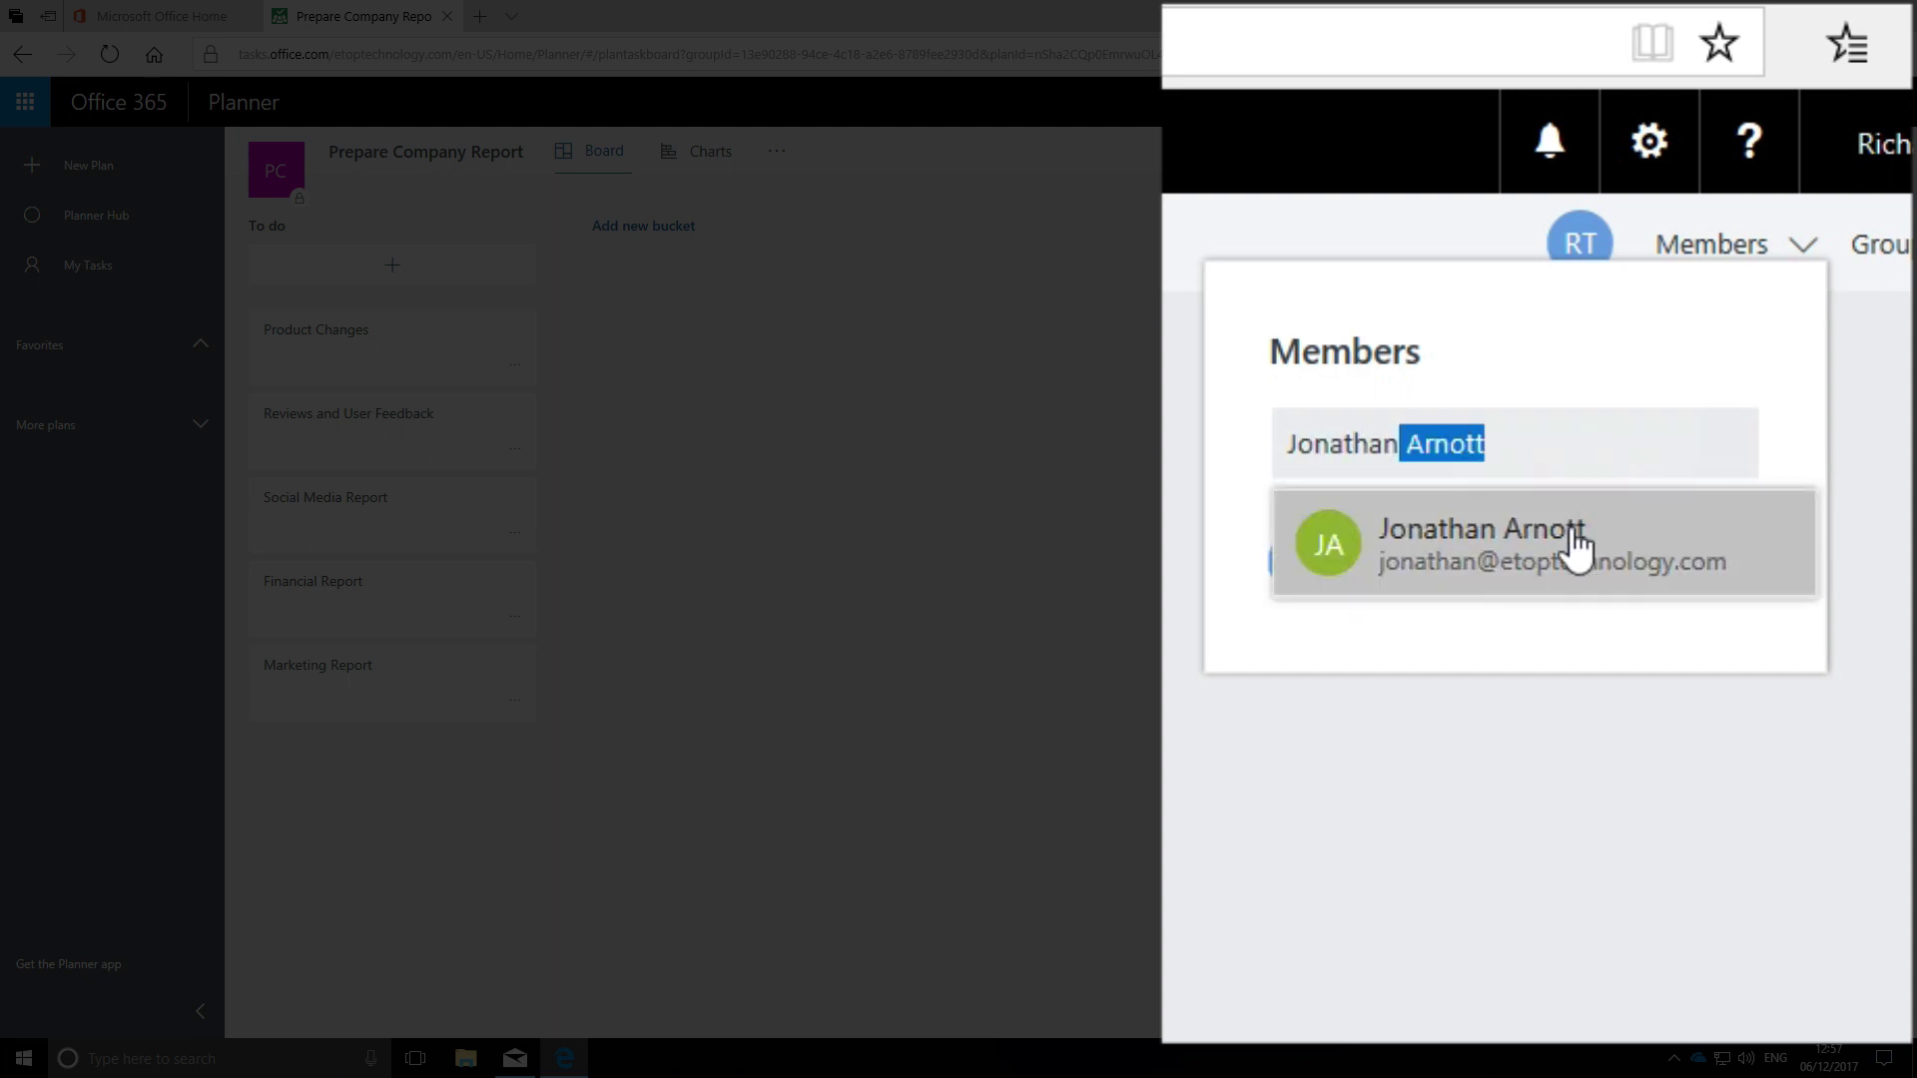
pyautogui.click(1576, 543)
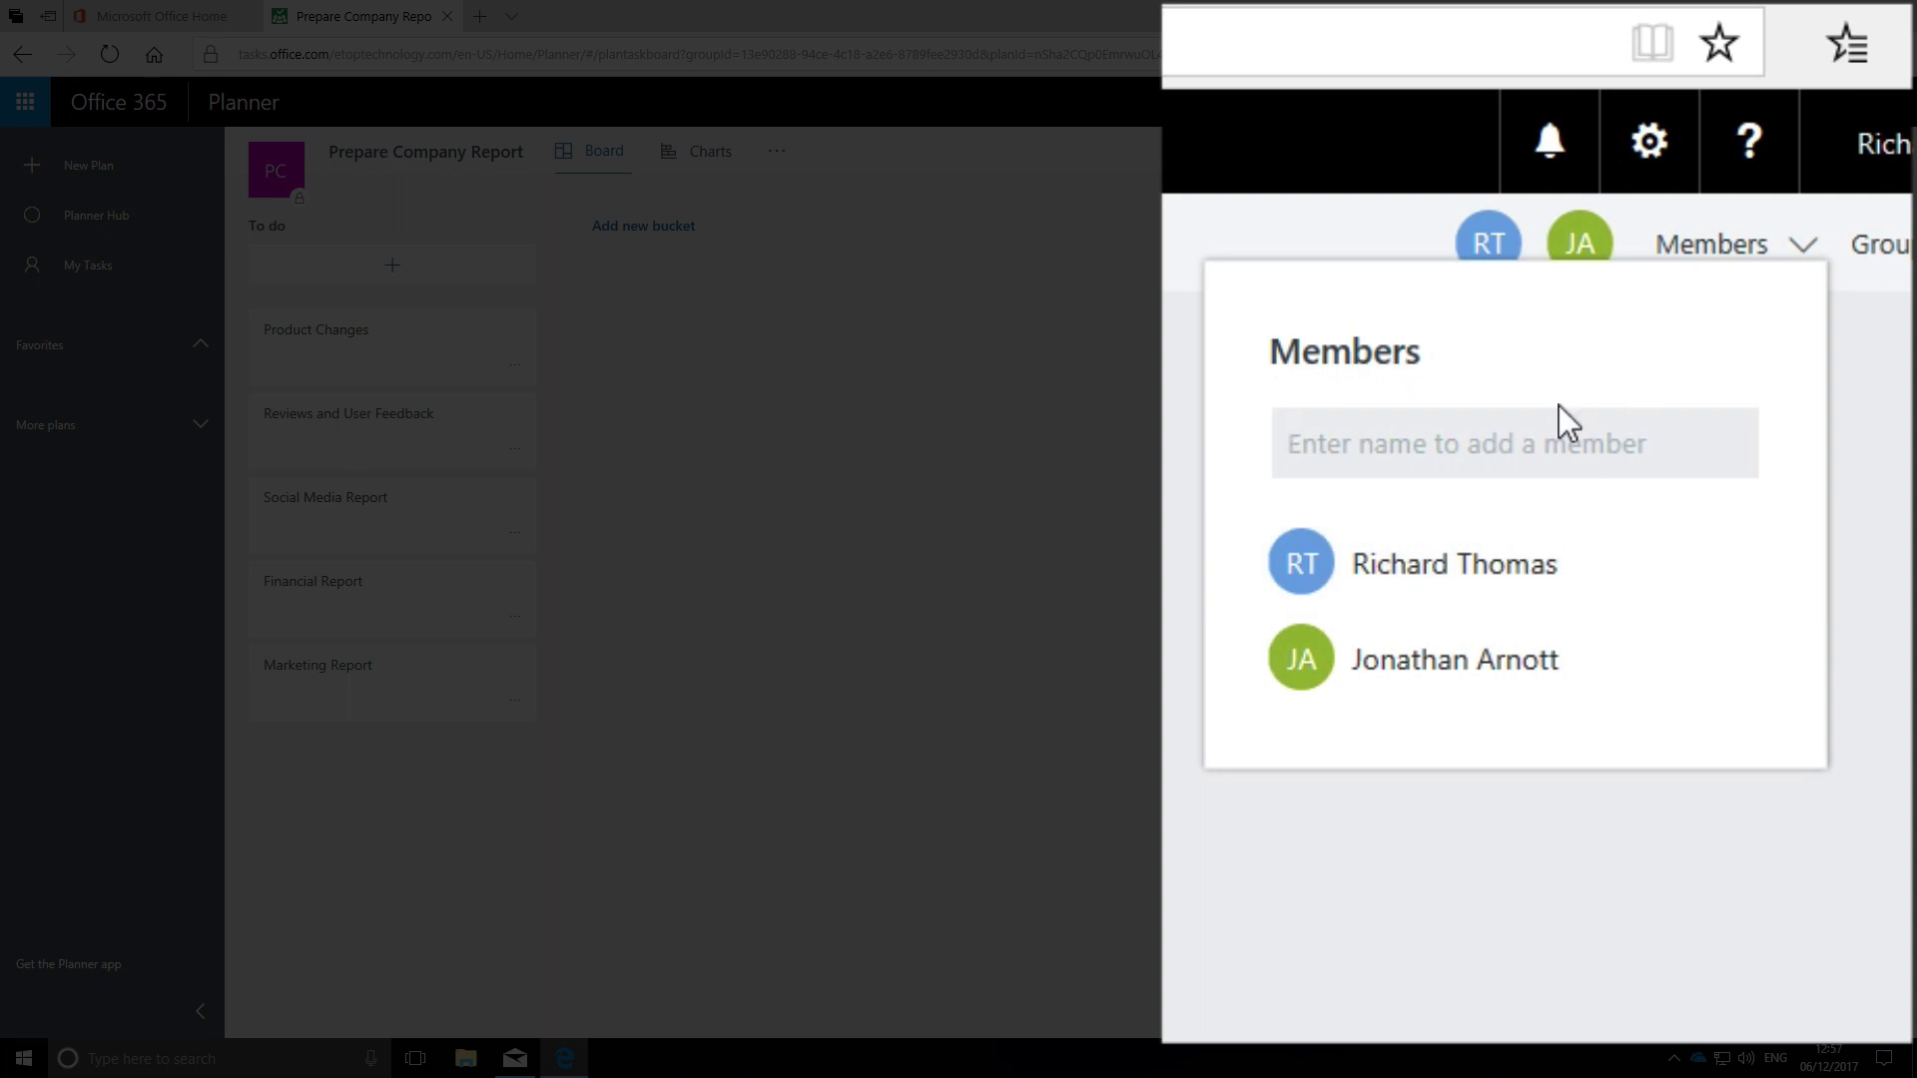
pyautogui.write('Will')
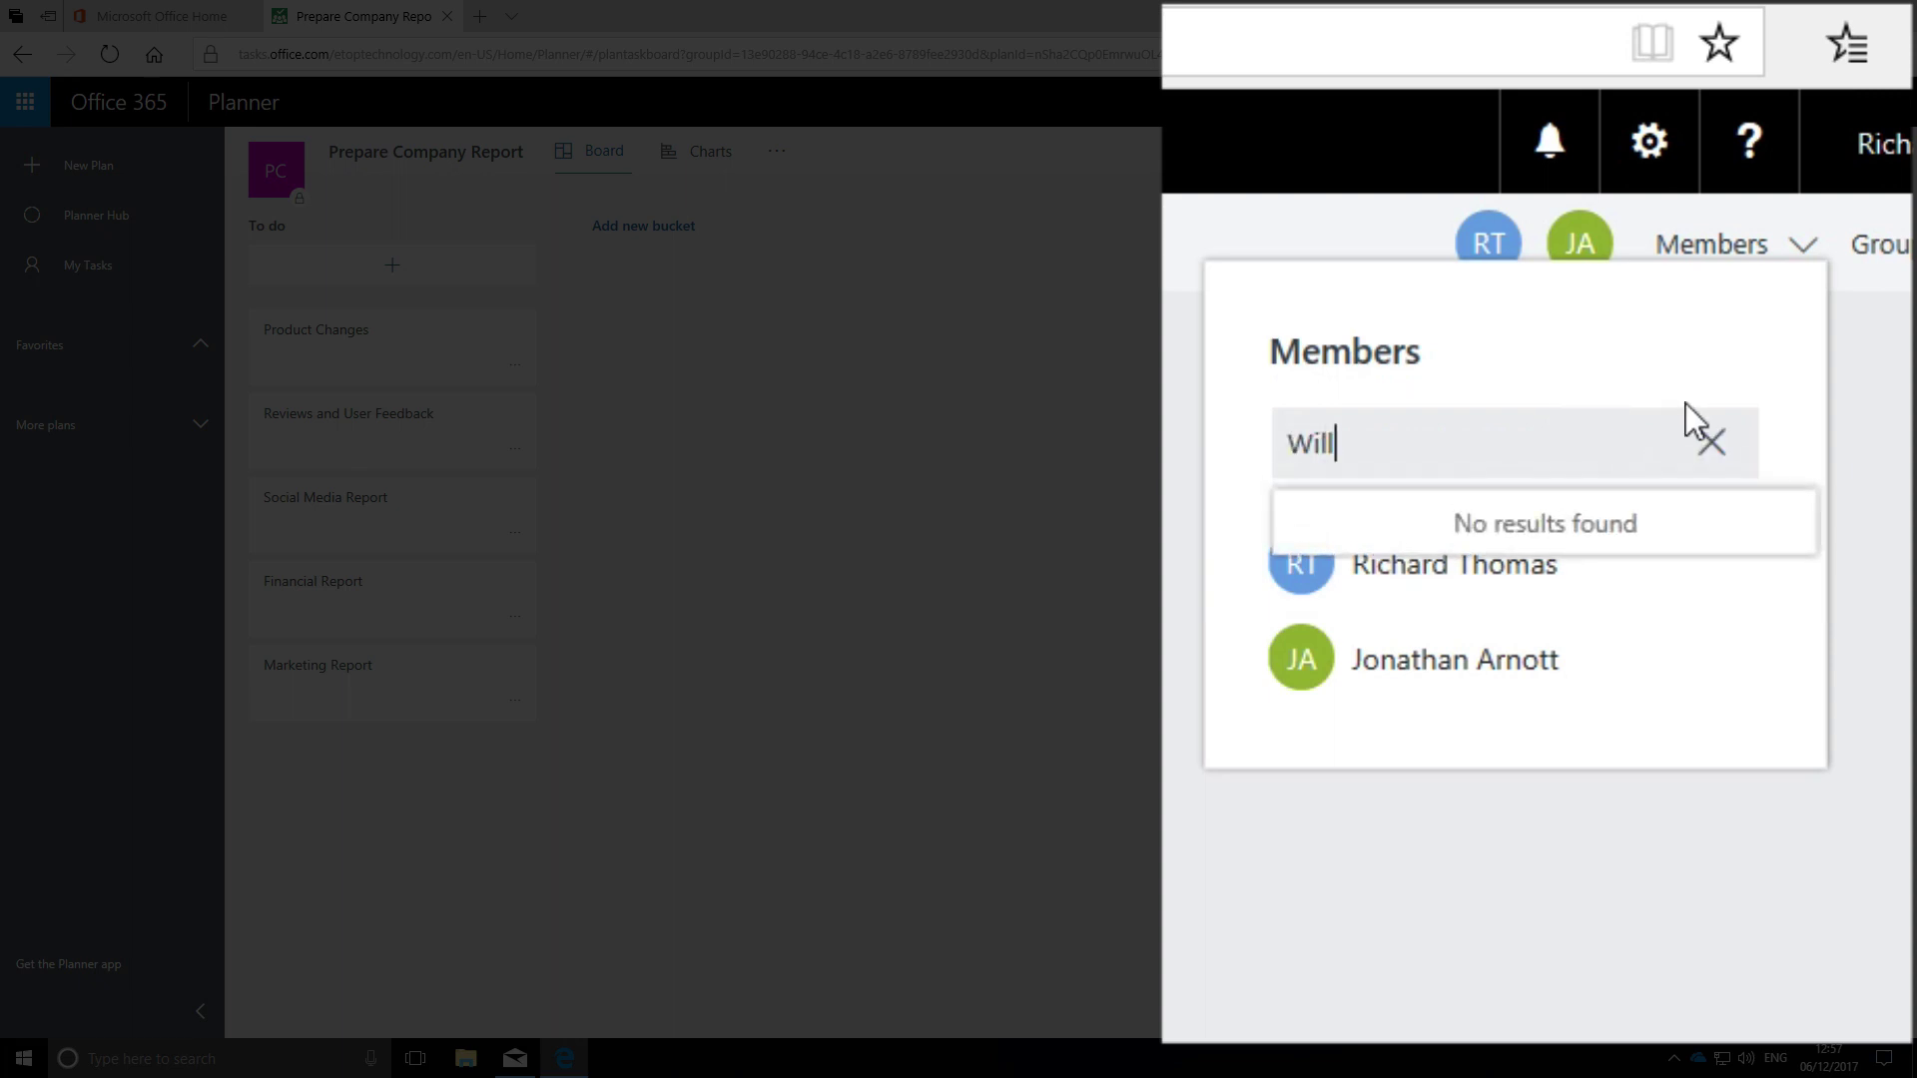
pyautogui.write('iam Pote')
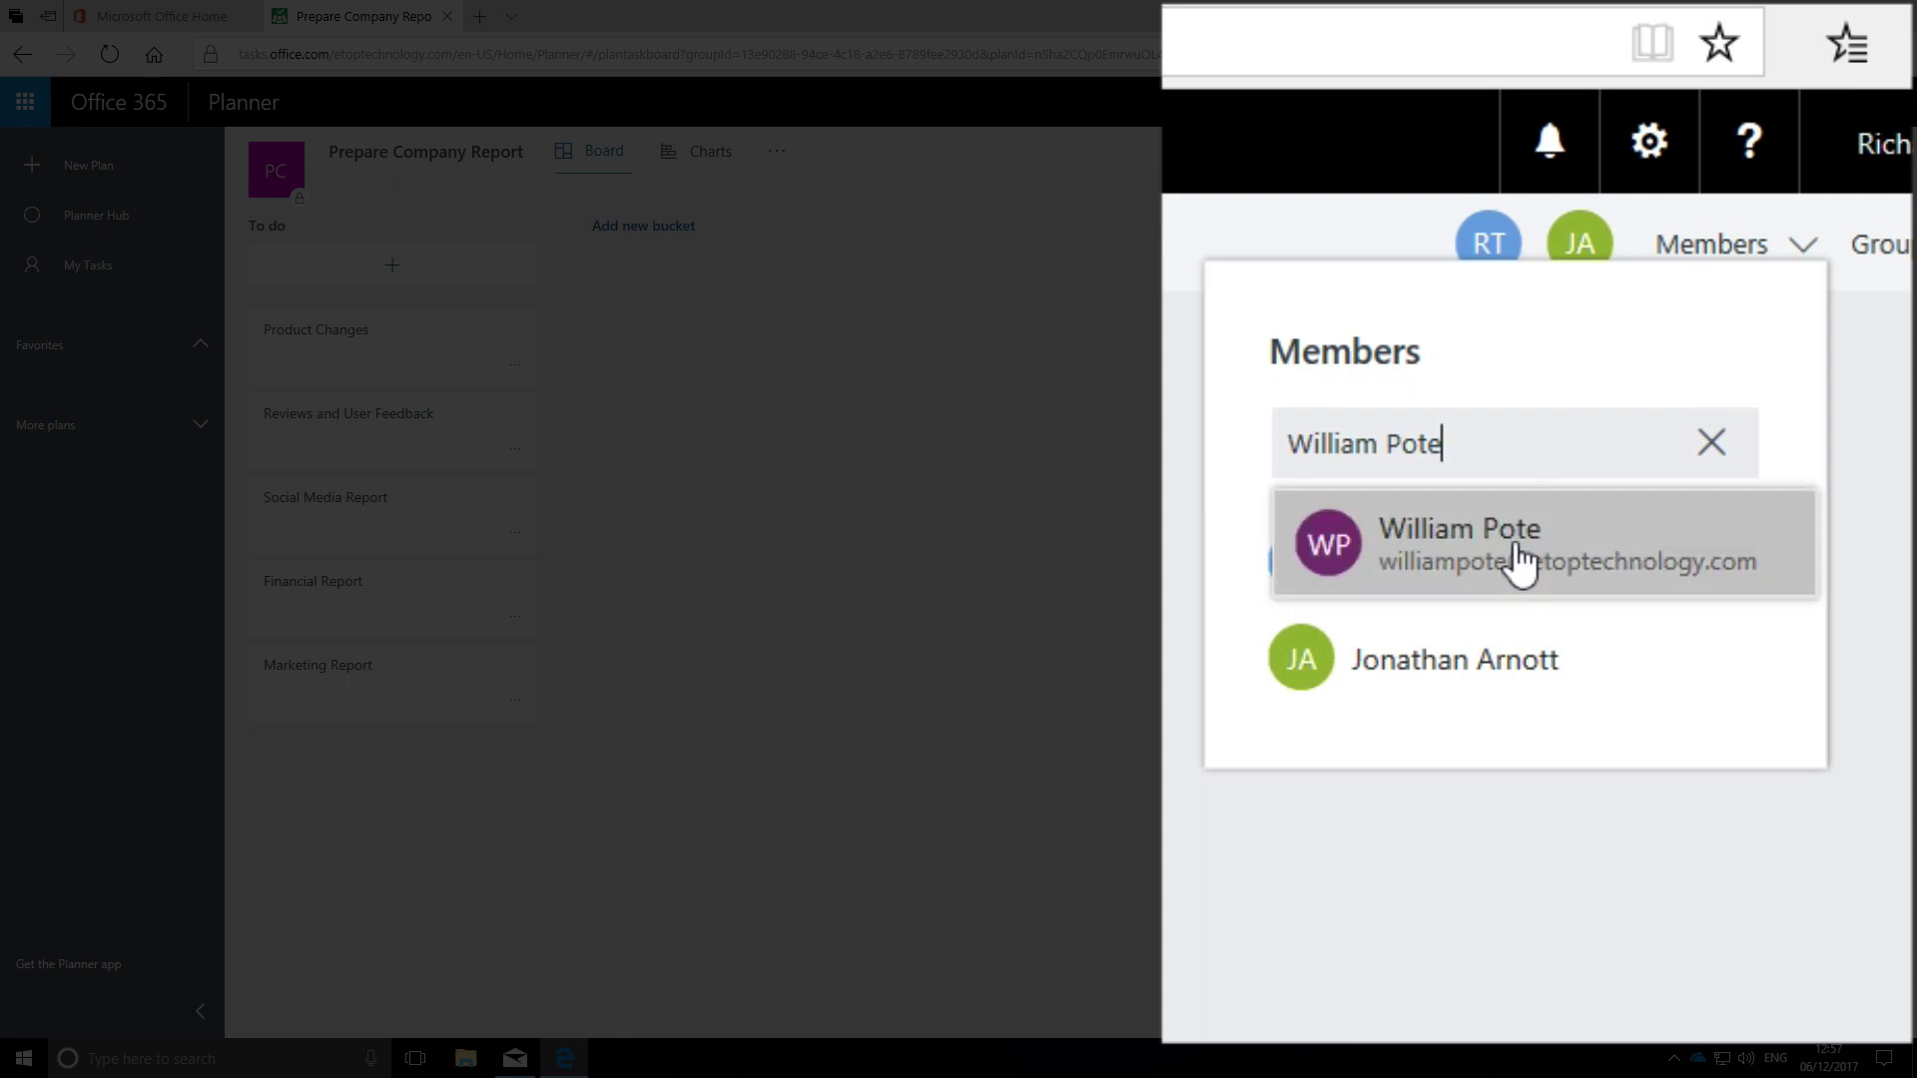
pyautogui.click(1520, 554)
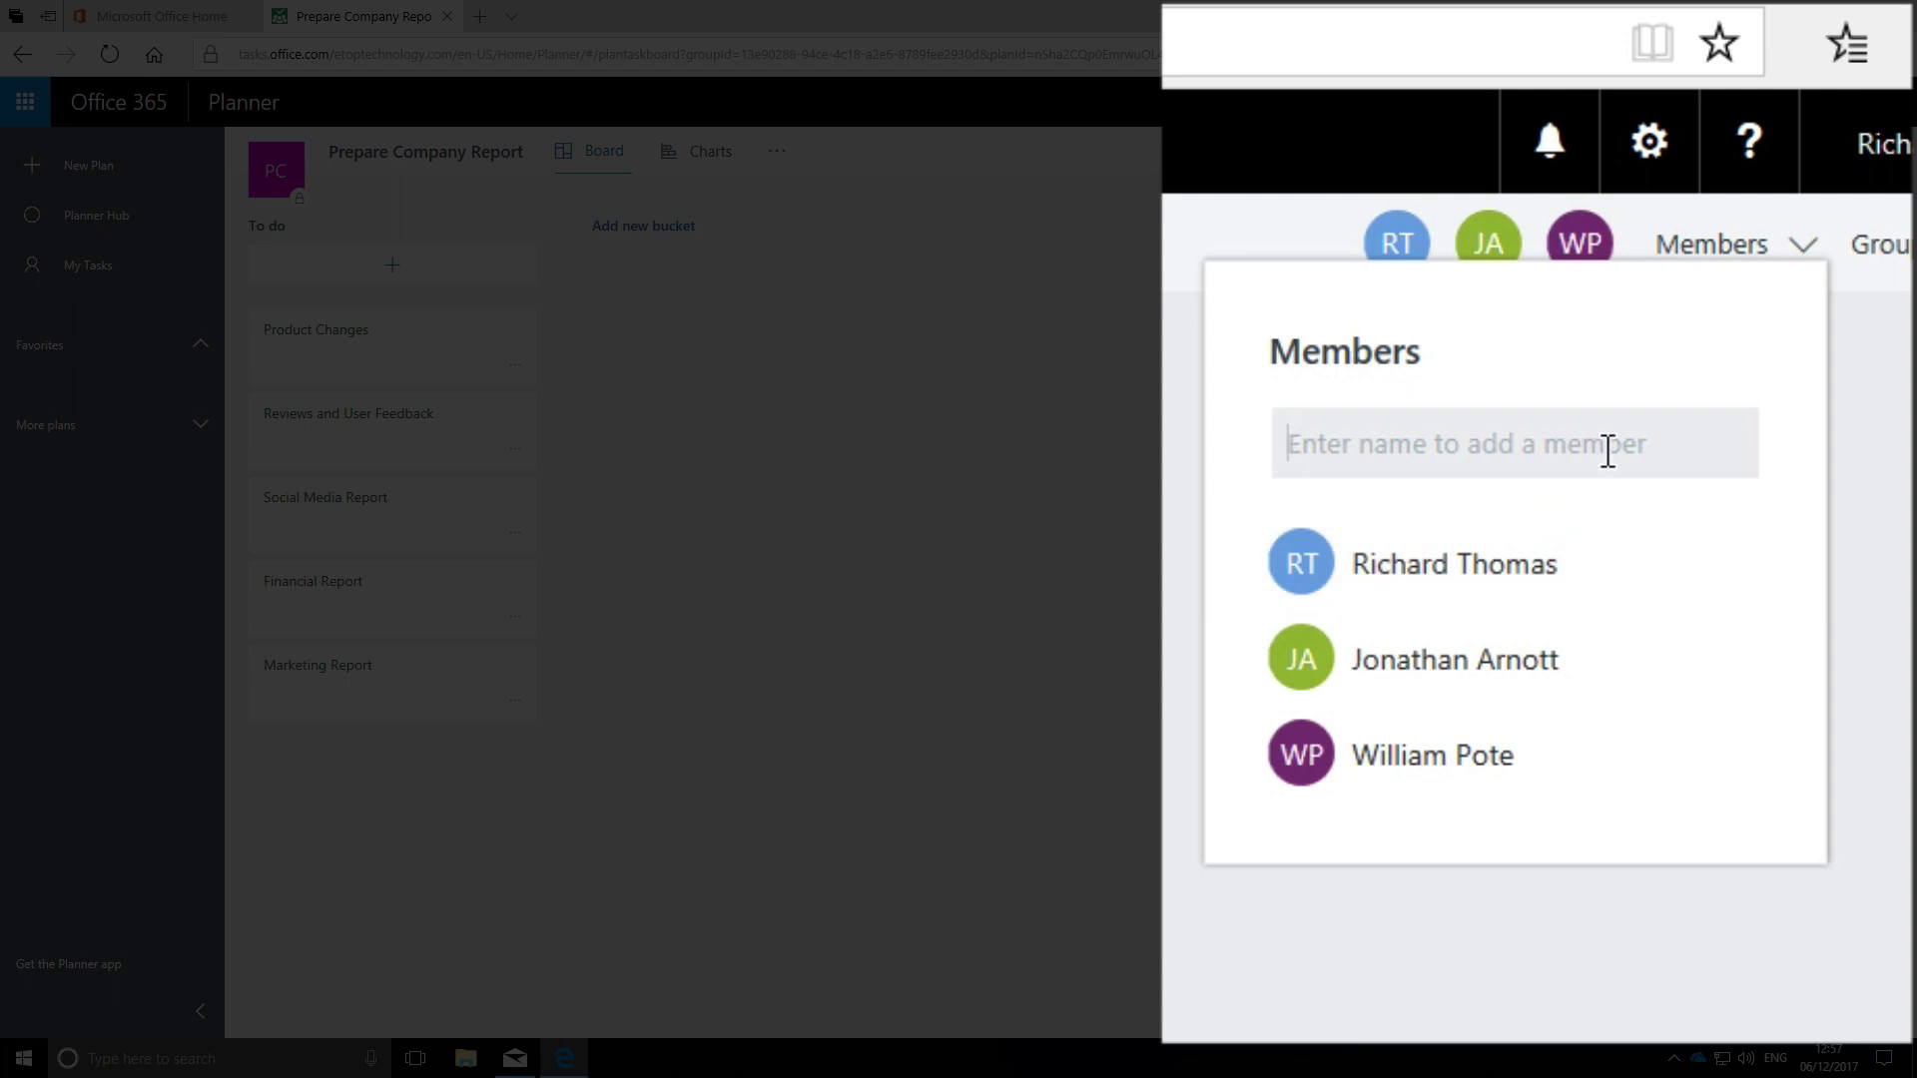
pyautogui.write('Sara Po')
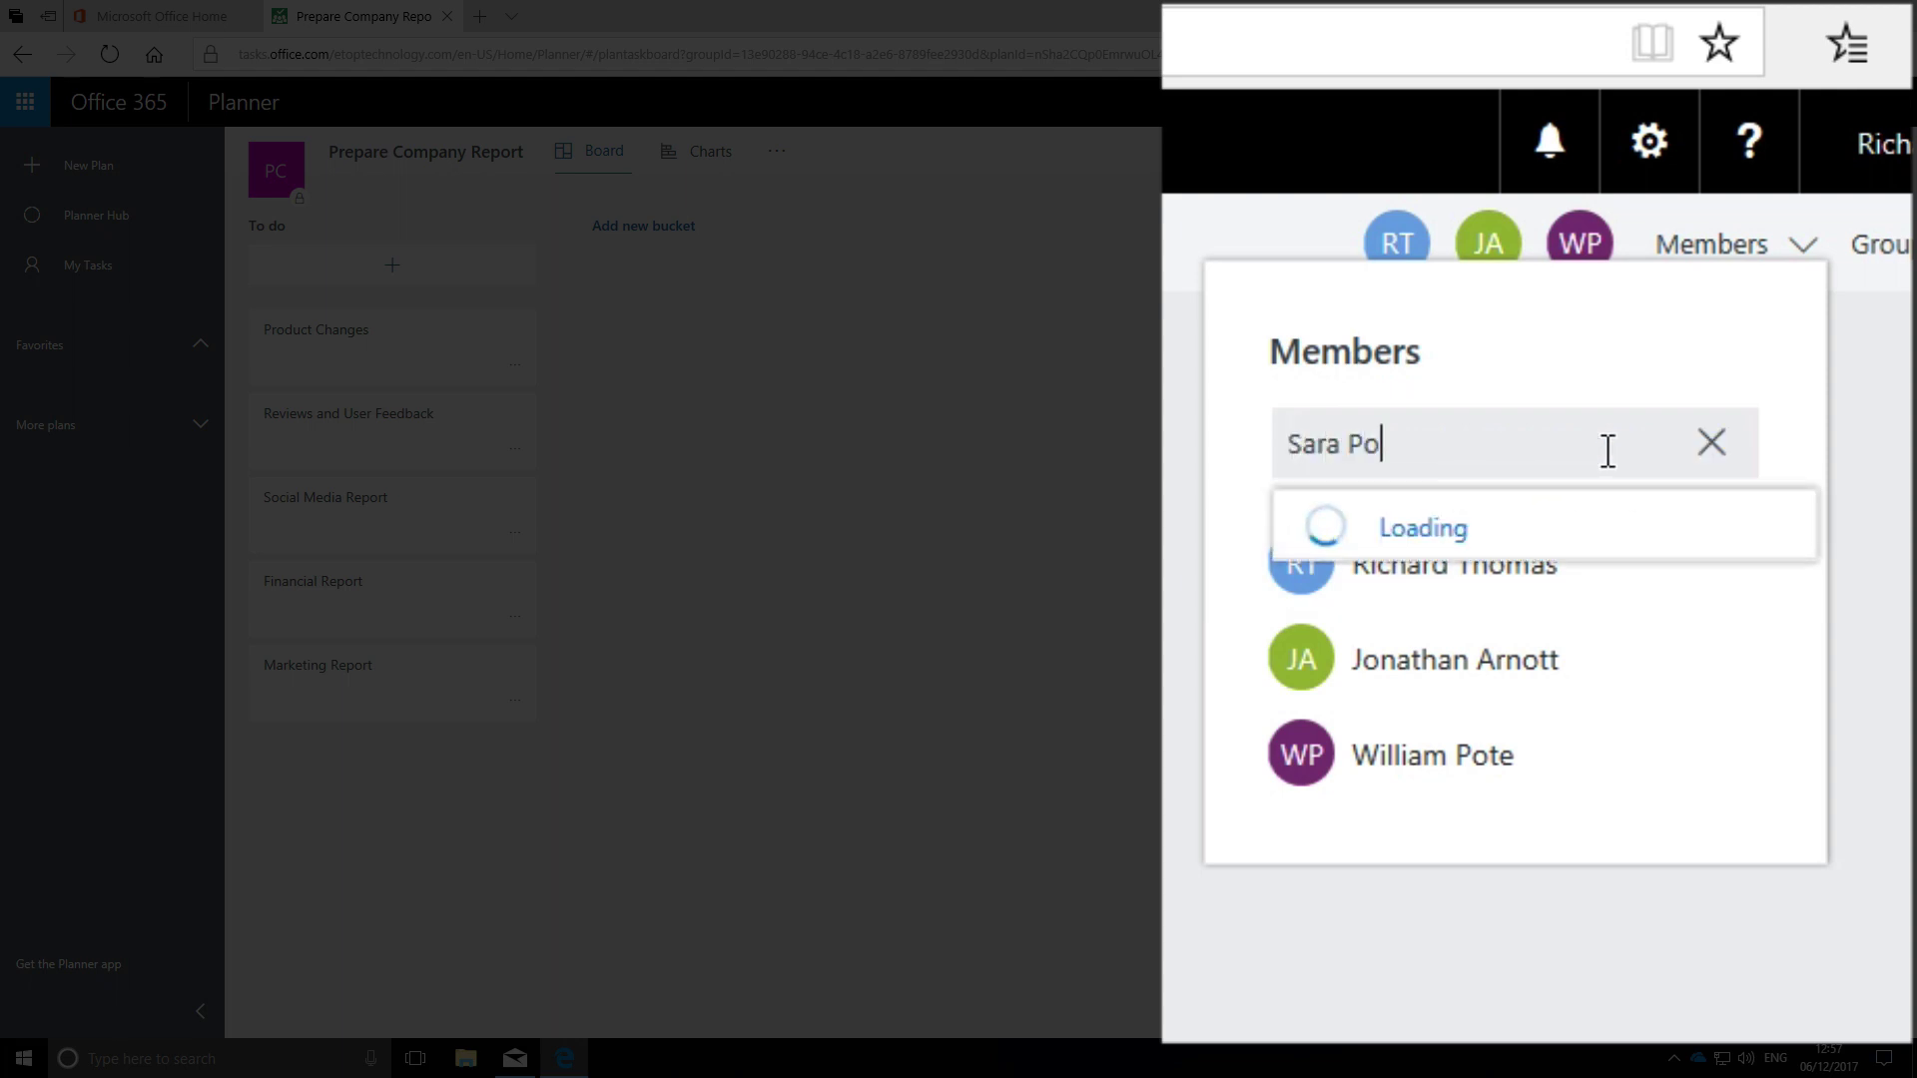
pyautogui.write('te')
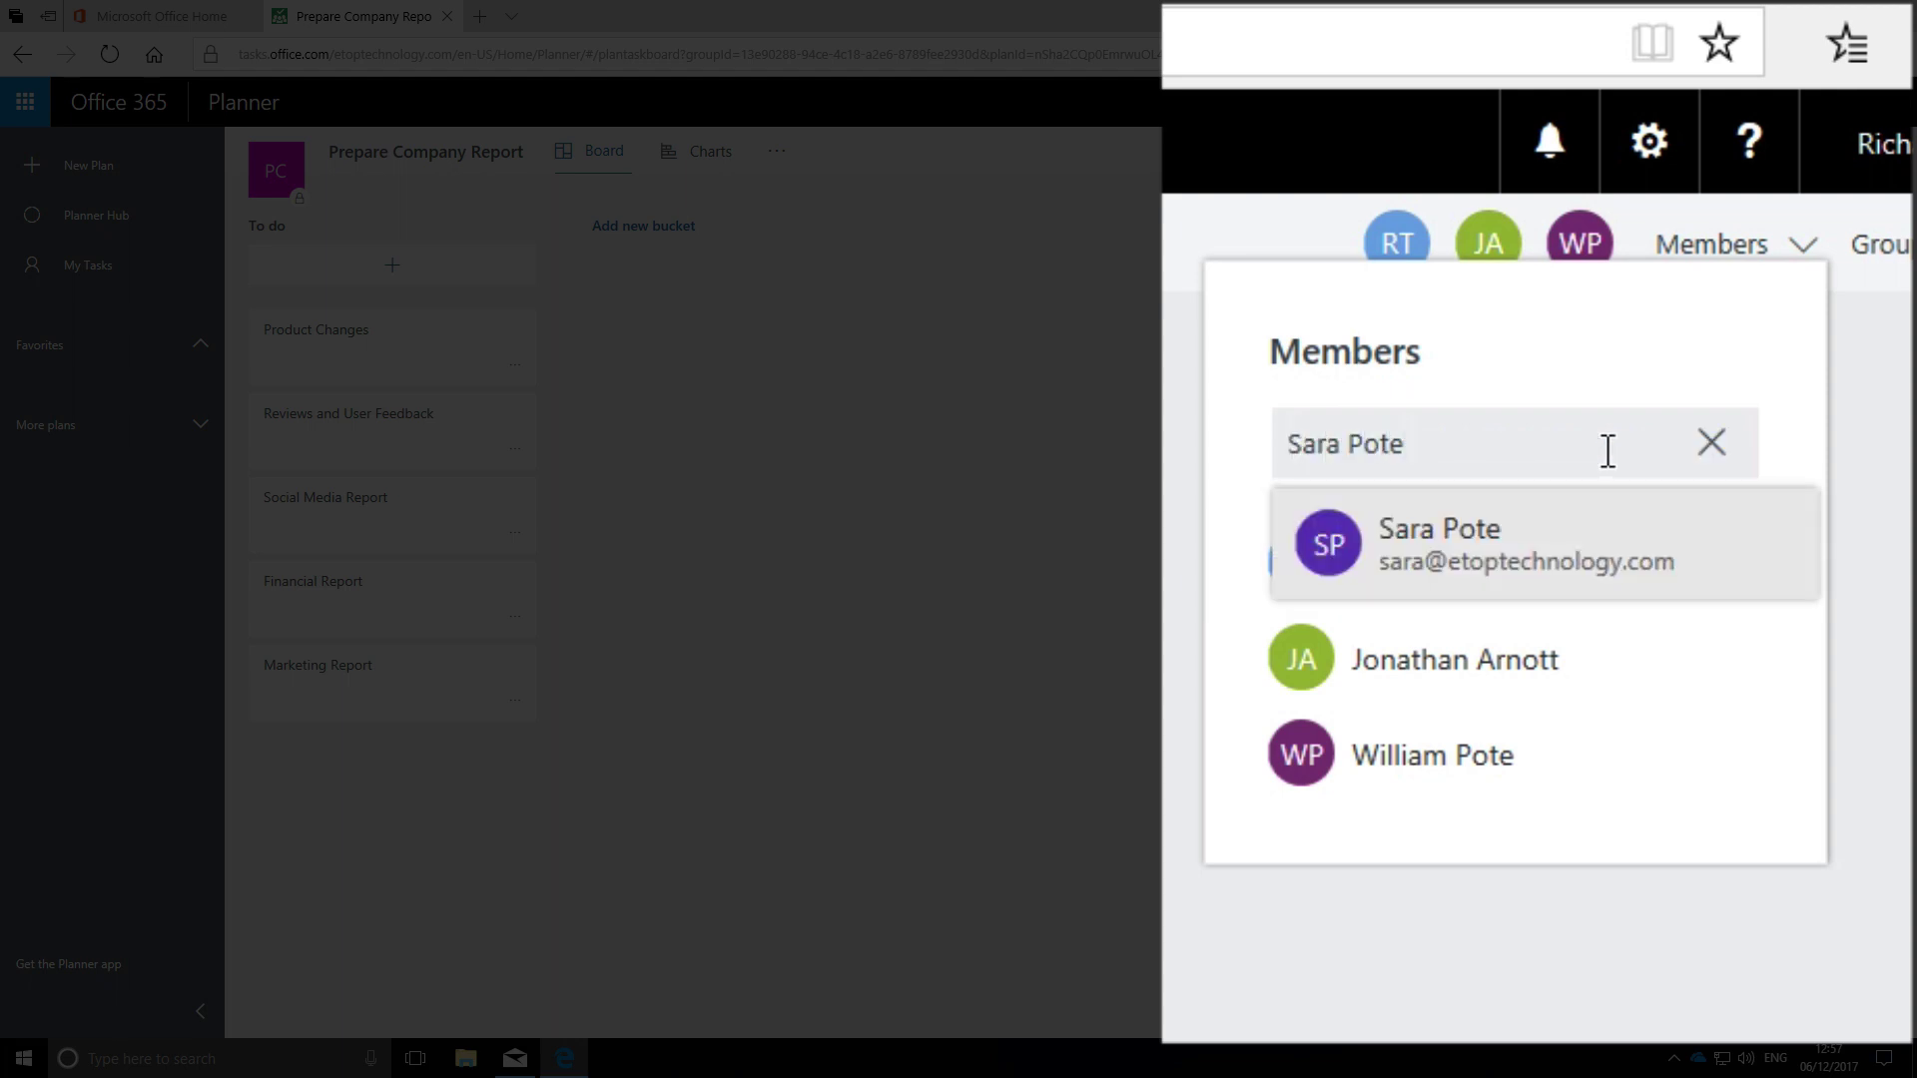
pyautogui.click(1518, 558)
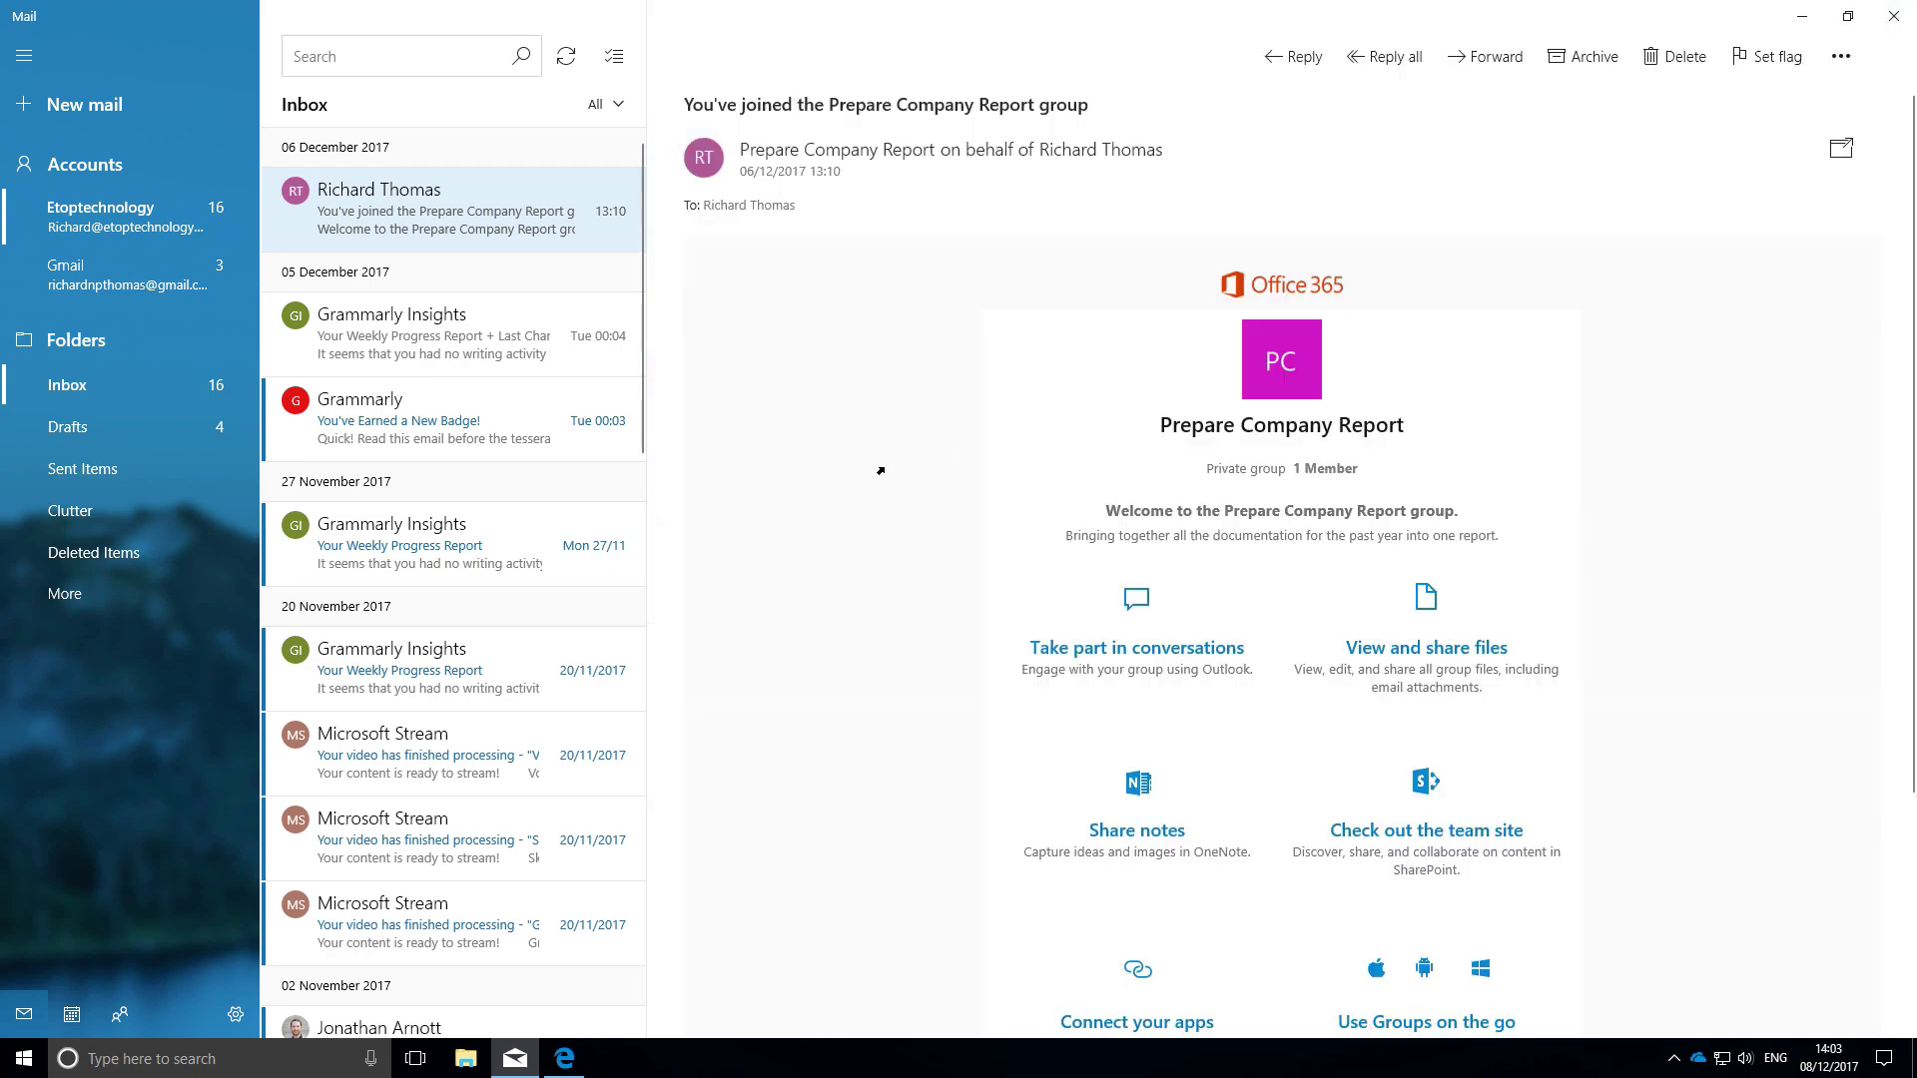
pyautogui.scroll(-3, 881, 470)
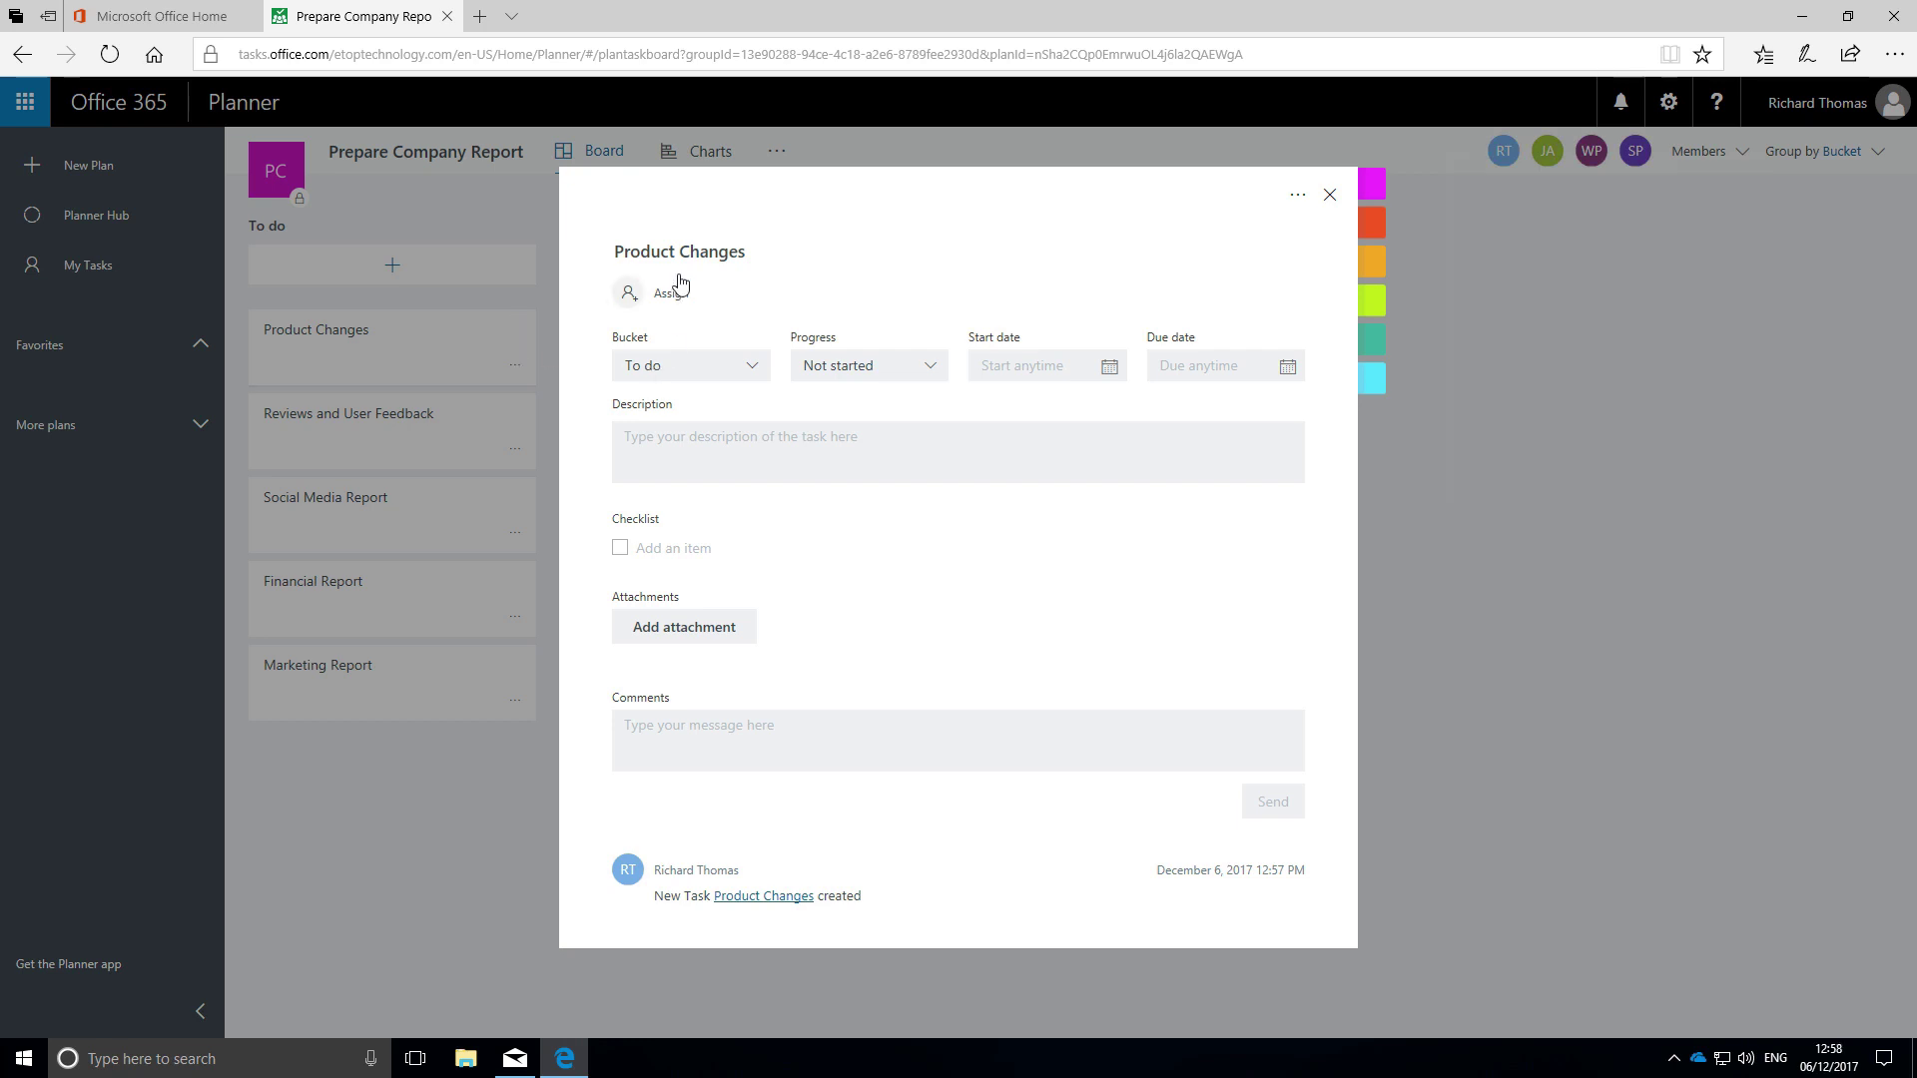
pyautogui.click(671, 293)
pyautogui.click(706, 501)
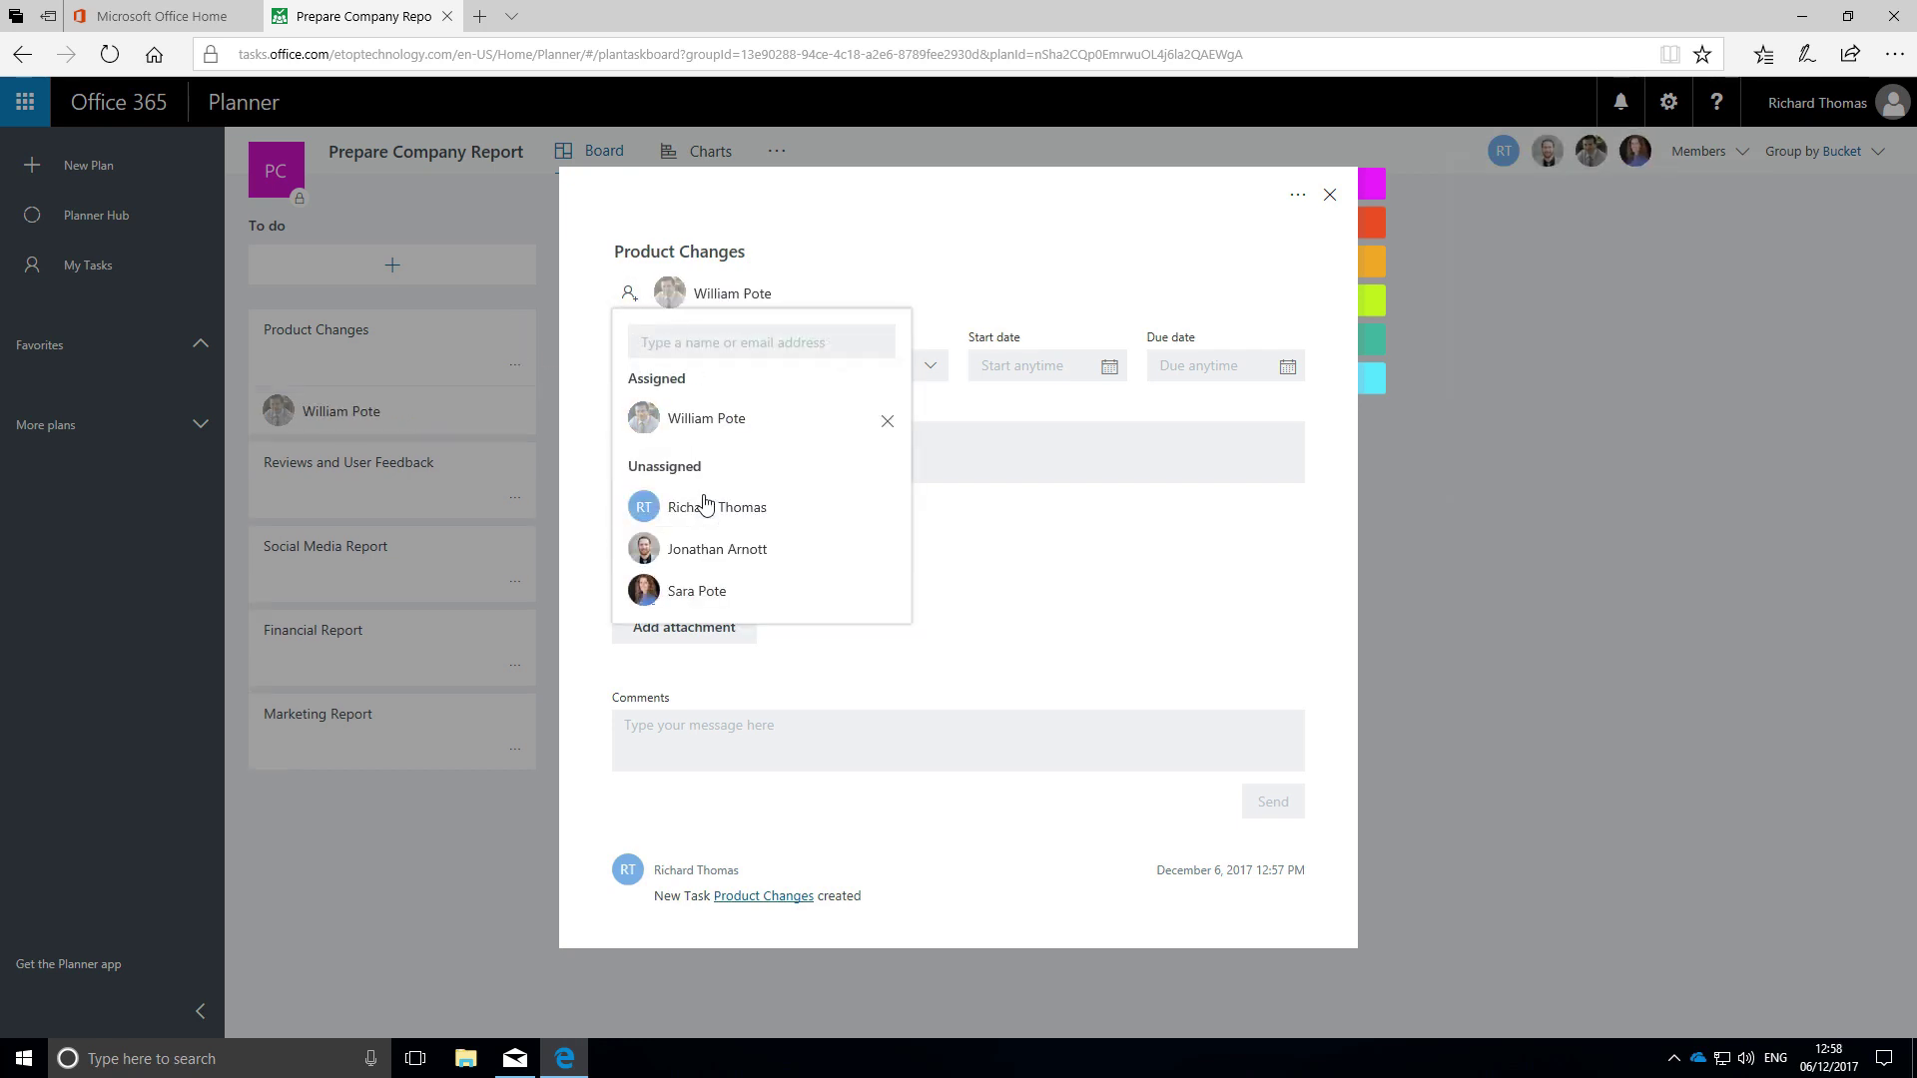
pyautogui.click(1328, 196)
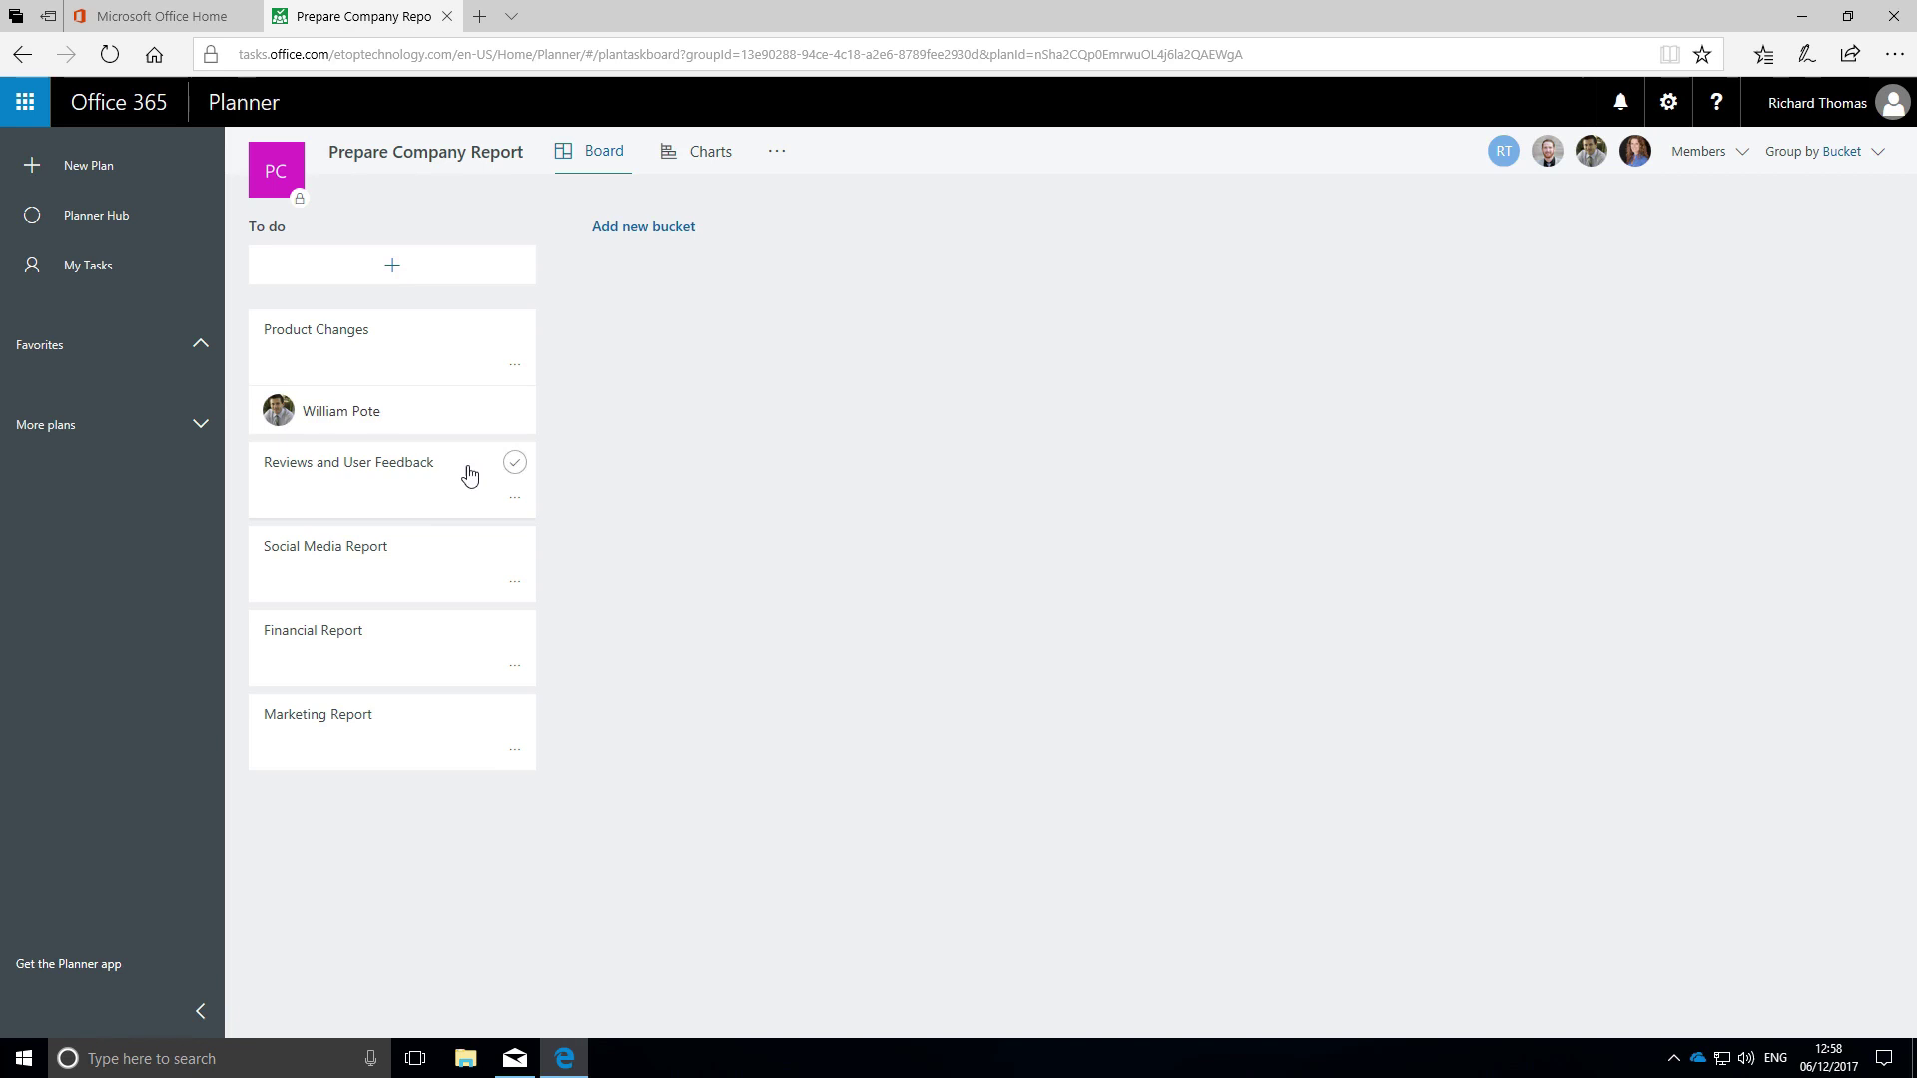
pyautogui.click(450, 471)
pyautogui.click(663, 293)
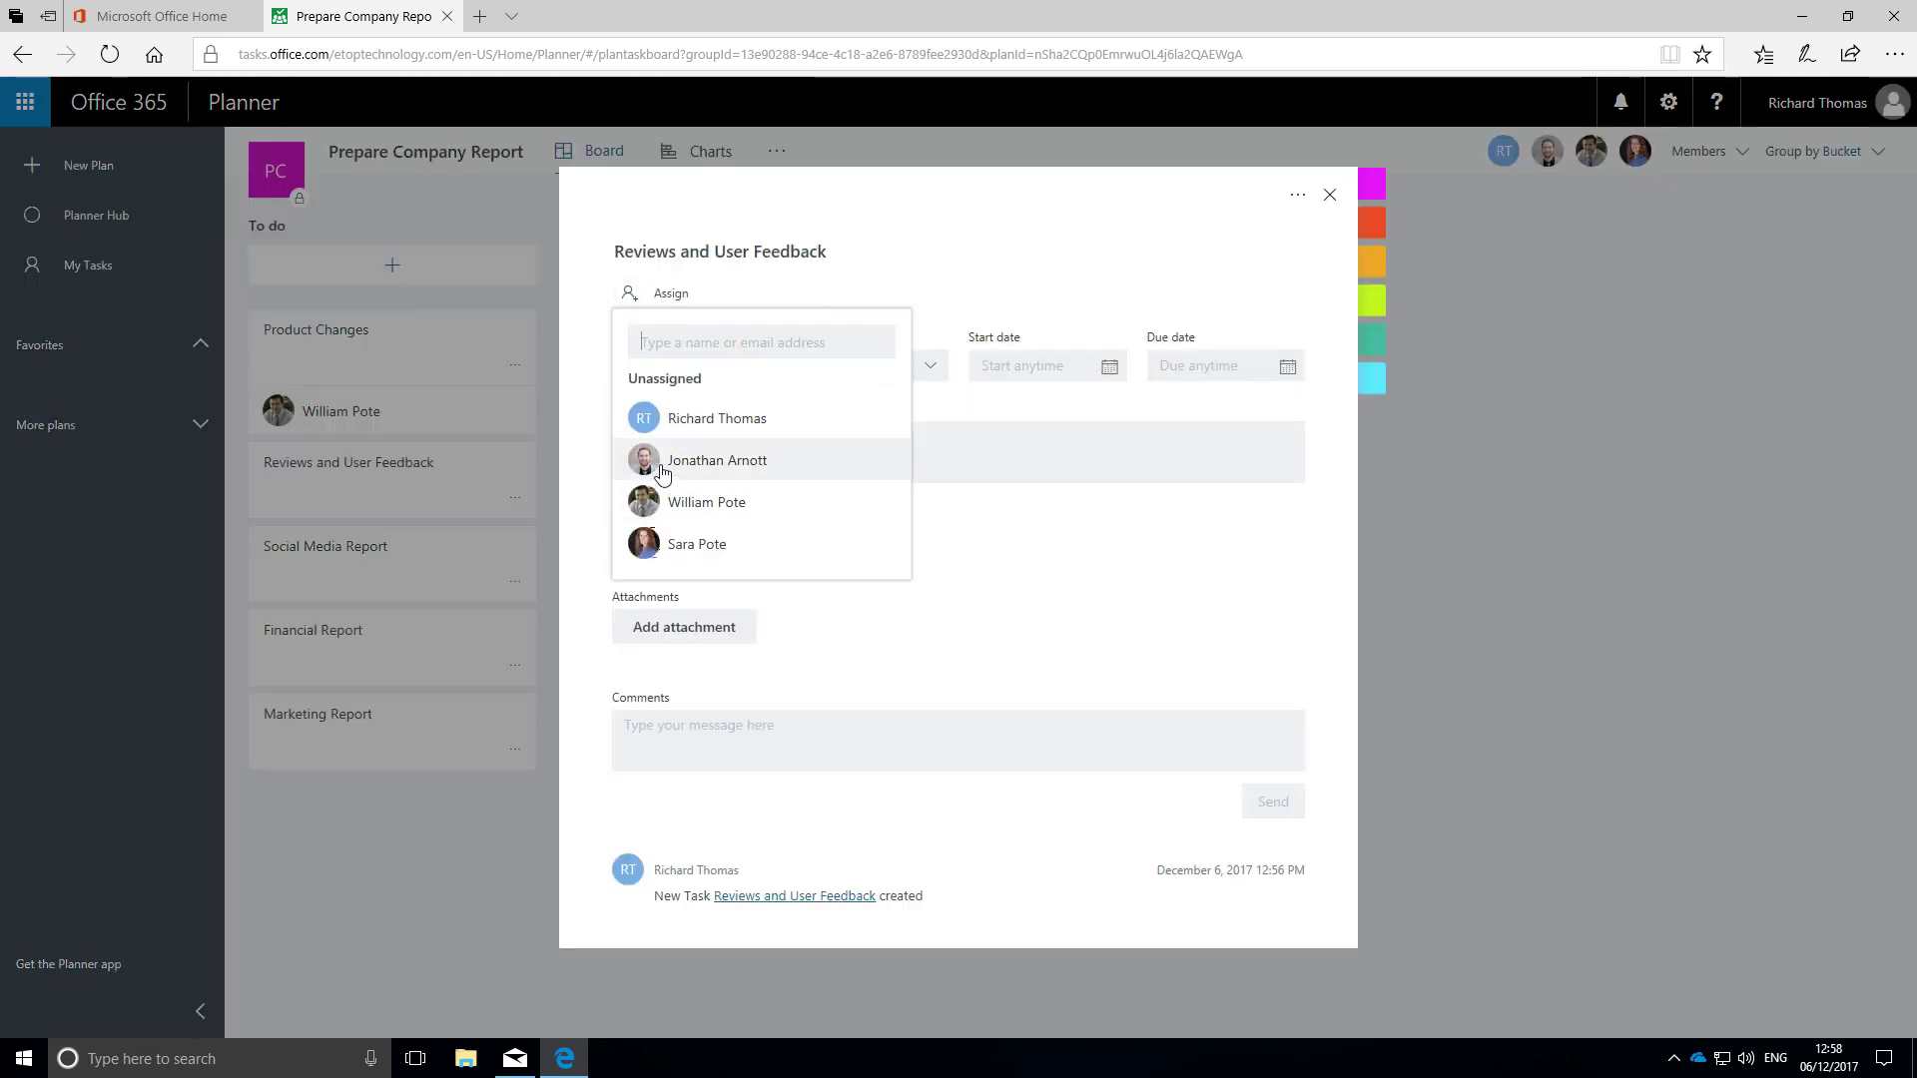
pyautogui.click(704, 458)
pyautogui.click(1329, 195)
pyautogui.click(464, 629)
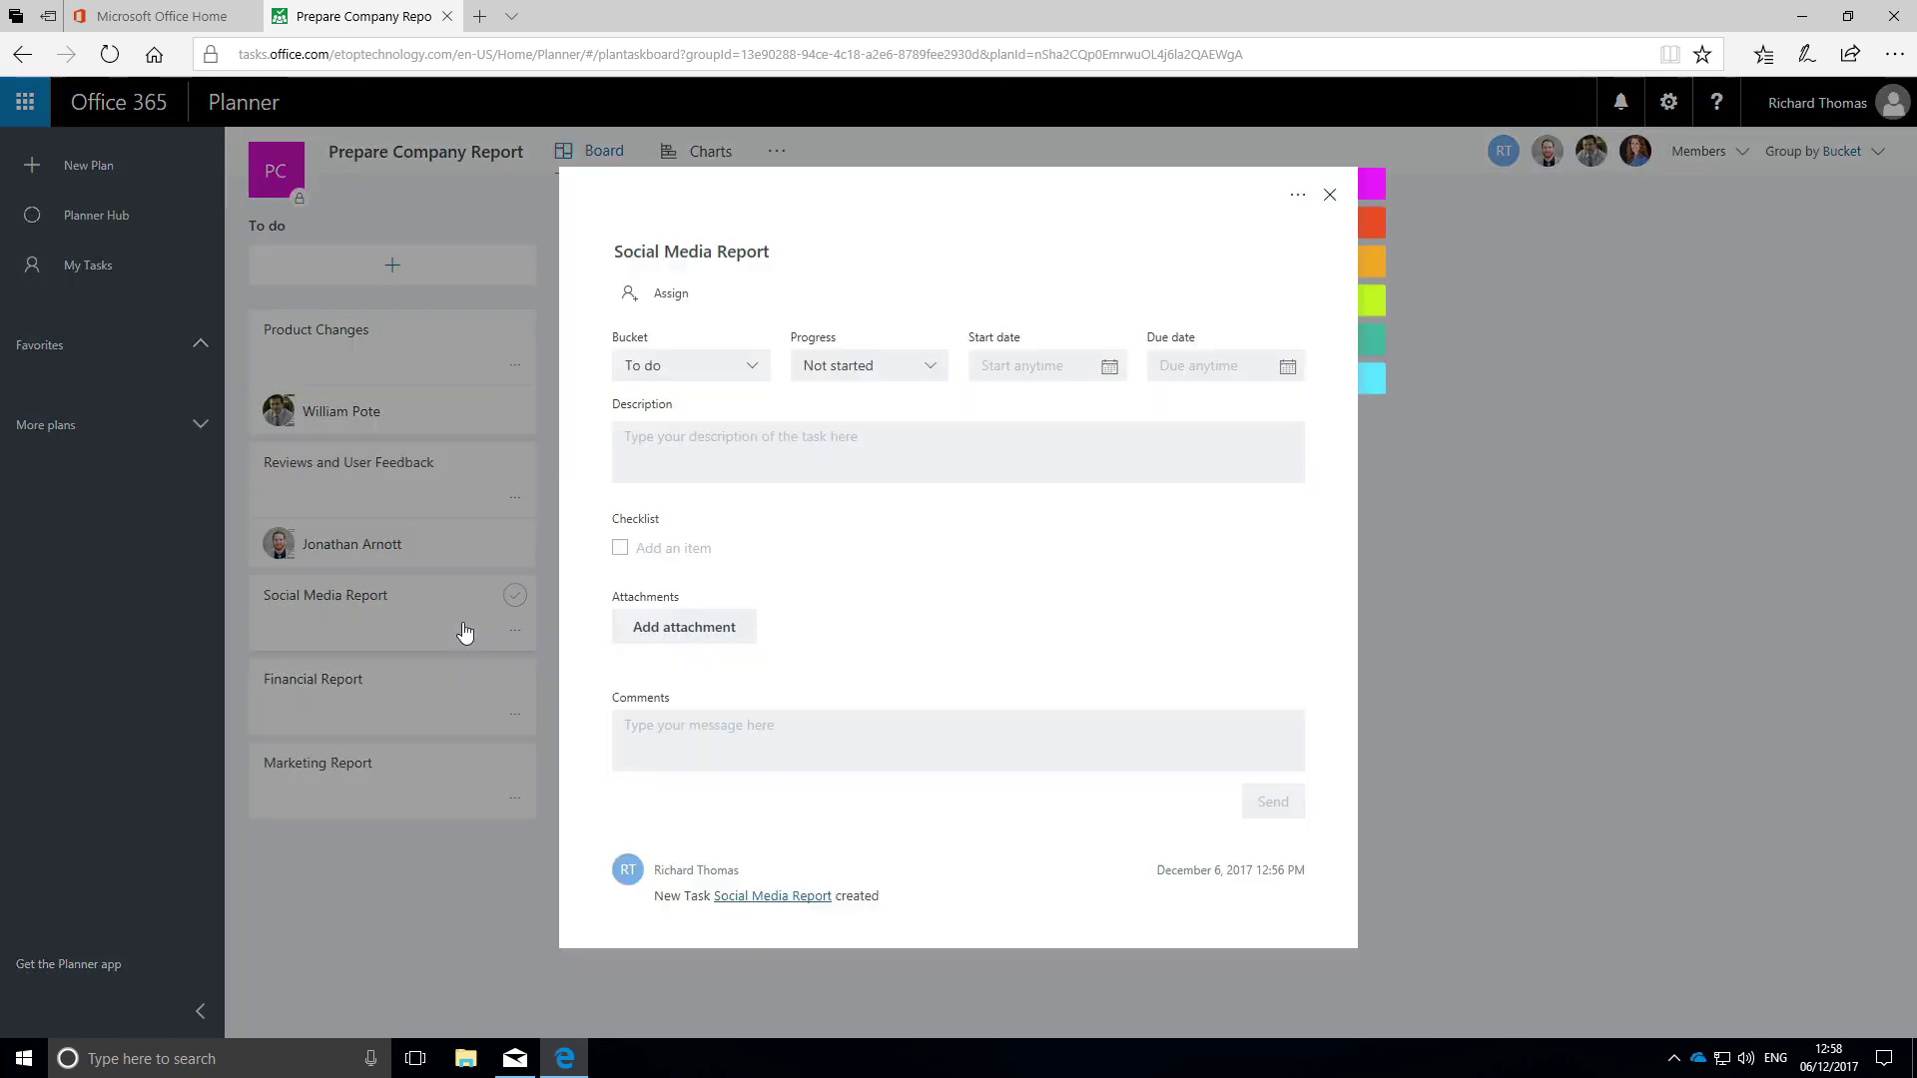
pyautogui.click(664, 294)
pyautogui.click(704, 459)
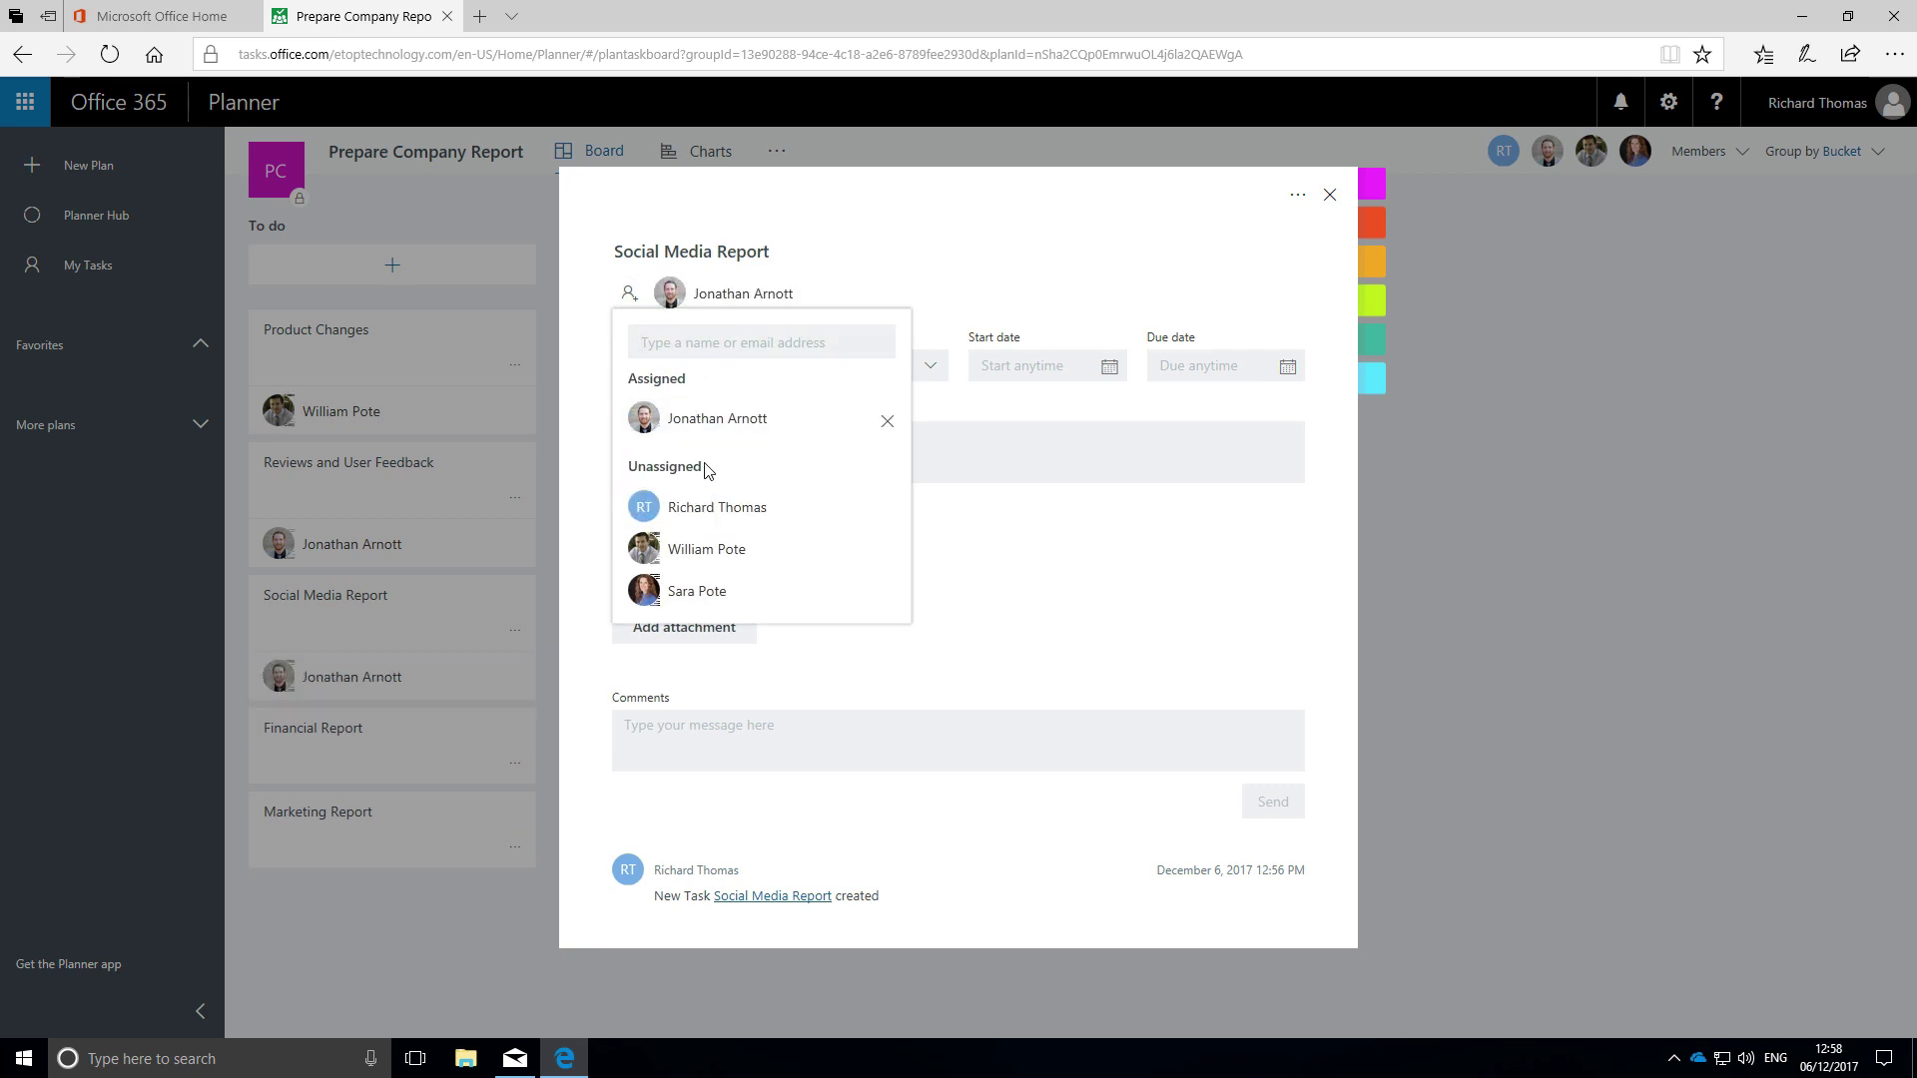
pyautogui.click(1338, 196)
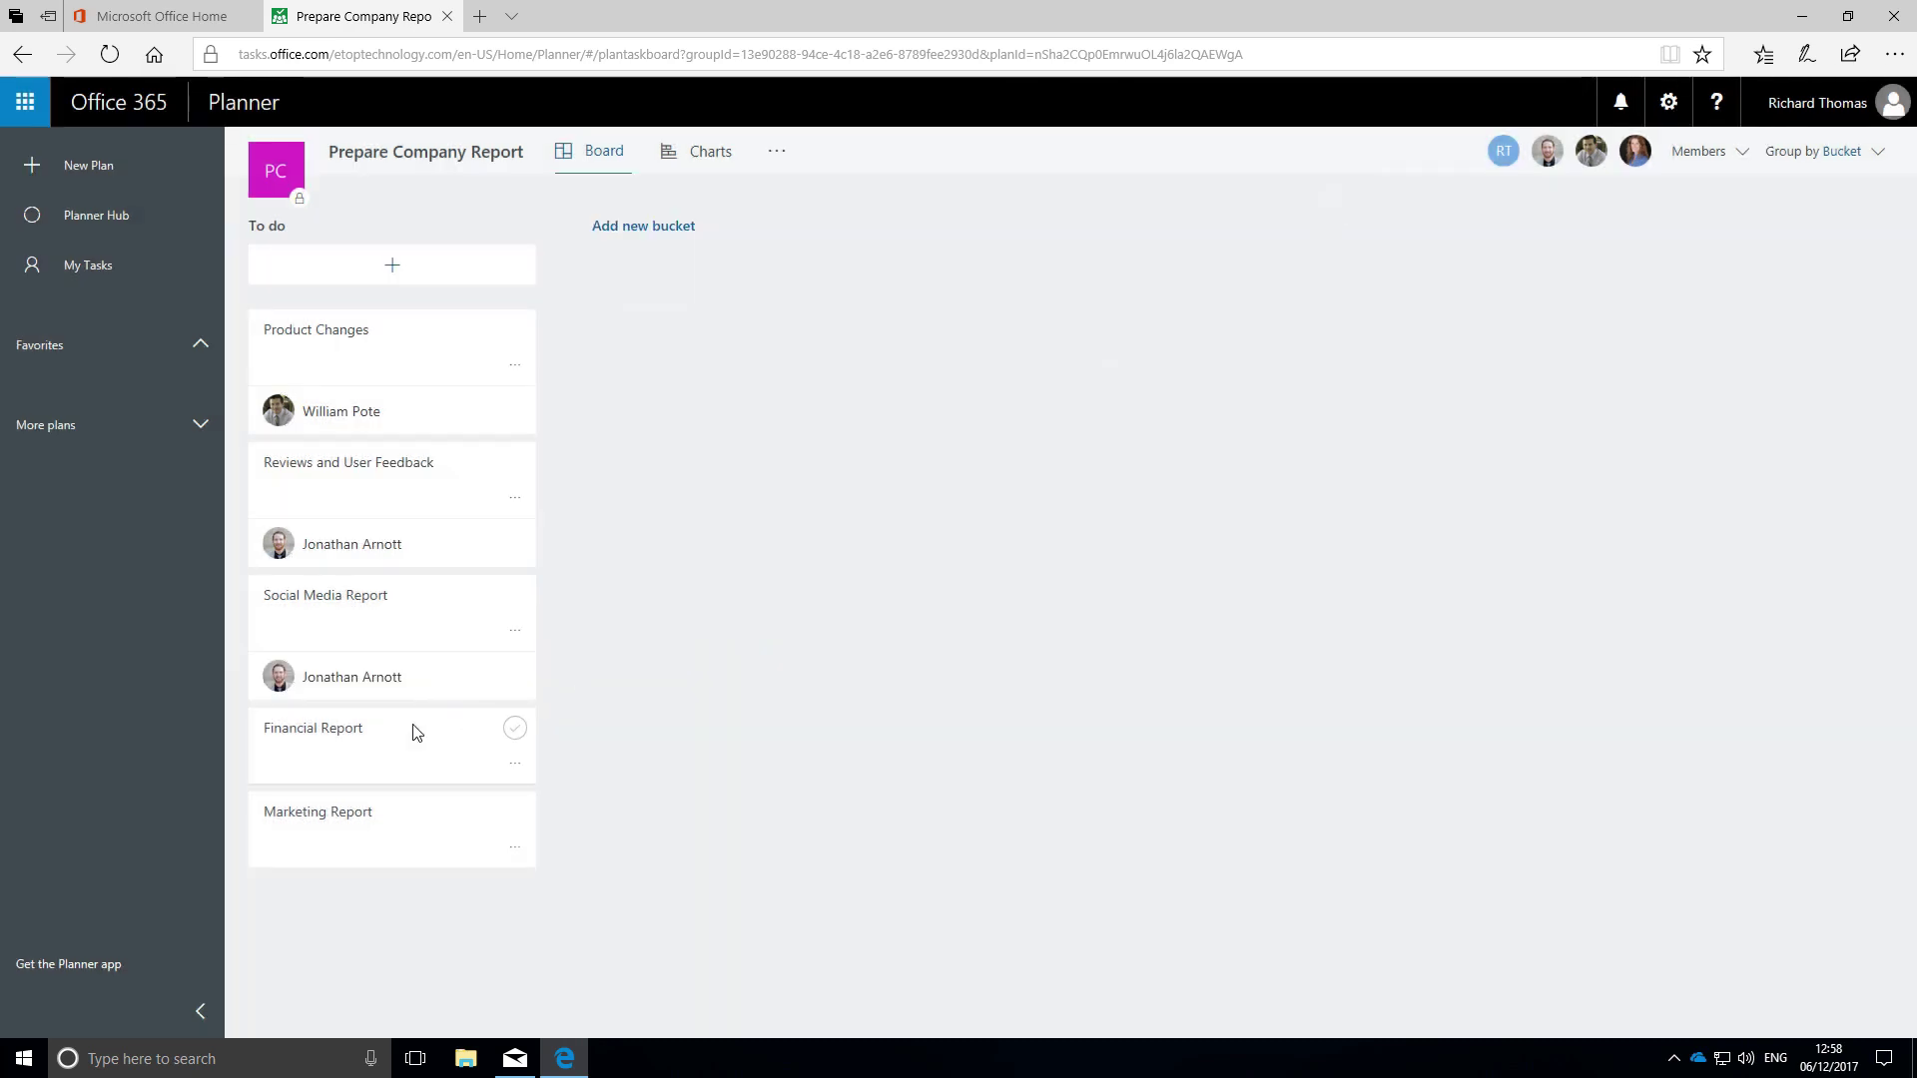
pyautogui.click(416, 731)
pyautogui.click(674, 294)
pyautogui.click(703, 547)
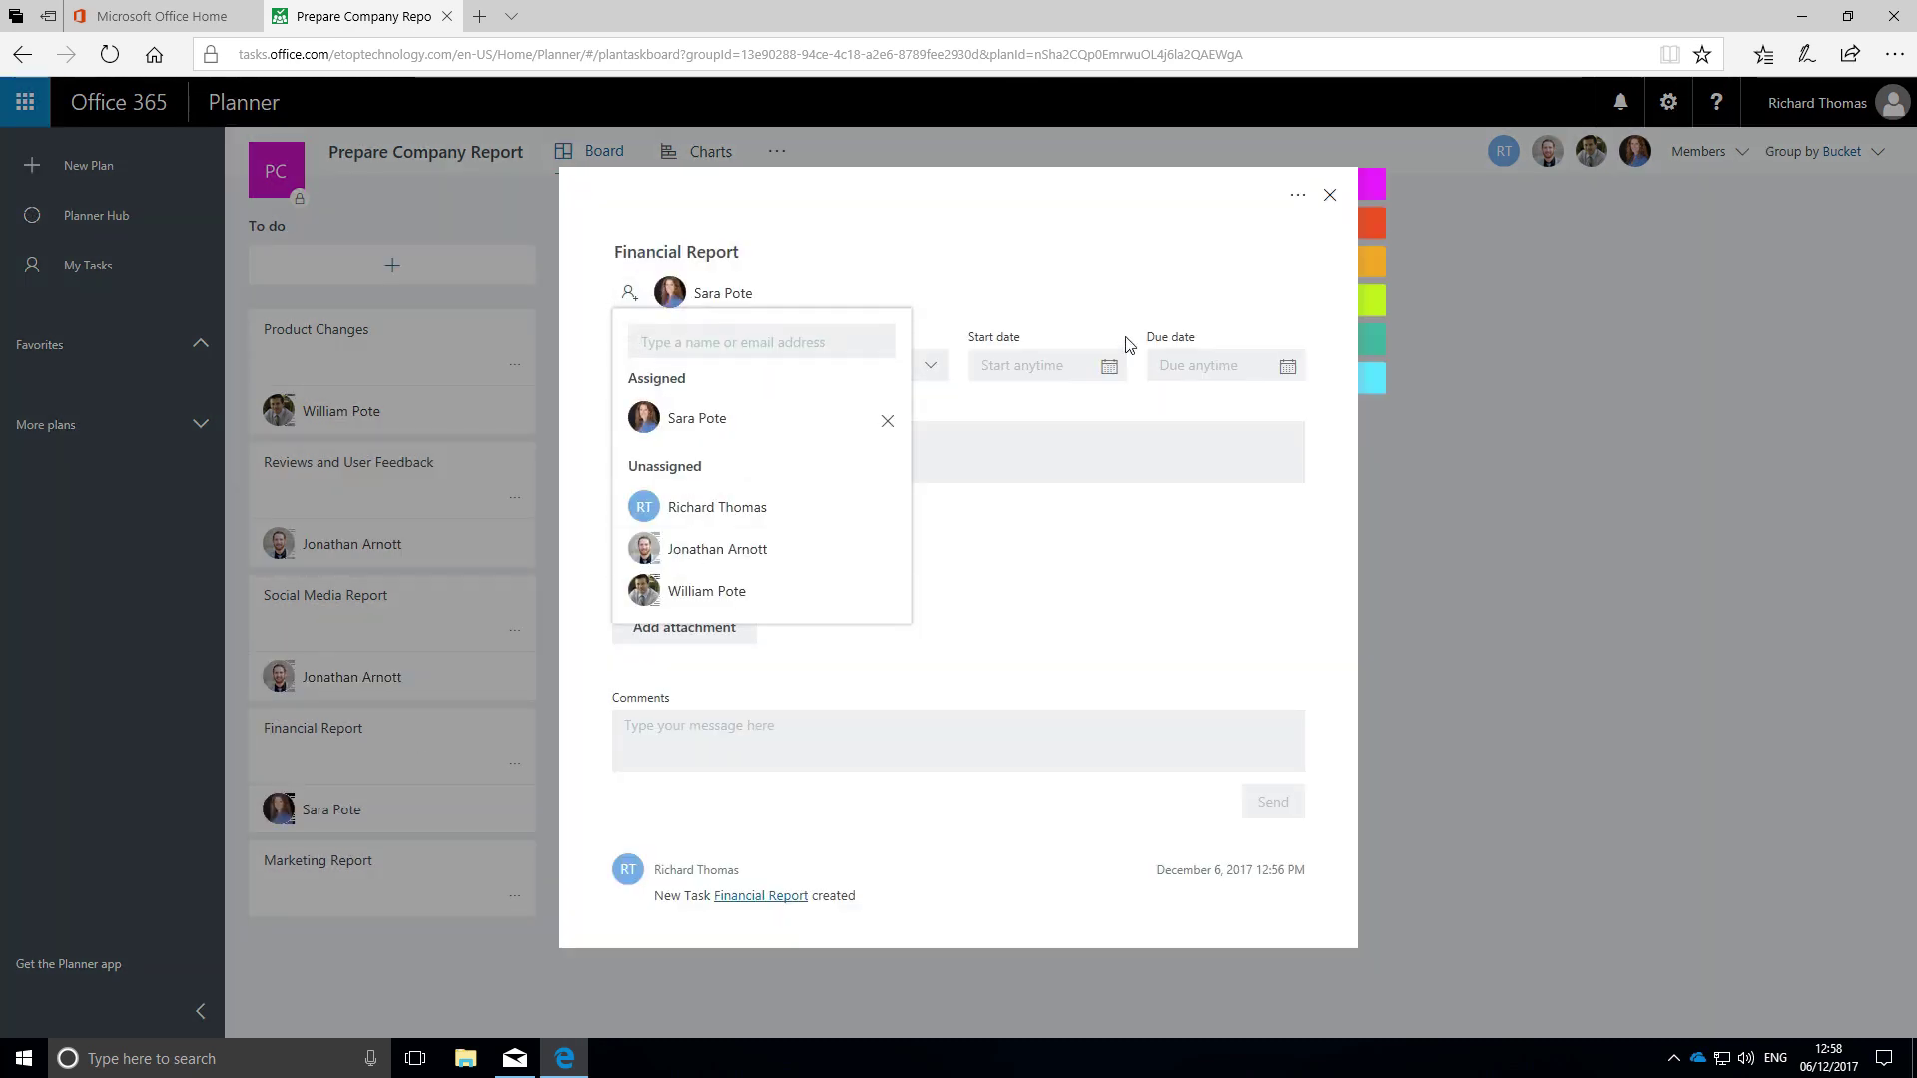
pyautogui.click(1329, 195)
pyautogui.click(330, 888)
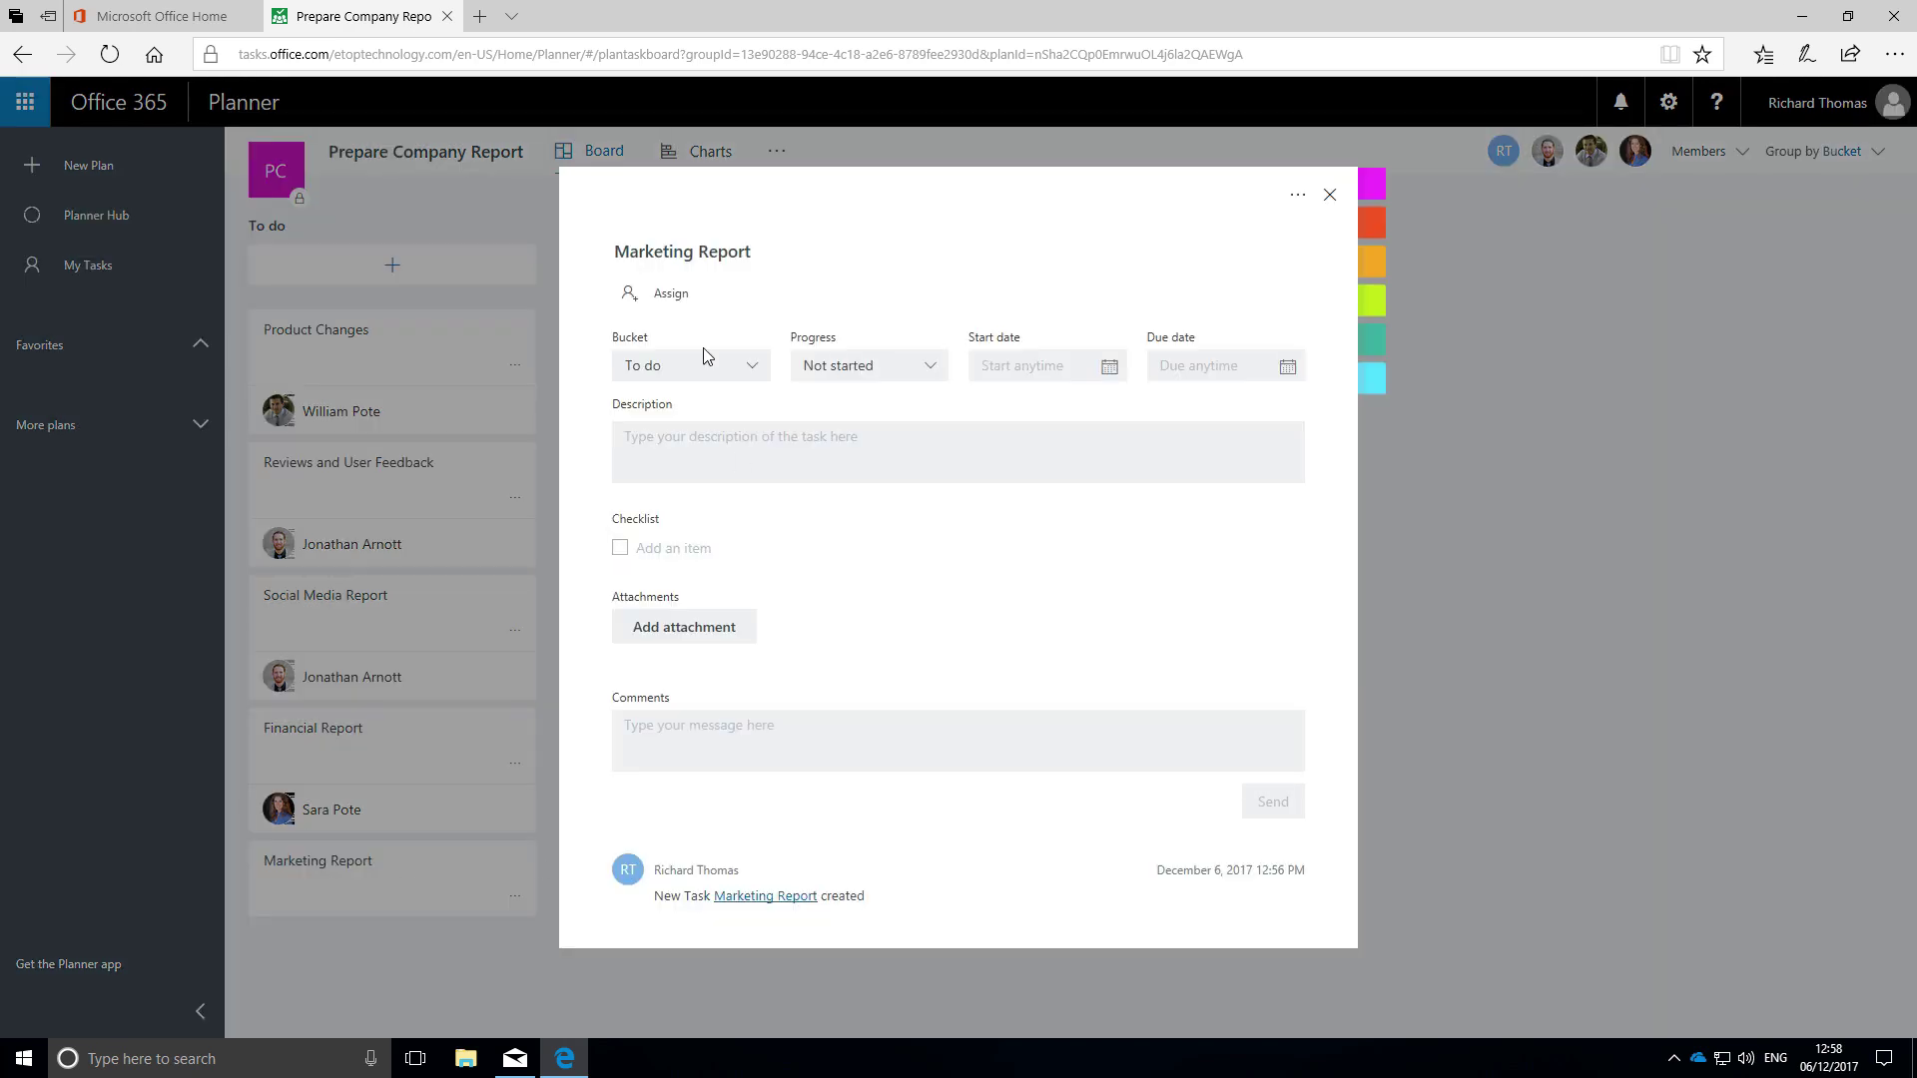
pyautogui.click(660, 295)
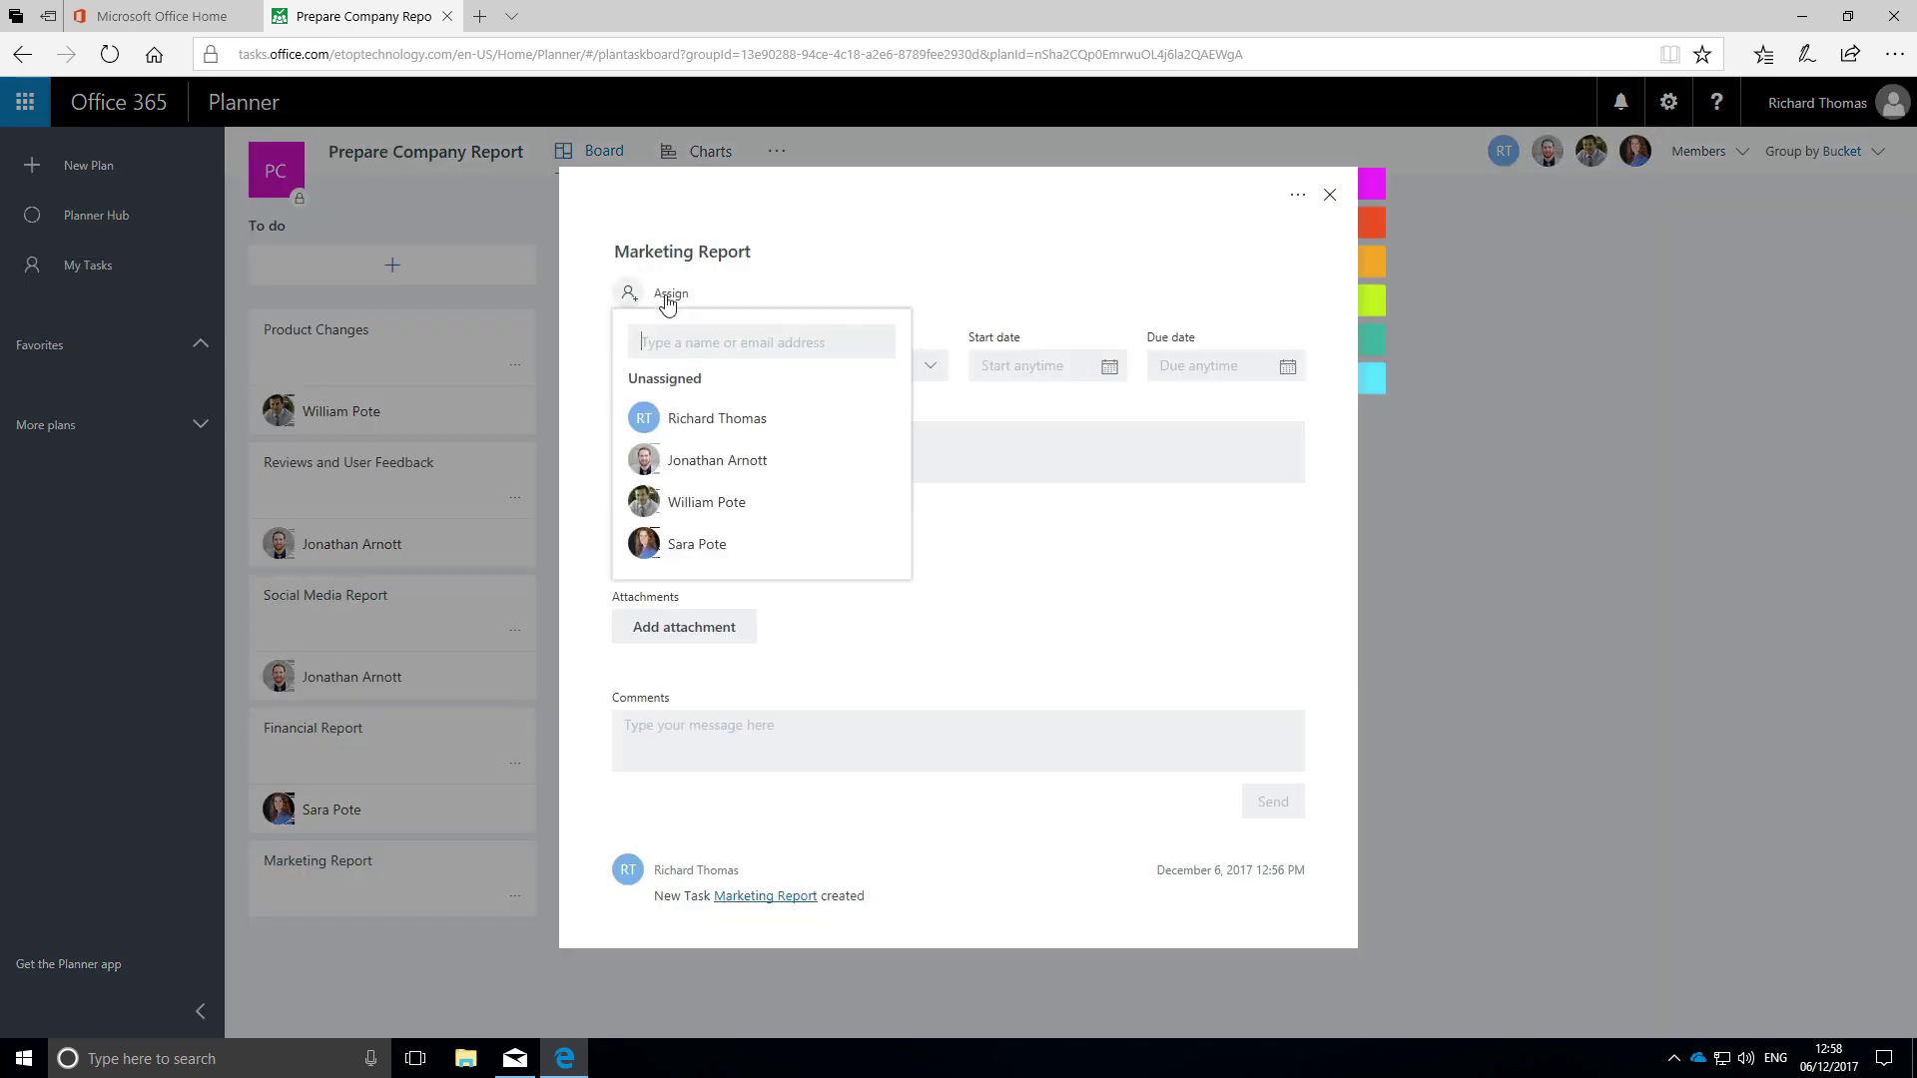
pyautogui.click(682, 462)
pyautogui.click(1329, 195)
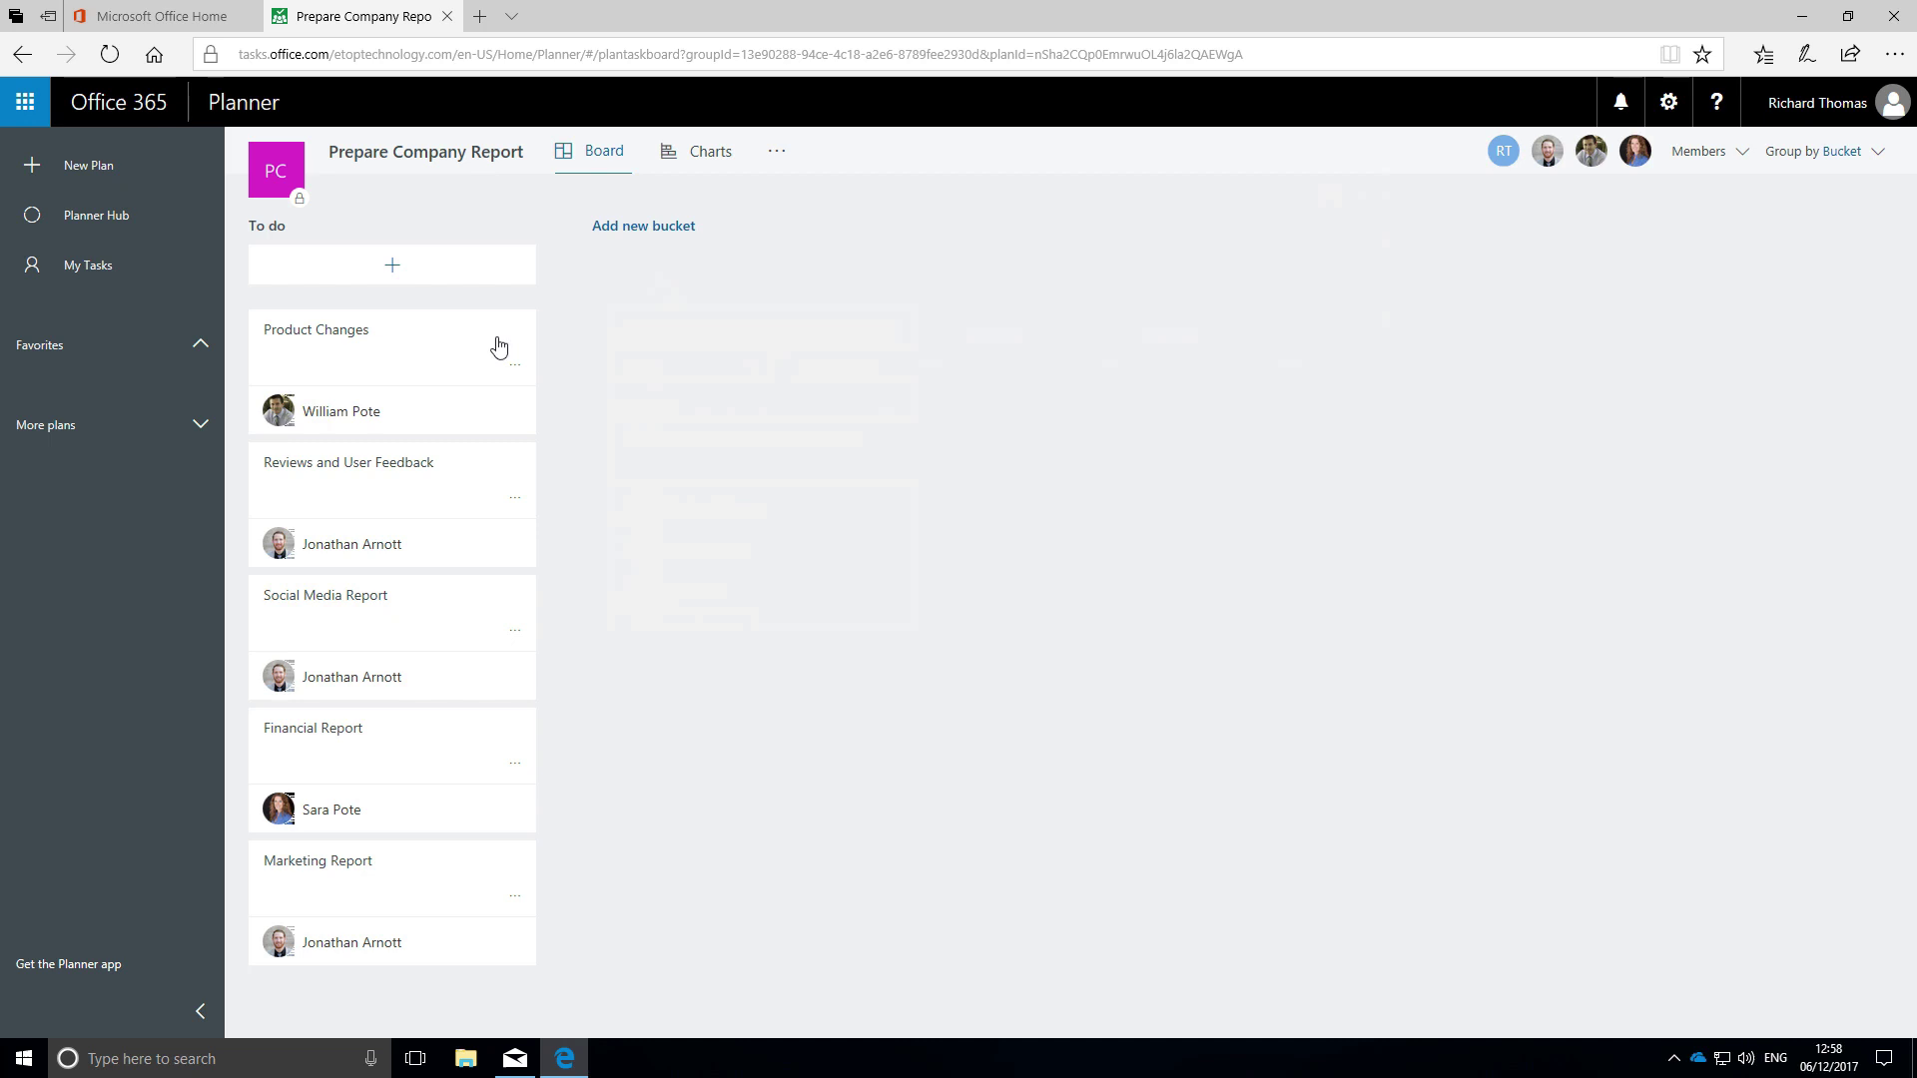
# - Add the 'Lead the project' task to To do, assigned to the plan owner
pyautogui.click(402, 270)
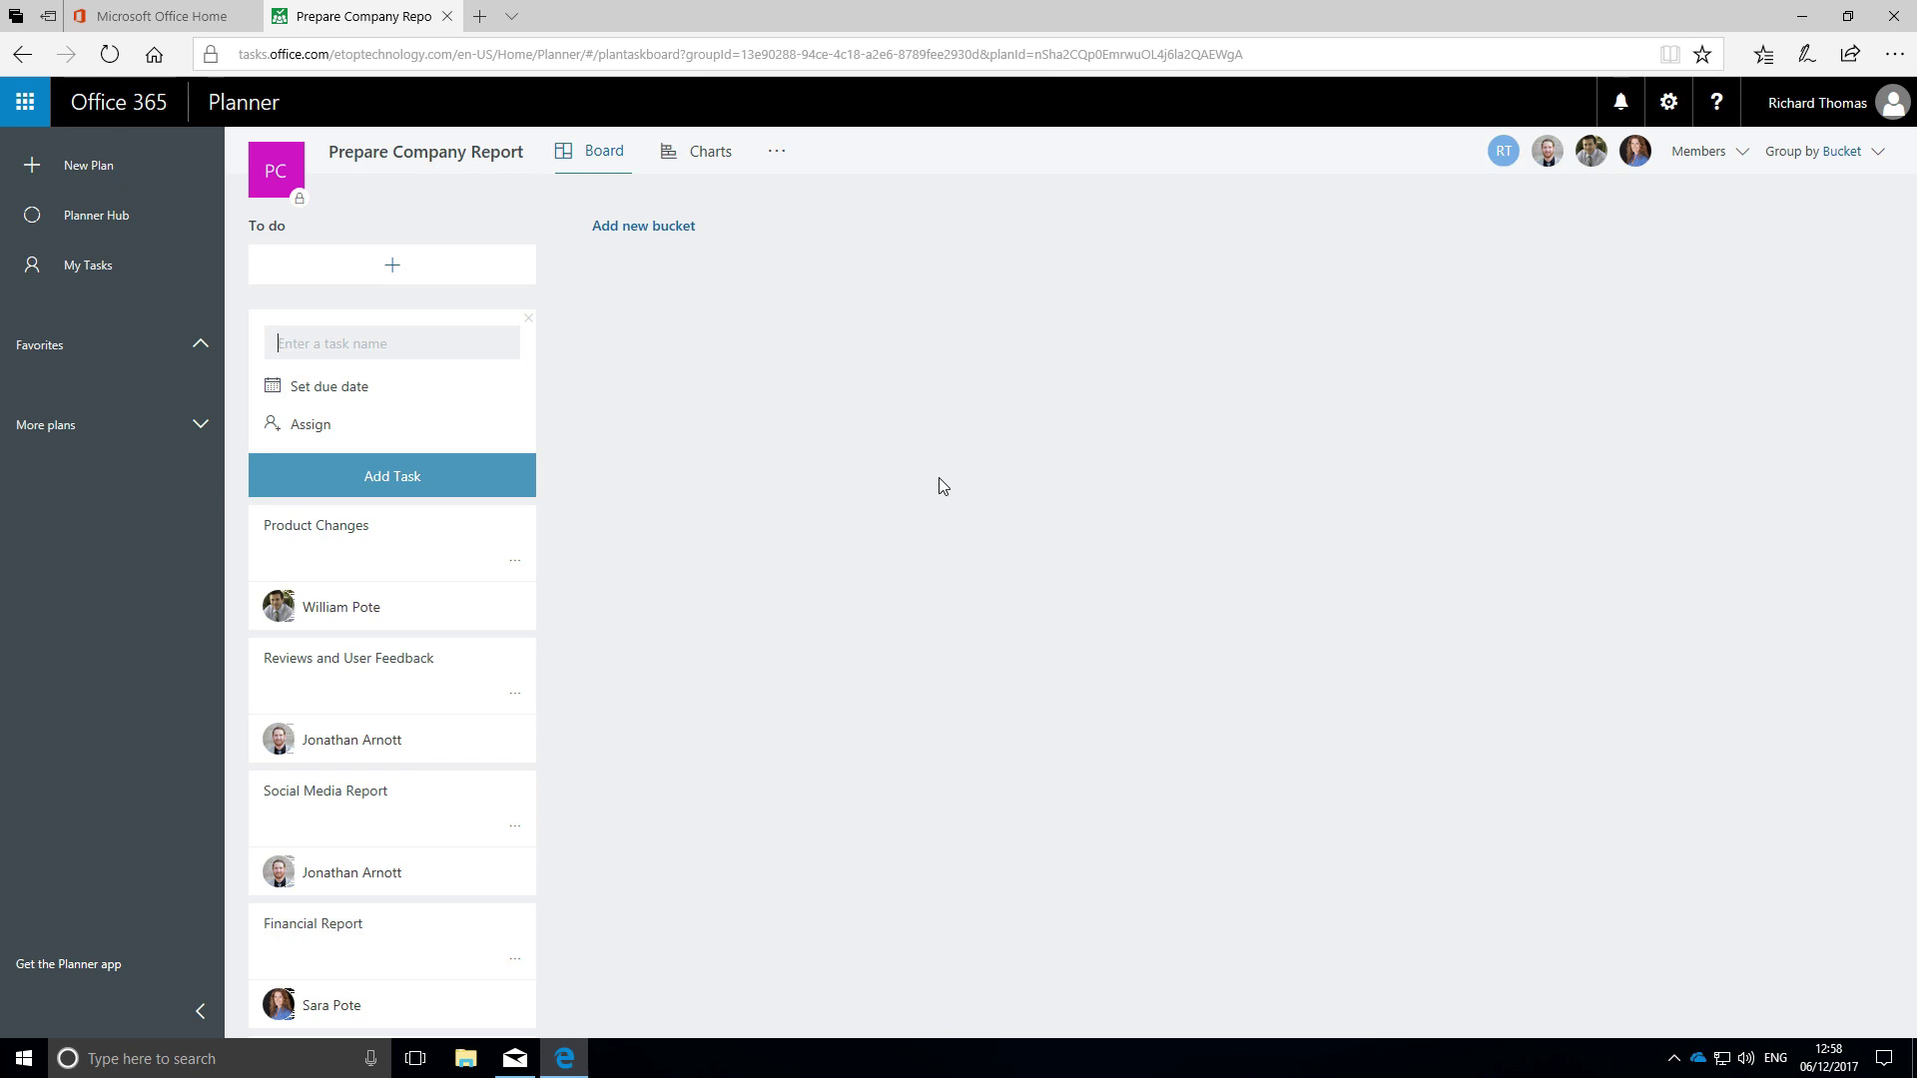
pyautogui.write('Lead the p')
pyautogui.write('roject')
pyautogui.click(310, 427)
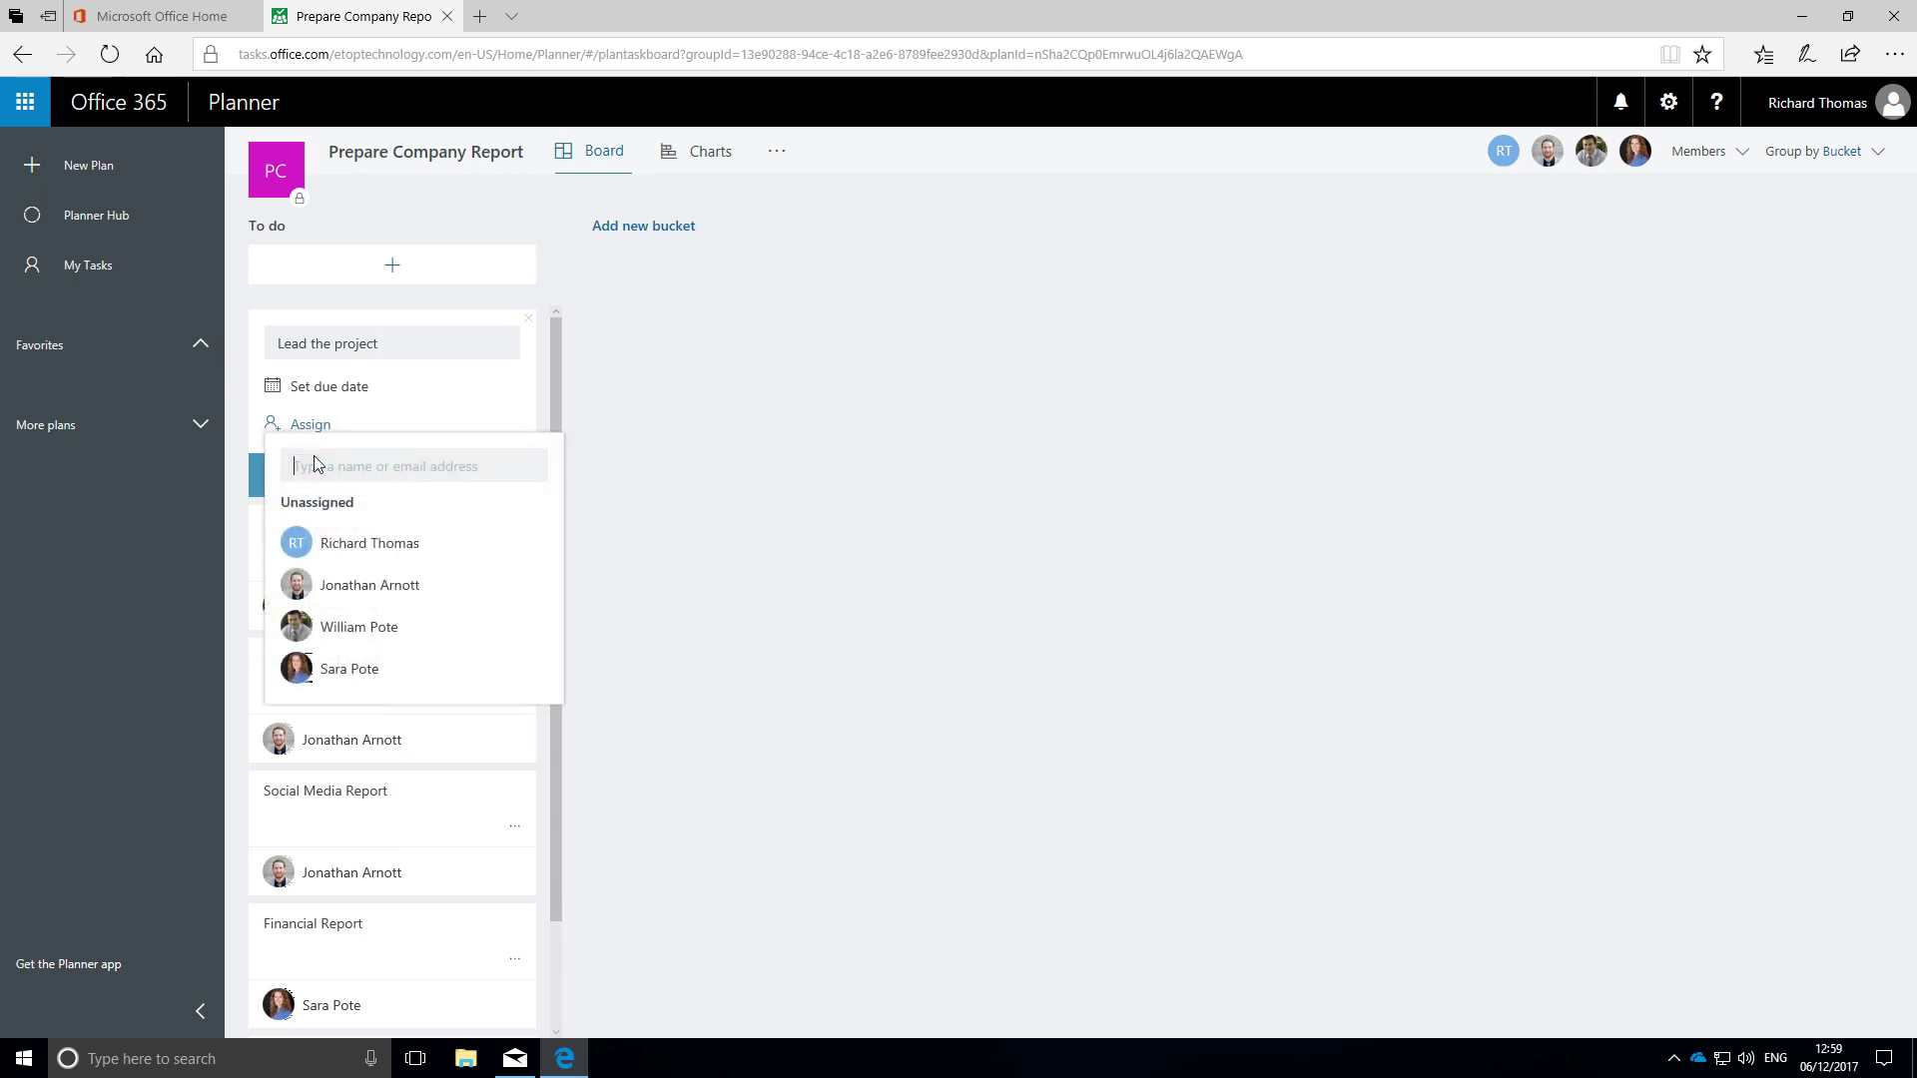
pyautogui.click(332, 544)
pyautogui.click(801, 532)
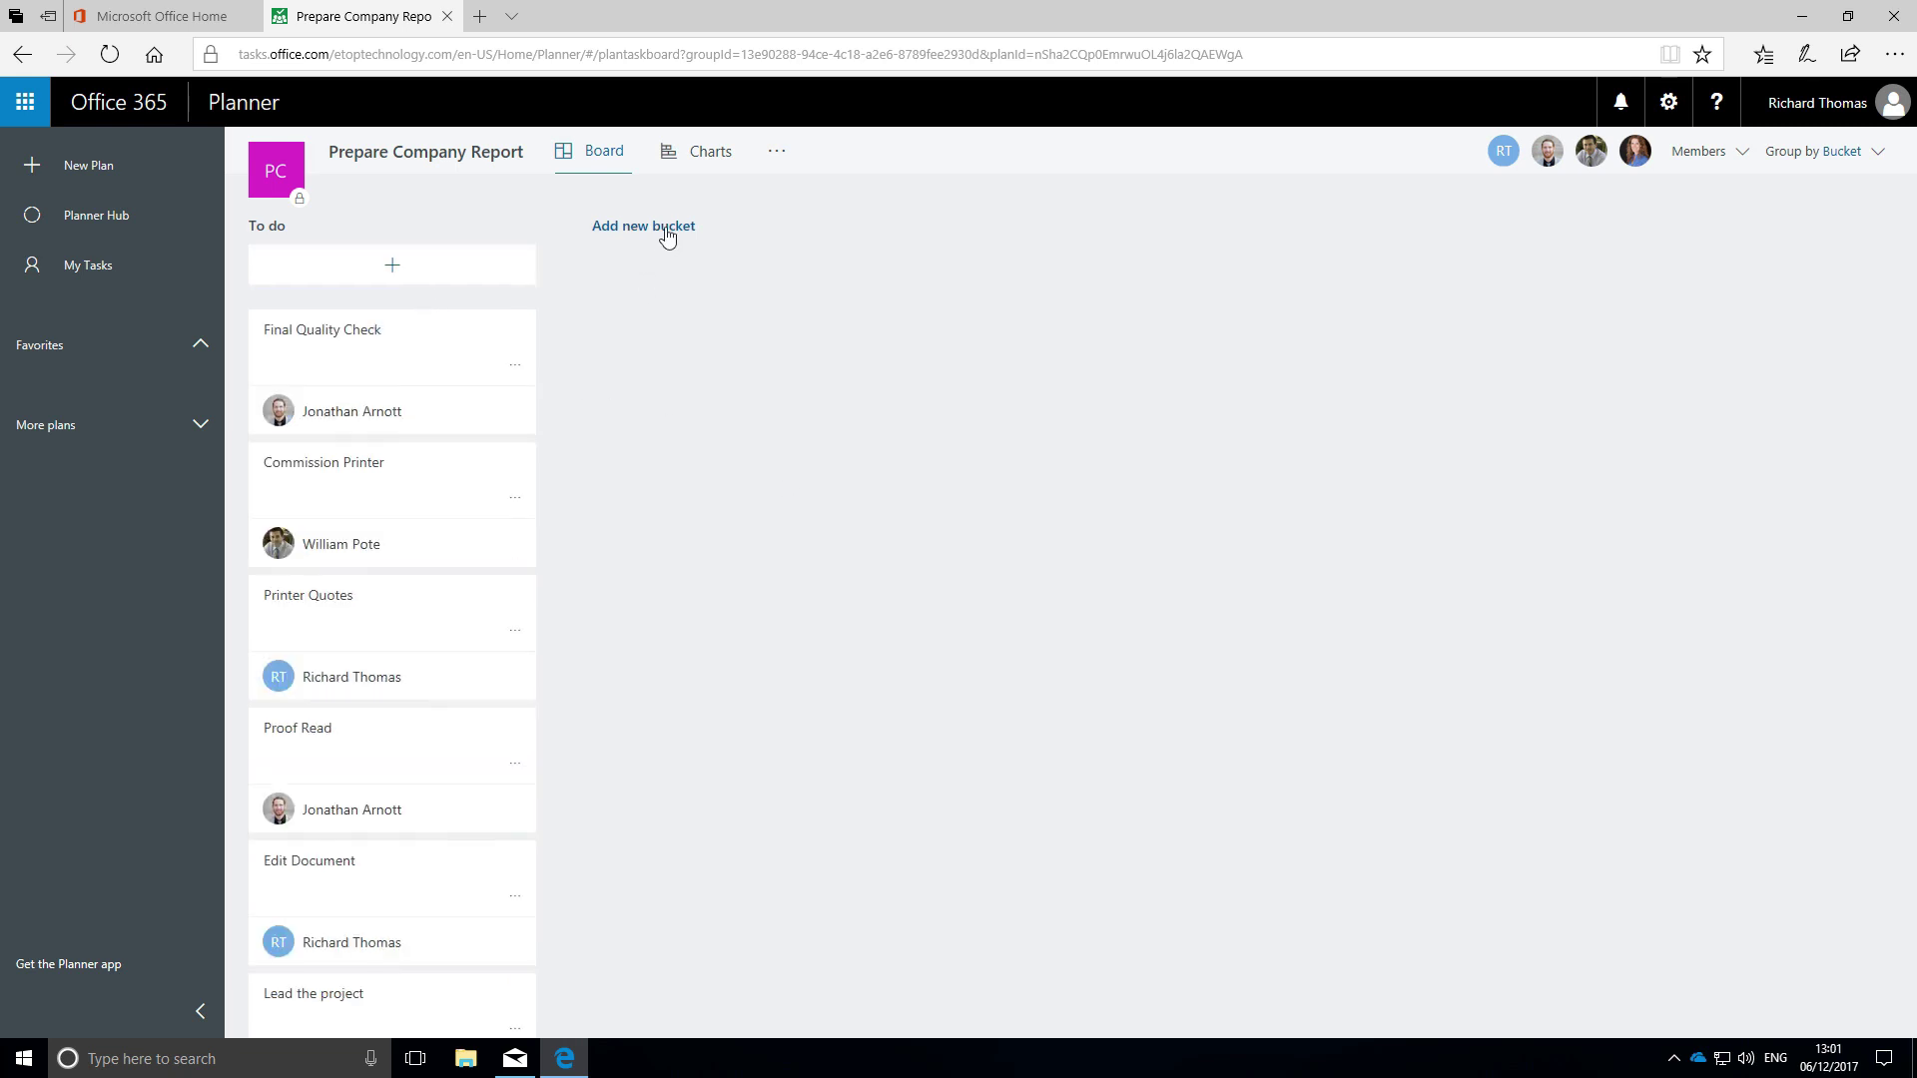
# - Add the Produce Document and Print Document buckets, correcting the mistyped second name
pyautogui.click(644, 226)
pyautogui.write('Prod')
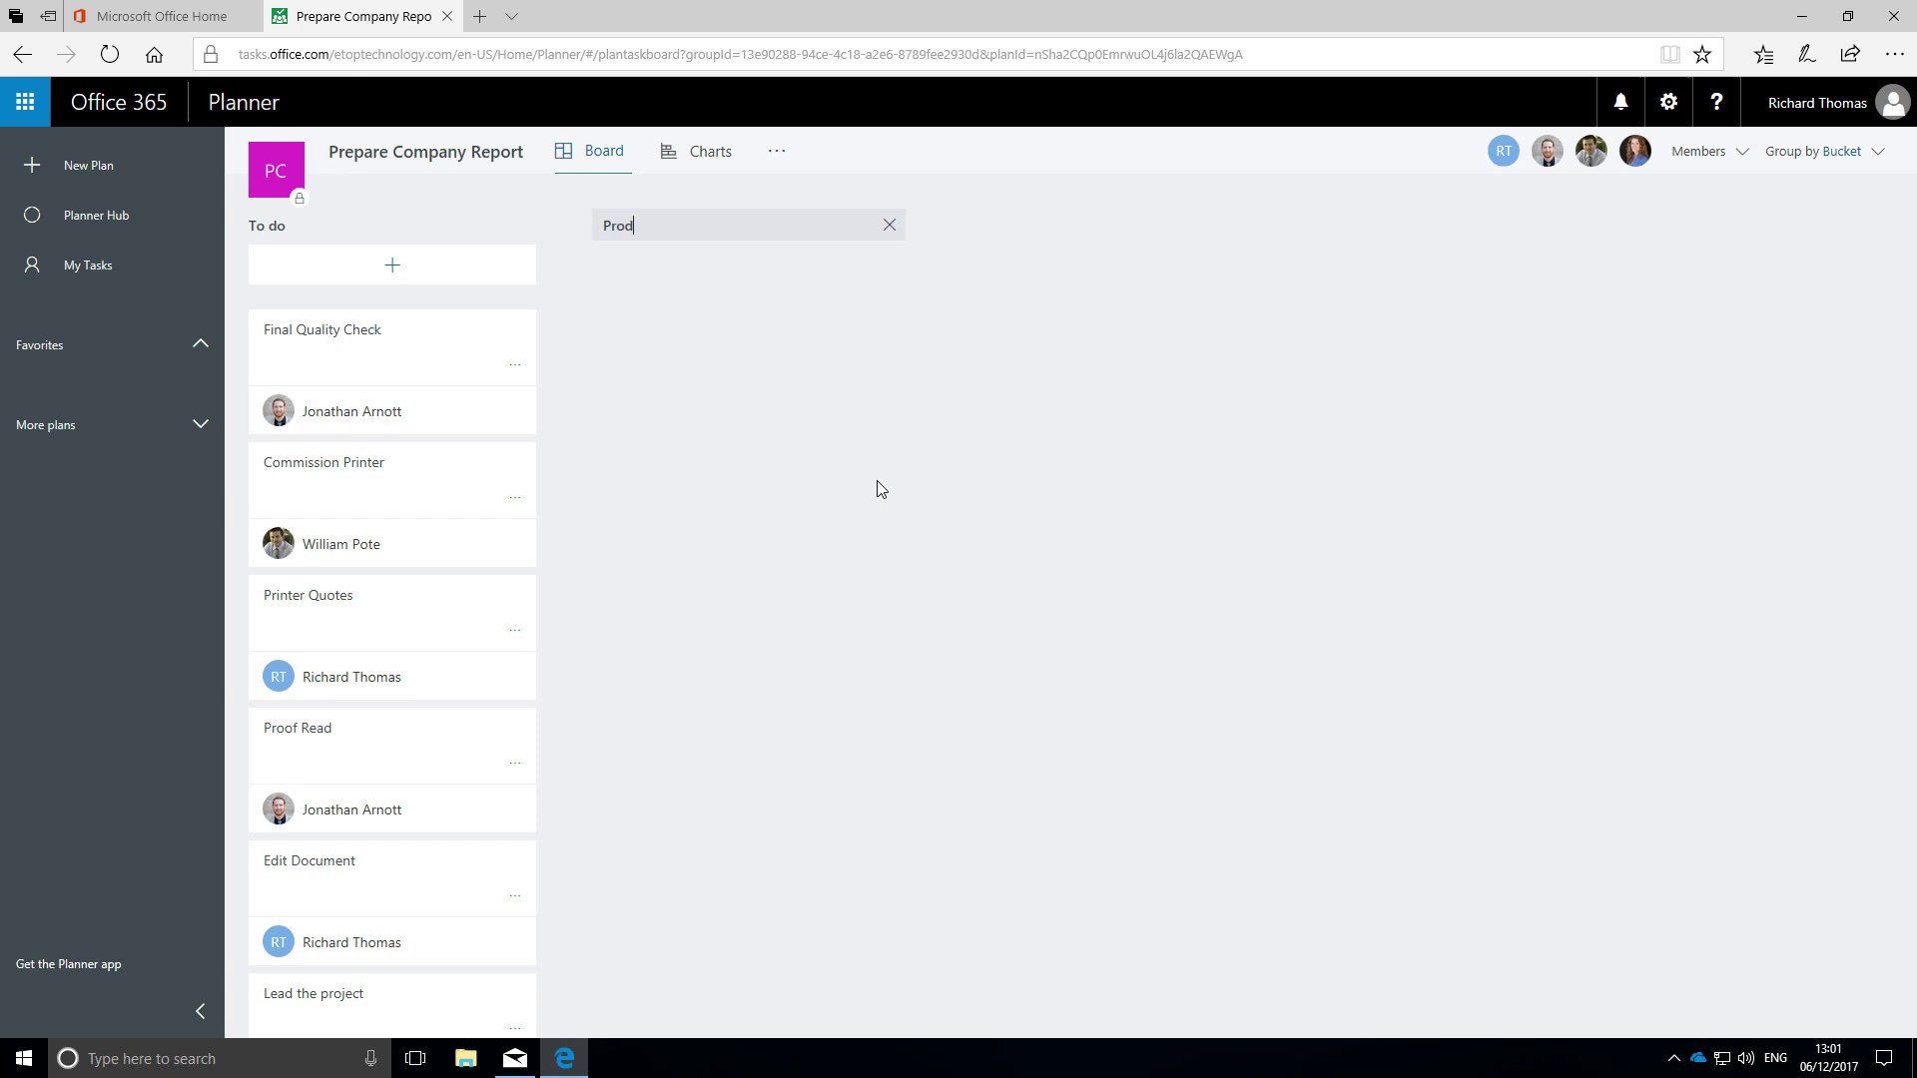
pyautogui.write('uce Document')
pyautogui.press('Return')
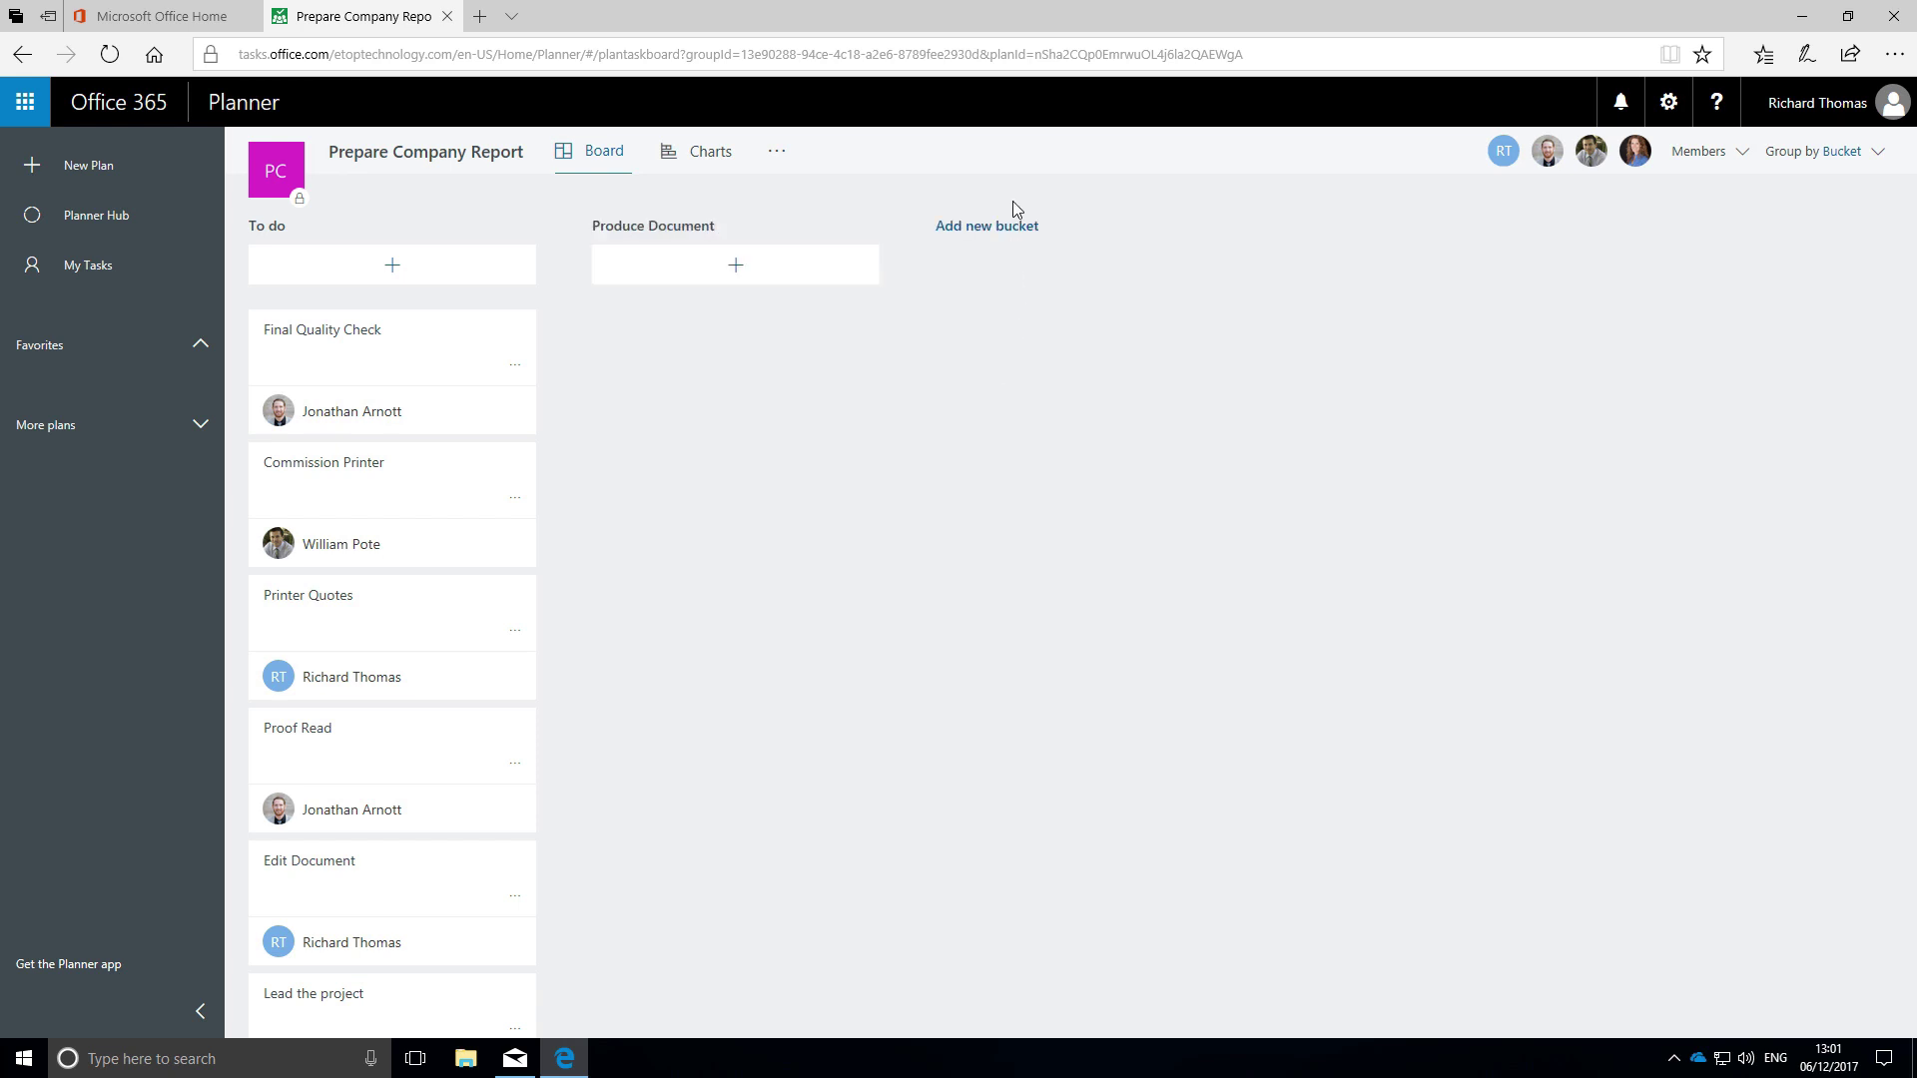
pyautogui.click(1012, 228)
pyautogui.write('Send to Prin')
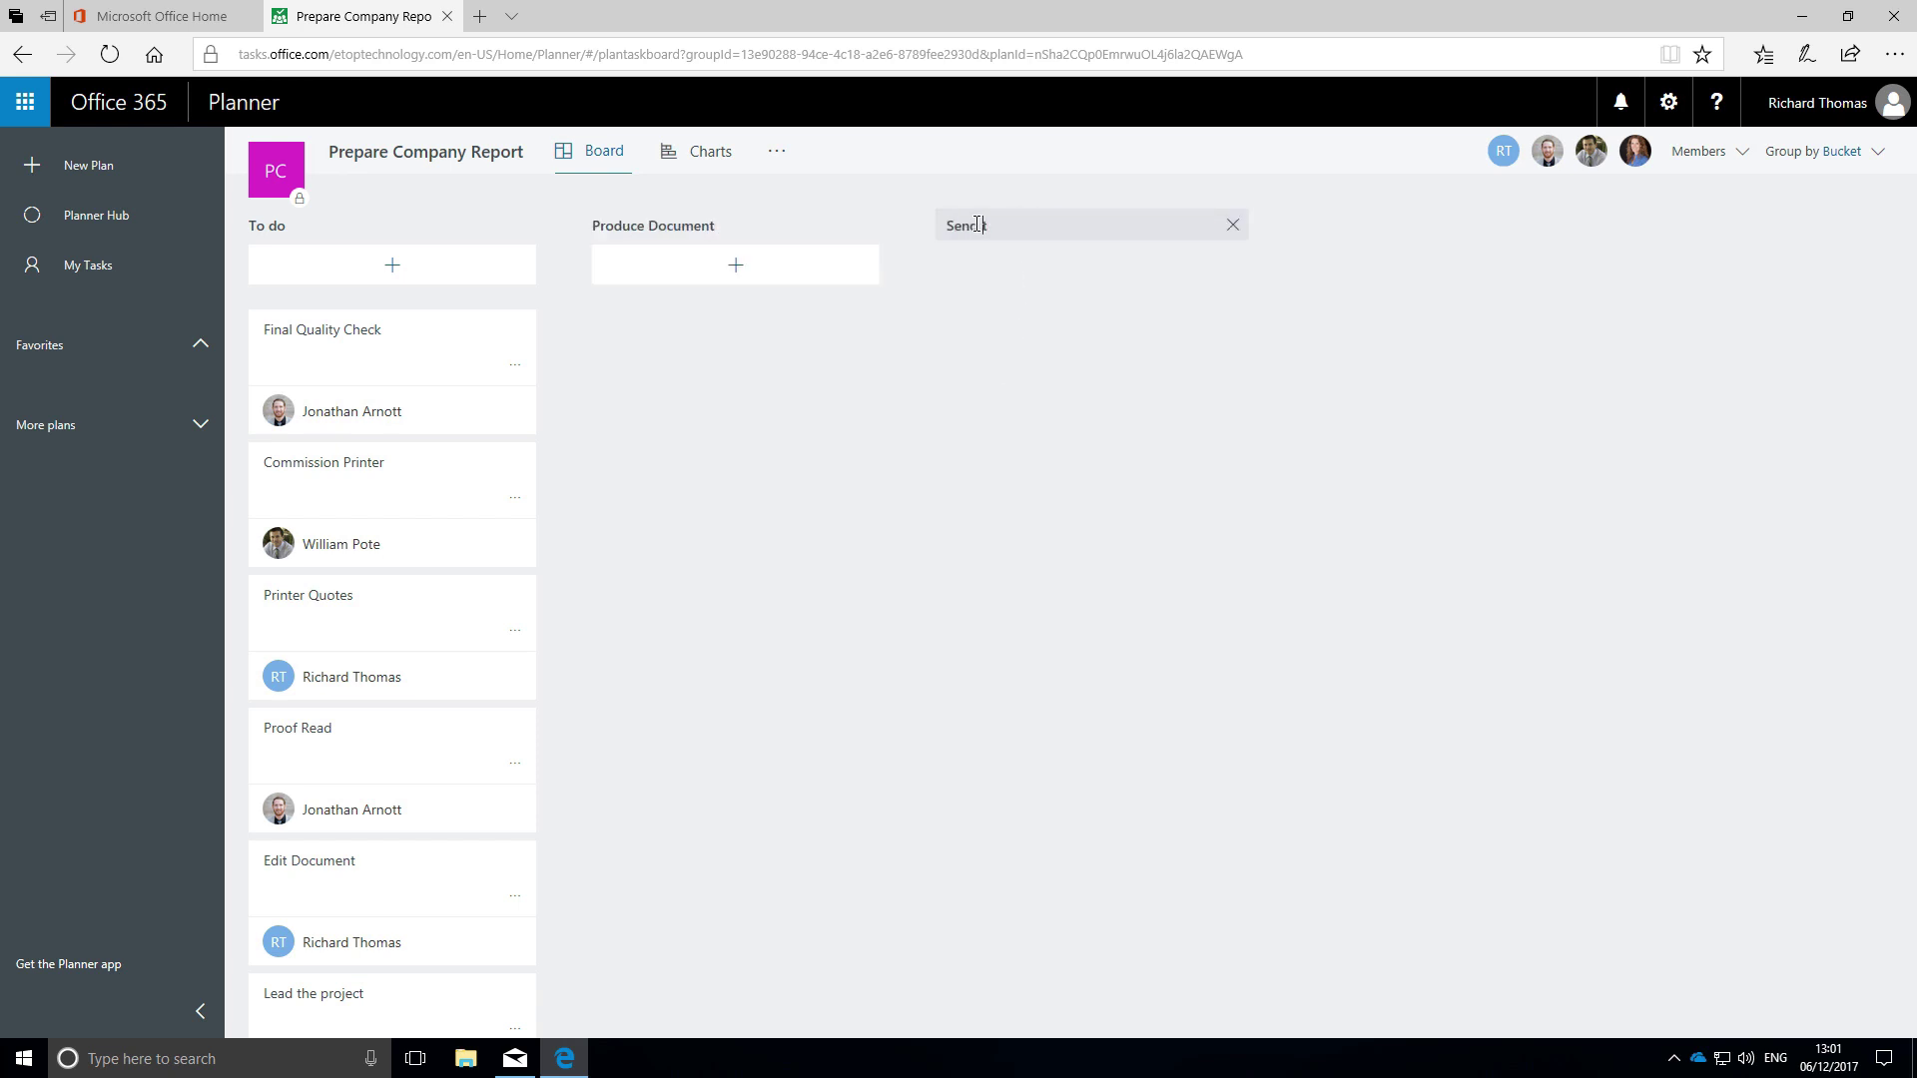
pyautogui.hotkey('ctrl', 'BackSpace')
pyautogui.hotkey('ctrl', 'BackSpace')
pyautogui.hotkey('ctrl', 'BackSpace')
pyautogui.write('Print Doc')
pyautogui.press('Return')
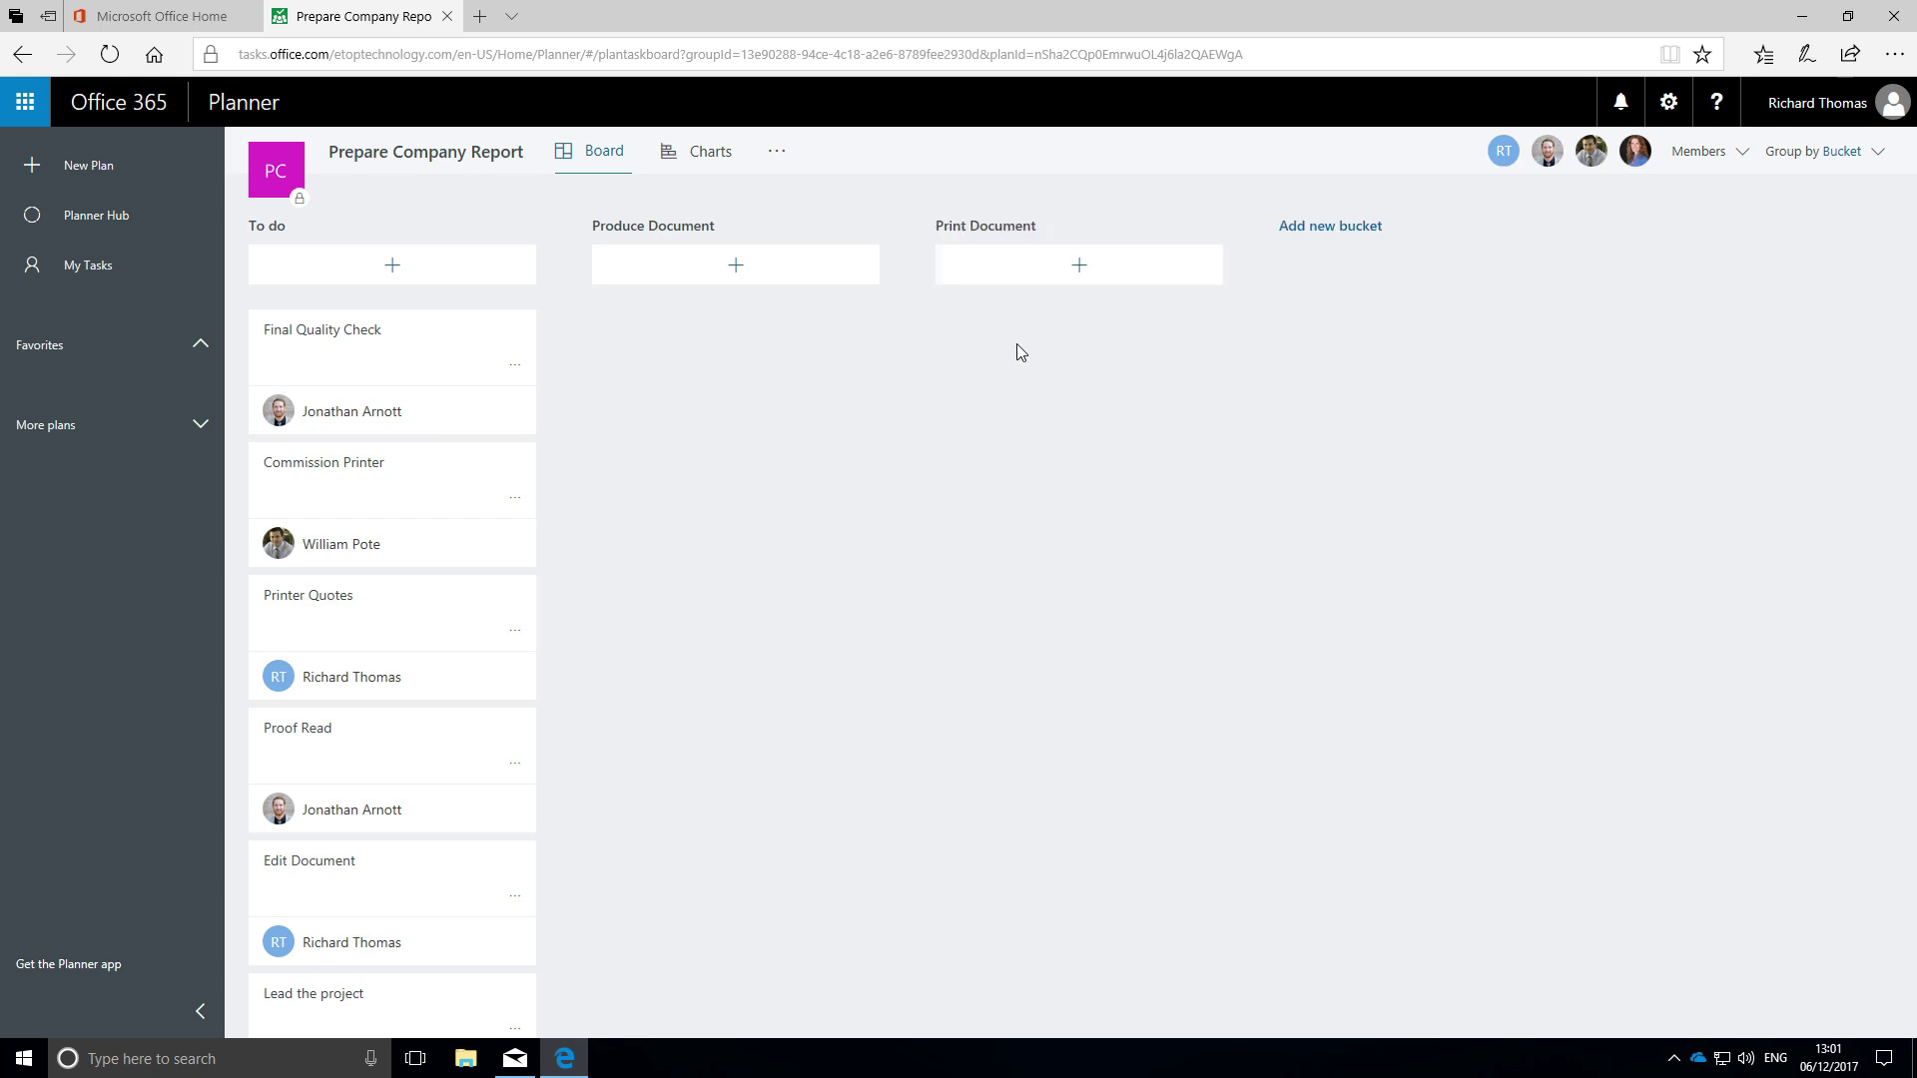
pyautogui.scroll(-10, 493, 804)
pyautogui.moveTo(390, 920); pyautogui.dragTo(720, 368)
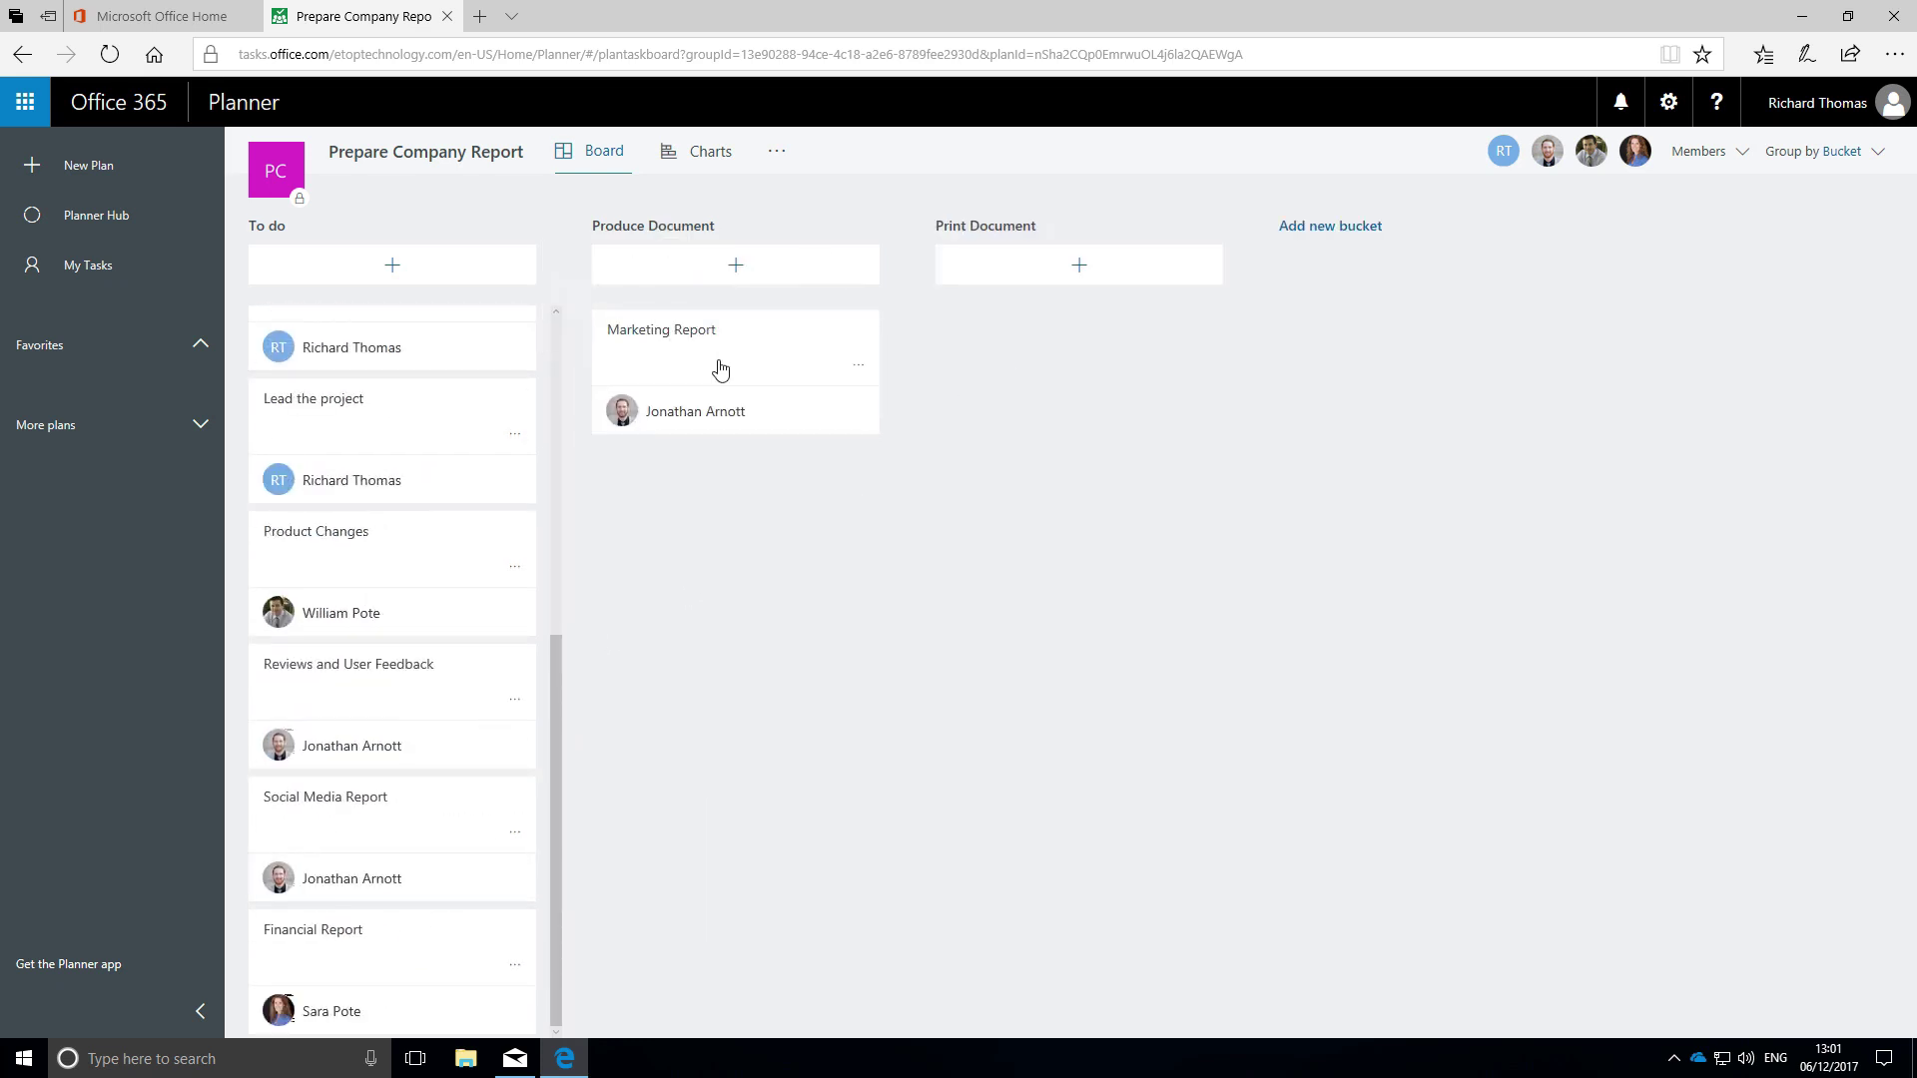
# - Move Financial, Social Media, Reviews, Product Changes and Edit Document into Produce Document
pyautogui.moveTo(390, 943)
pyautogui.mouseDown()
pyautogui.moveTo(734, 359)
pyautogui.moveTo(734, 630)
pyautogui.mouseUp()
pyautogui.moveTo(390, 810); pyautogui.dragTo(777, 805)
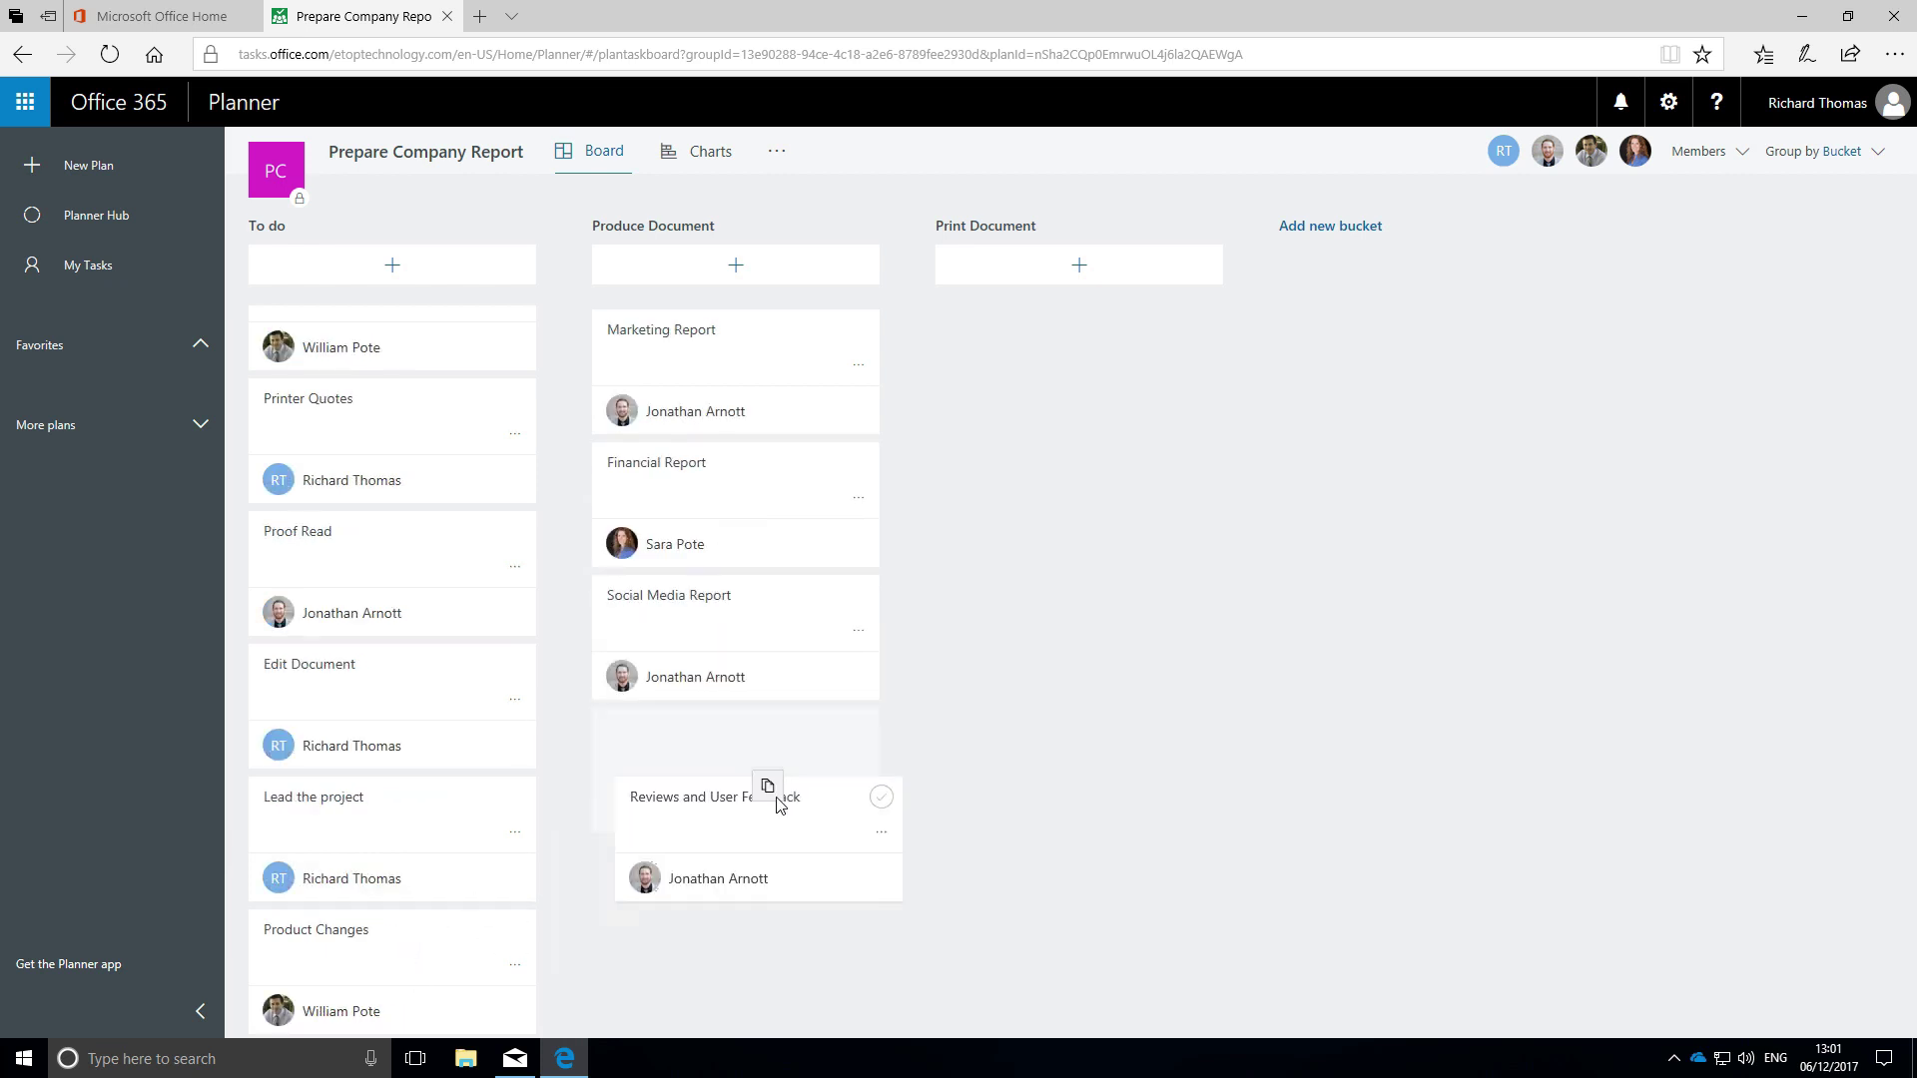
pyautogui.moveTo(391, 942); pyautogui.dragTo(705, 891)
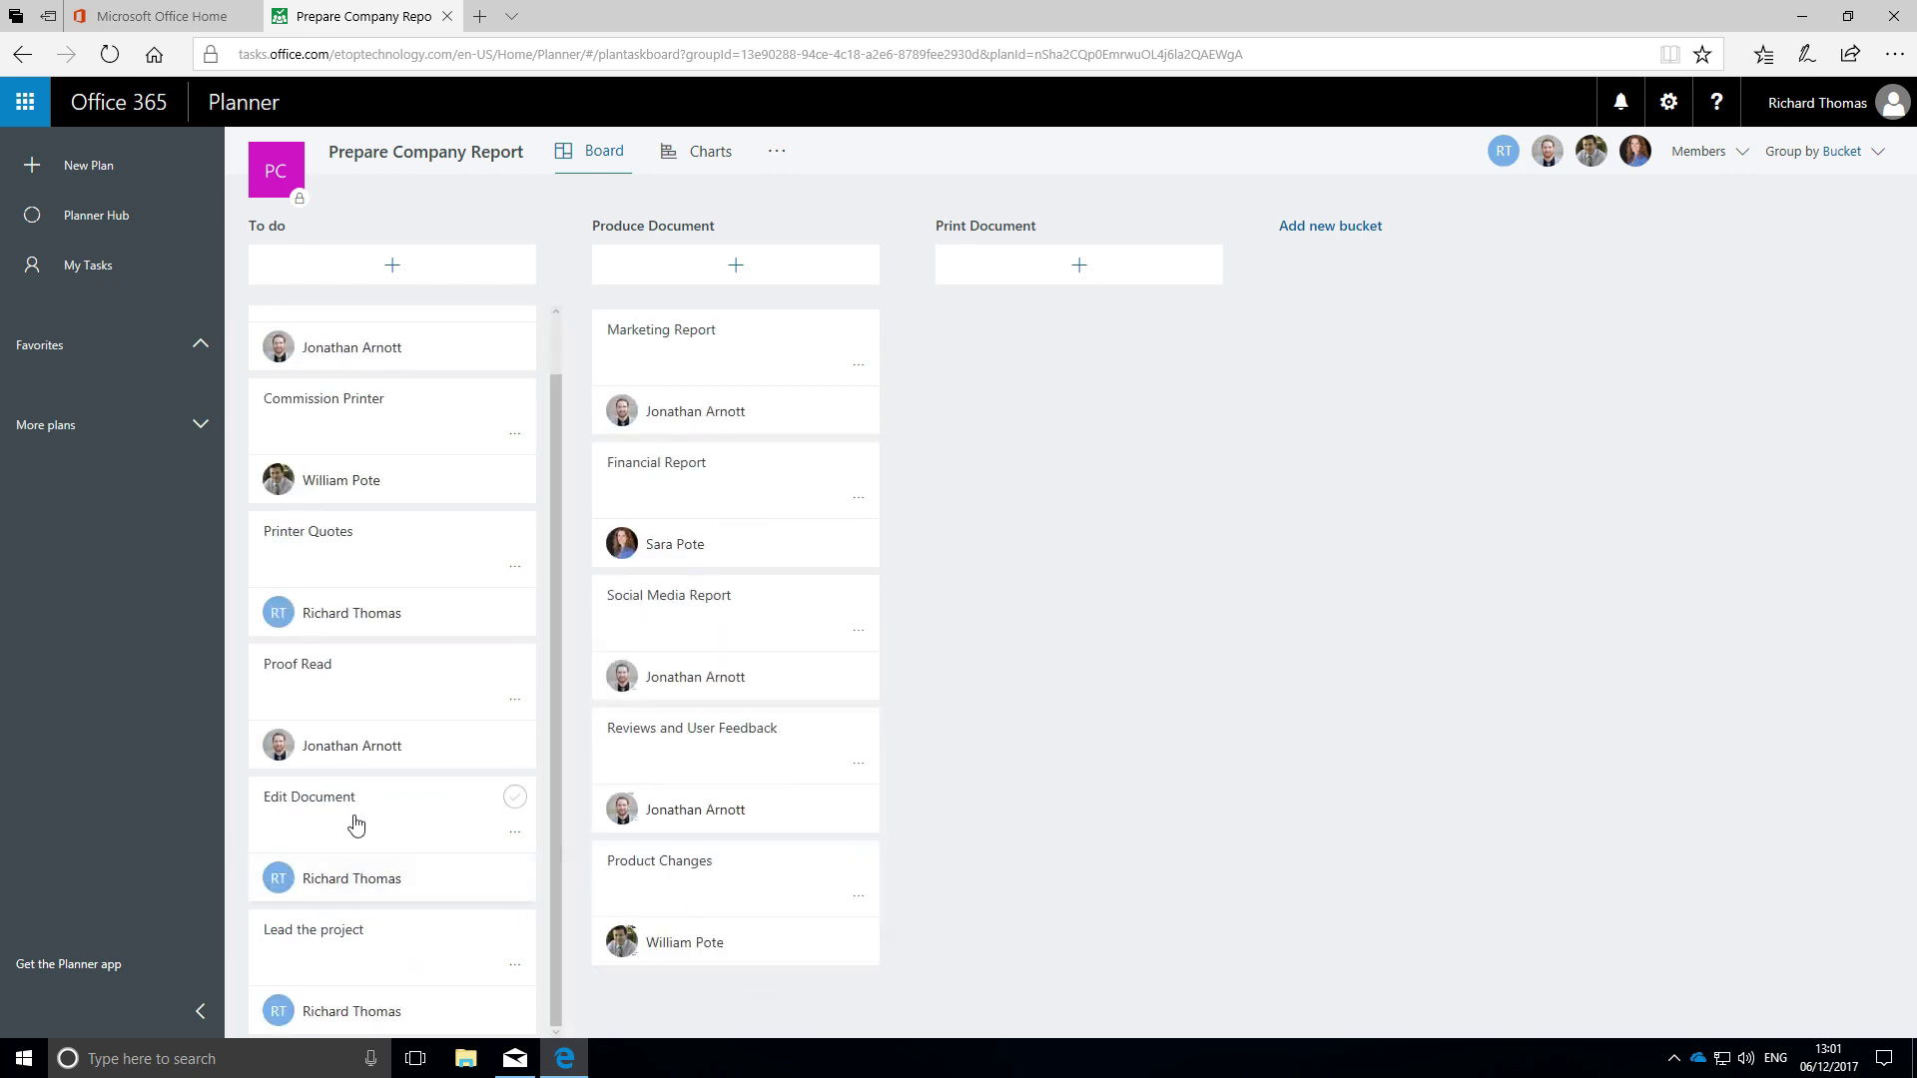
pyautogui.moveTo(356, 823); pyautogui.dragTo(699, 344)
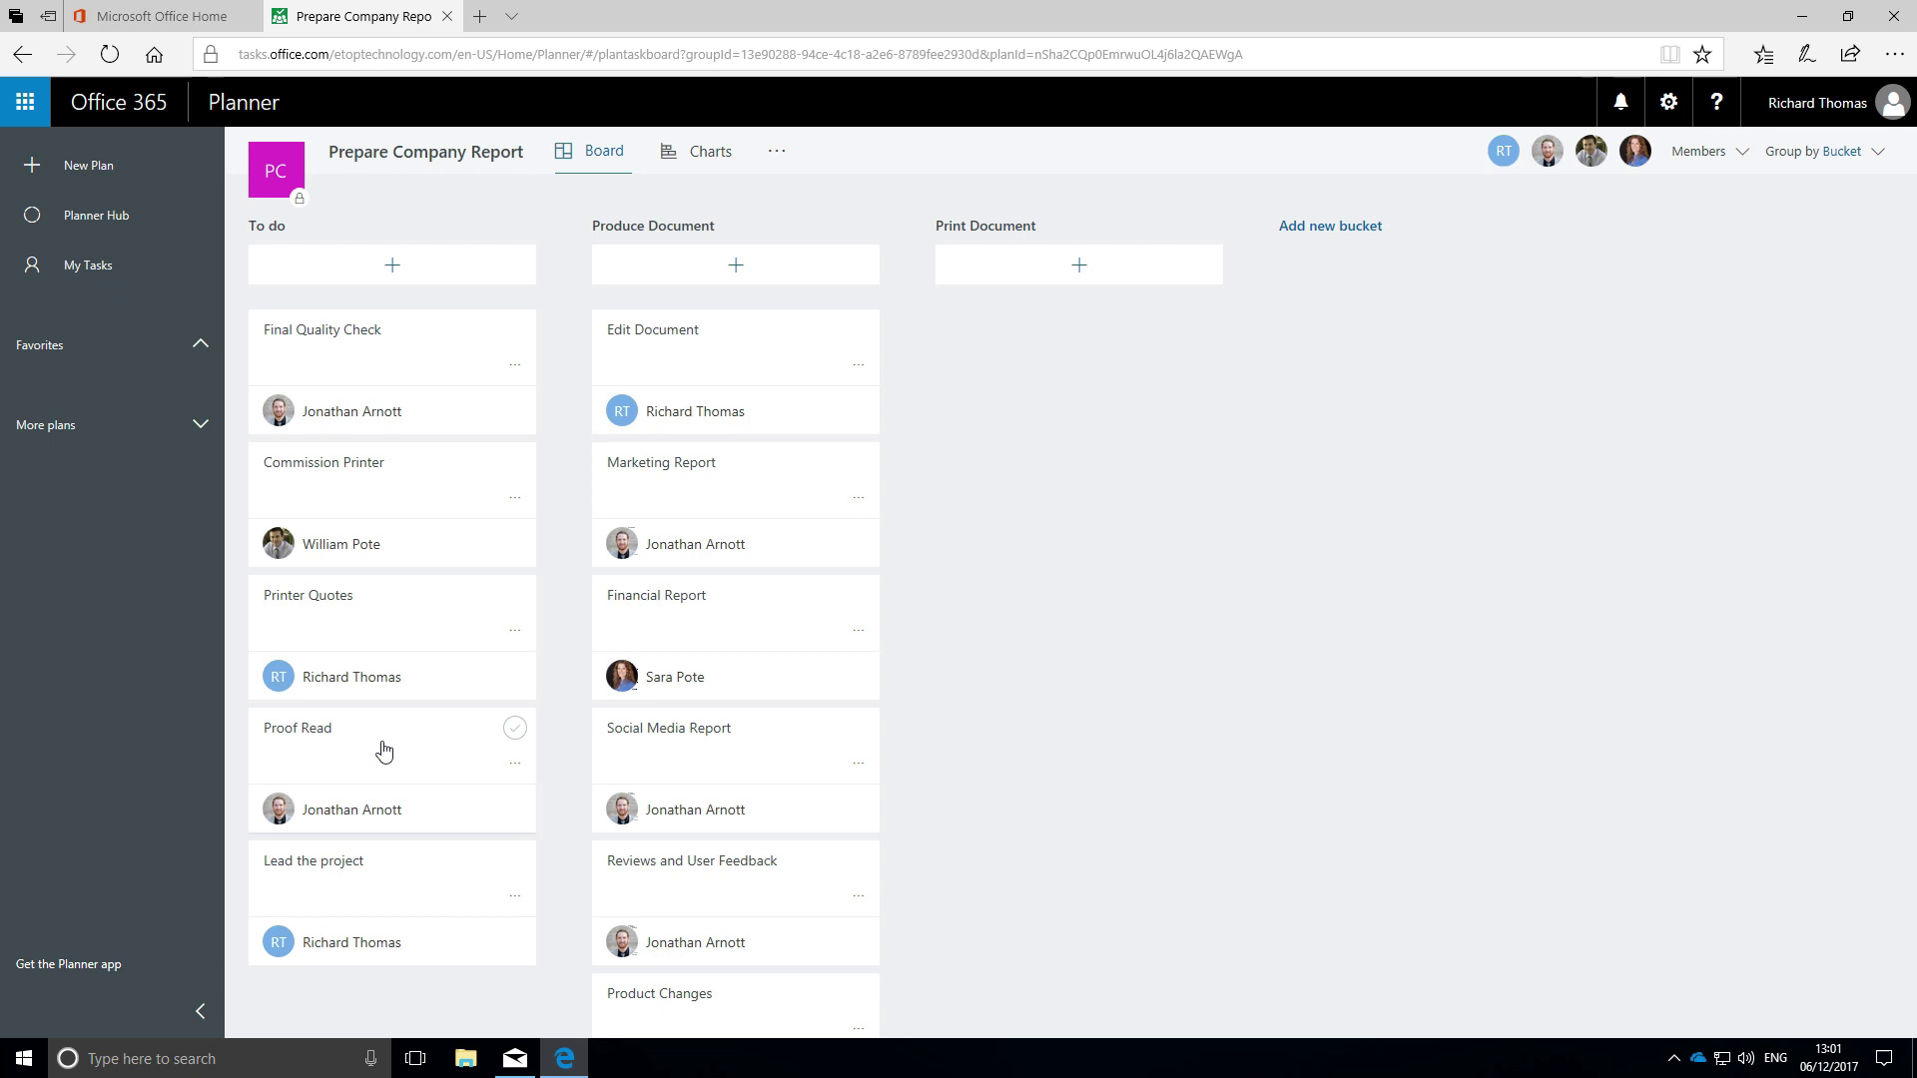
# - Move Proof Read, Printer Quotes, Commission Printer and Final Quality Check into Print Document
pyautogui.moveTo(383, 748); pyautogui.dragTo(1018, 360)
pyautogui.moveTo(383, 615); pyautogui.dragTo(1033, 524)
pyautogui.moveTo(383, 479); pyautogui.dragTo(1033, 600)
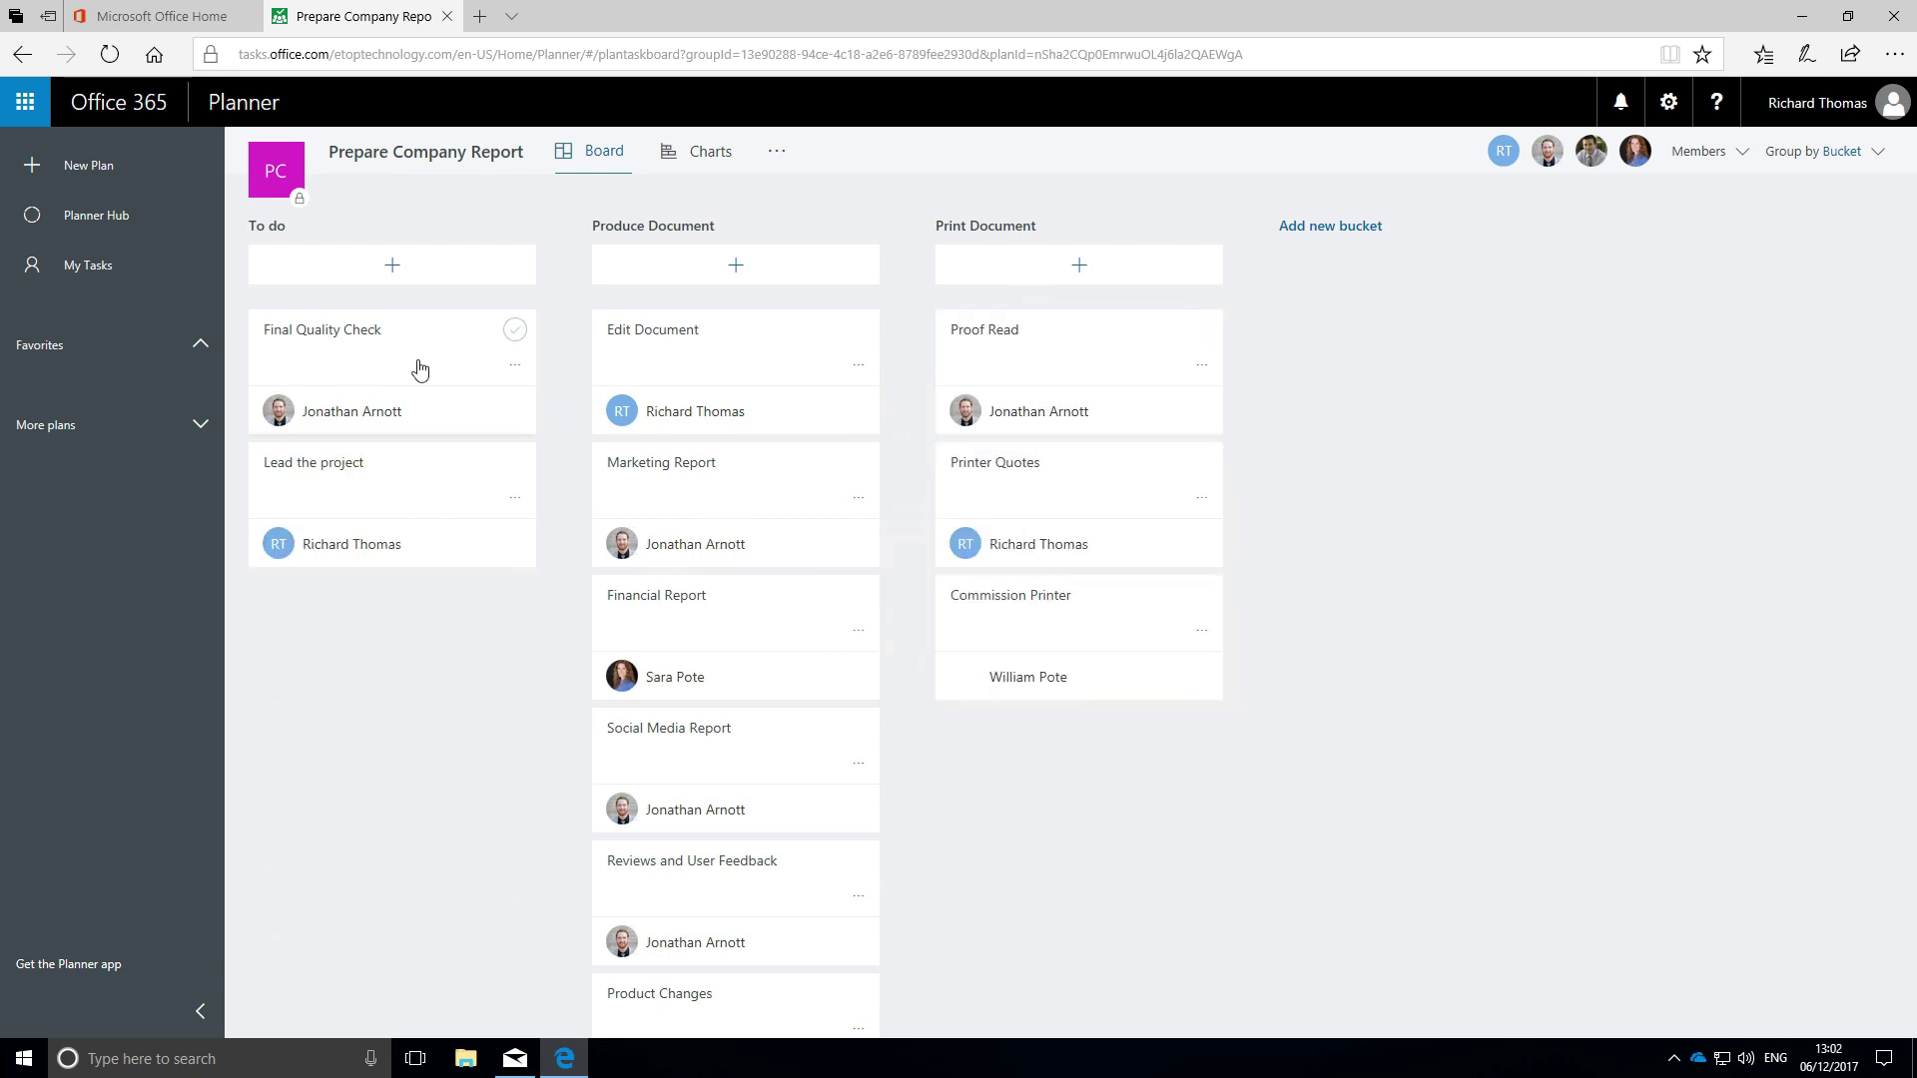
pyautogui.moveTo(421, 367); pyautogui.dragTo(1130, 764)
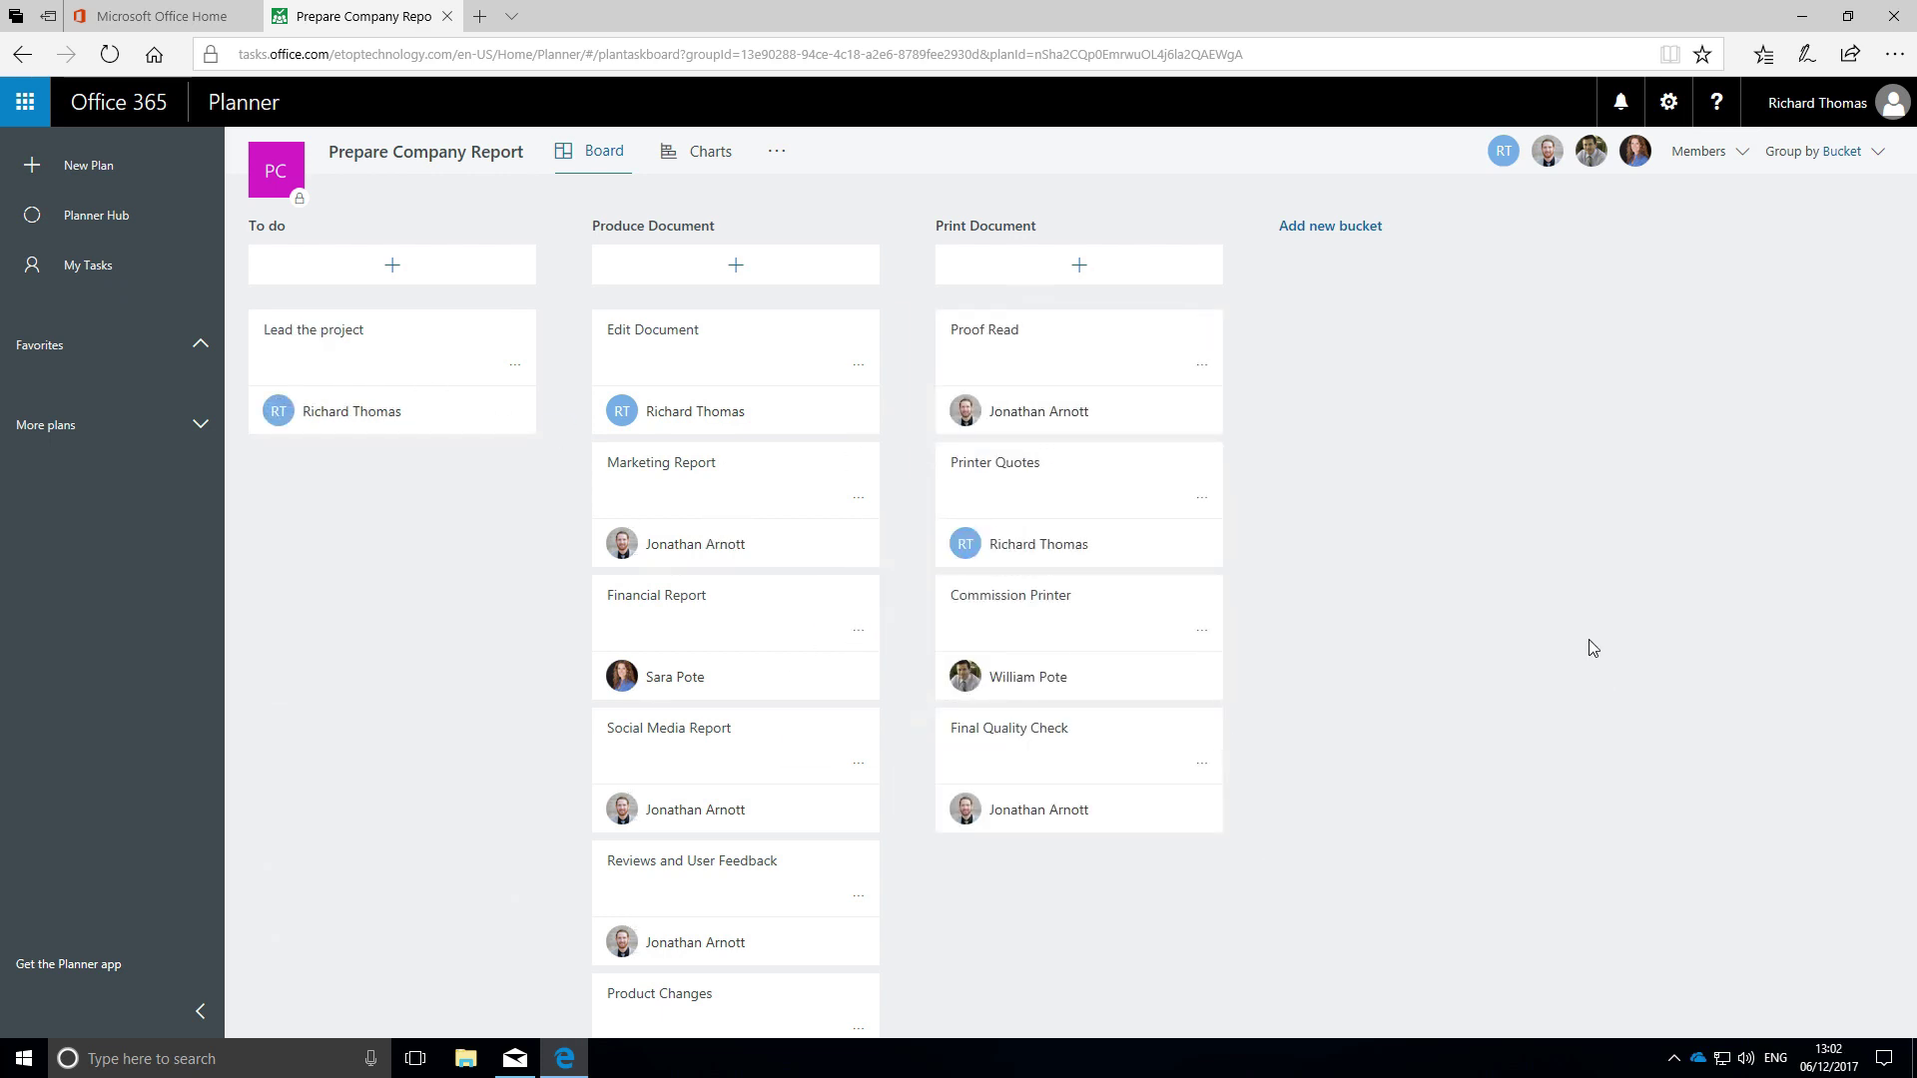
pyautogui.click(703, 150)
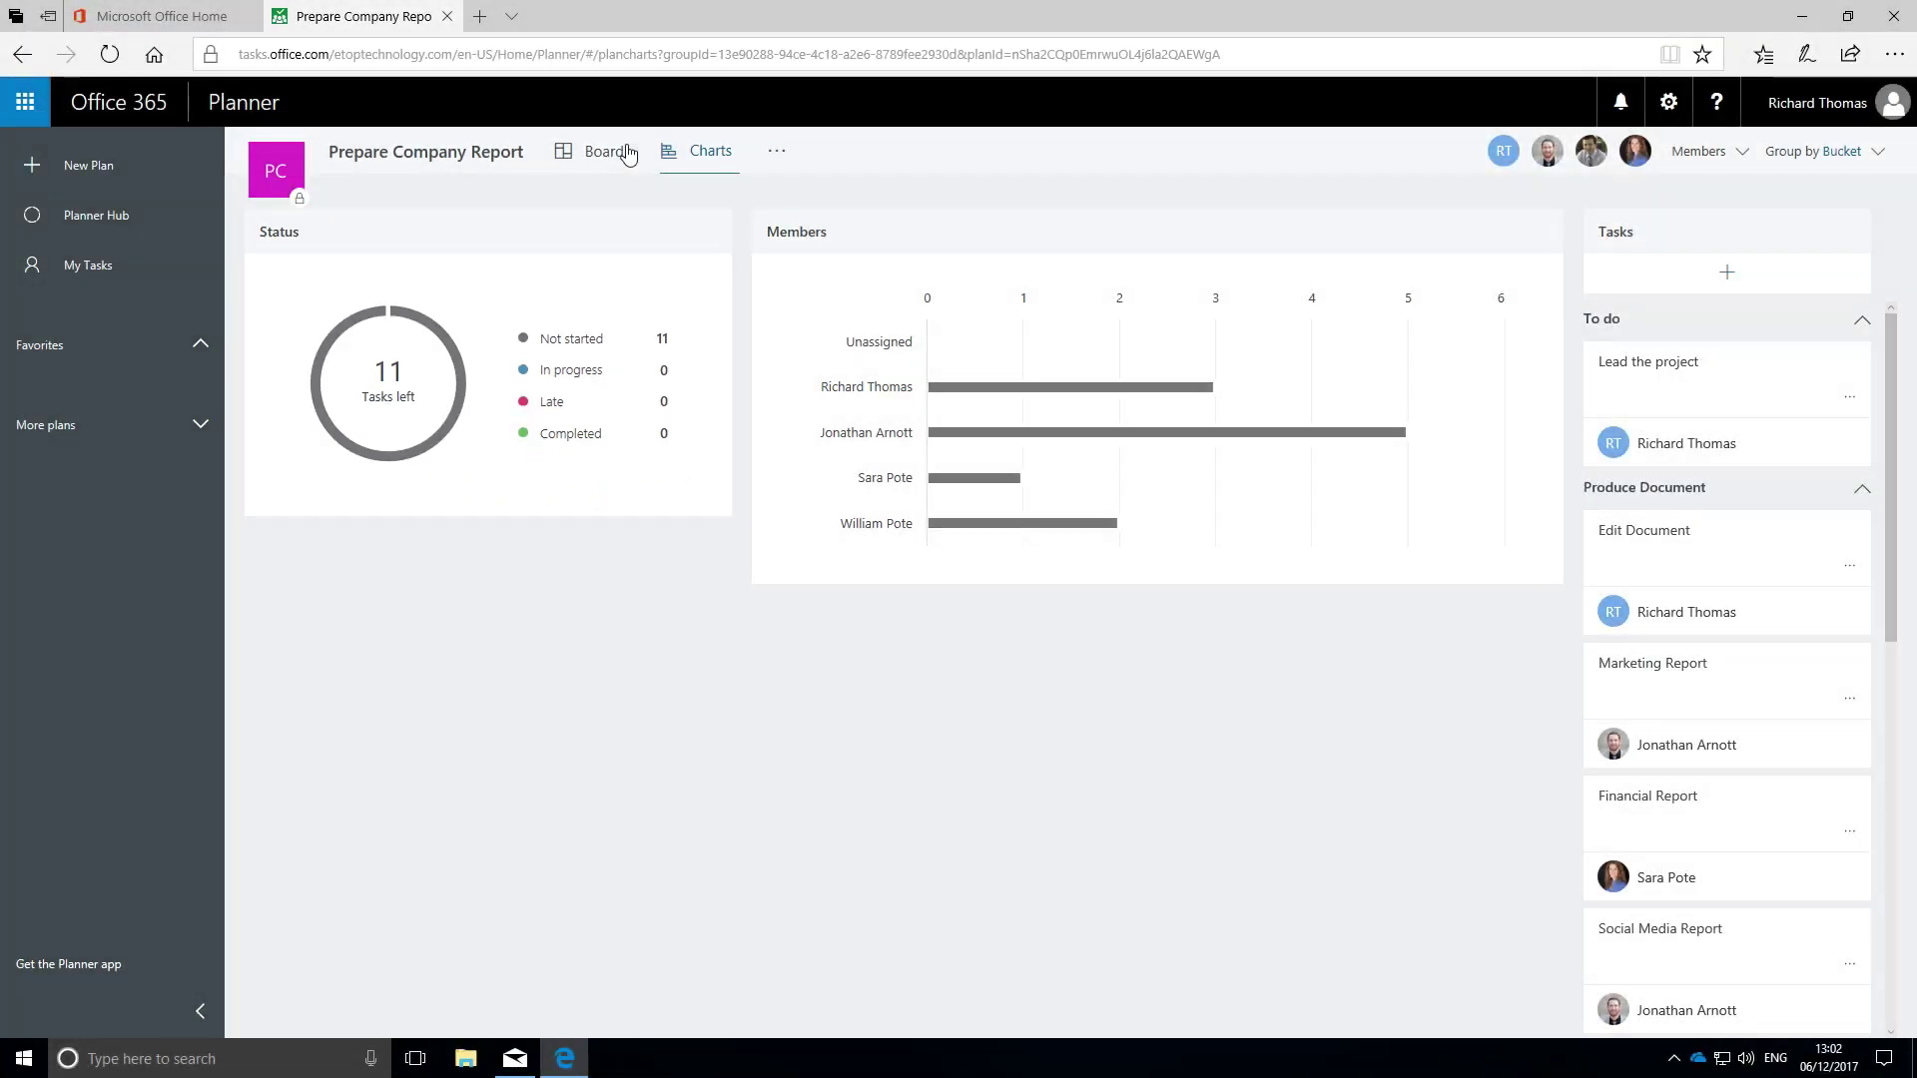
pyautogui.click(609, 152)
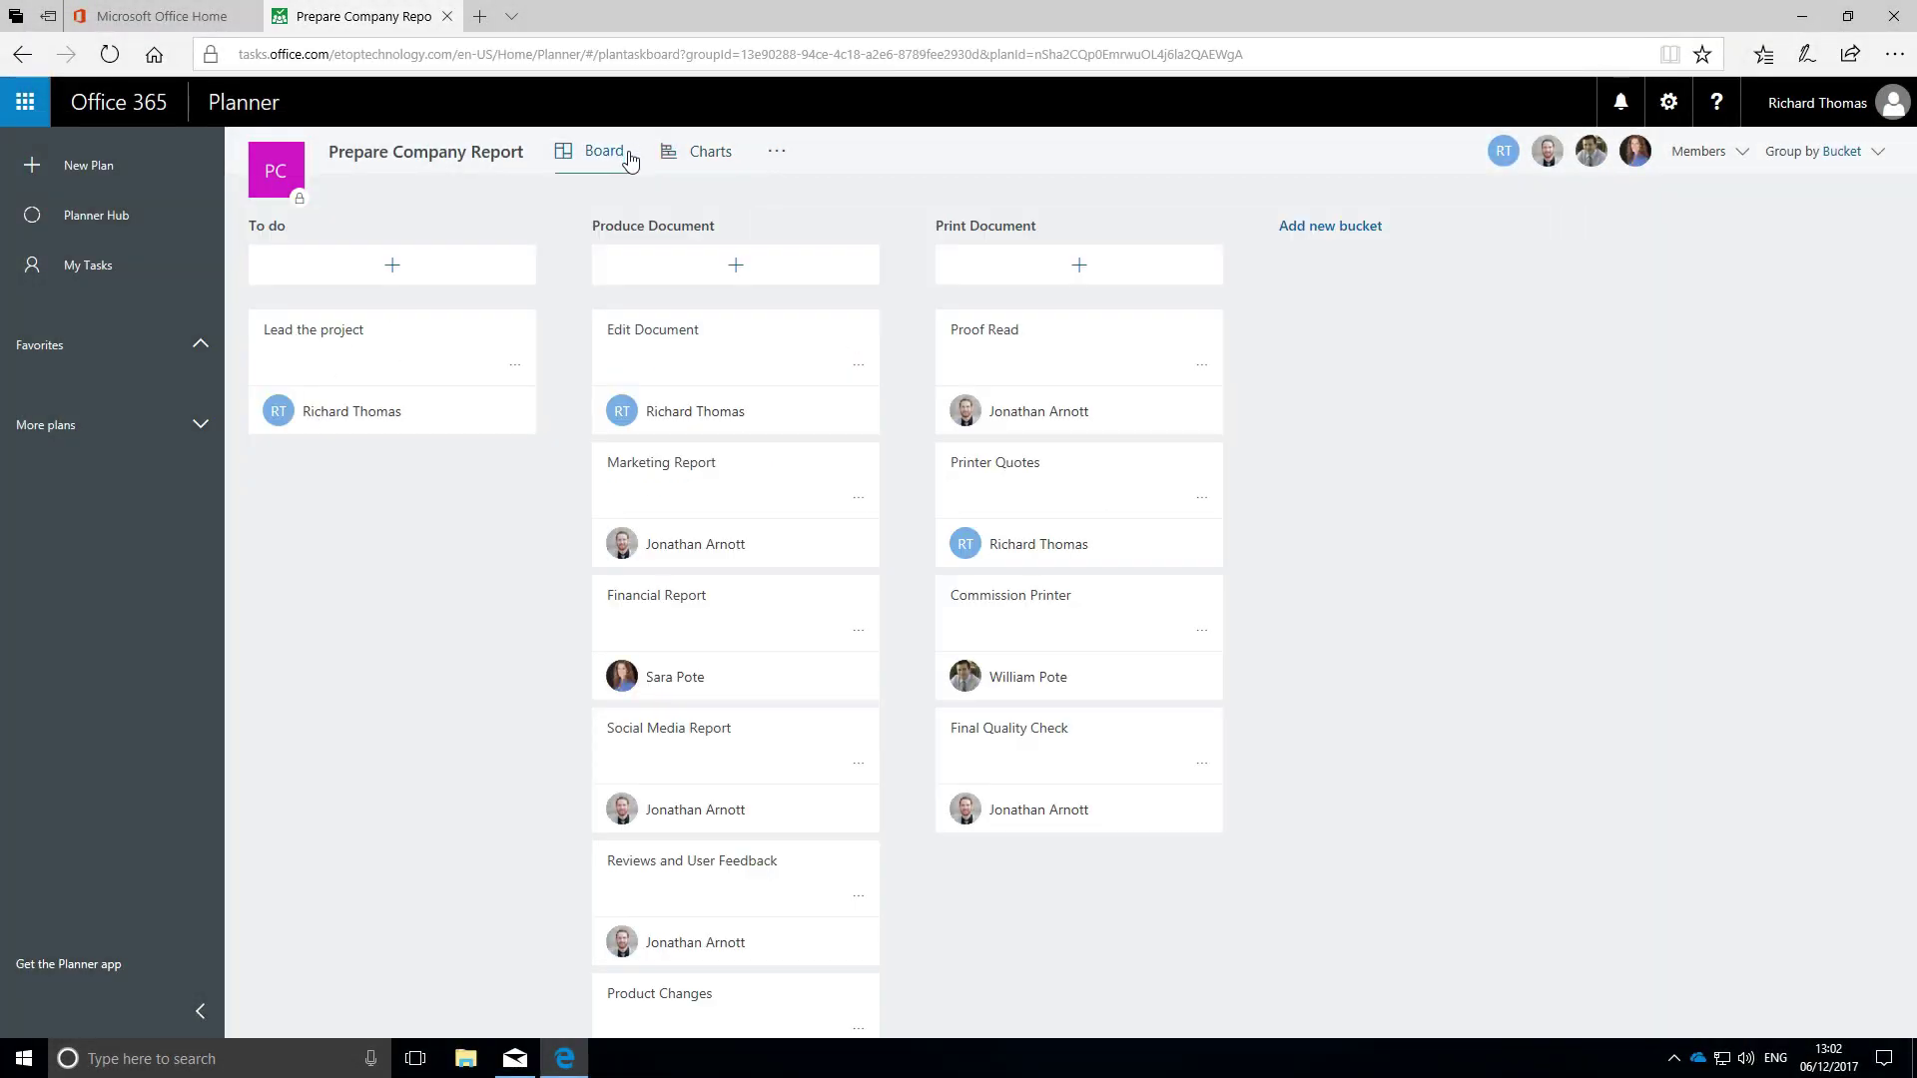
# - Set the Lead the project task's progress to In progress
pyautogui.click(392, 363)
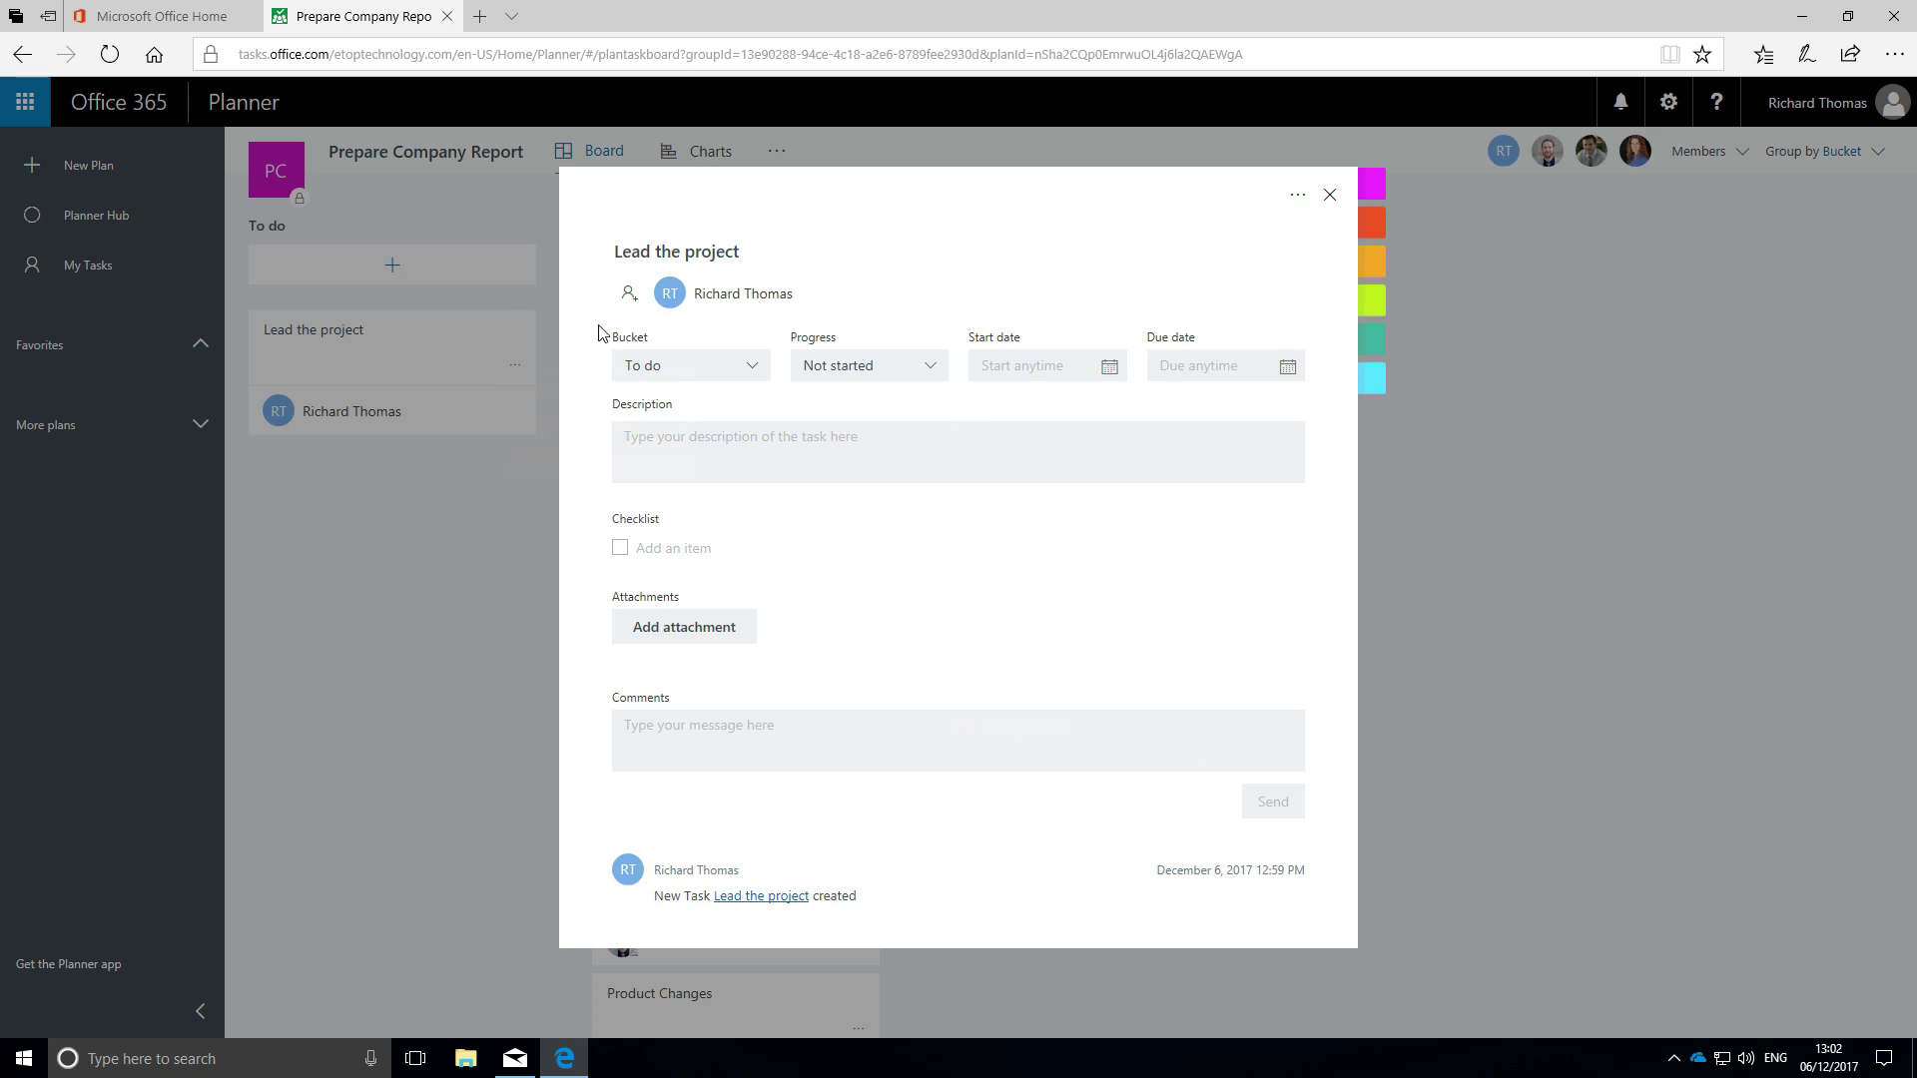
pyautogui.click(888, 366)
pyautogui.click(857, 446)
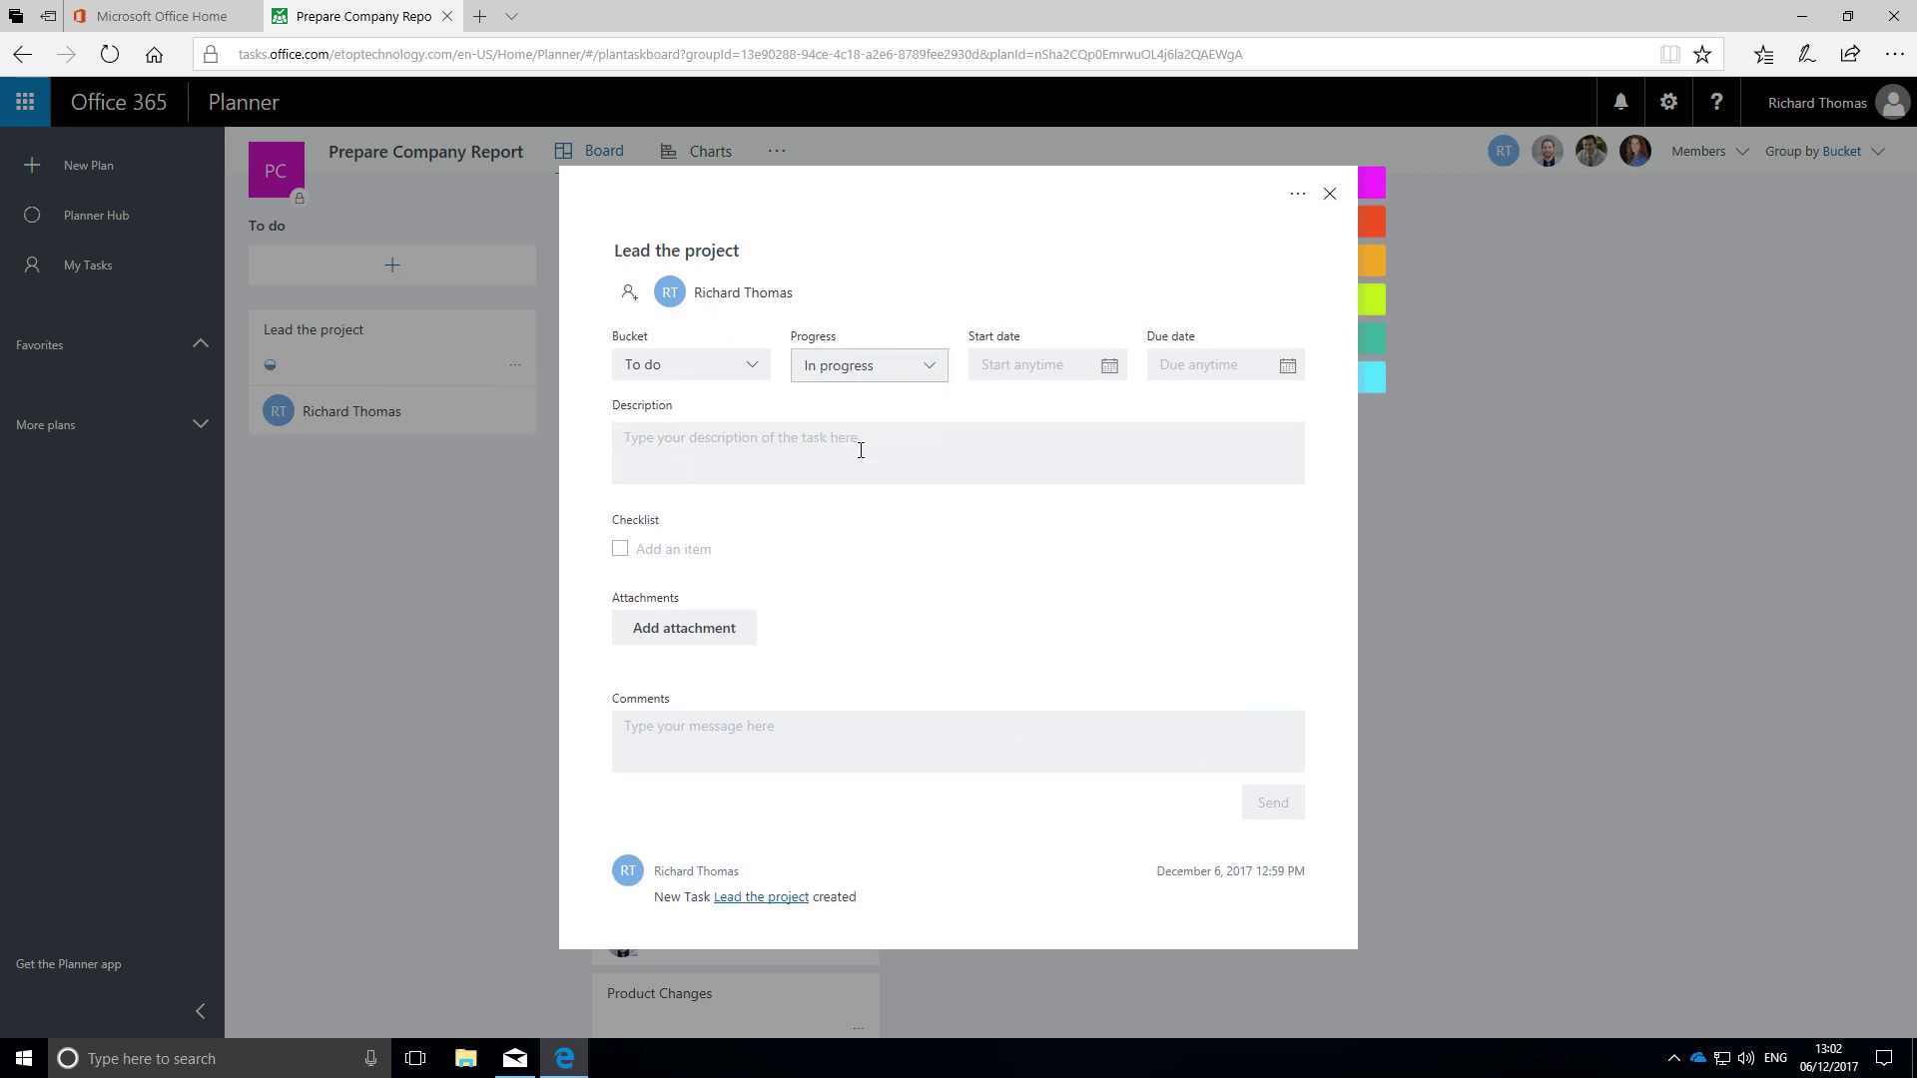
# - Give Lead the project start date 12/06/2017 and due date 01/27/2018
pyautogui.click(1110, 366)
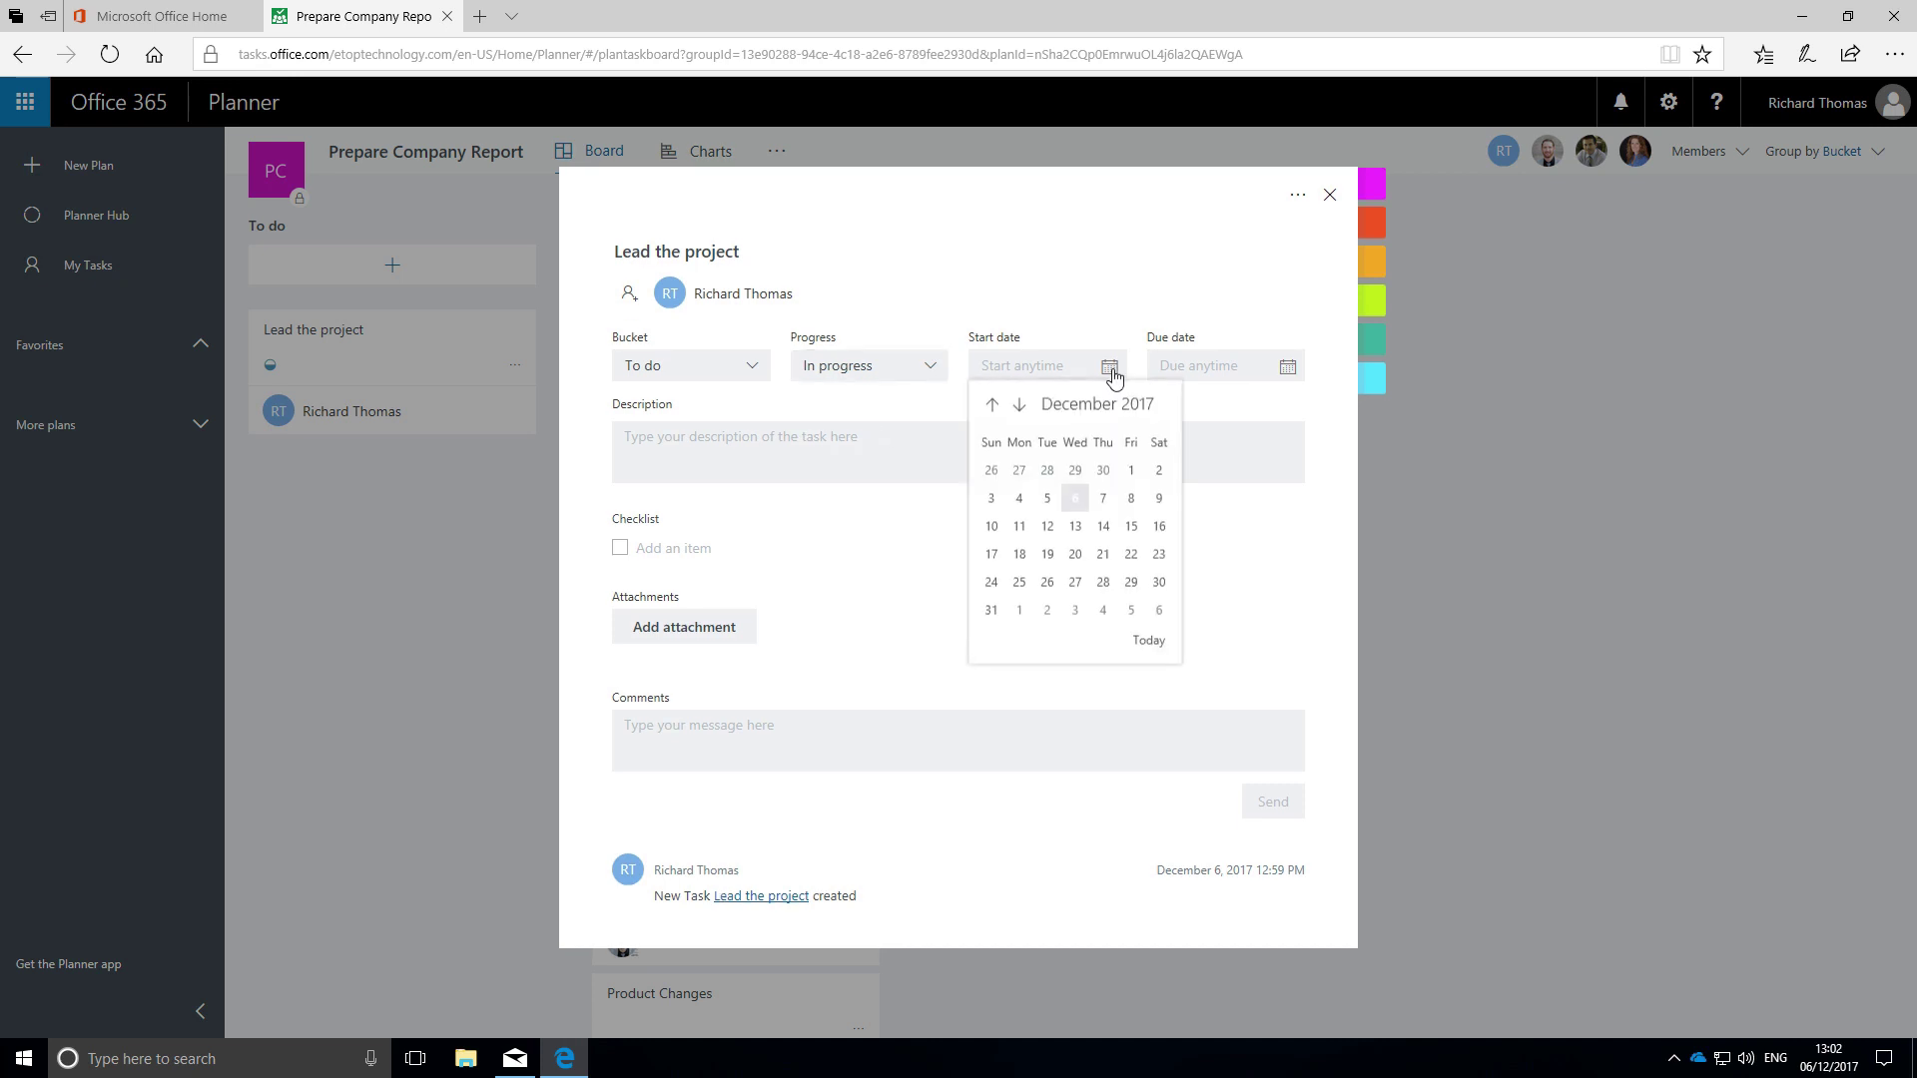
pyautogui.click(1074, 500)
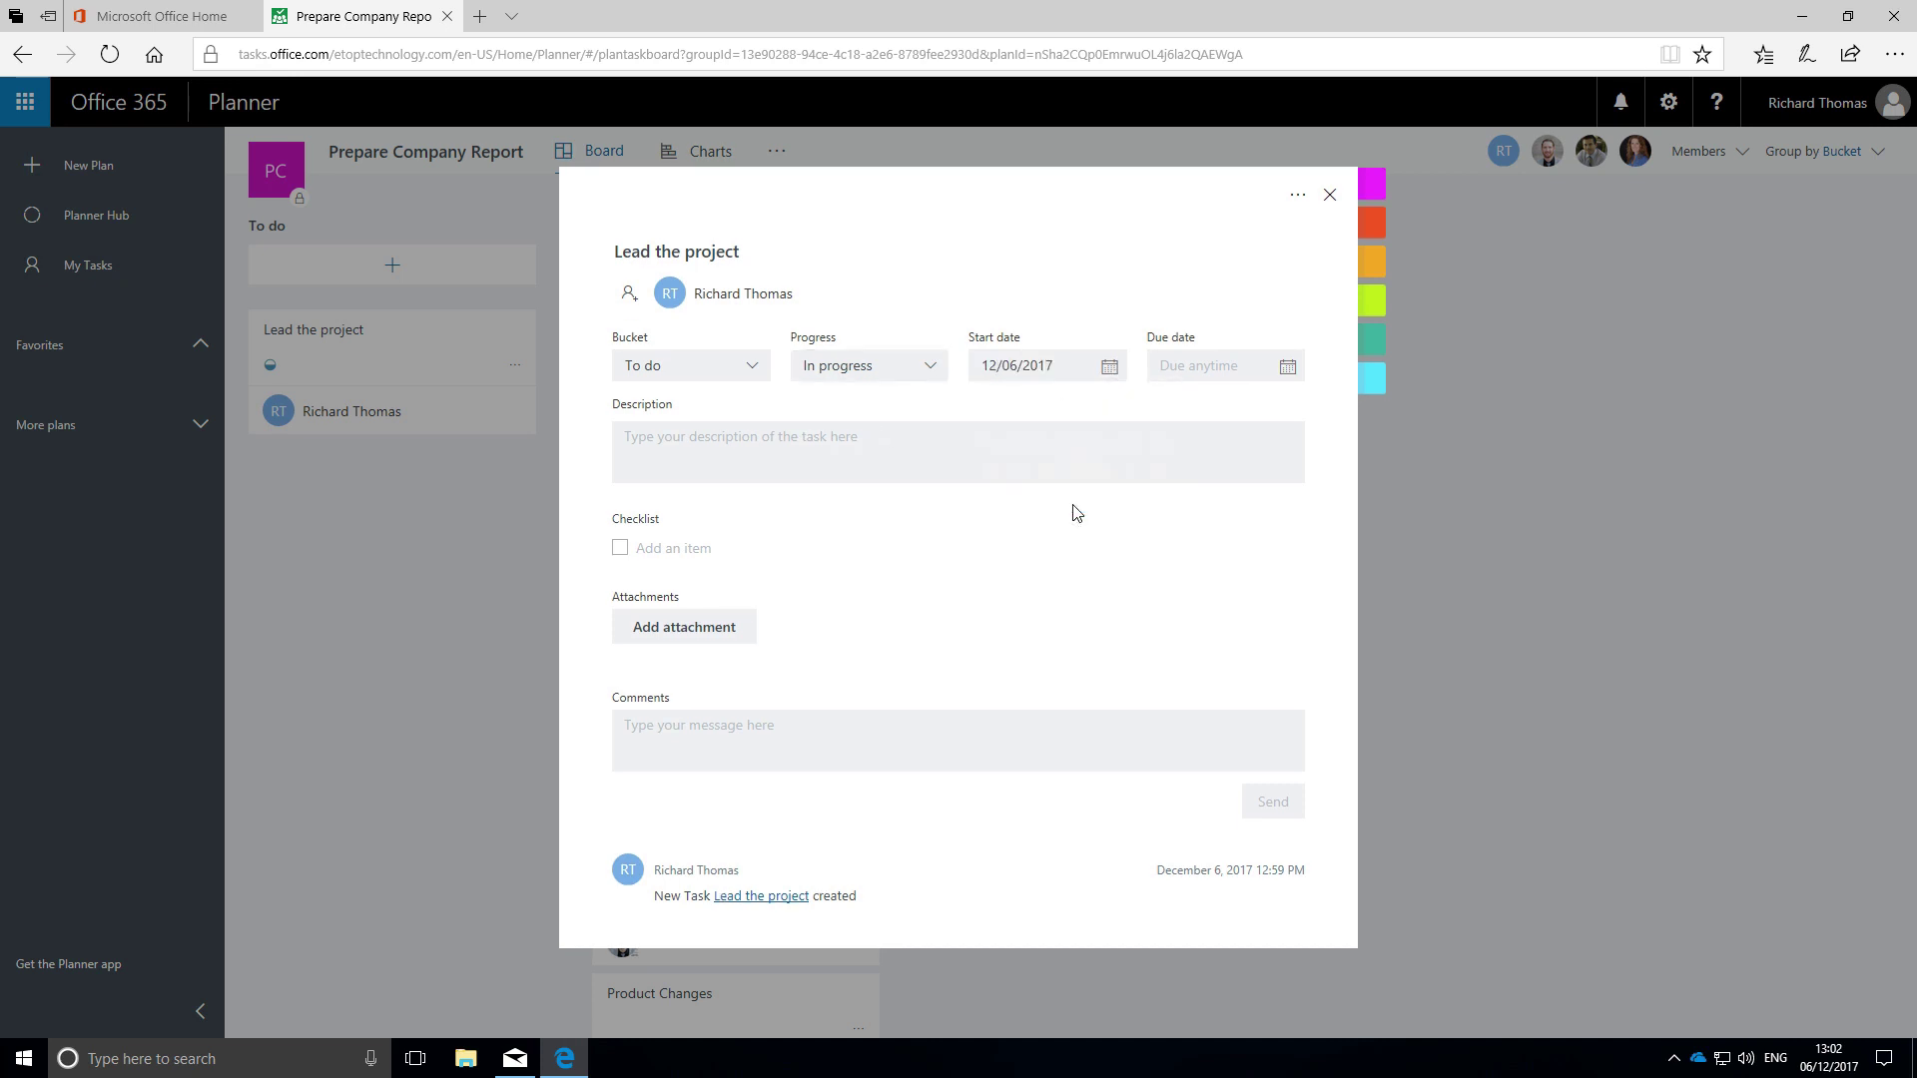
pyautogui.click(1289, 368)
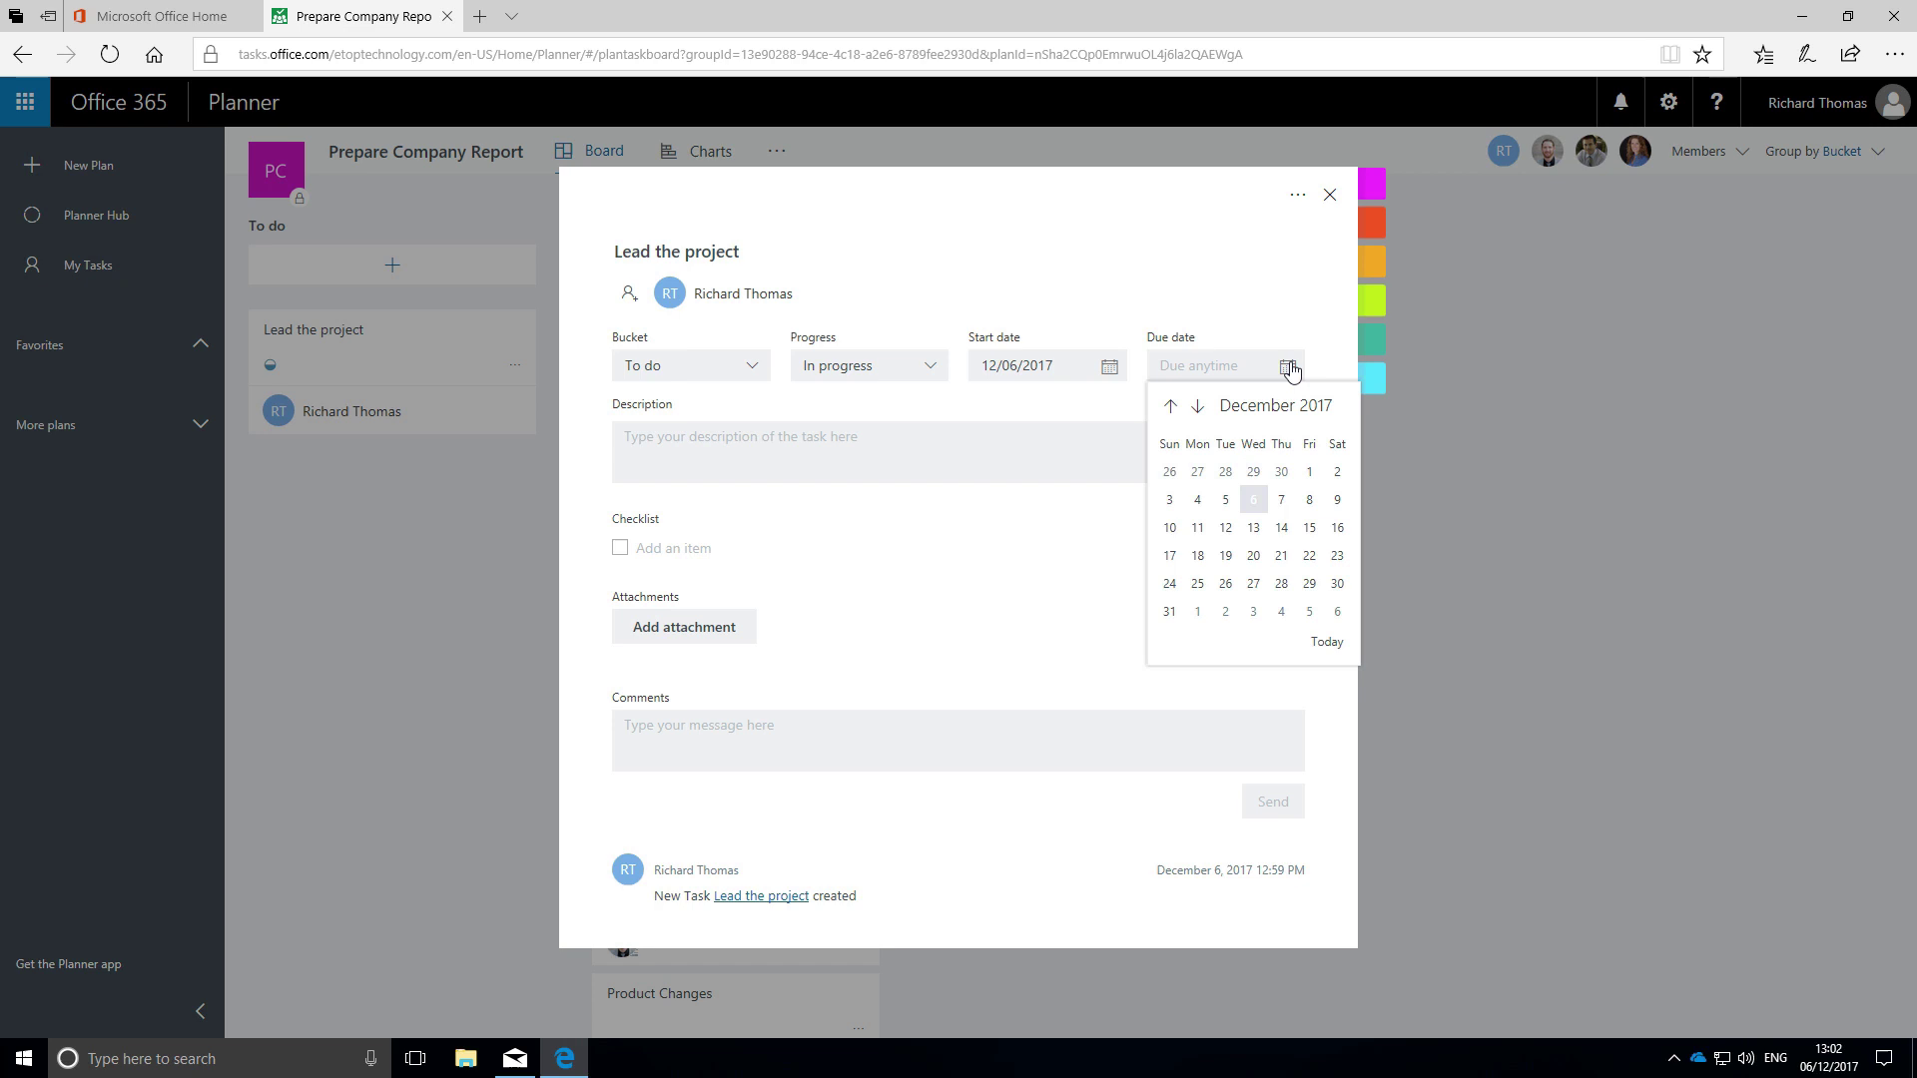
pyautogui.click(1199, 406)
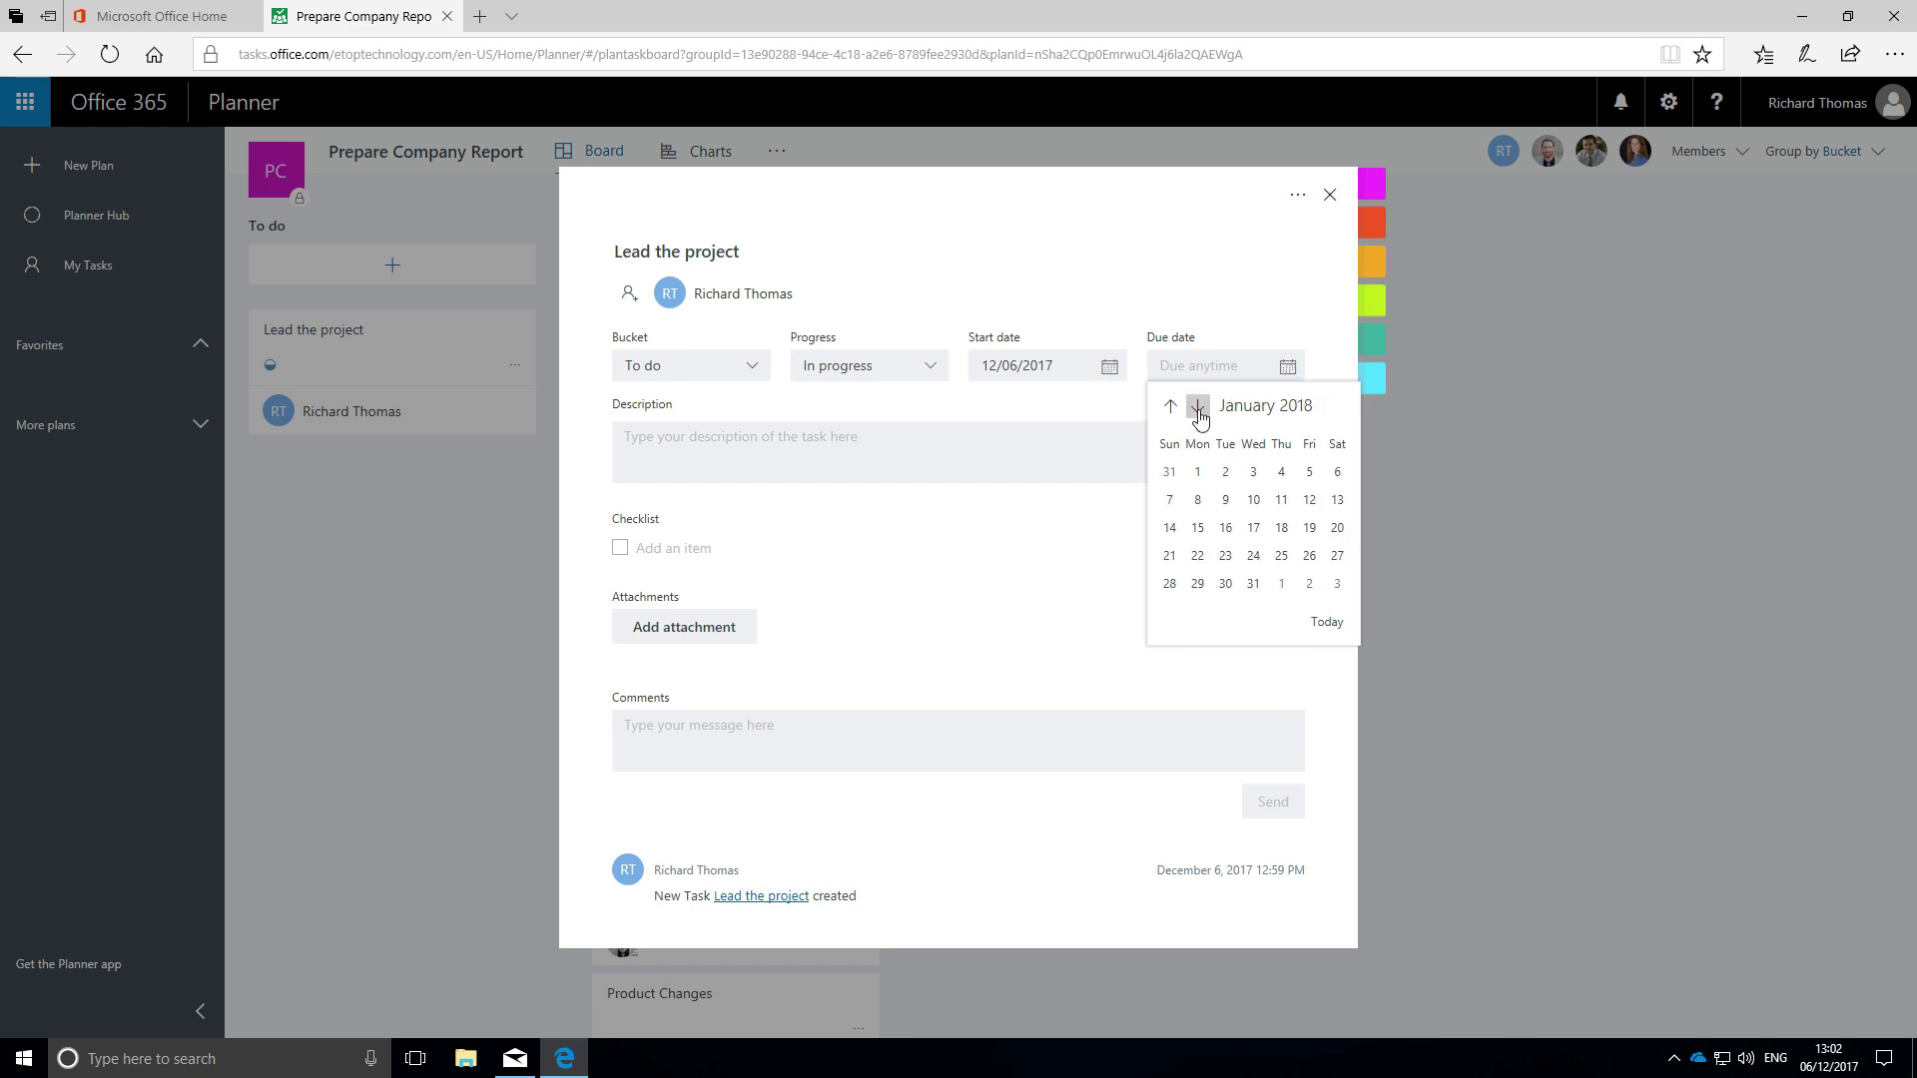
pyautogui.click(1338, 556)
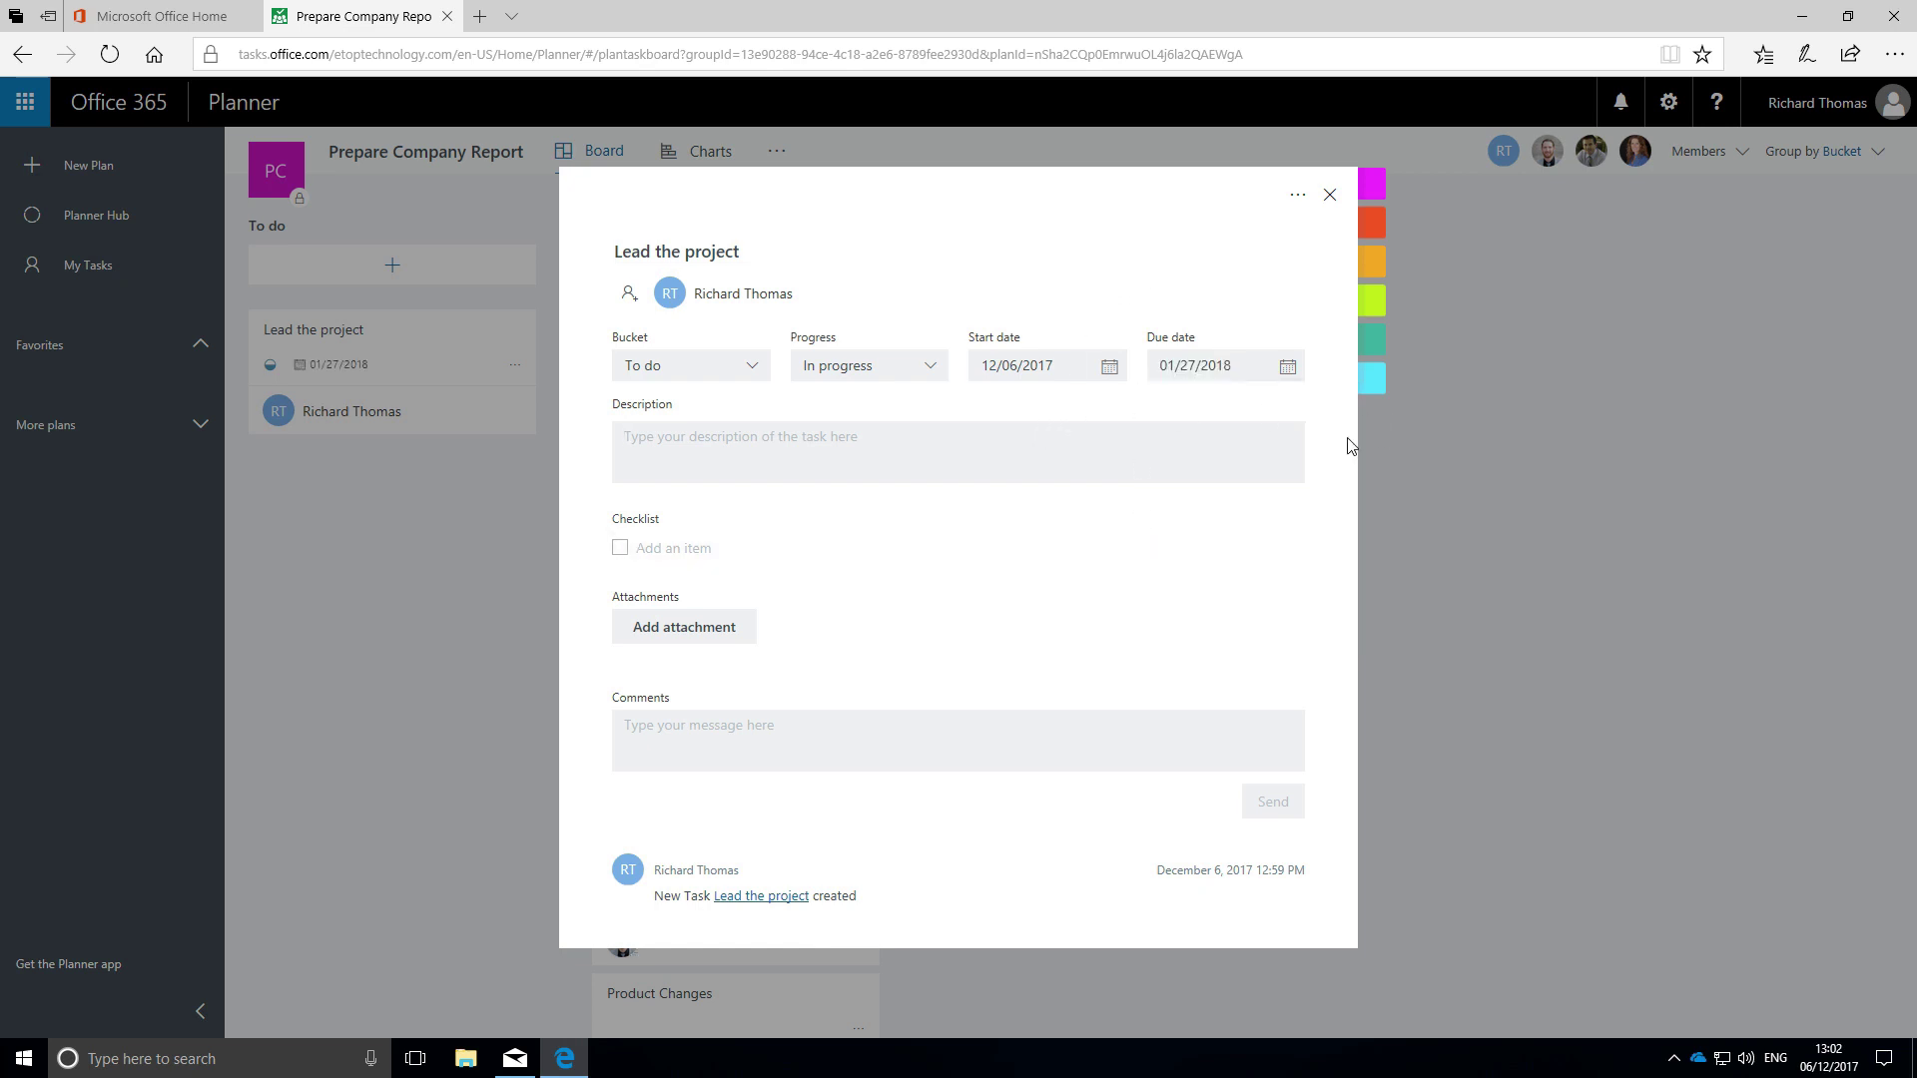
pyautogui.write('Lead the production and ')
pyautogui.write('printing of the report.')
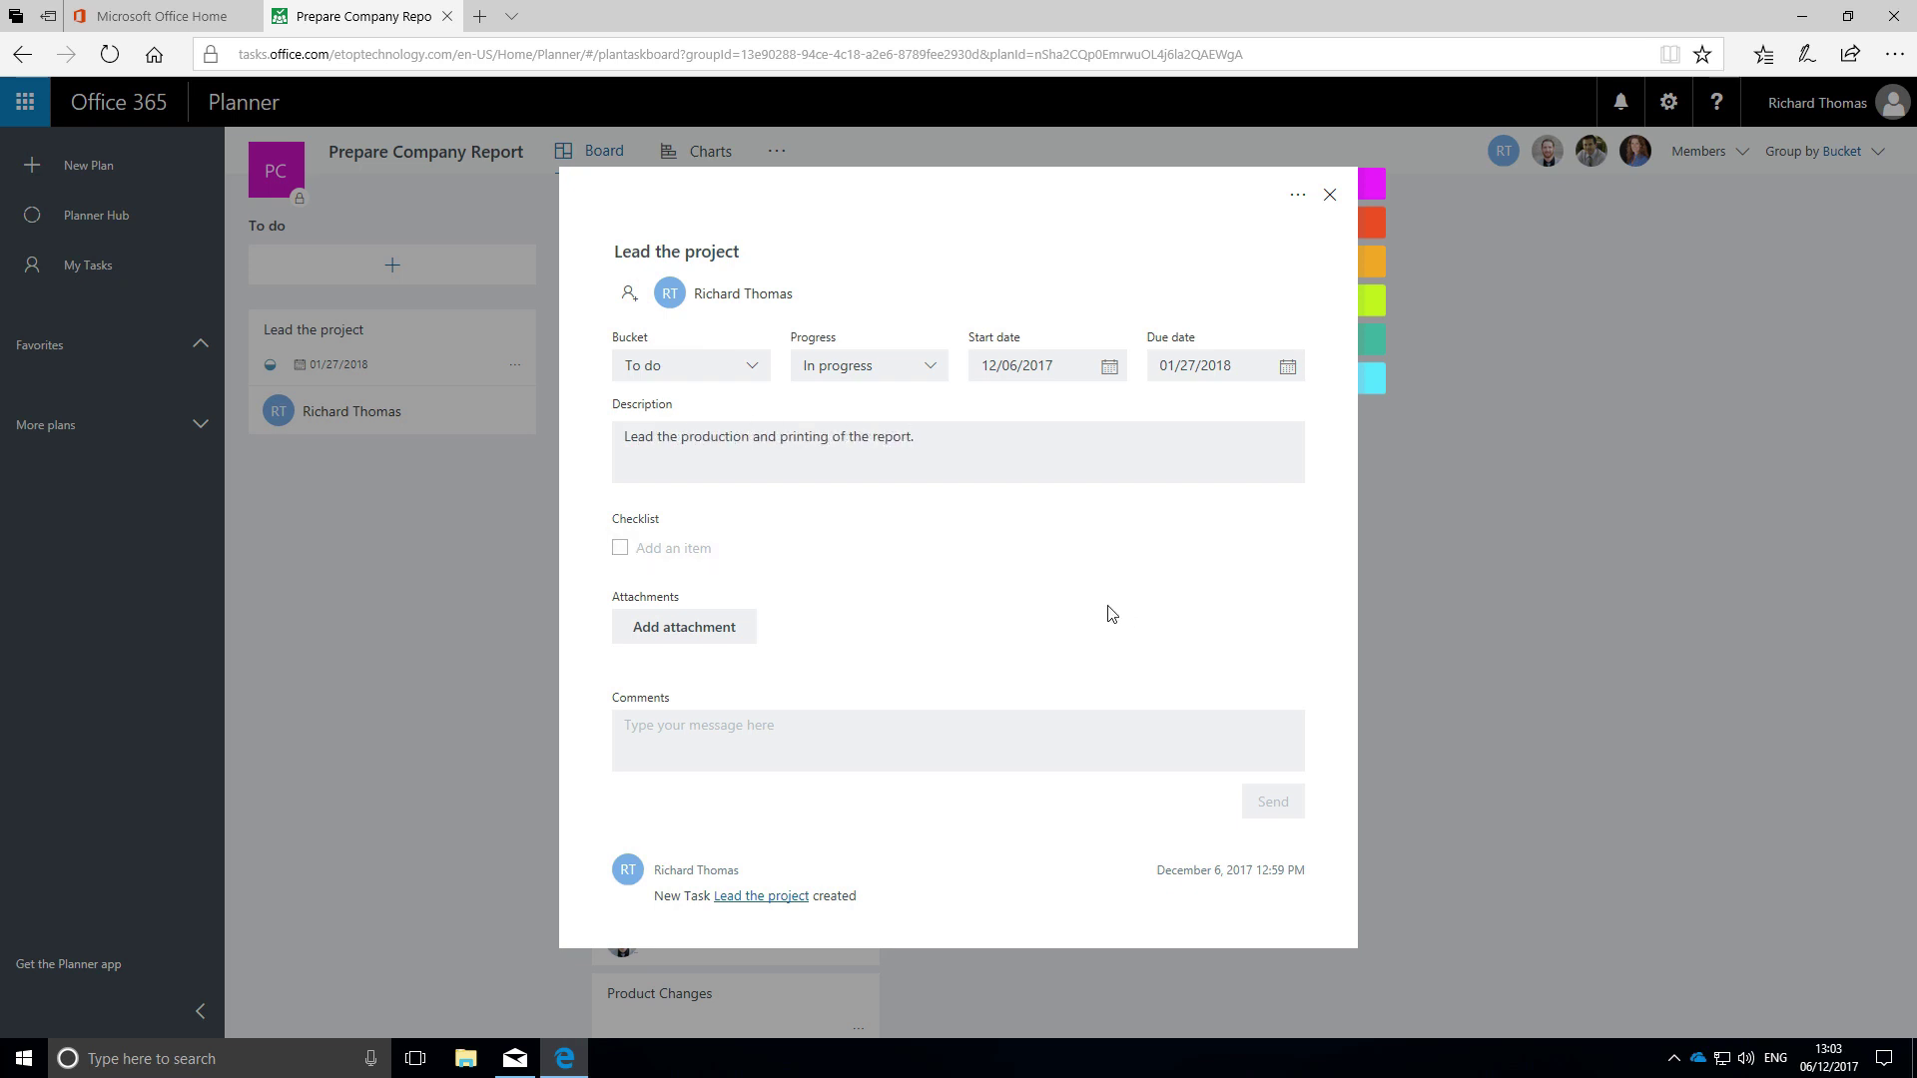
pyautogui.click(1328, 194)
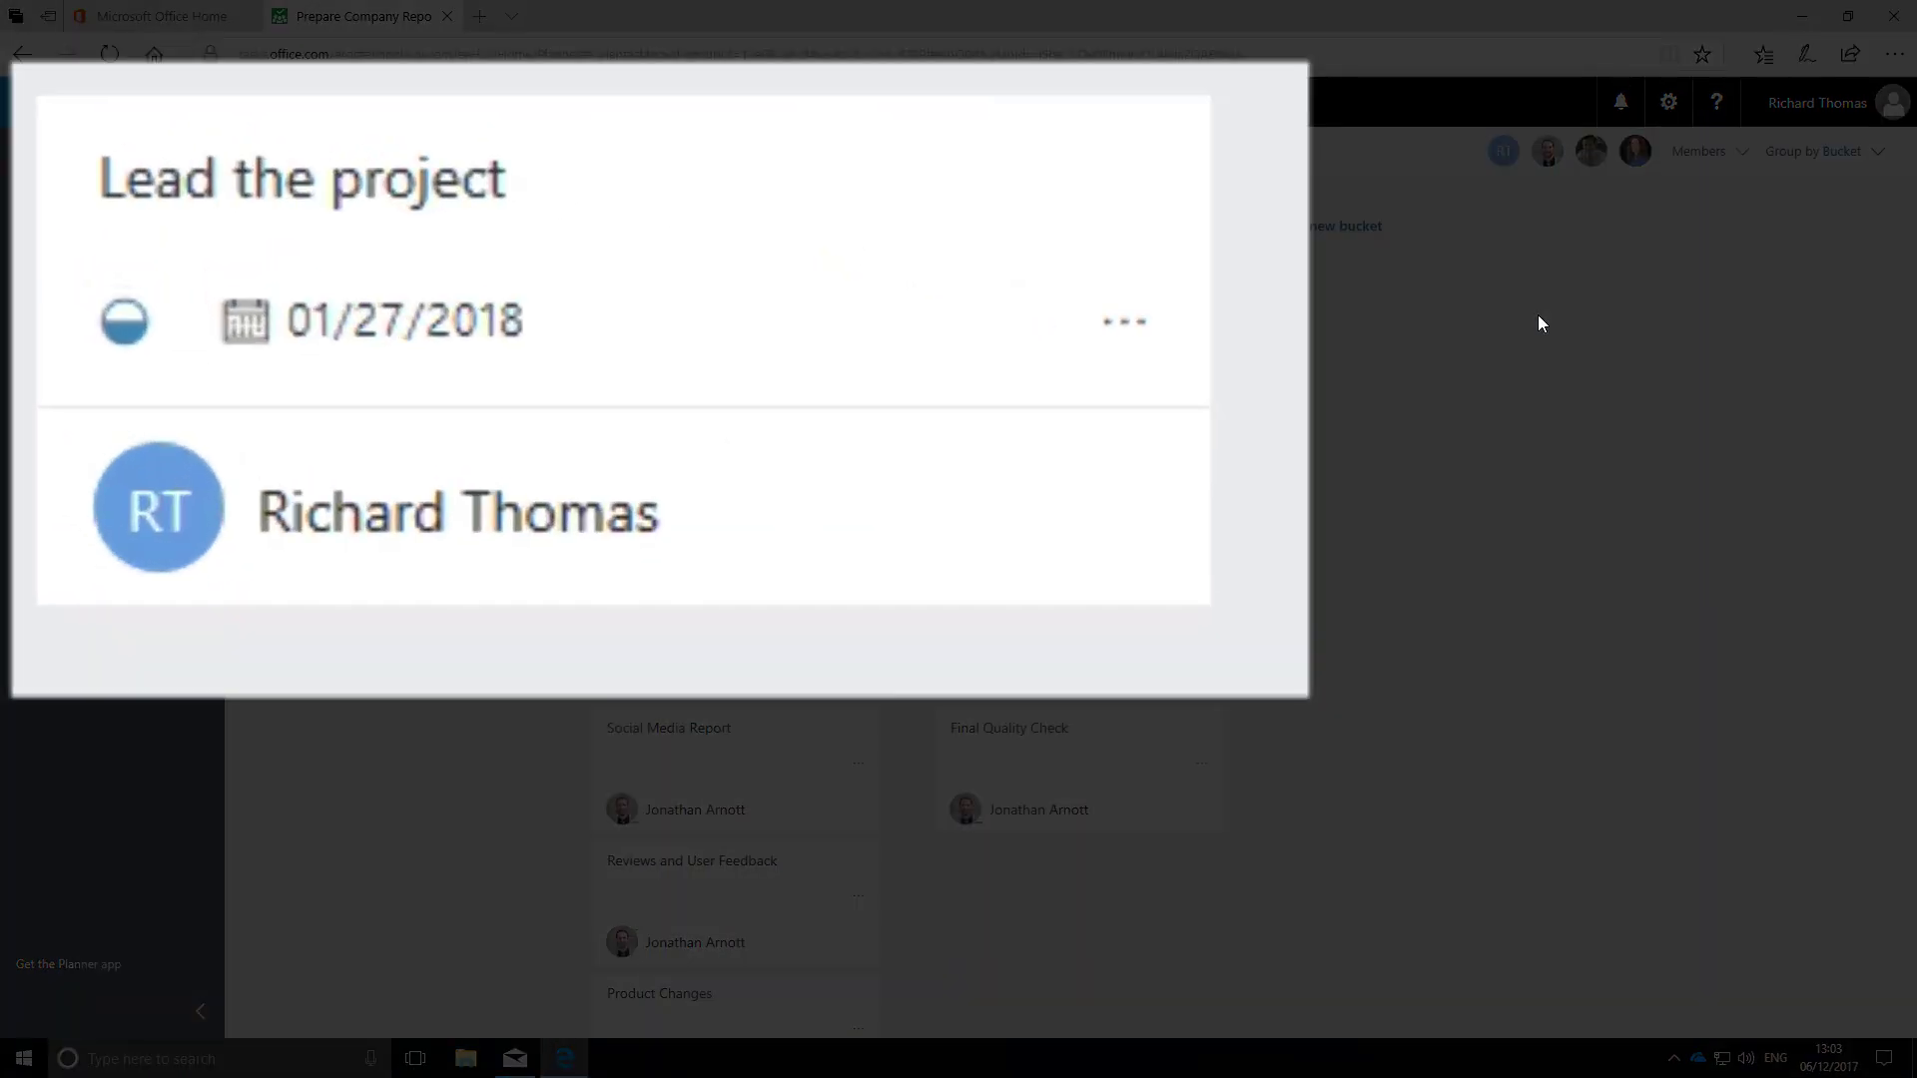
pyautogui.moveTo(623, 349)
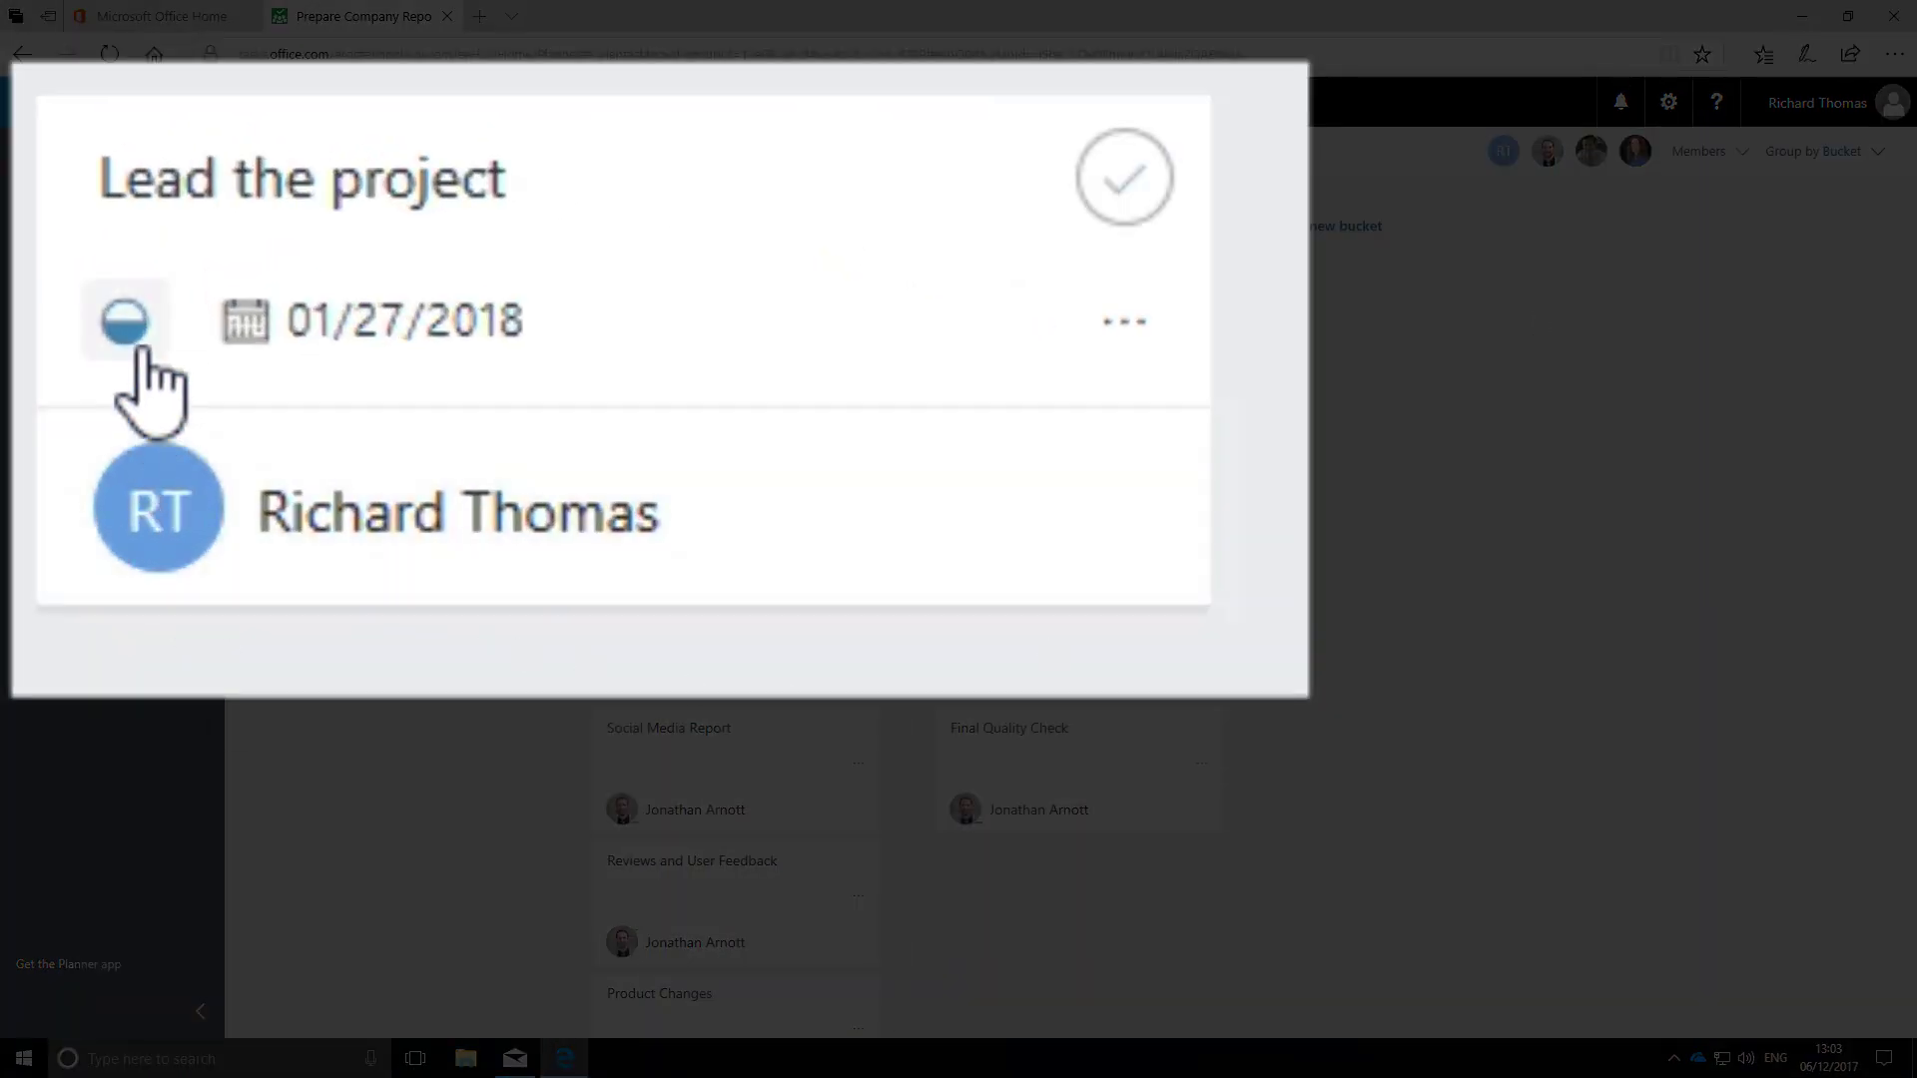
# - Keep Lead the project In progress and comment about getting the documentation to the editor
pyautogui.click(126, 322)
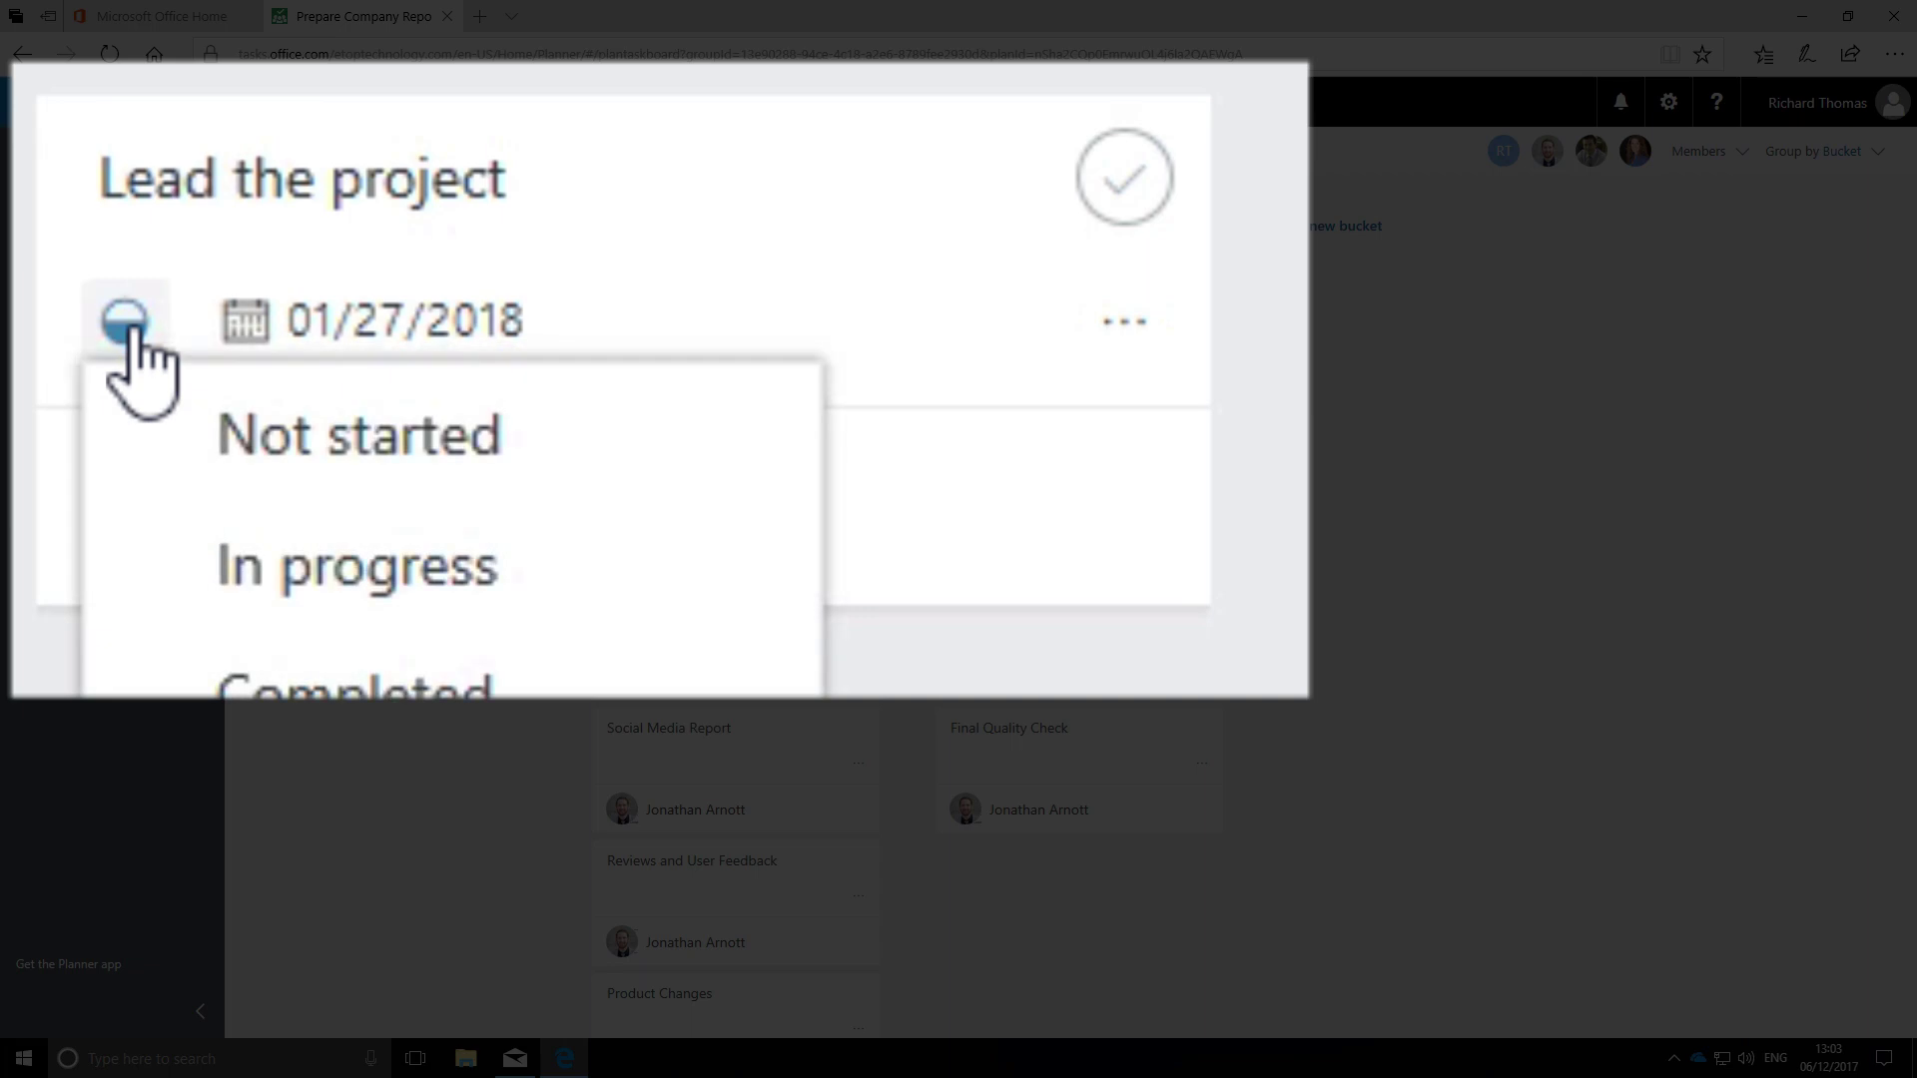
pyautogui.click(225, 566)
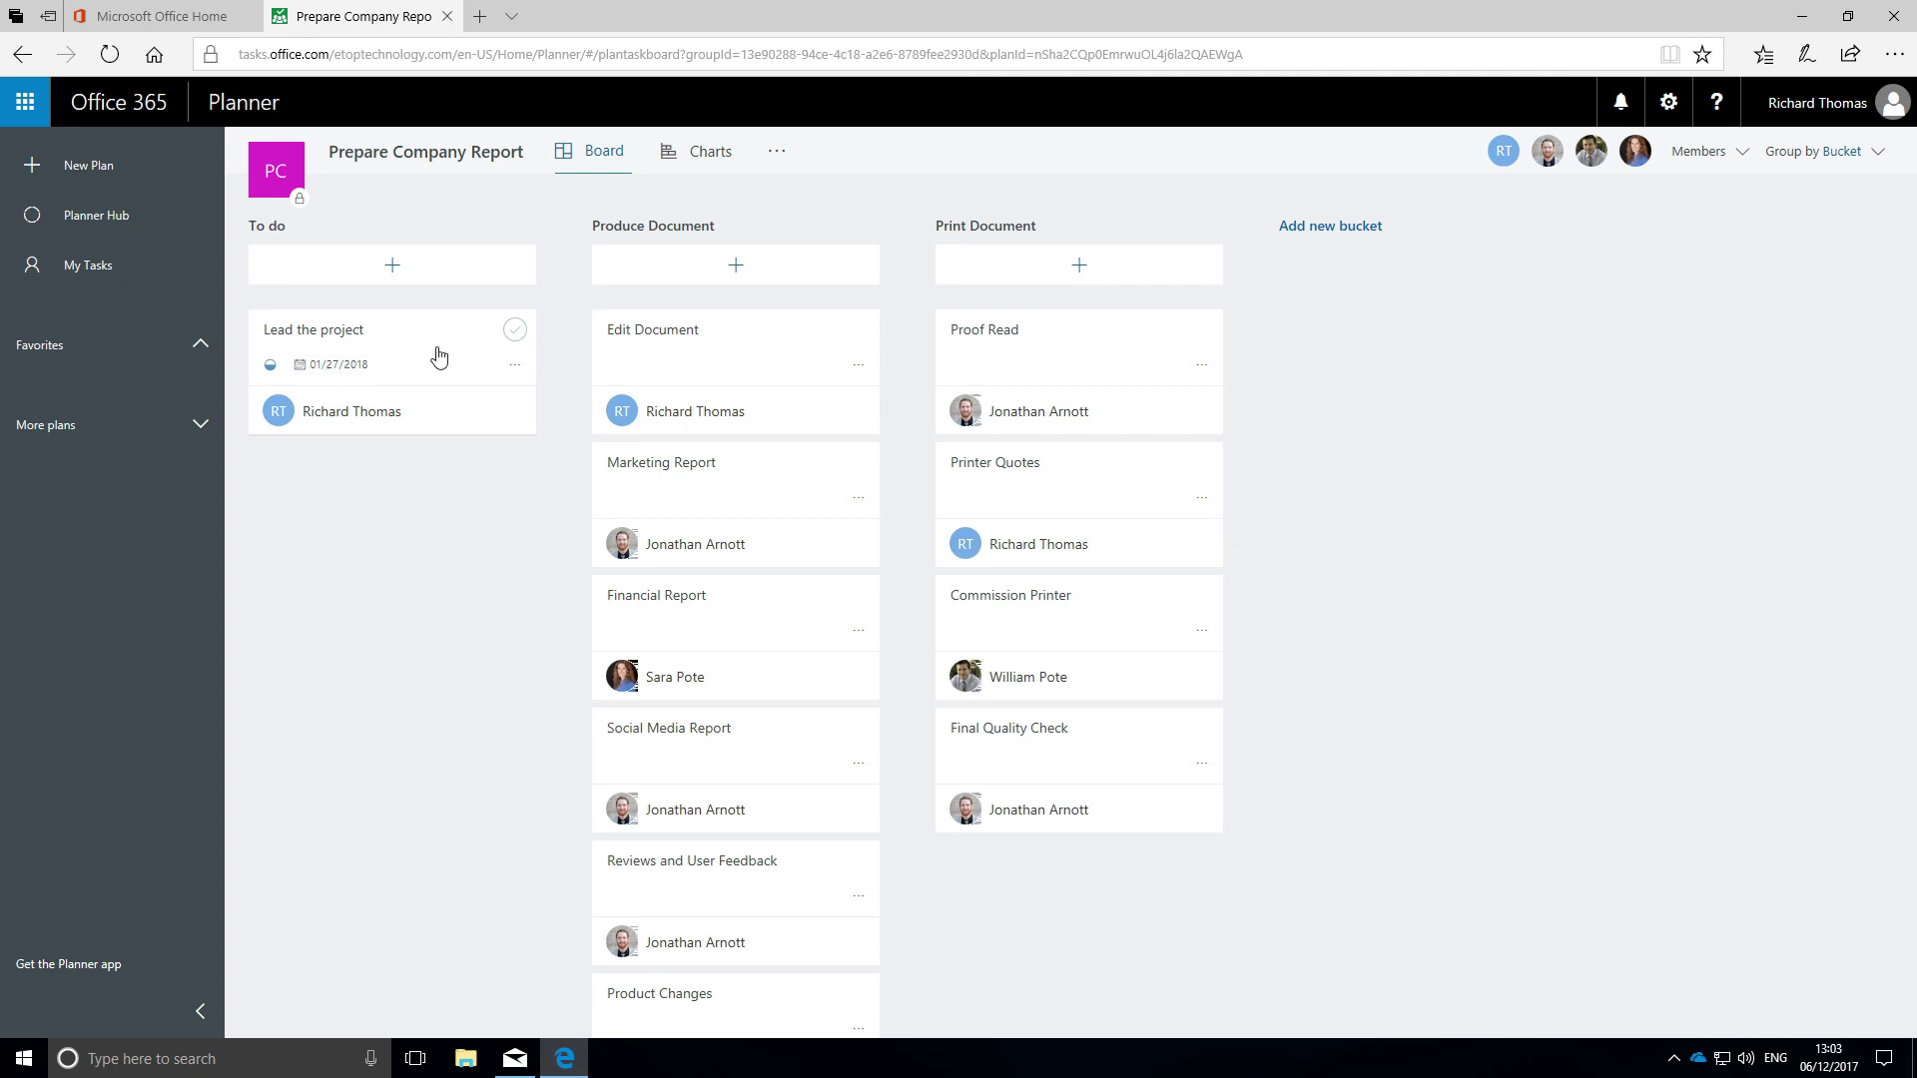
pyautogui.click(438, 357)
pyautogui.click(959, 734)
pyautogui.write('Hi folks.  We')
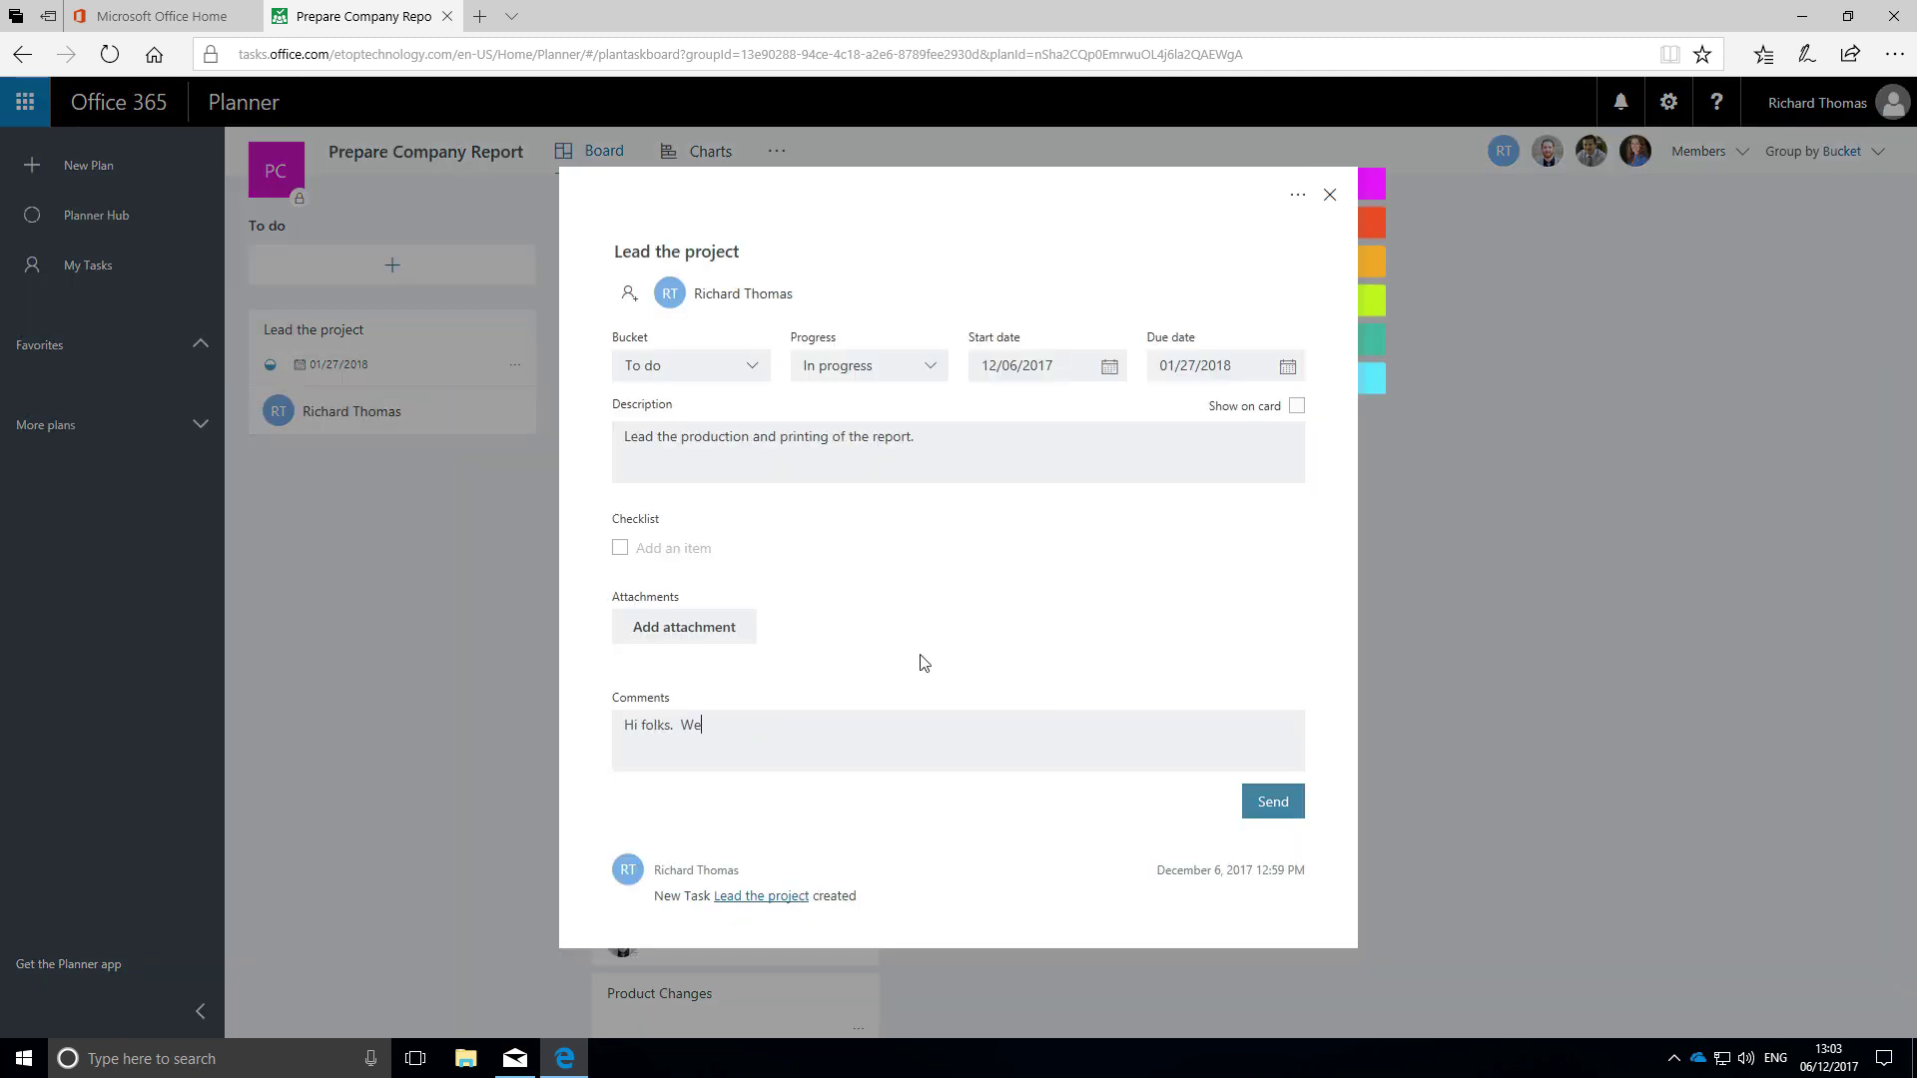
pyautogui.write("'re off!  Let's get the documentati")
pyautogui.write('on to the editor - me!')
pyautogui.click(1274, 800)
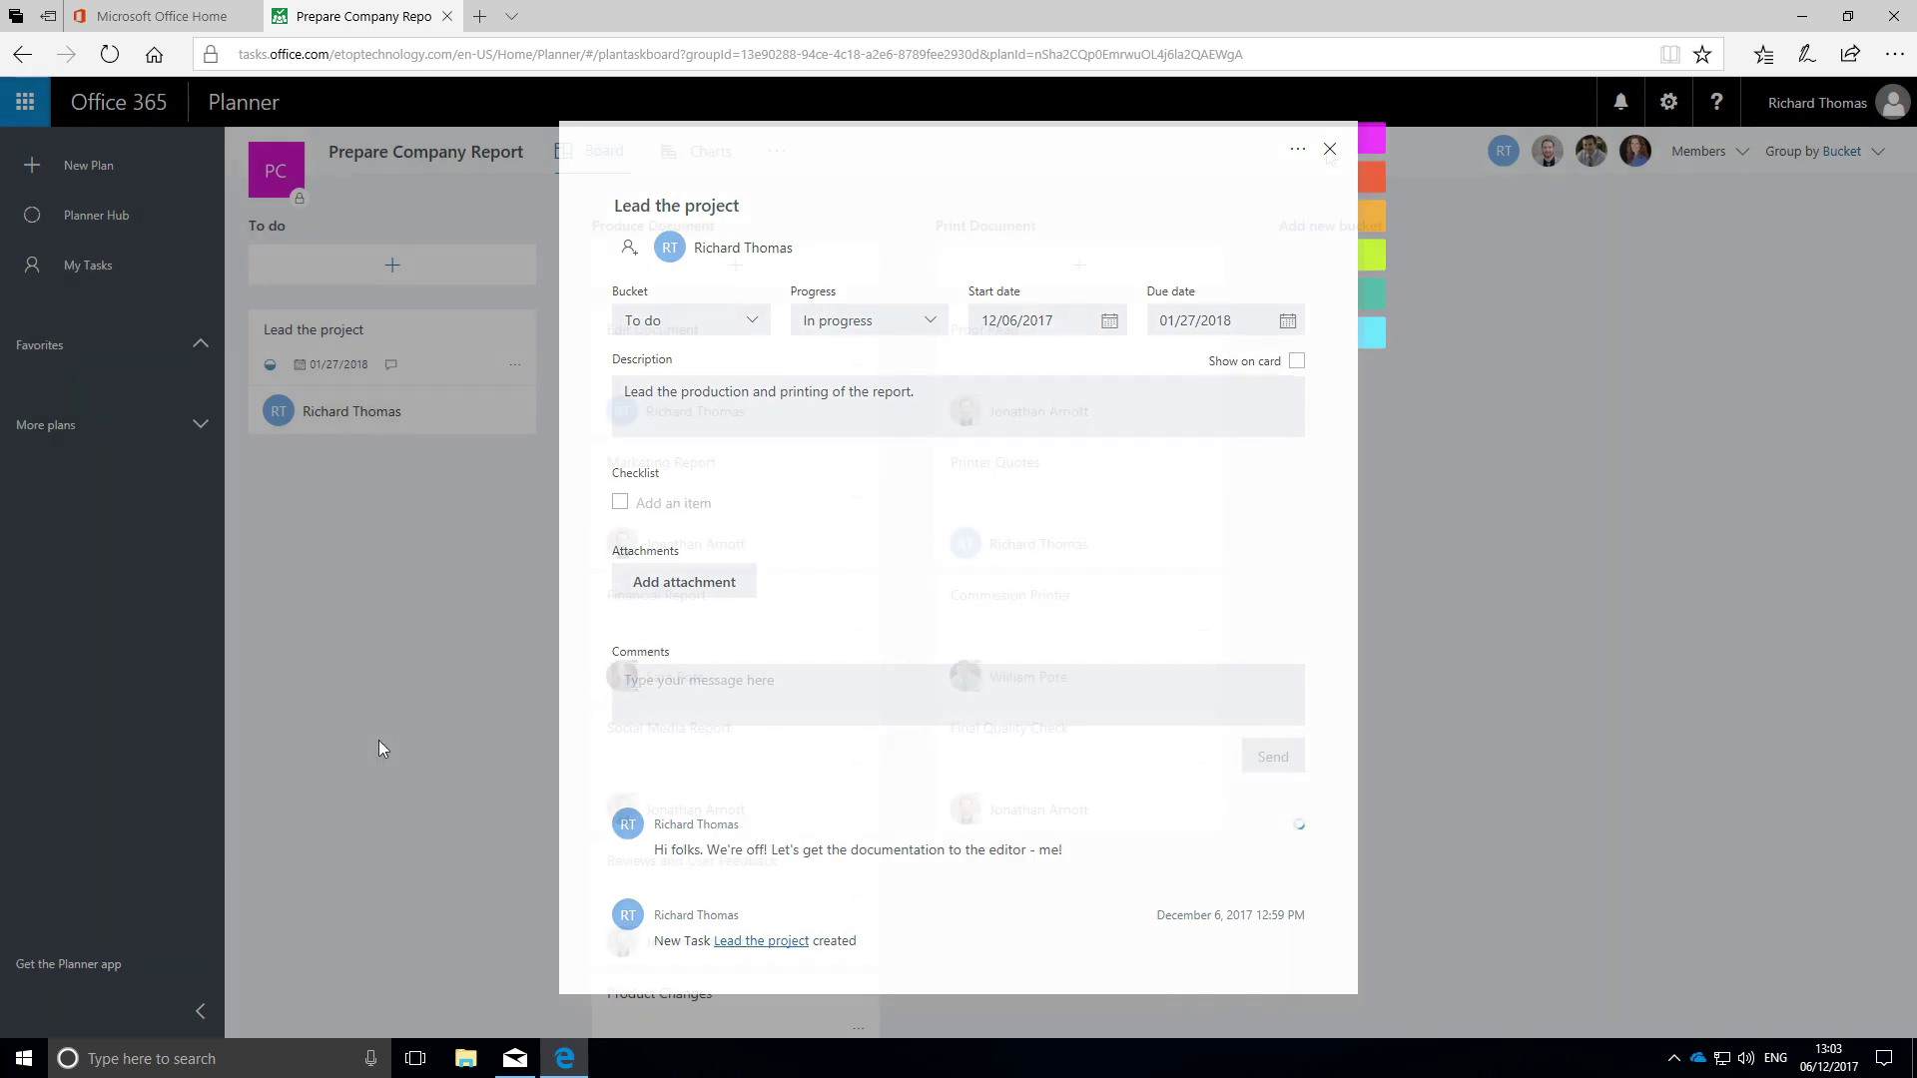
pyautogui.click(378, 739)
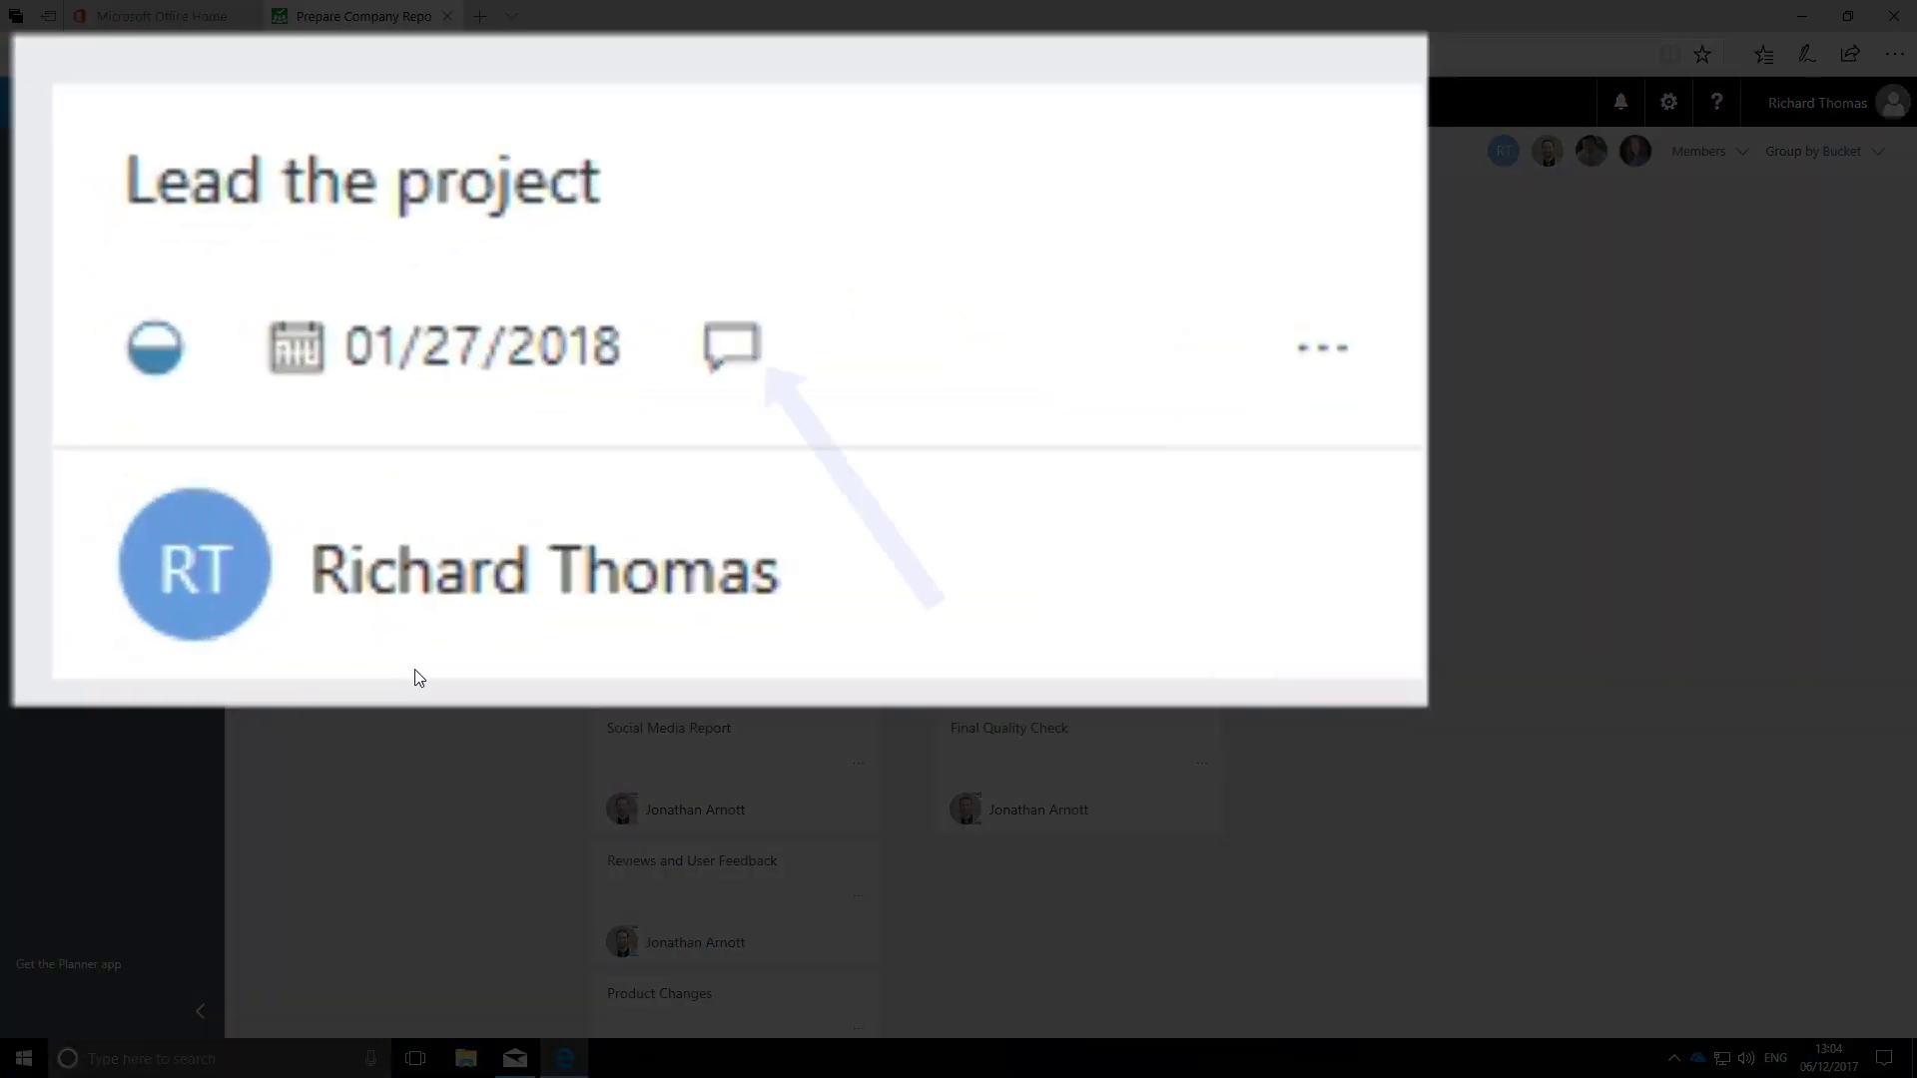
pyautogui.click(1321, 350)
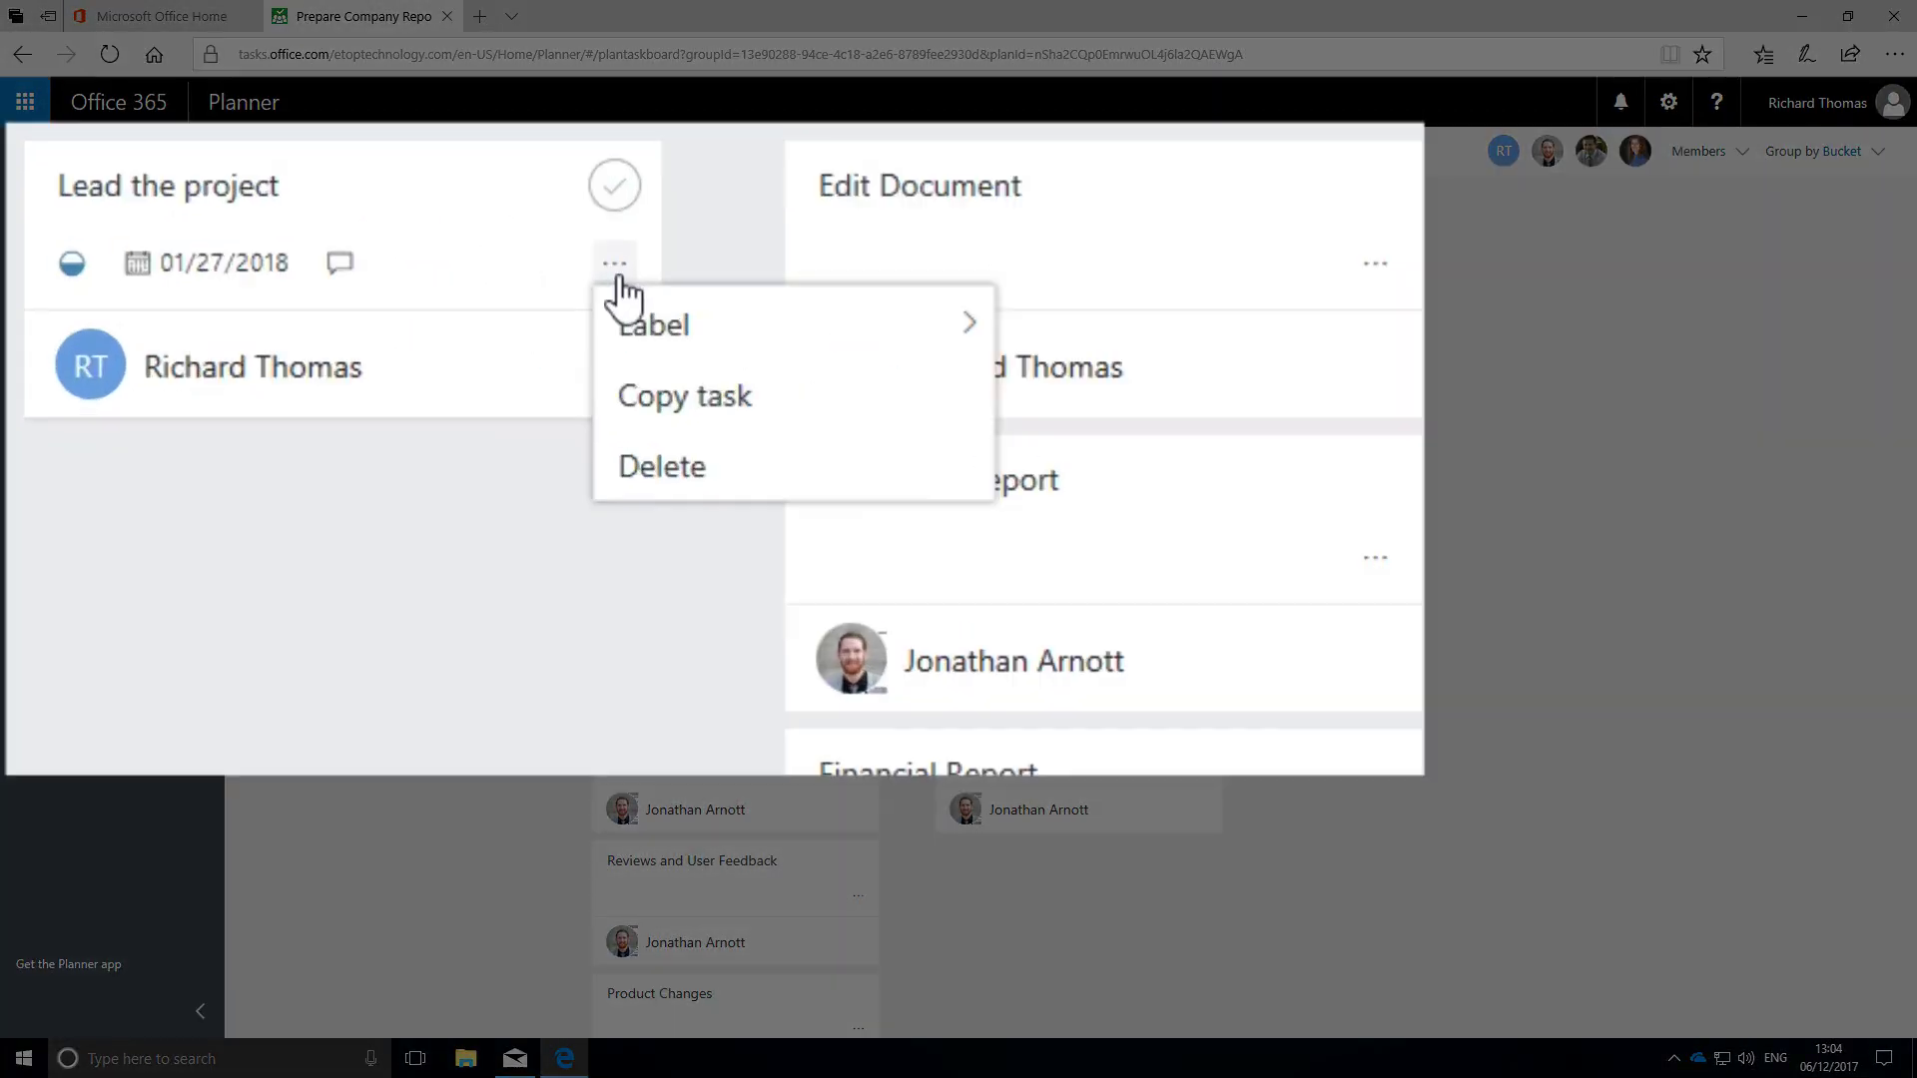
pyautogui.moveTo(834, 293)
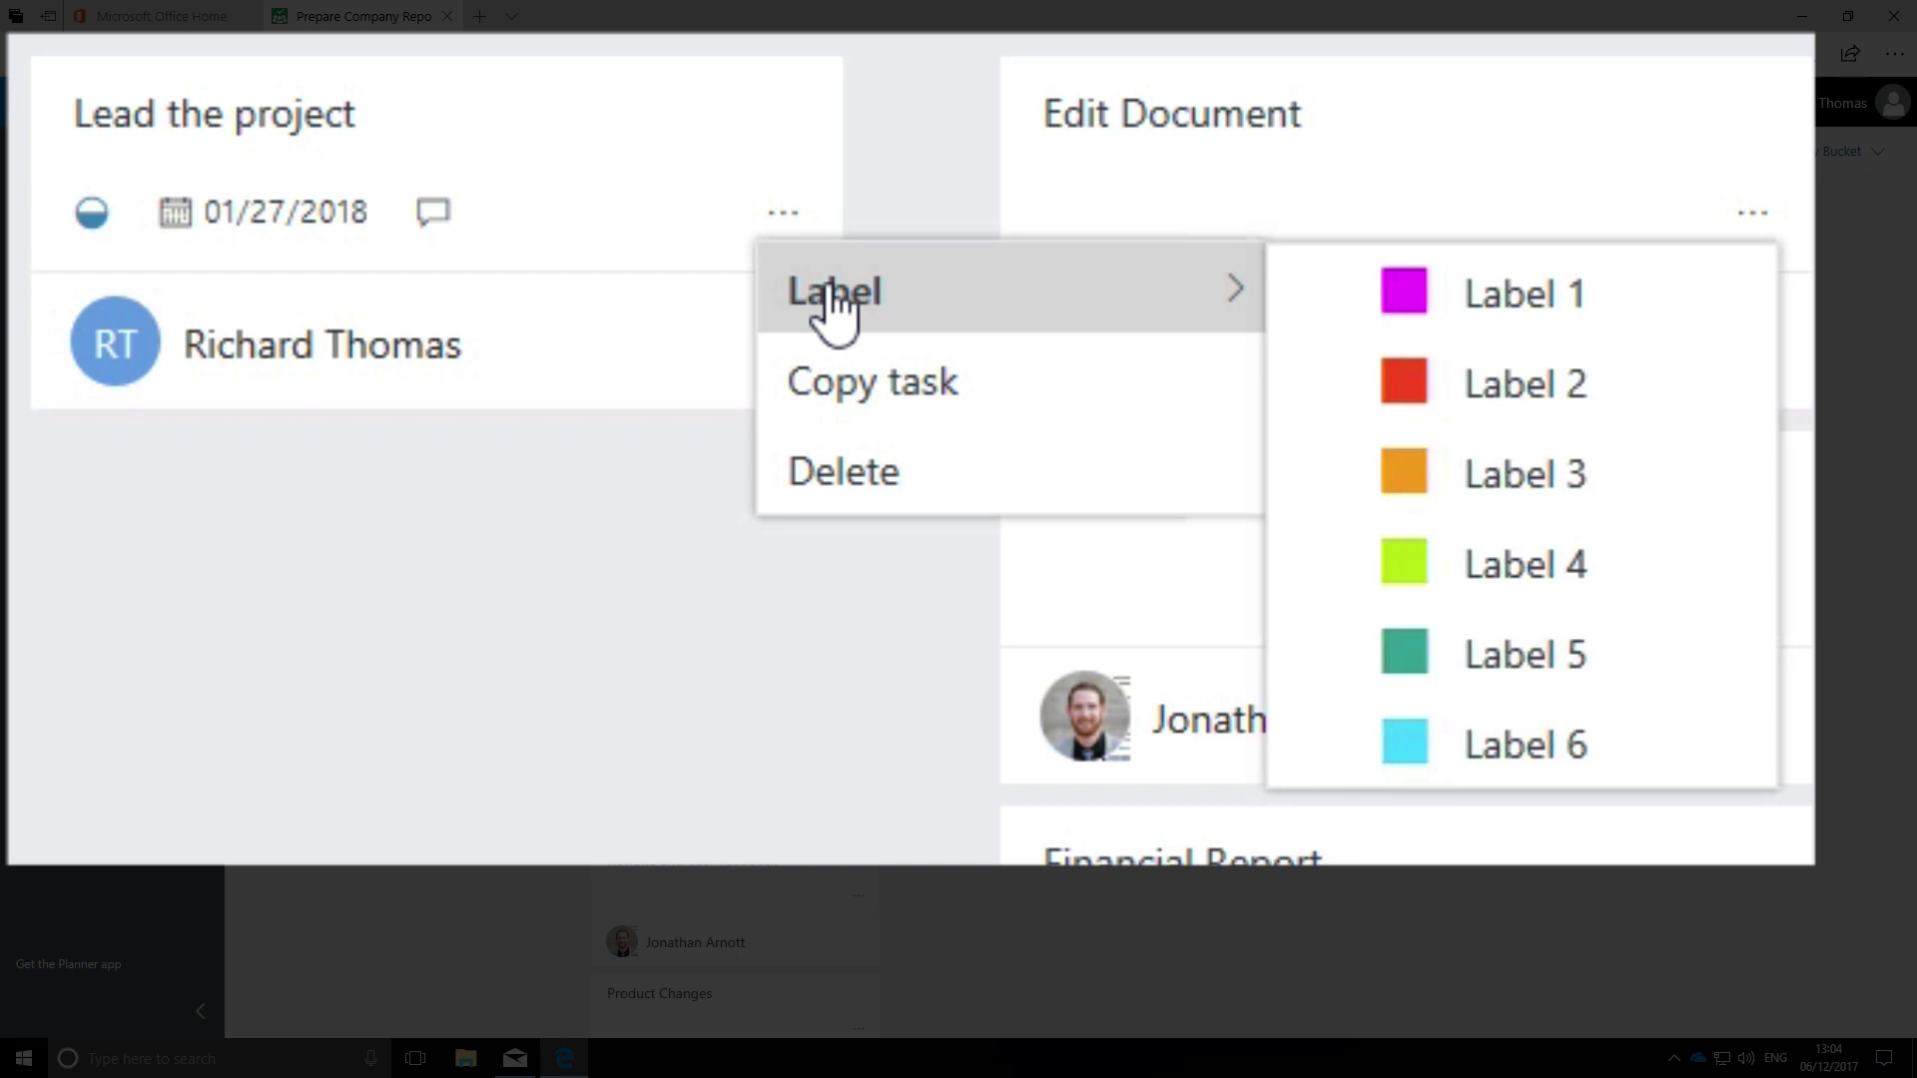
# - Rename the red label on Lead the project to 'At Risk', beside the pink 'High Level' label
pyautogui.click(655, 750)
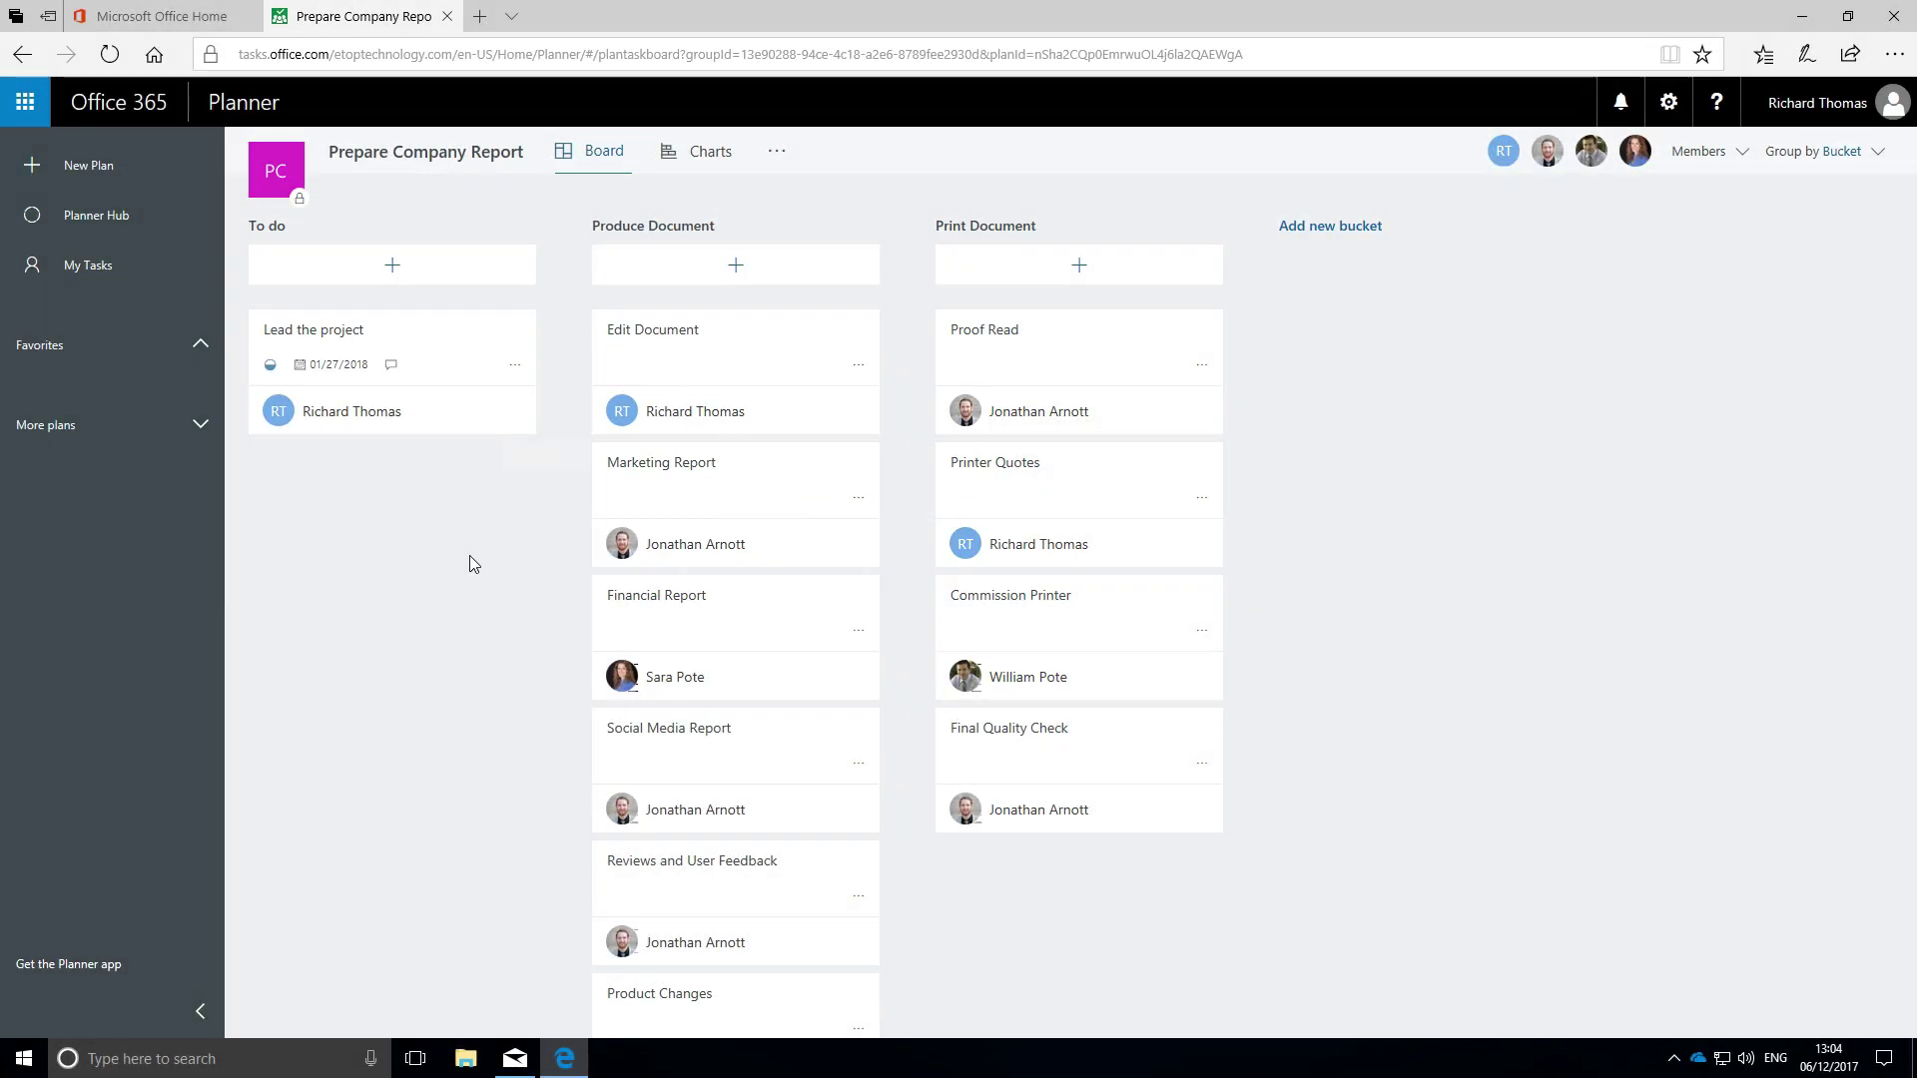
pyautogui.click(456, 359)
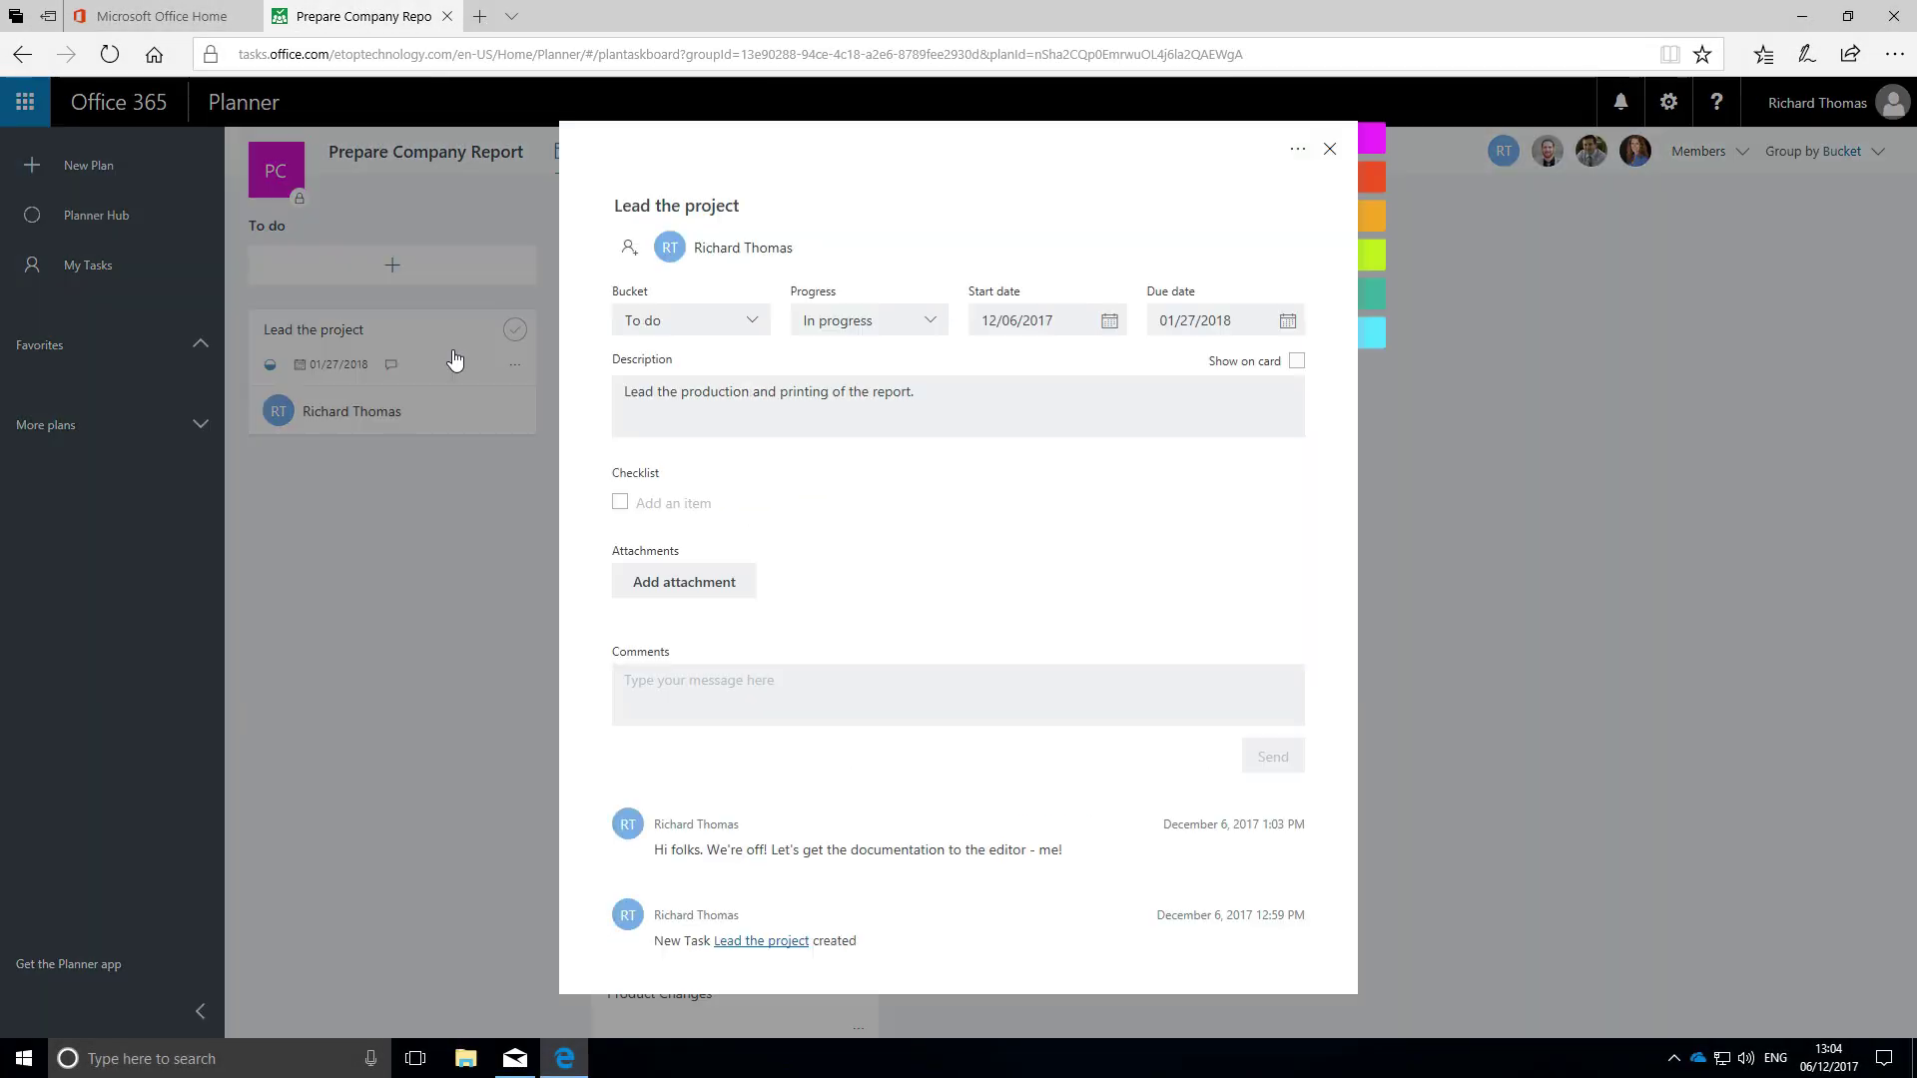
pyautogui.click(1442, 141)
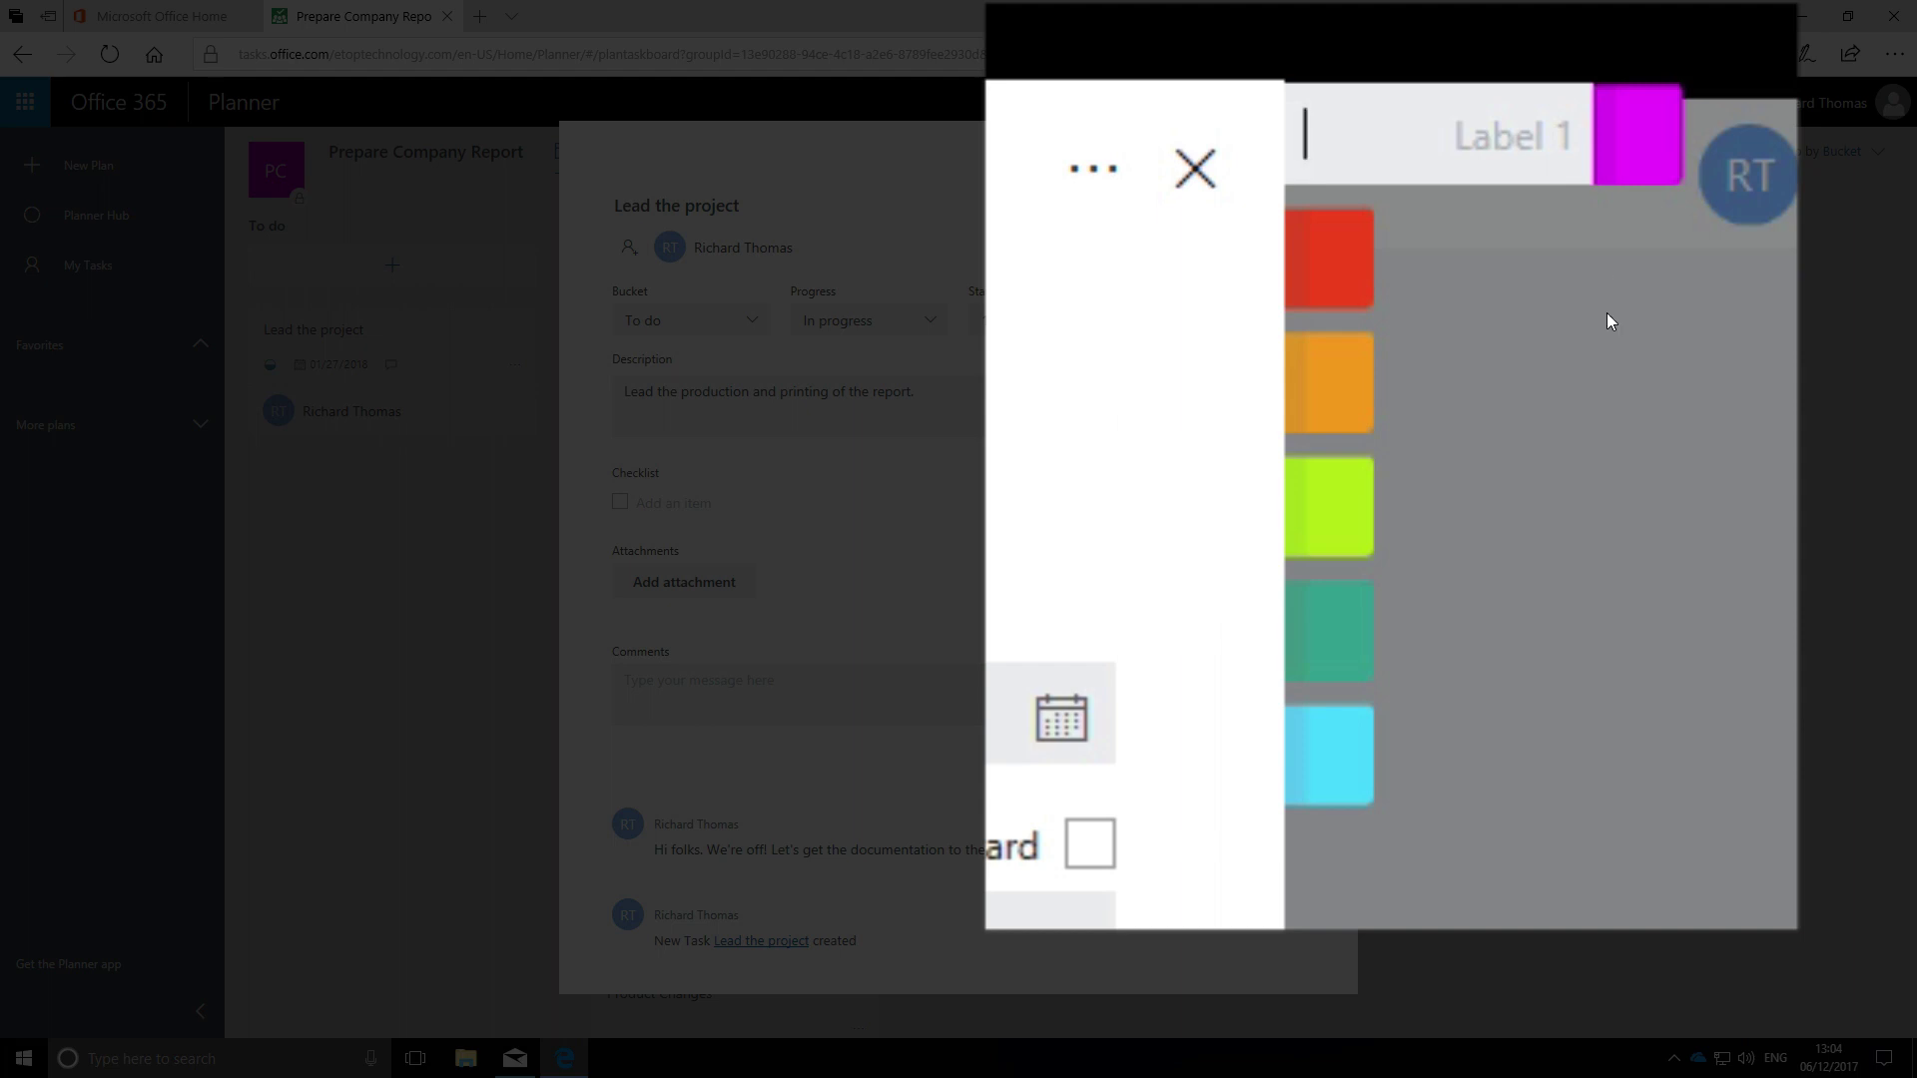
pyautogui.write('Hig')
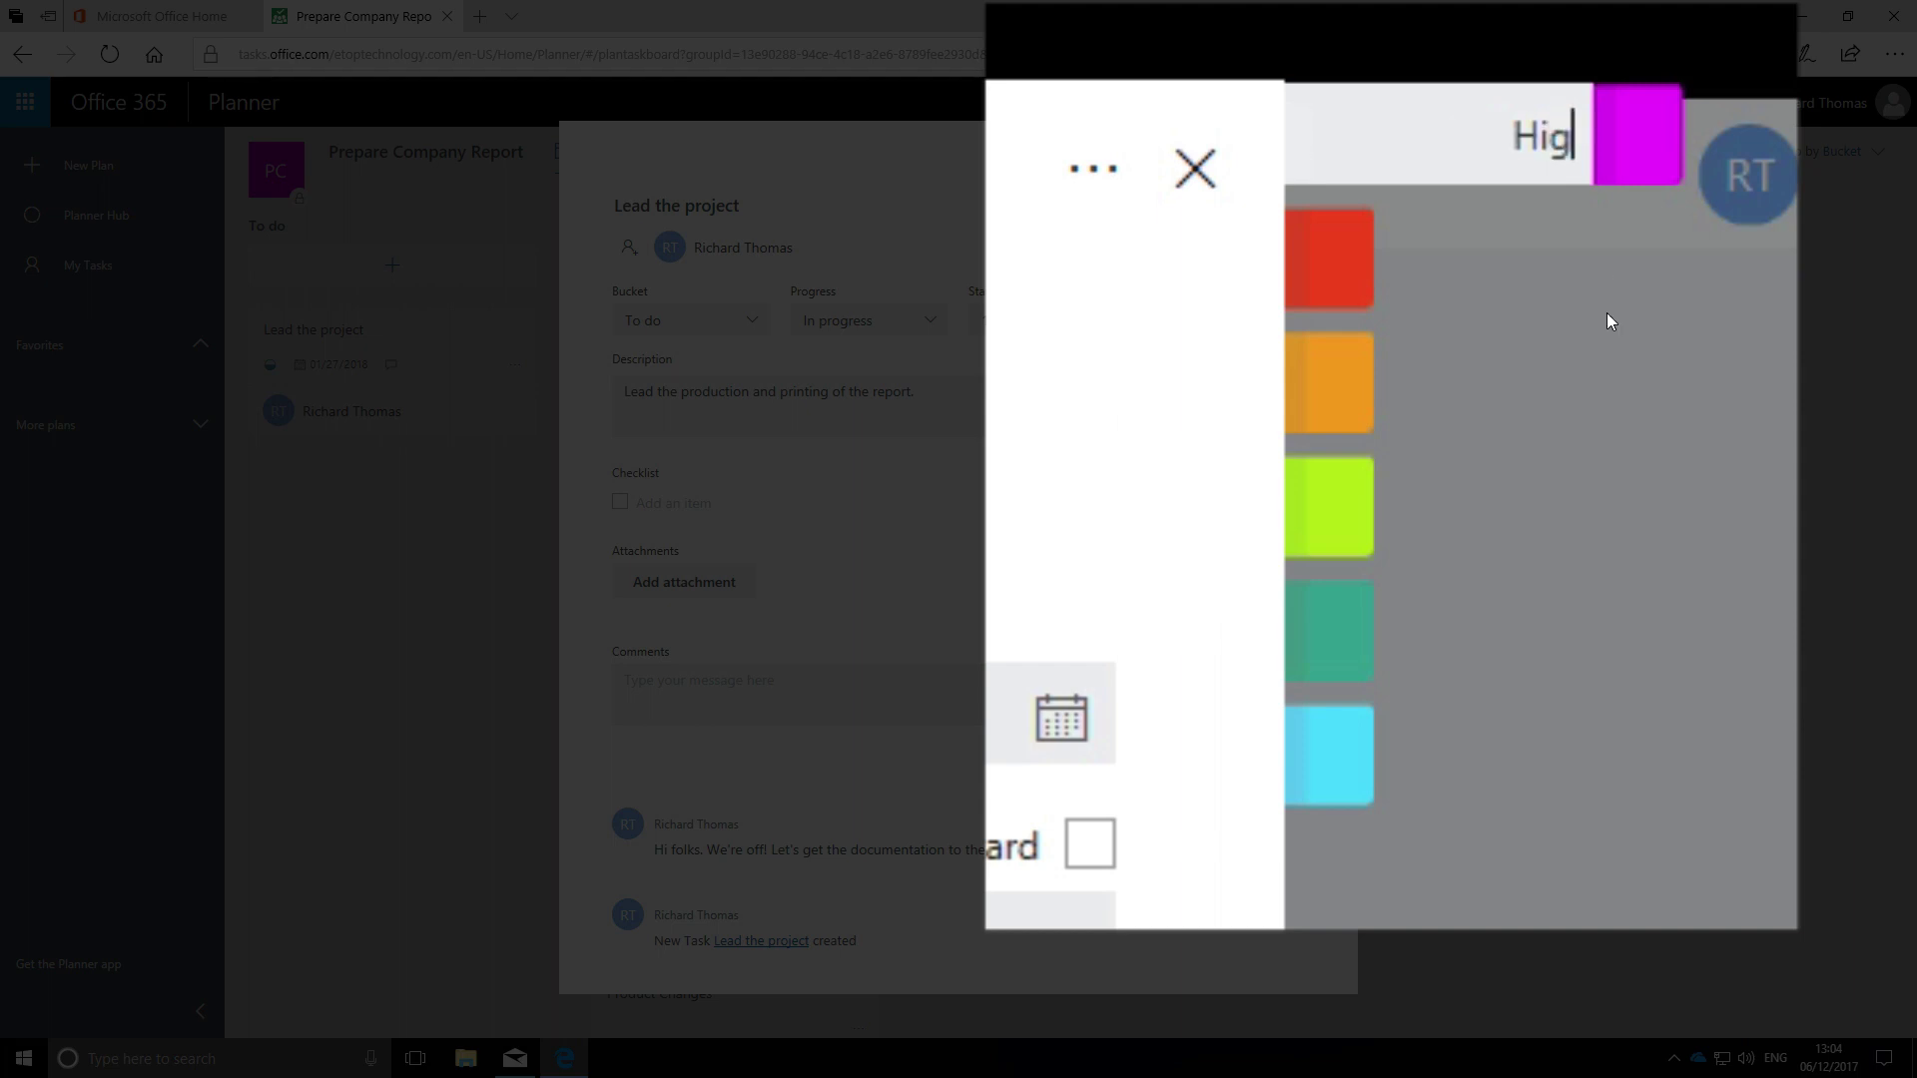
pyautogui.write('h Level')
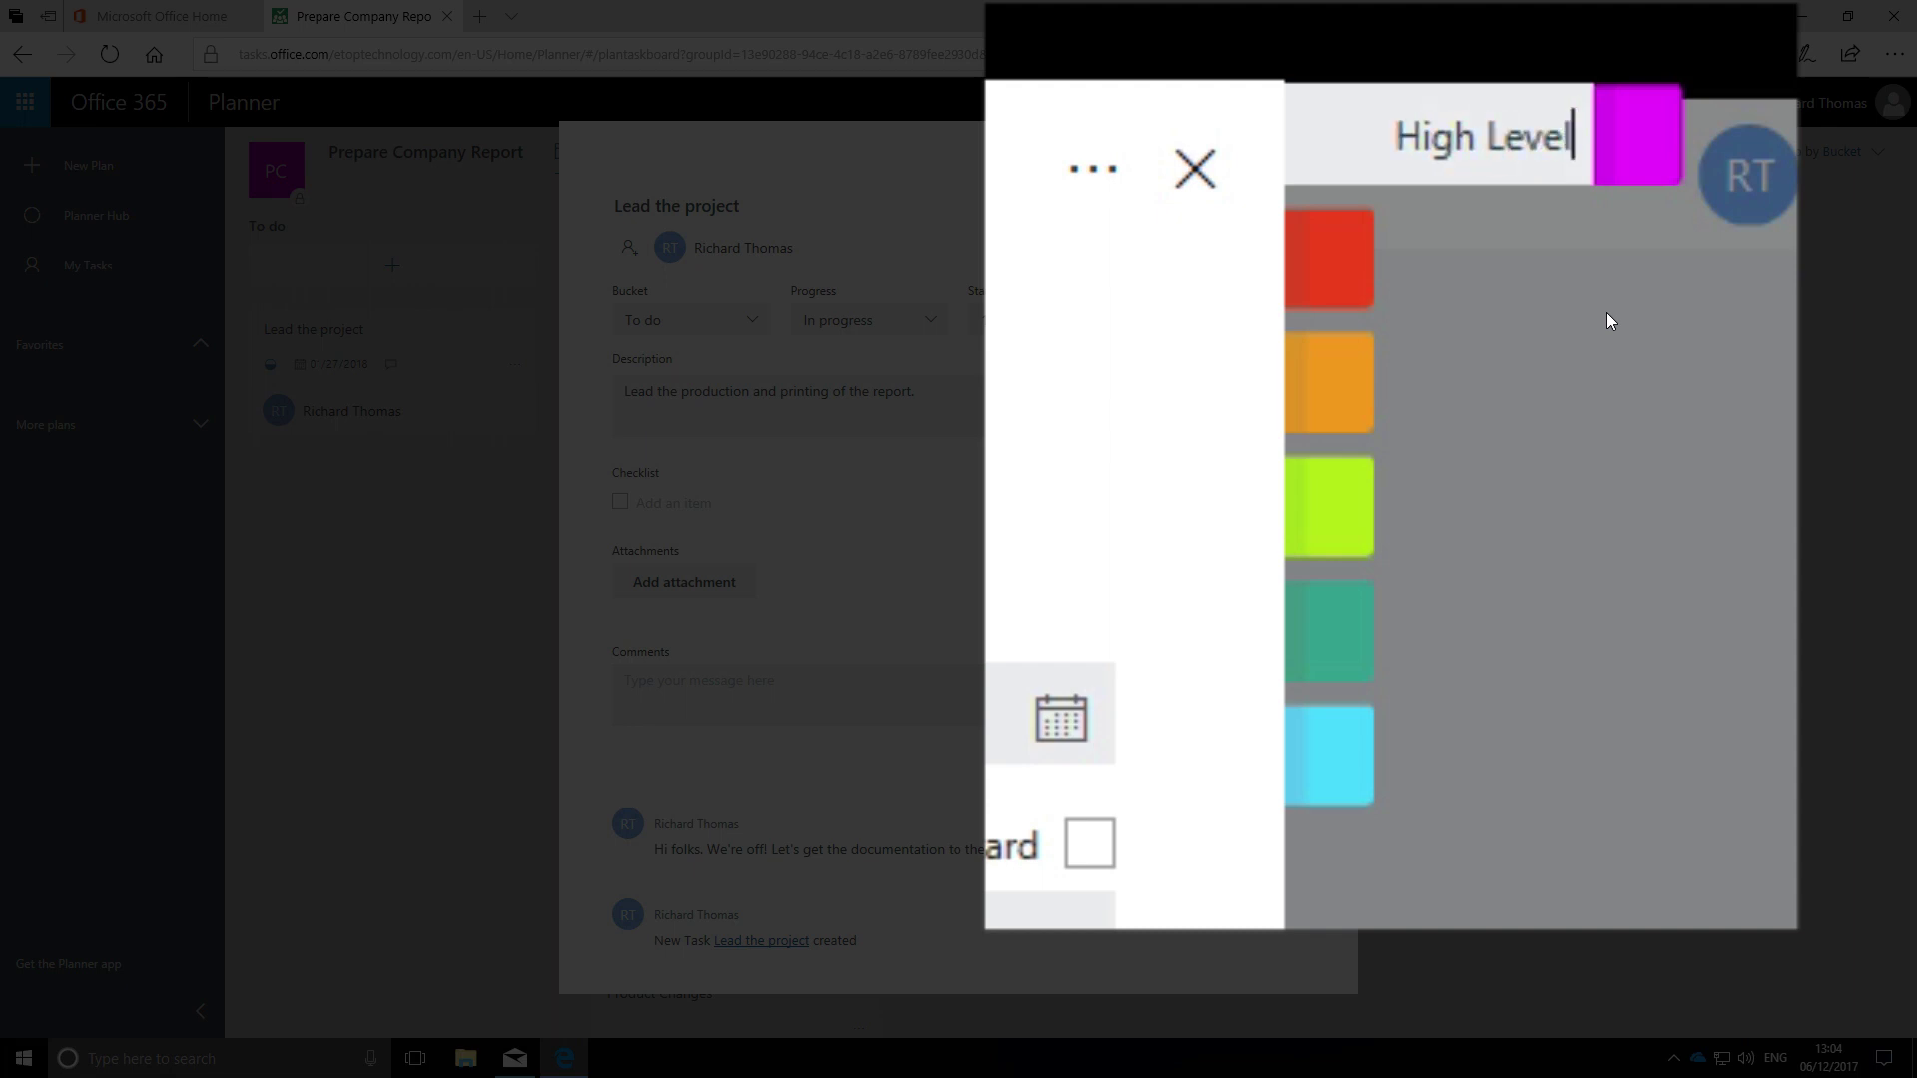
pyautogui.click(1607, 313)
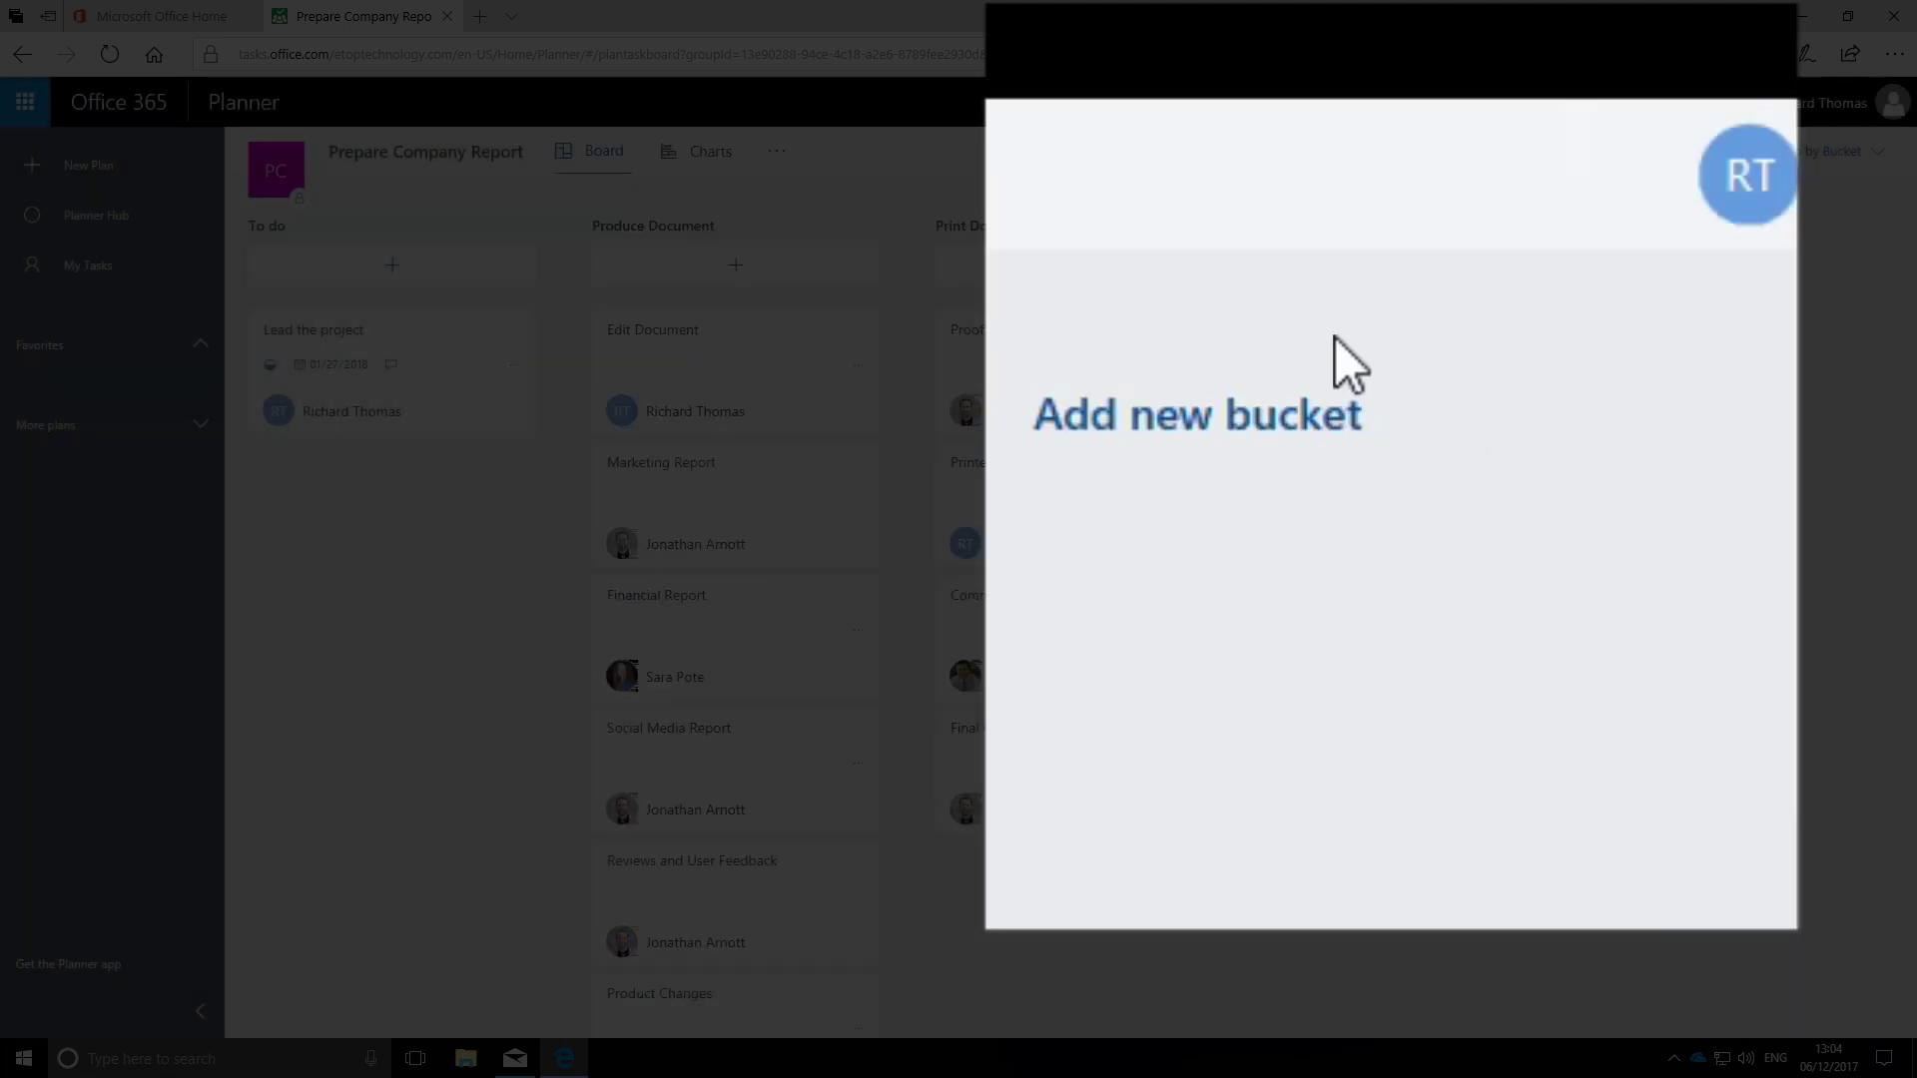
pyautogui.click(428, 353)
pyautogui.click(1318, 264)
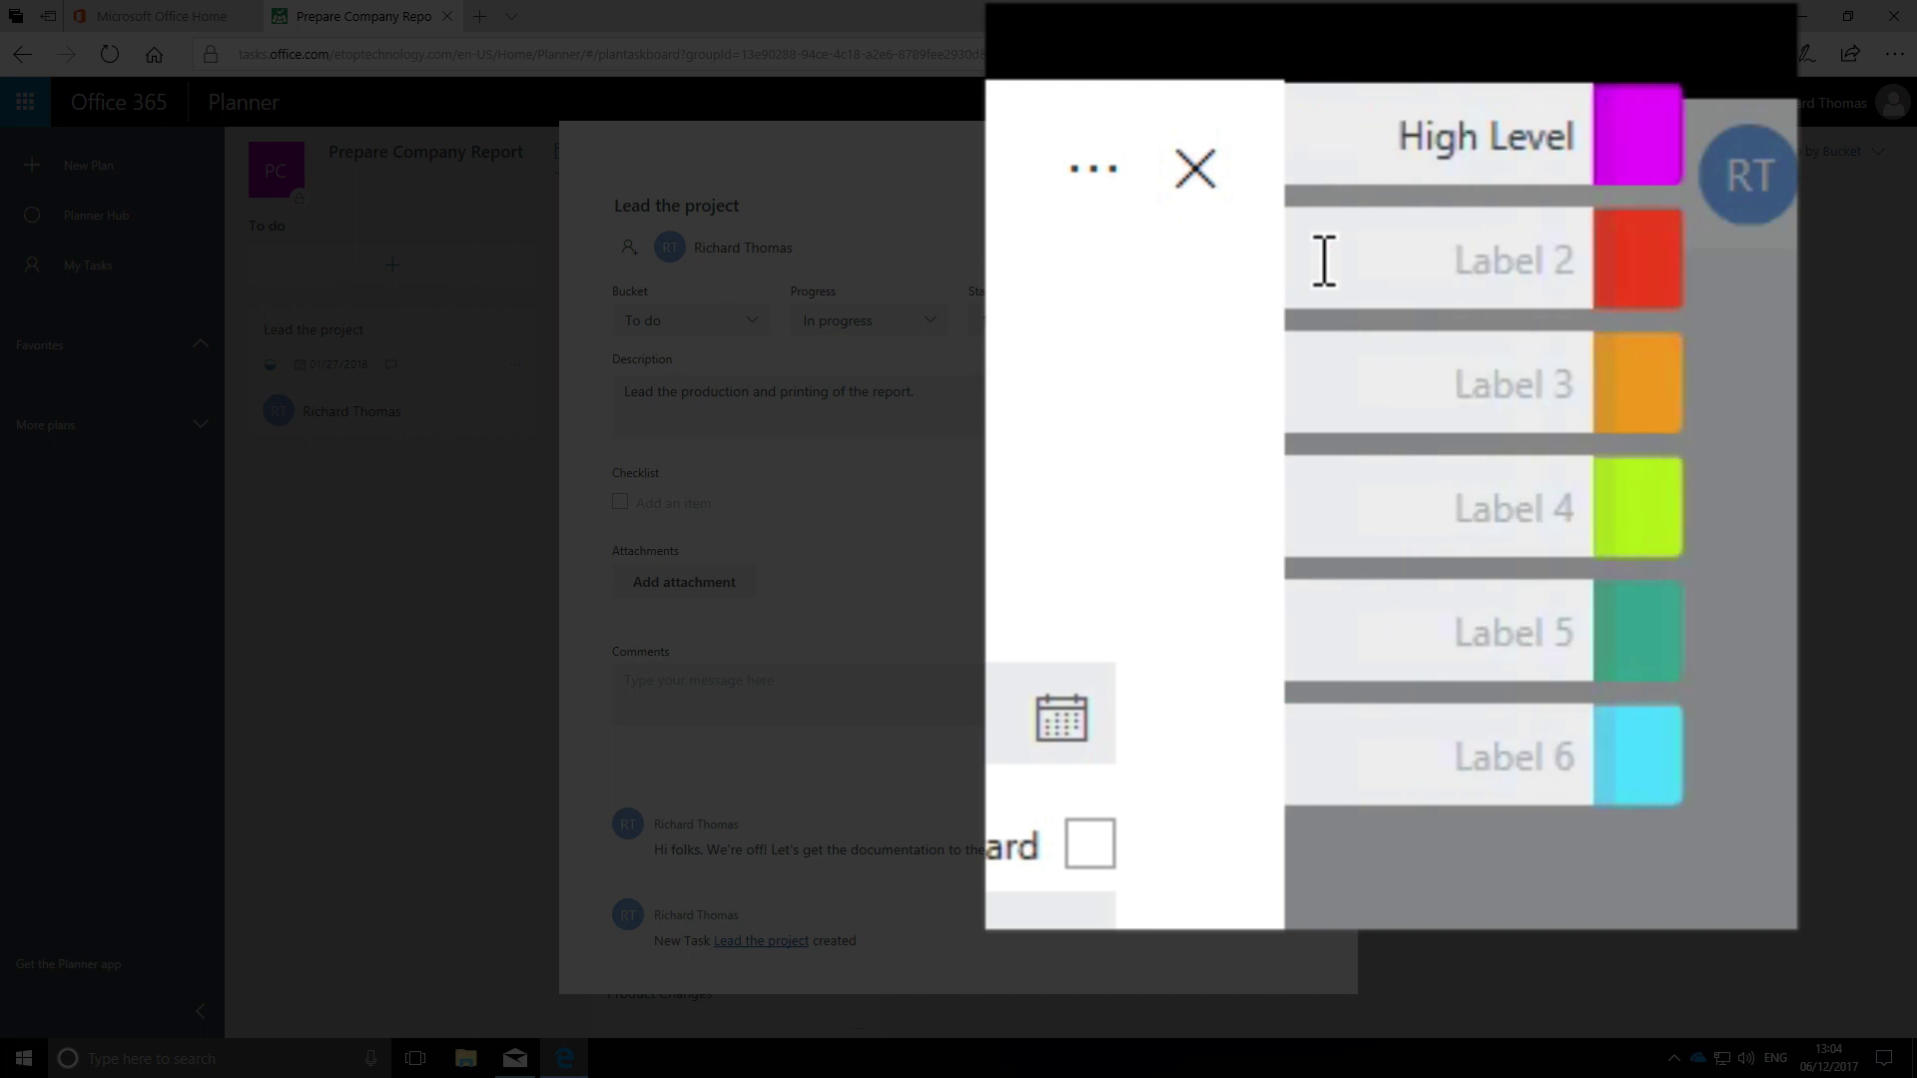
pyautogui.write('At ')
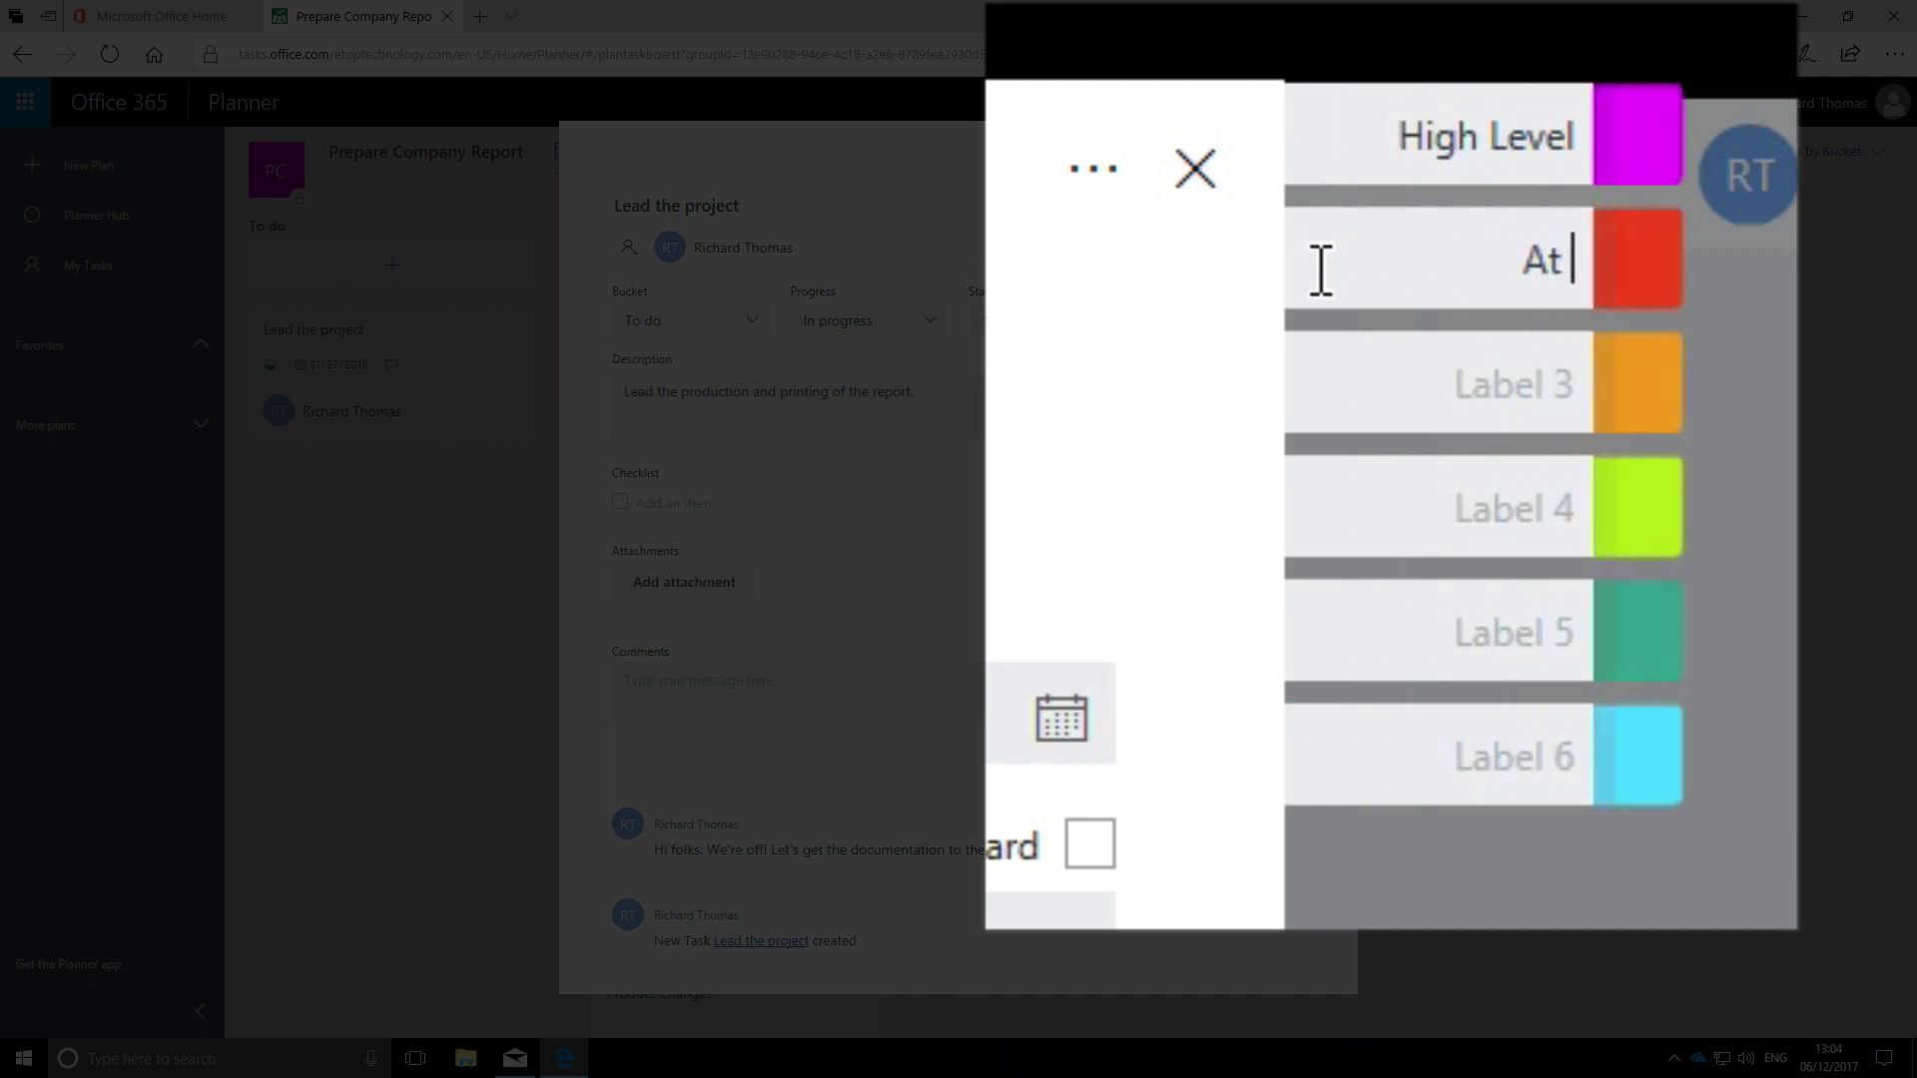
pyautogui.write('Risk')
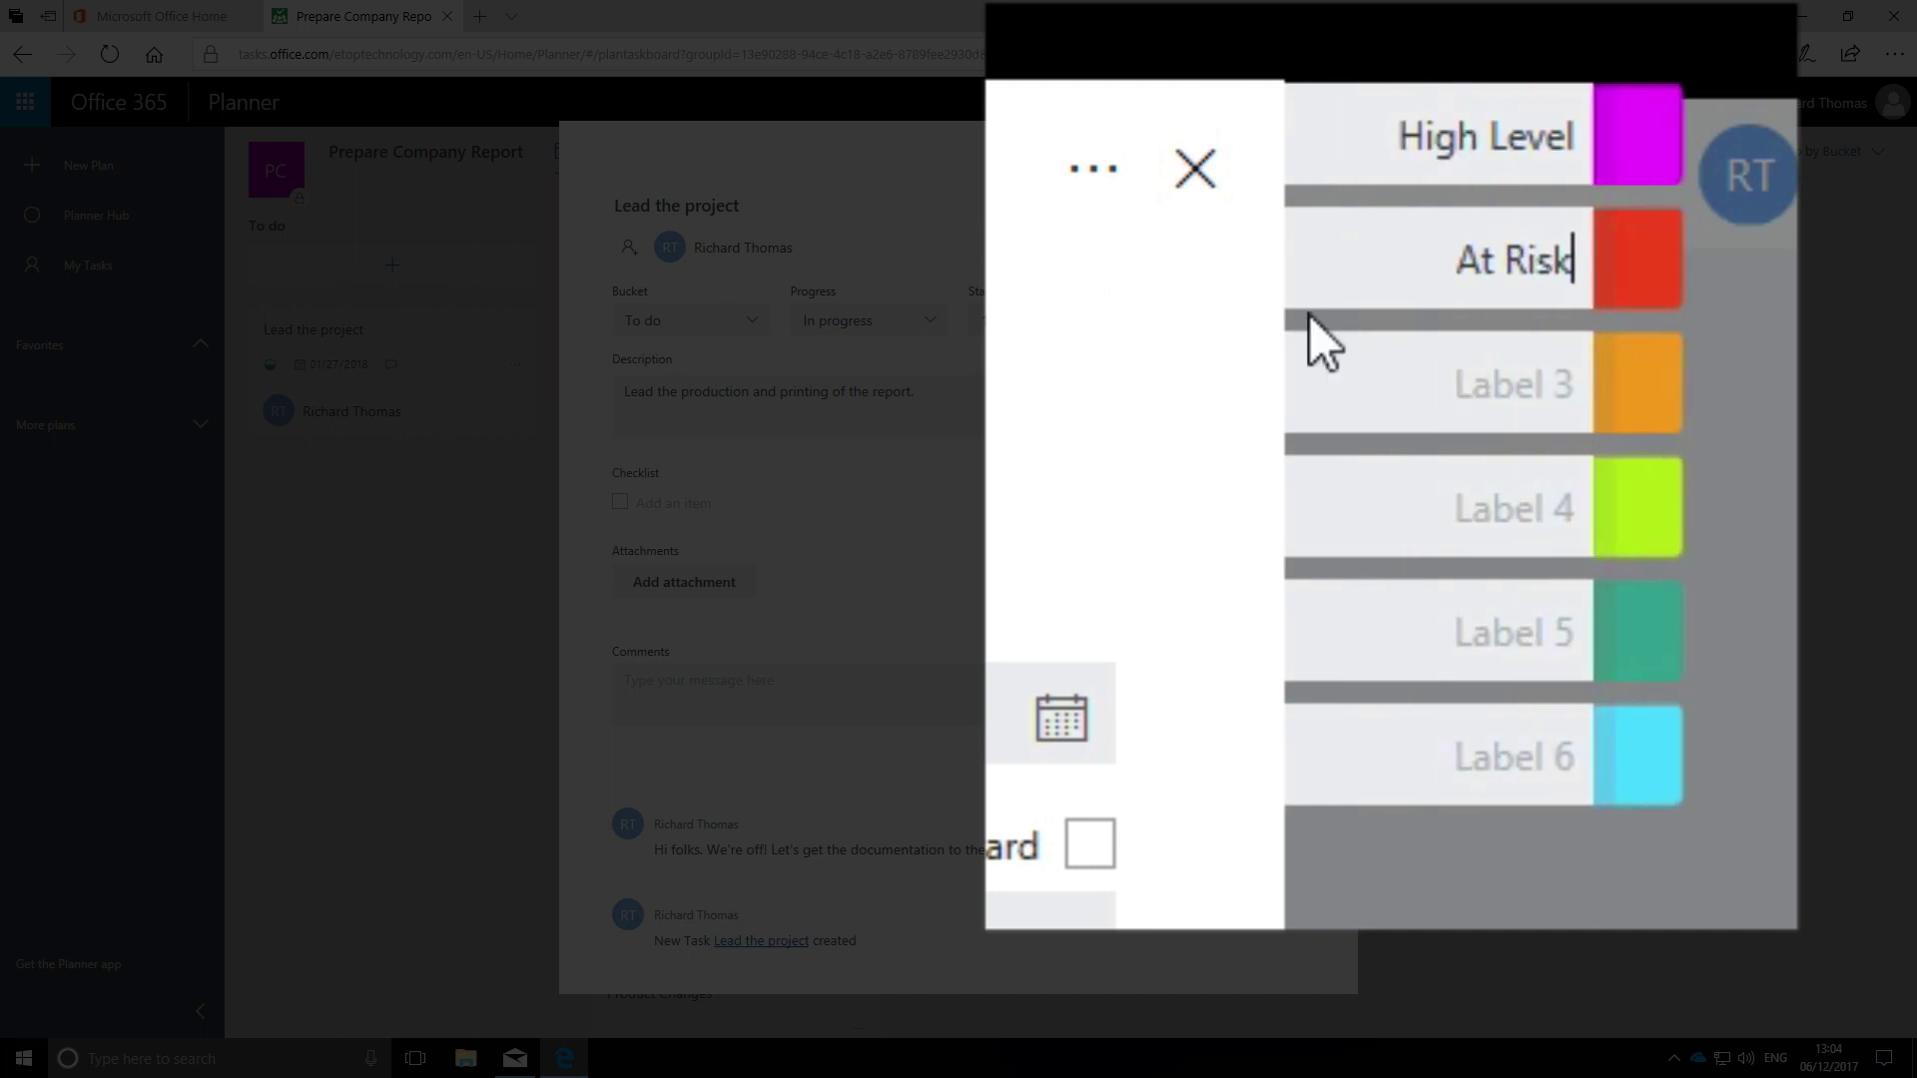
pyautogui.click(1396, 407)
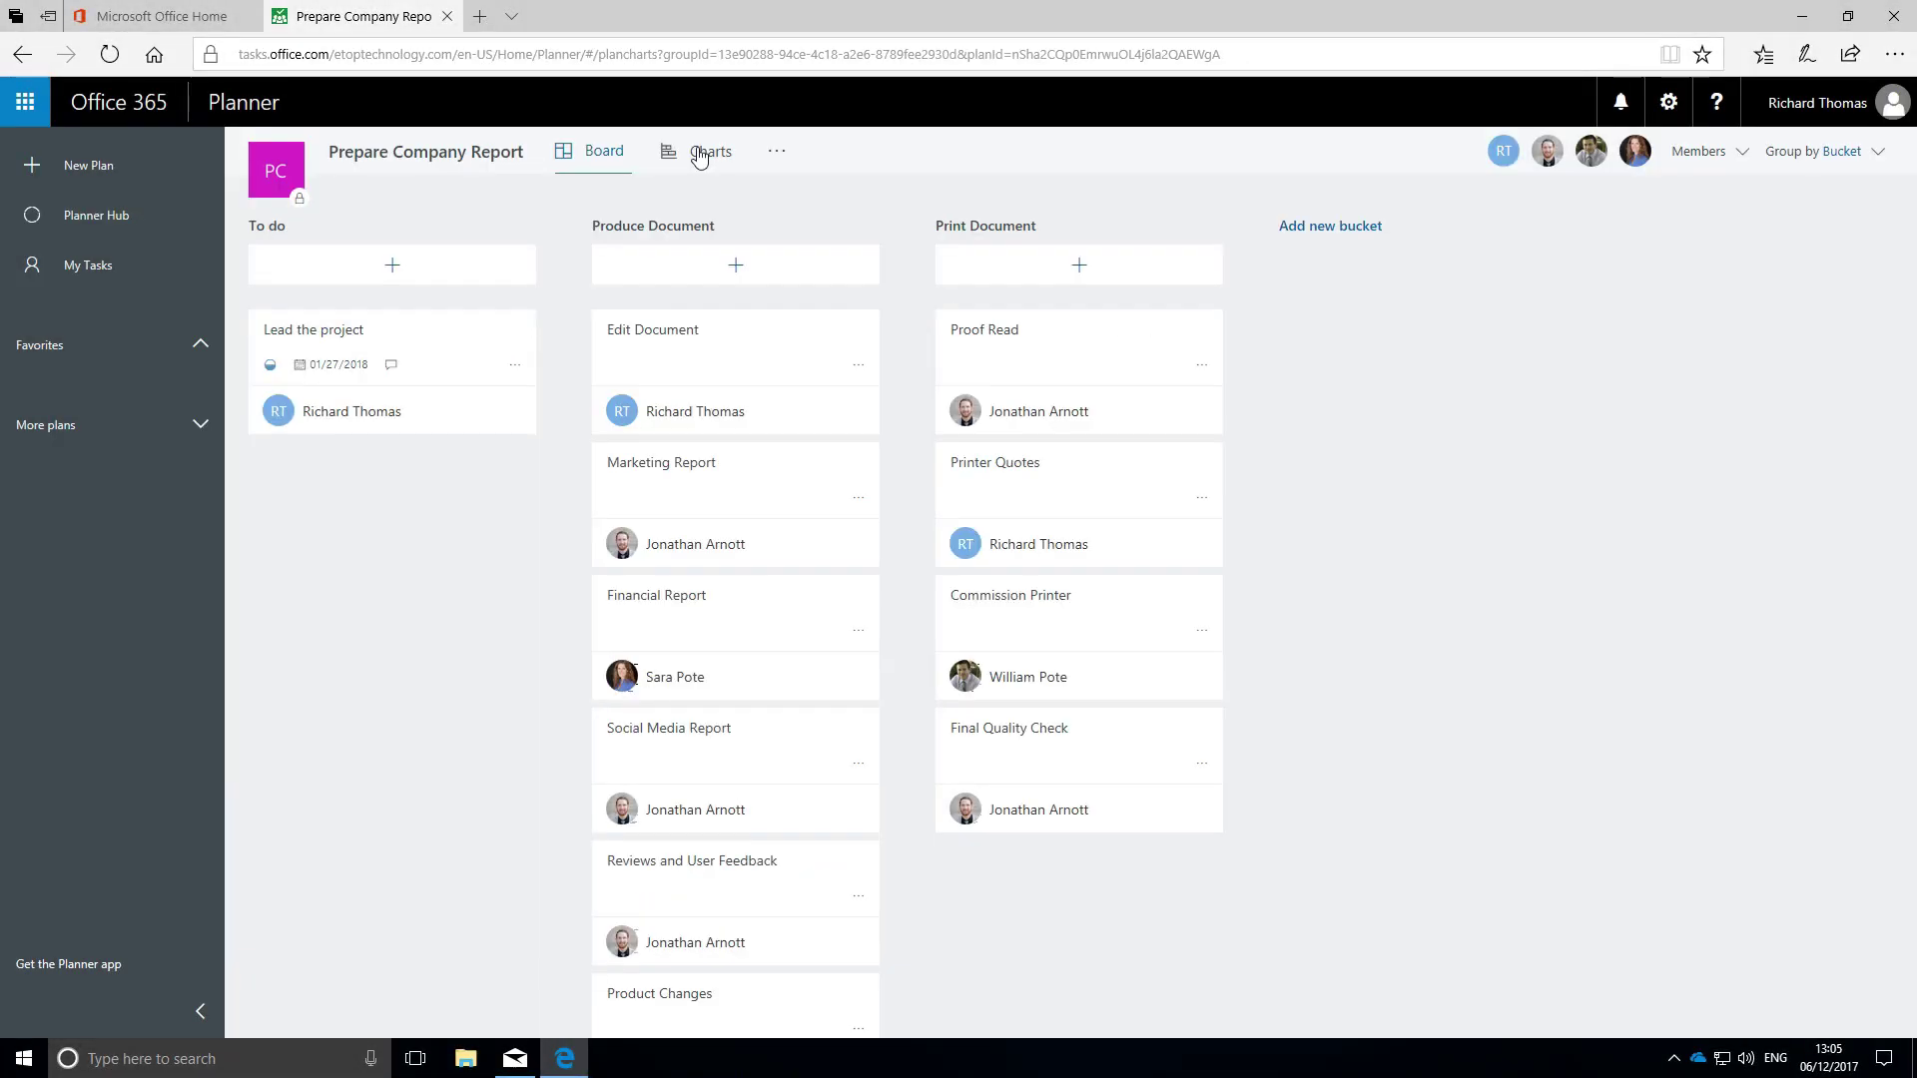
# - Set Marketing Report to In progress, starting 12/06/2017 and due 12/13/2017
pyautogui.click(698, 152)
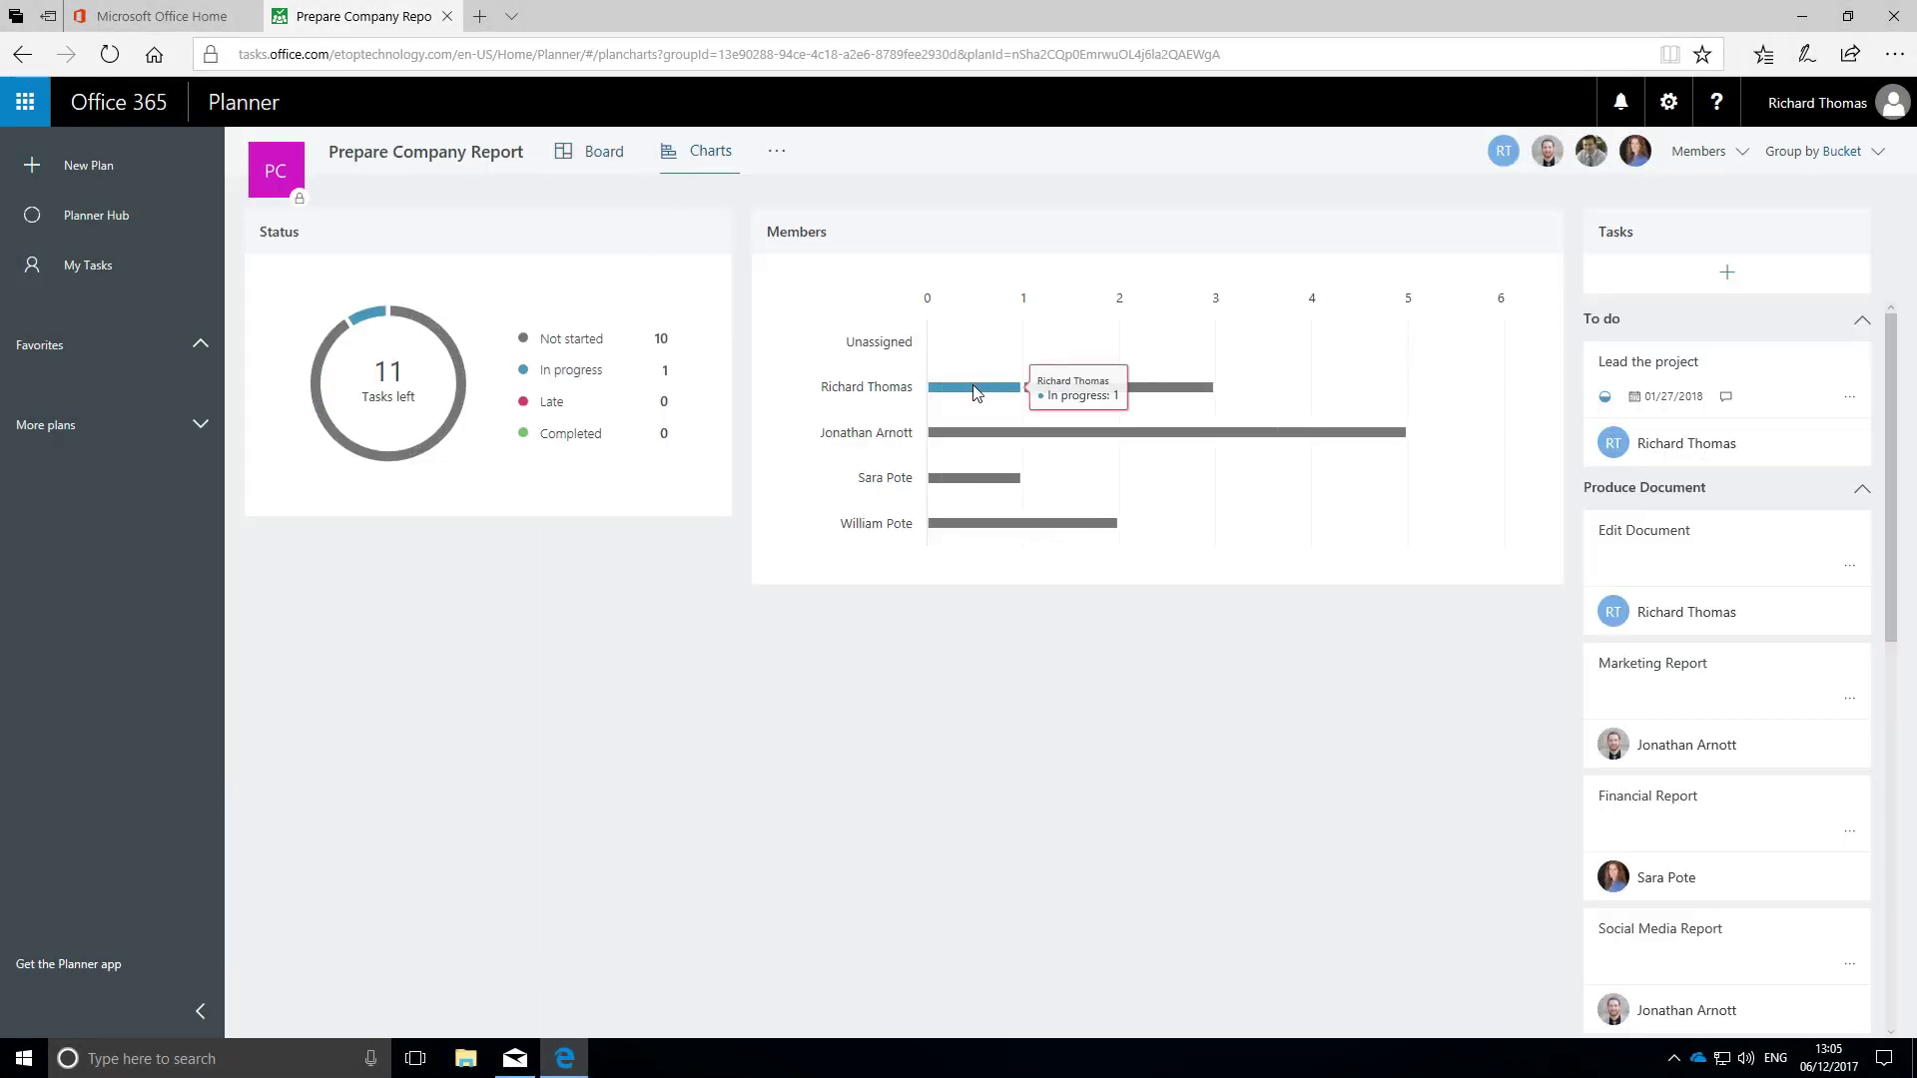
pyautogui.moveTo(974, 386)
pyautogui.click(599, 151)
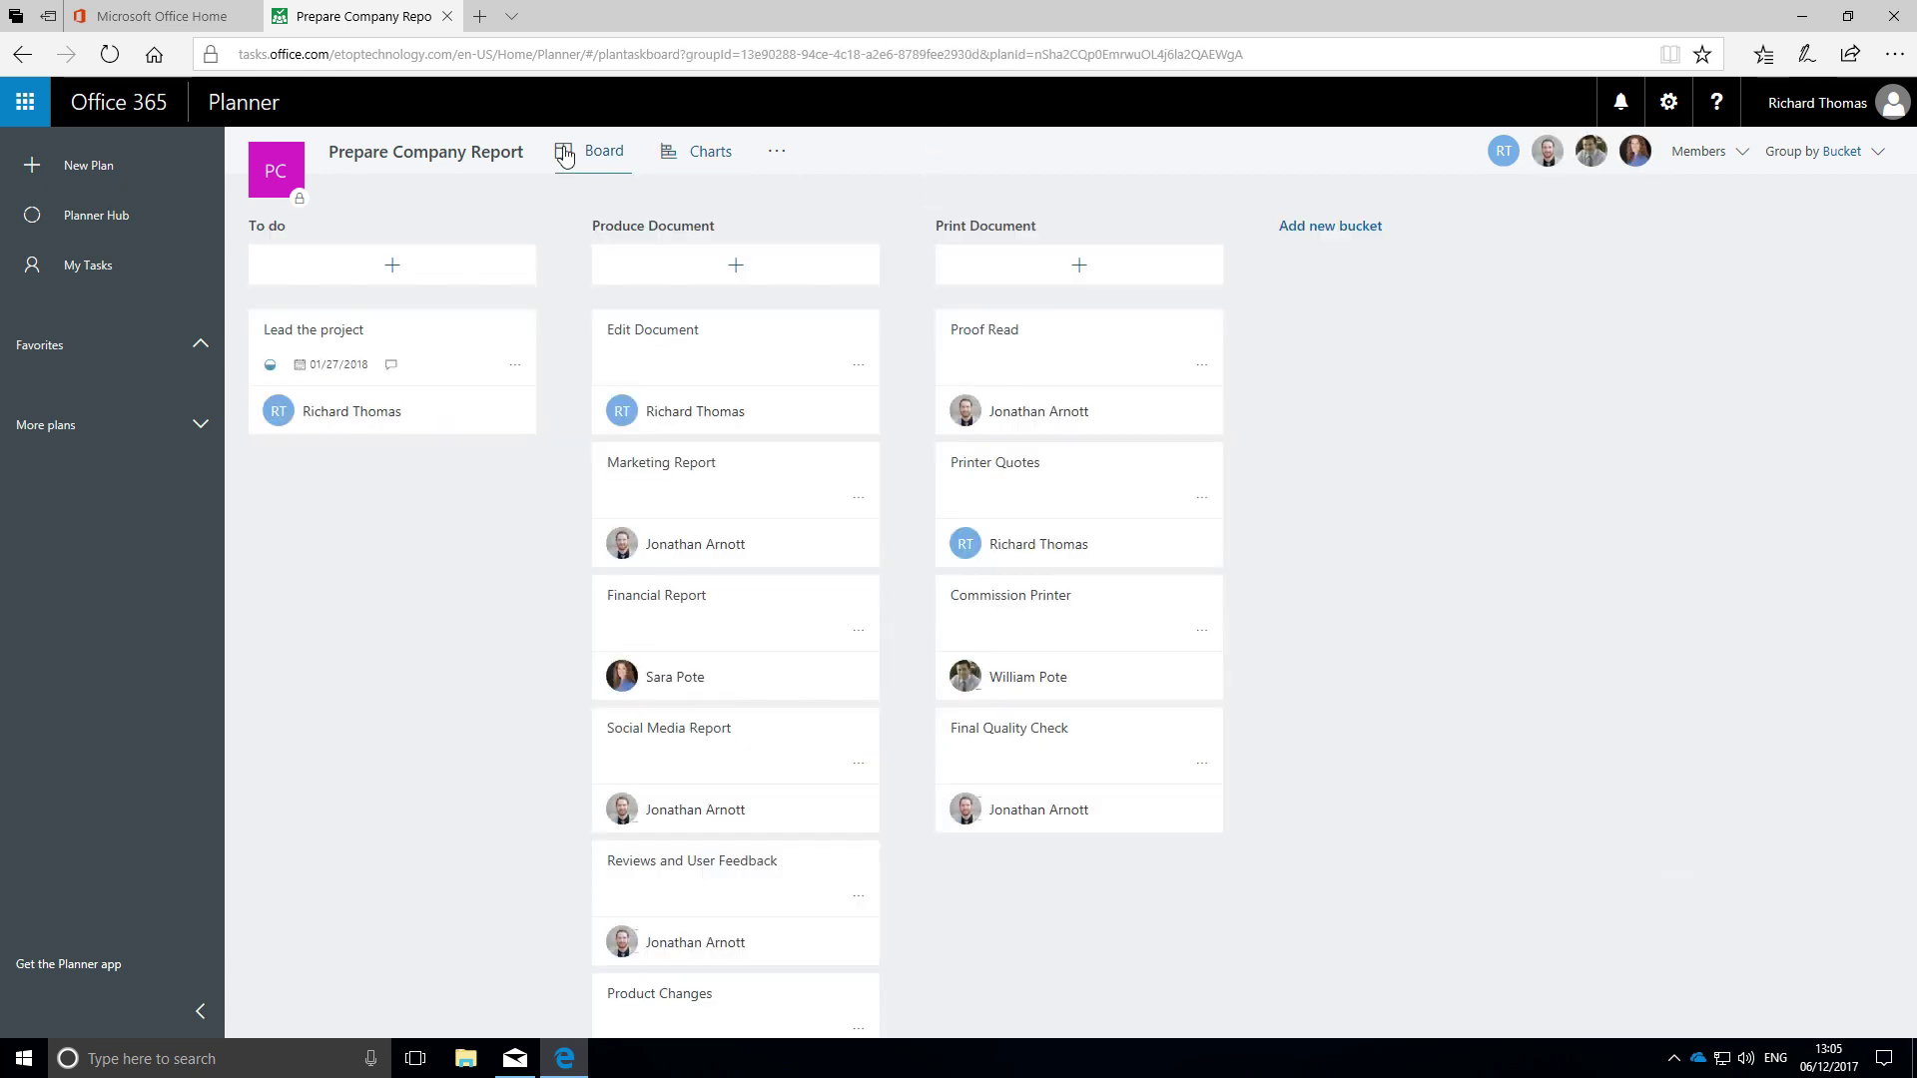
pyautogui.click(778, 494)
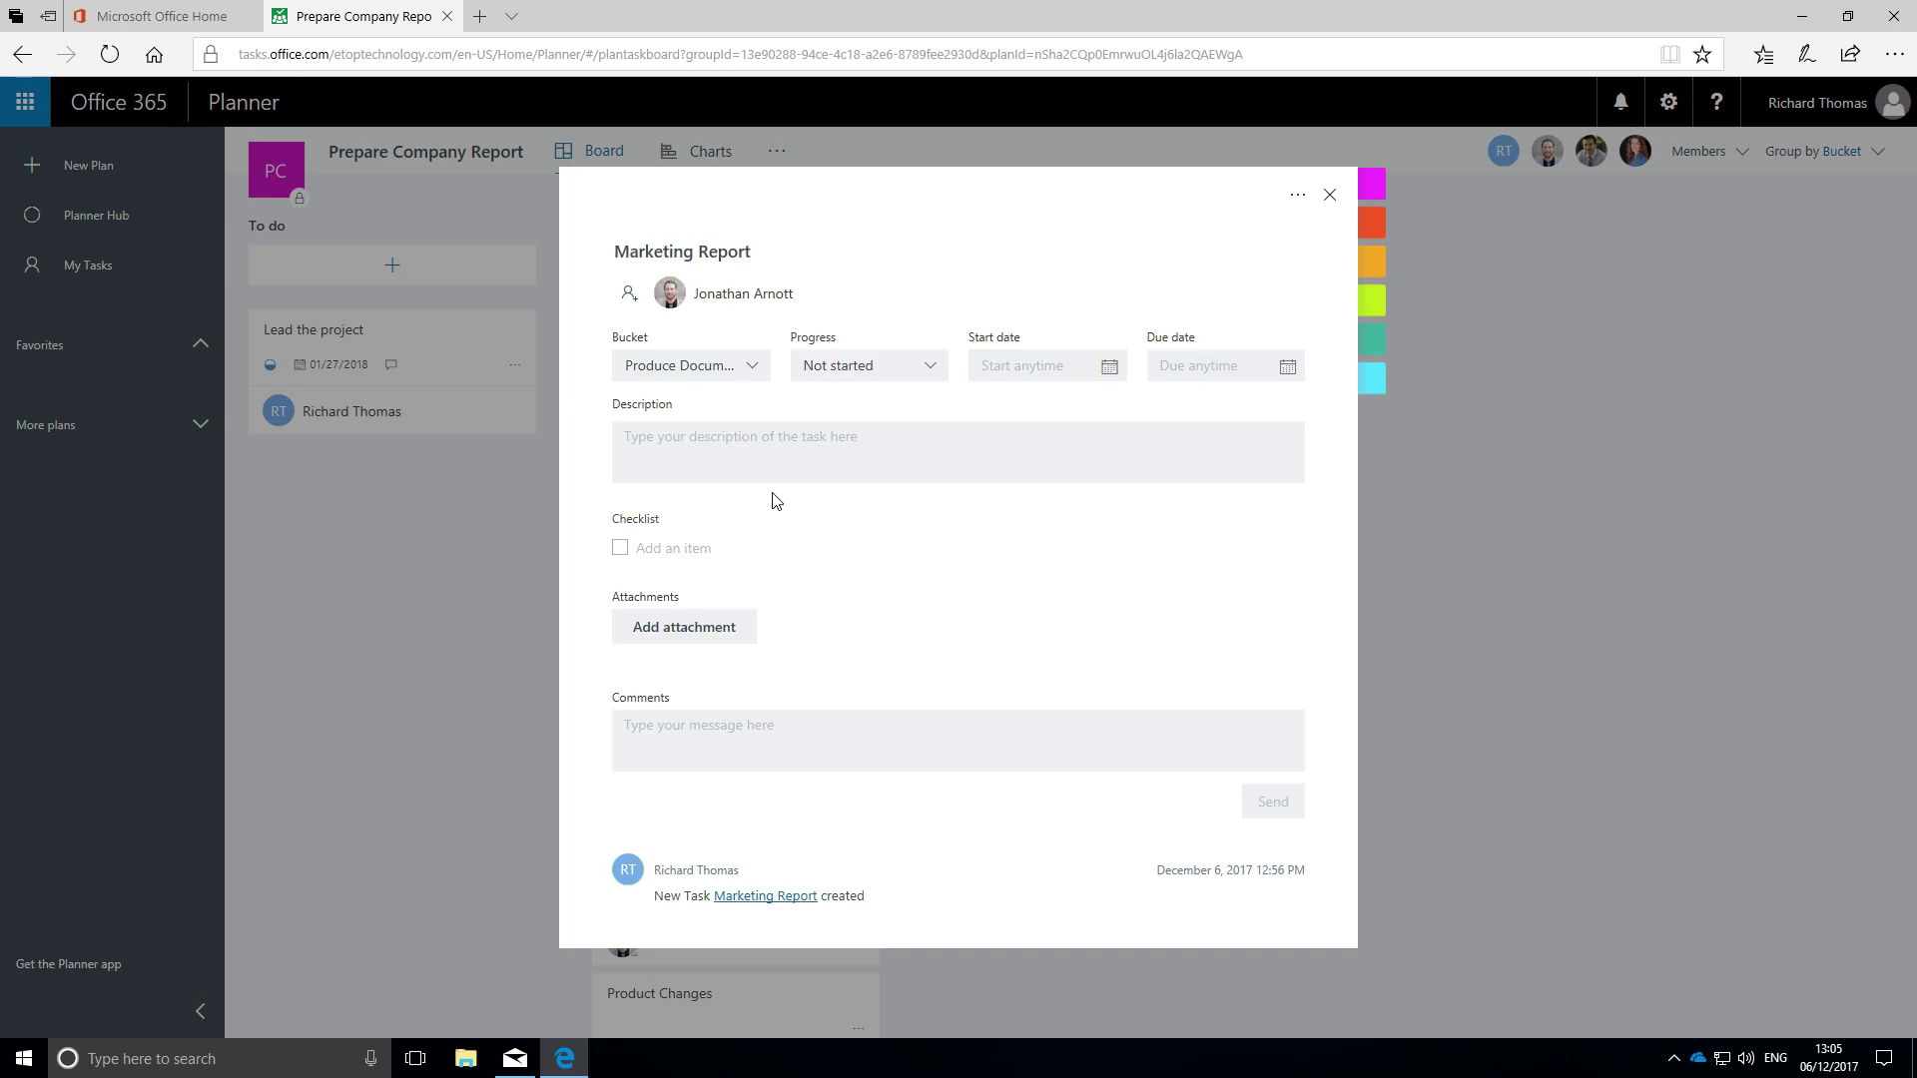
pyautogui.click(865, 367)
pyautogui.click(862, 447)
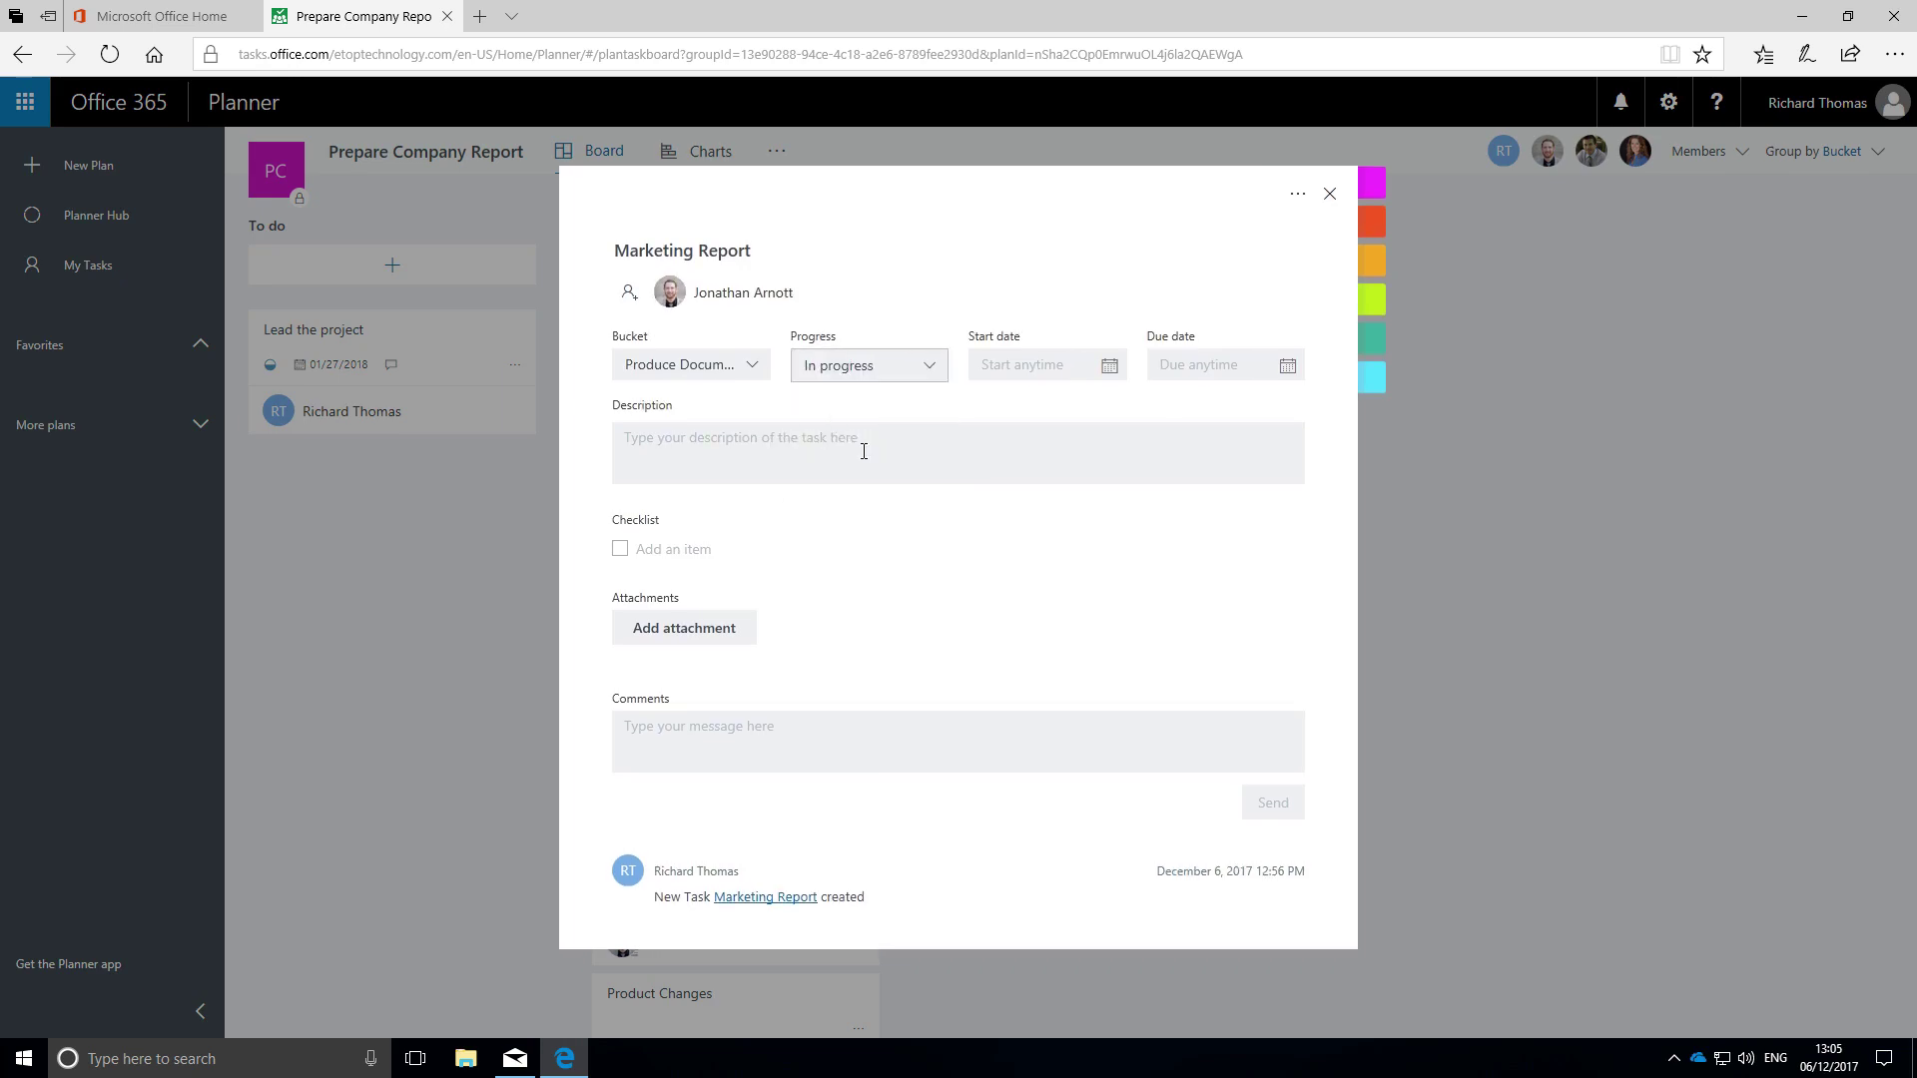
pyautogui.click(984, 376)
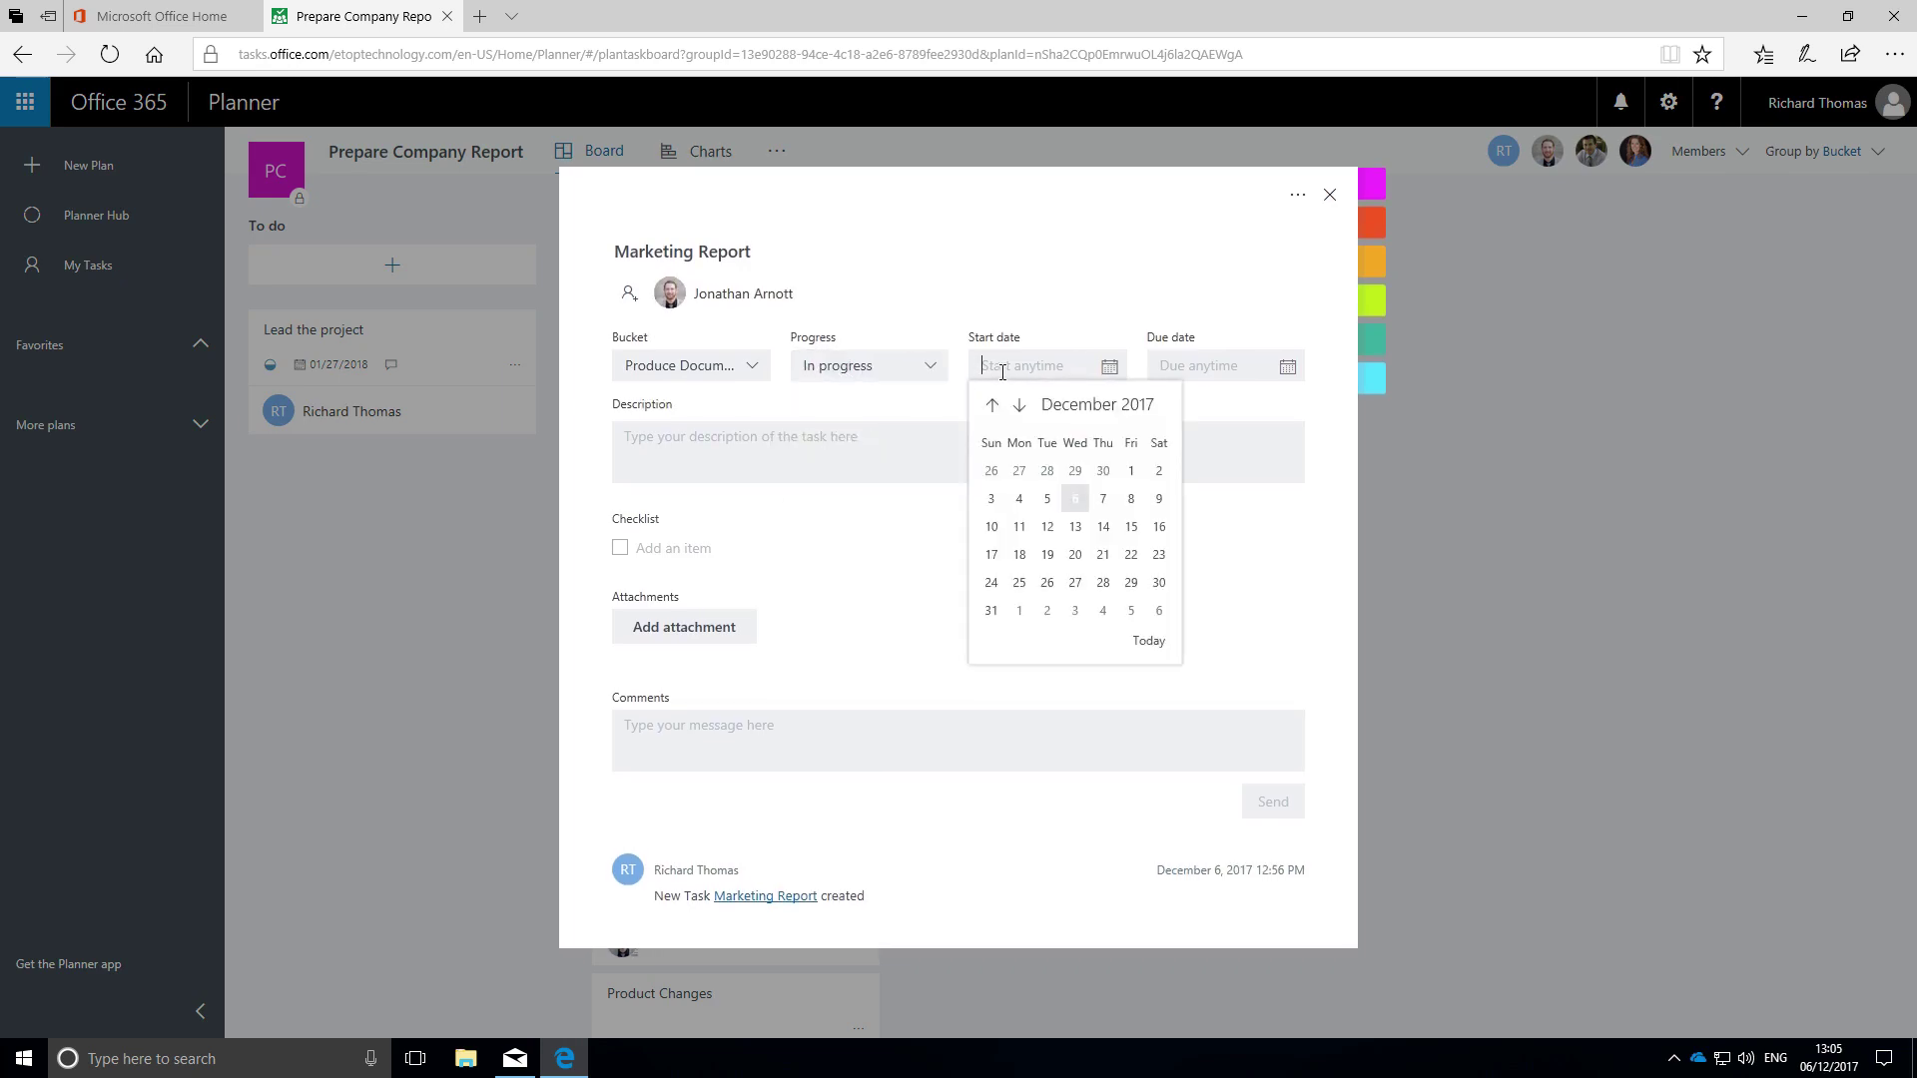
pyautogui.click(1075, 500)
pyautogui.click(1199, 366)
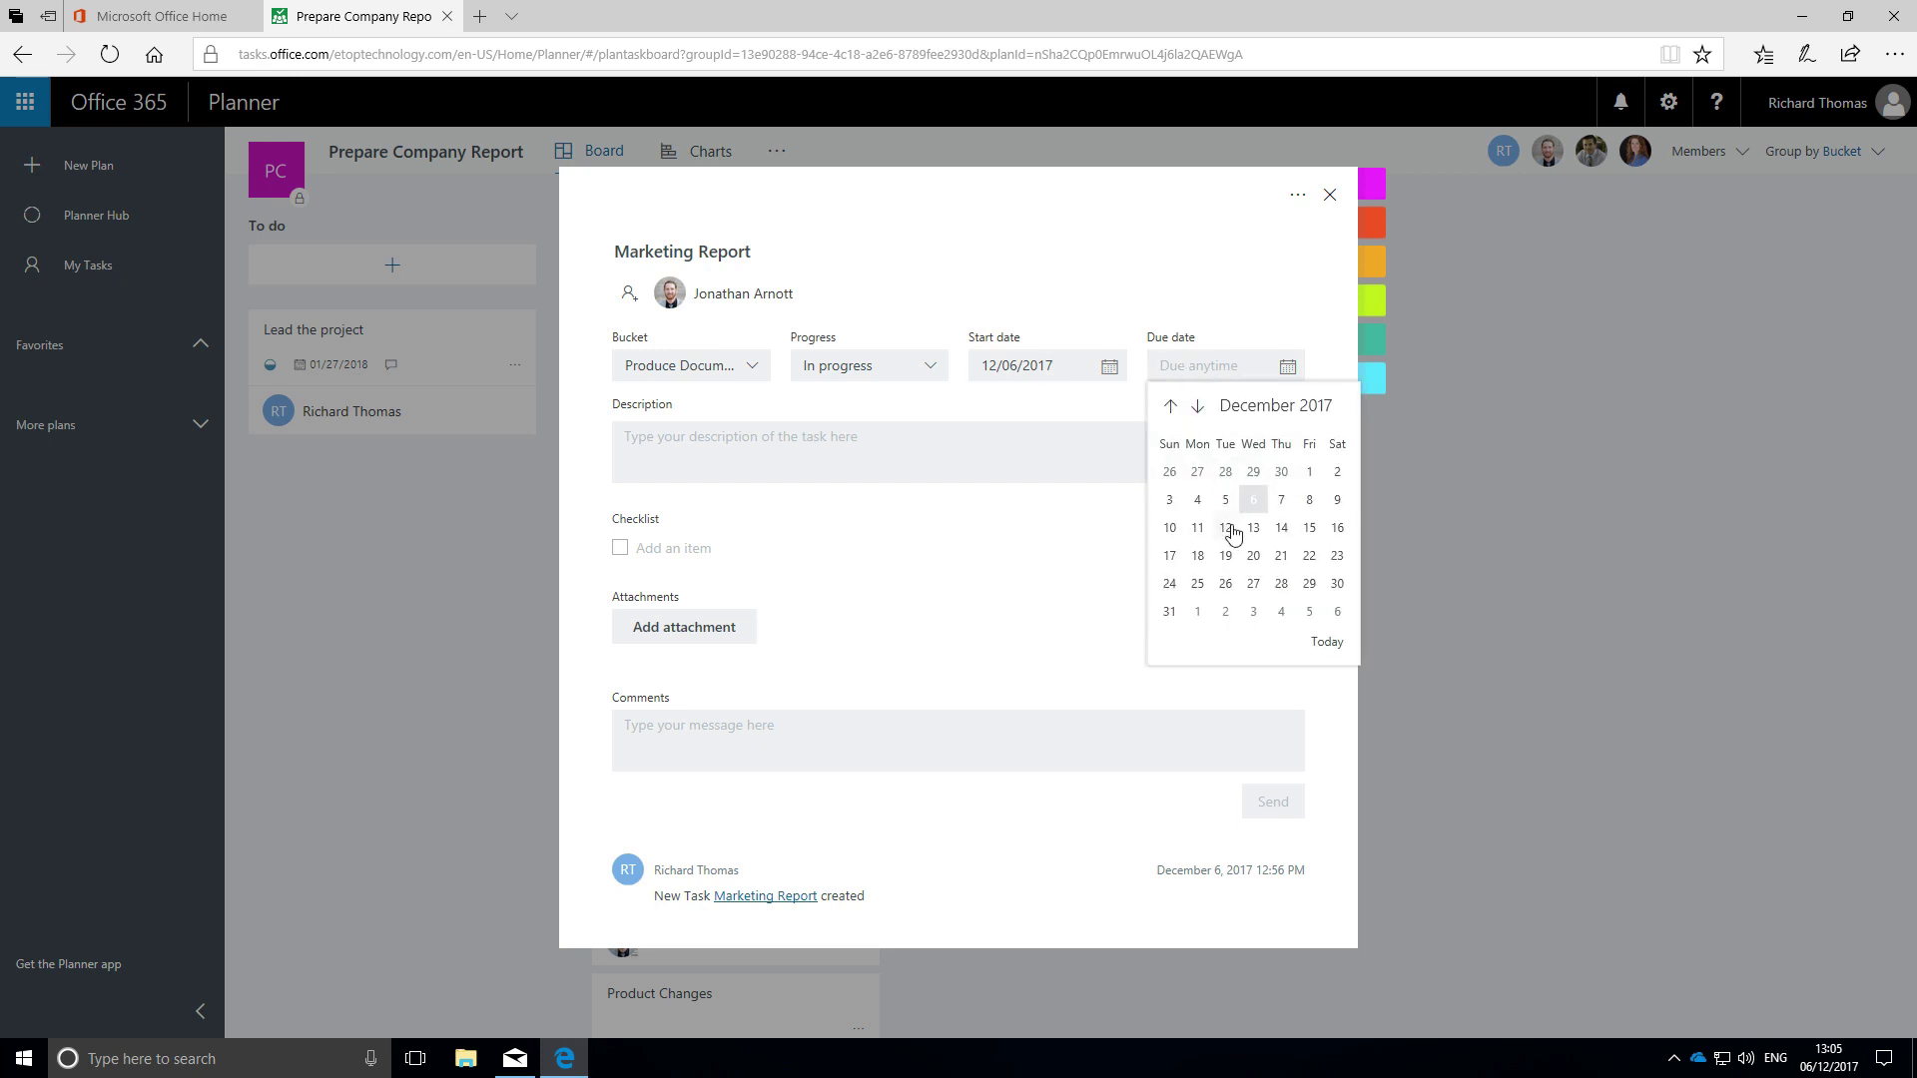
pyautogui.click(1255, 527)
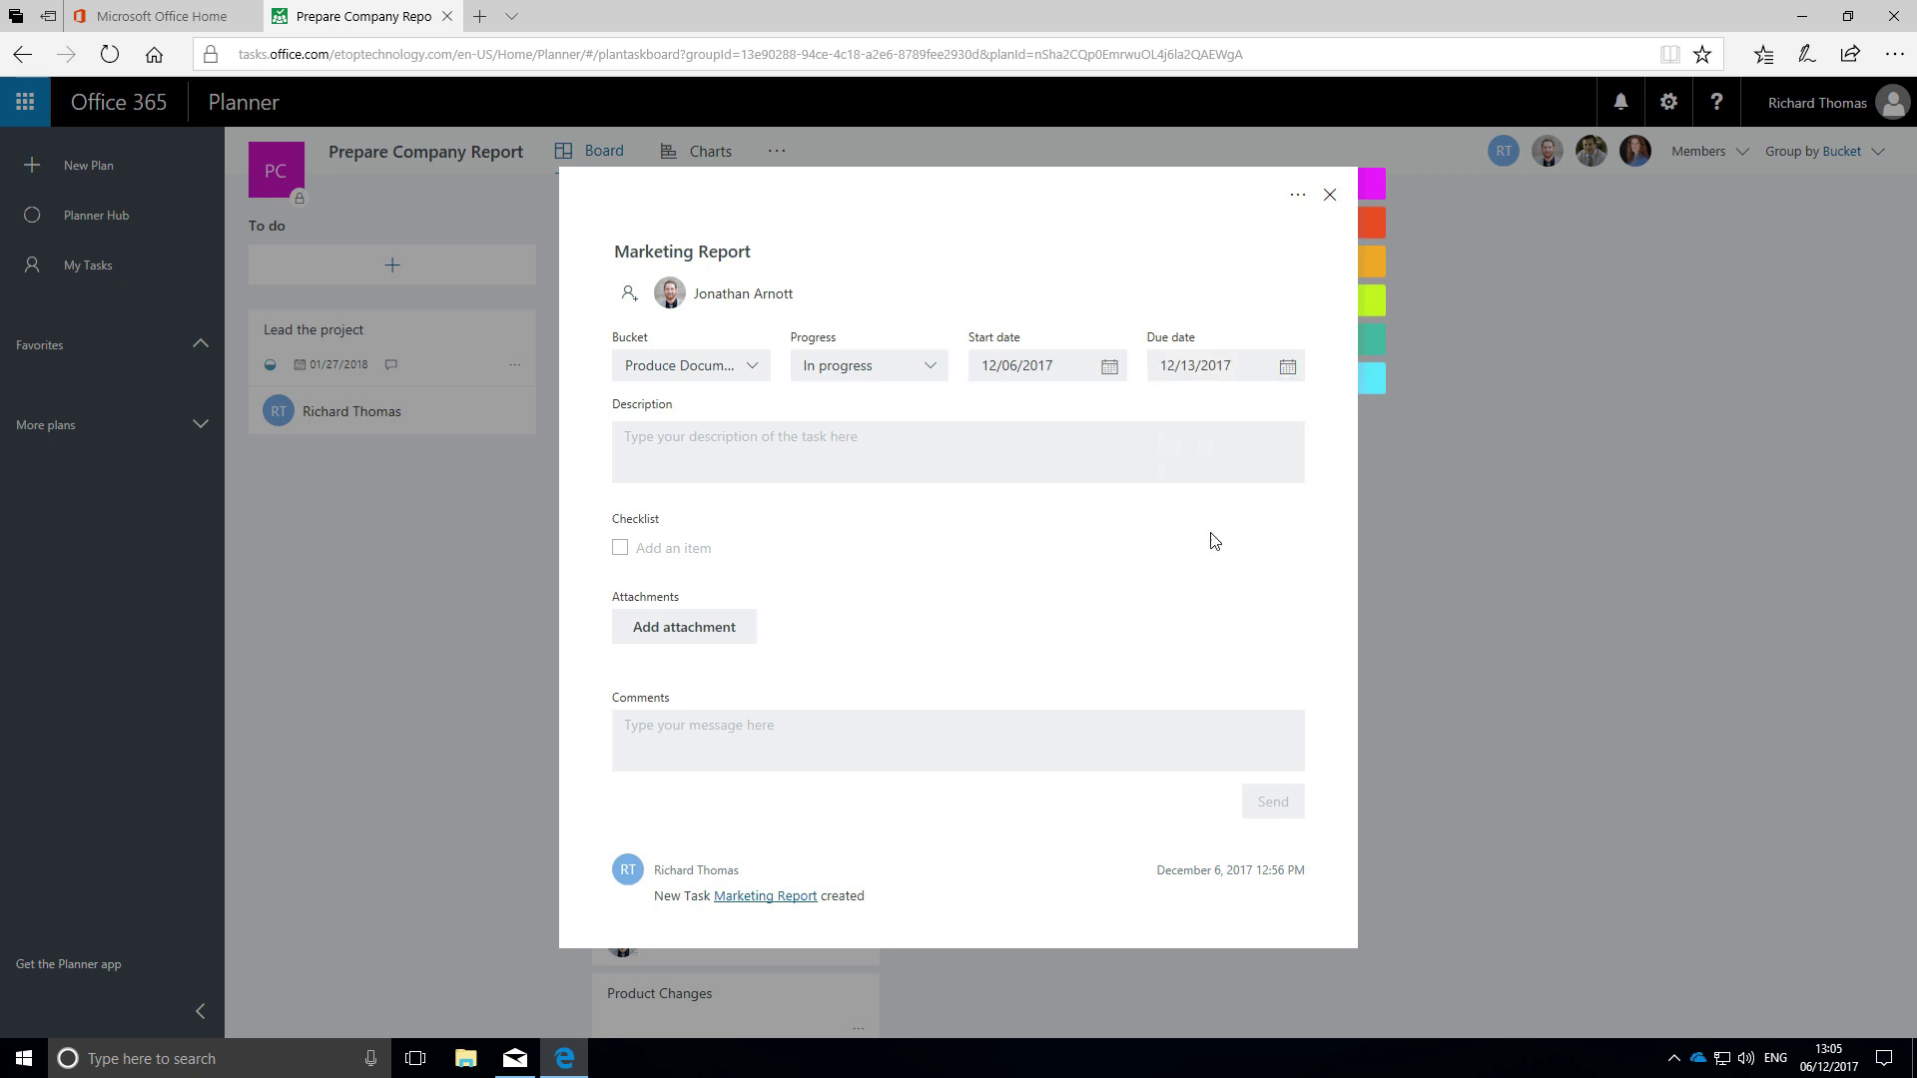
# - Add checklist items Check with team, Create graphics and Create Excel sheet, shown on the card
pyautogui.click(928, 547)
pyautogui.write('check with team')
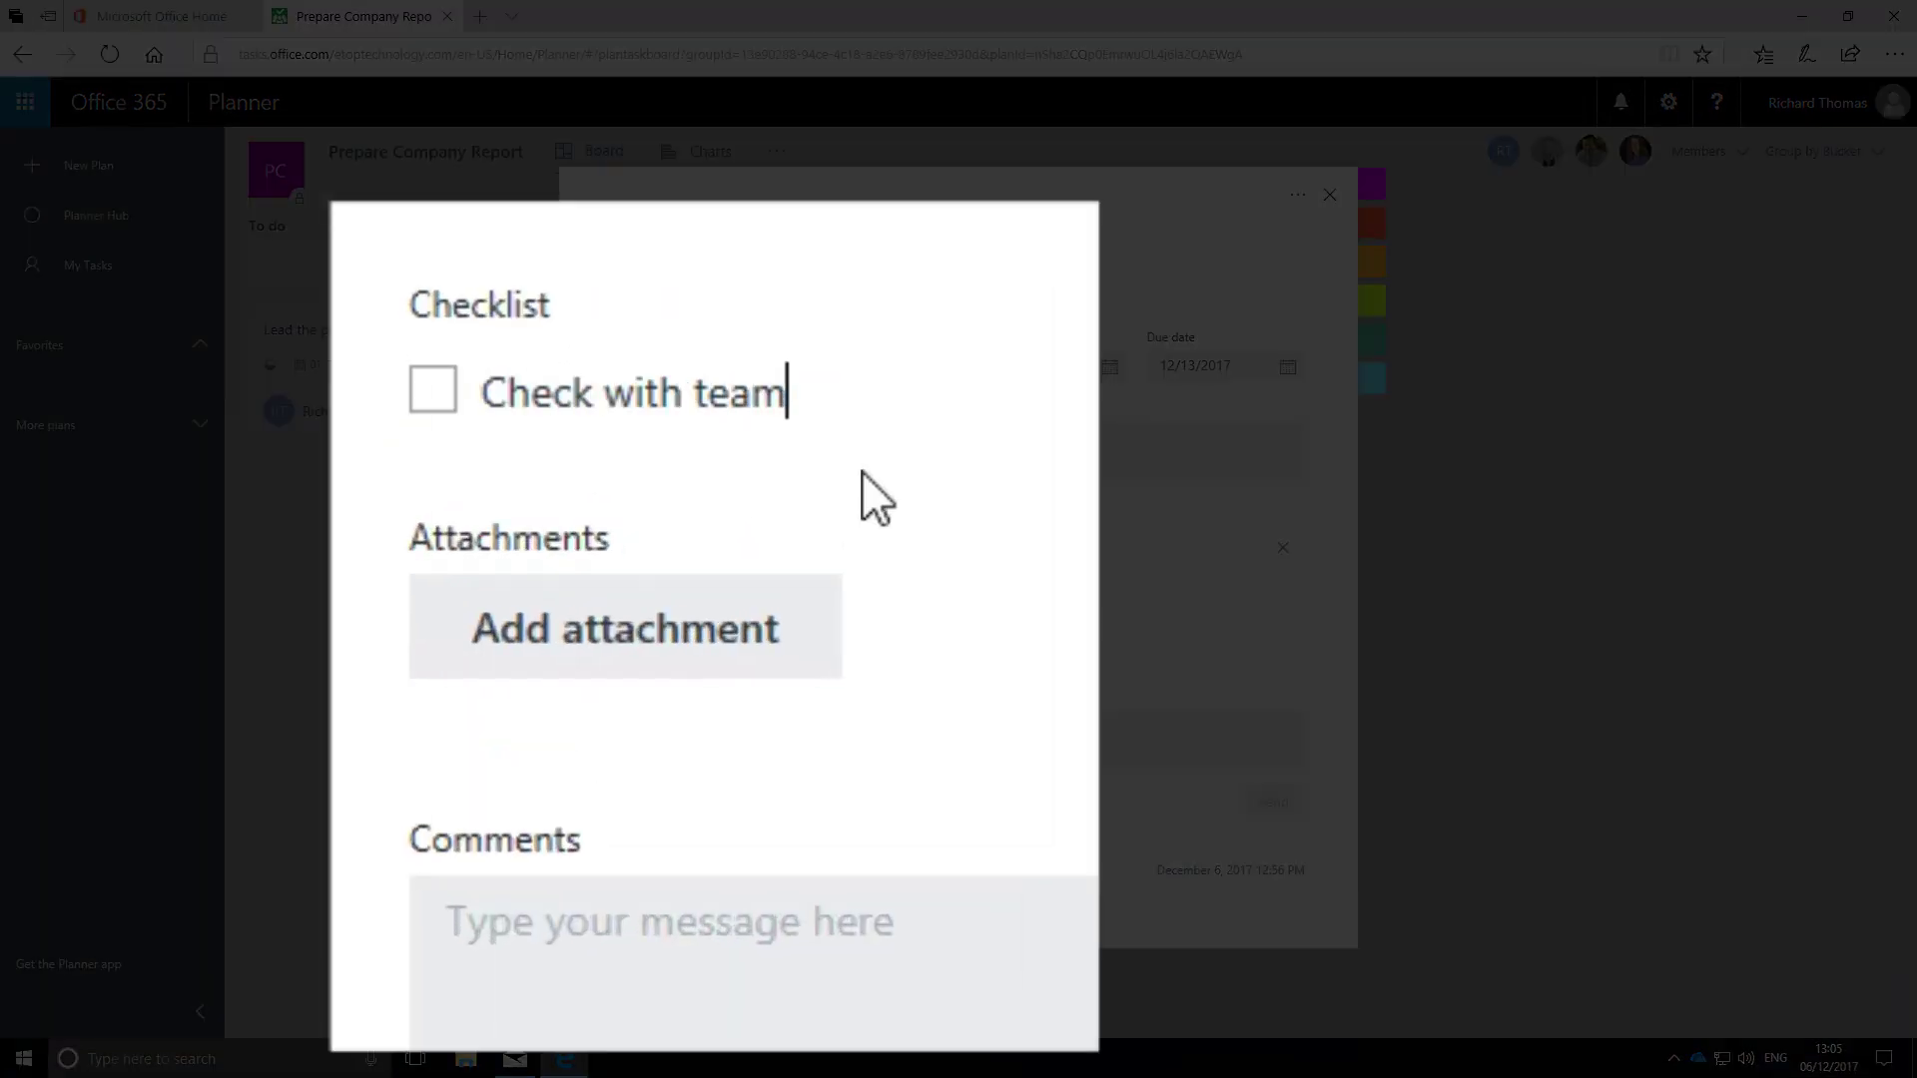
pyautogui.press('Return')
pyautogui.write('Create graphics')
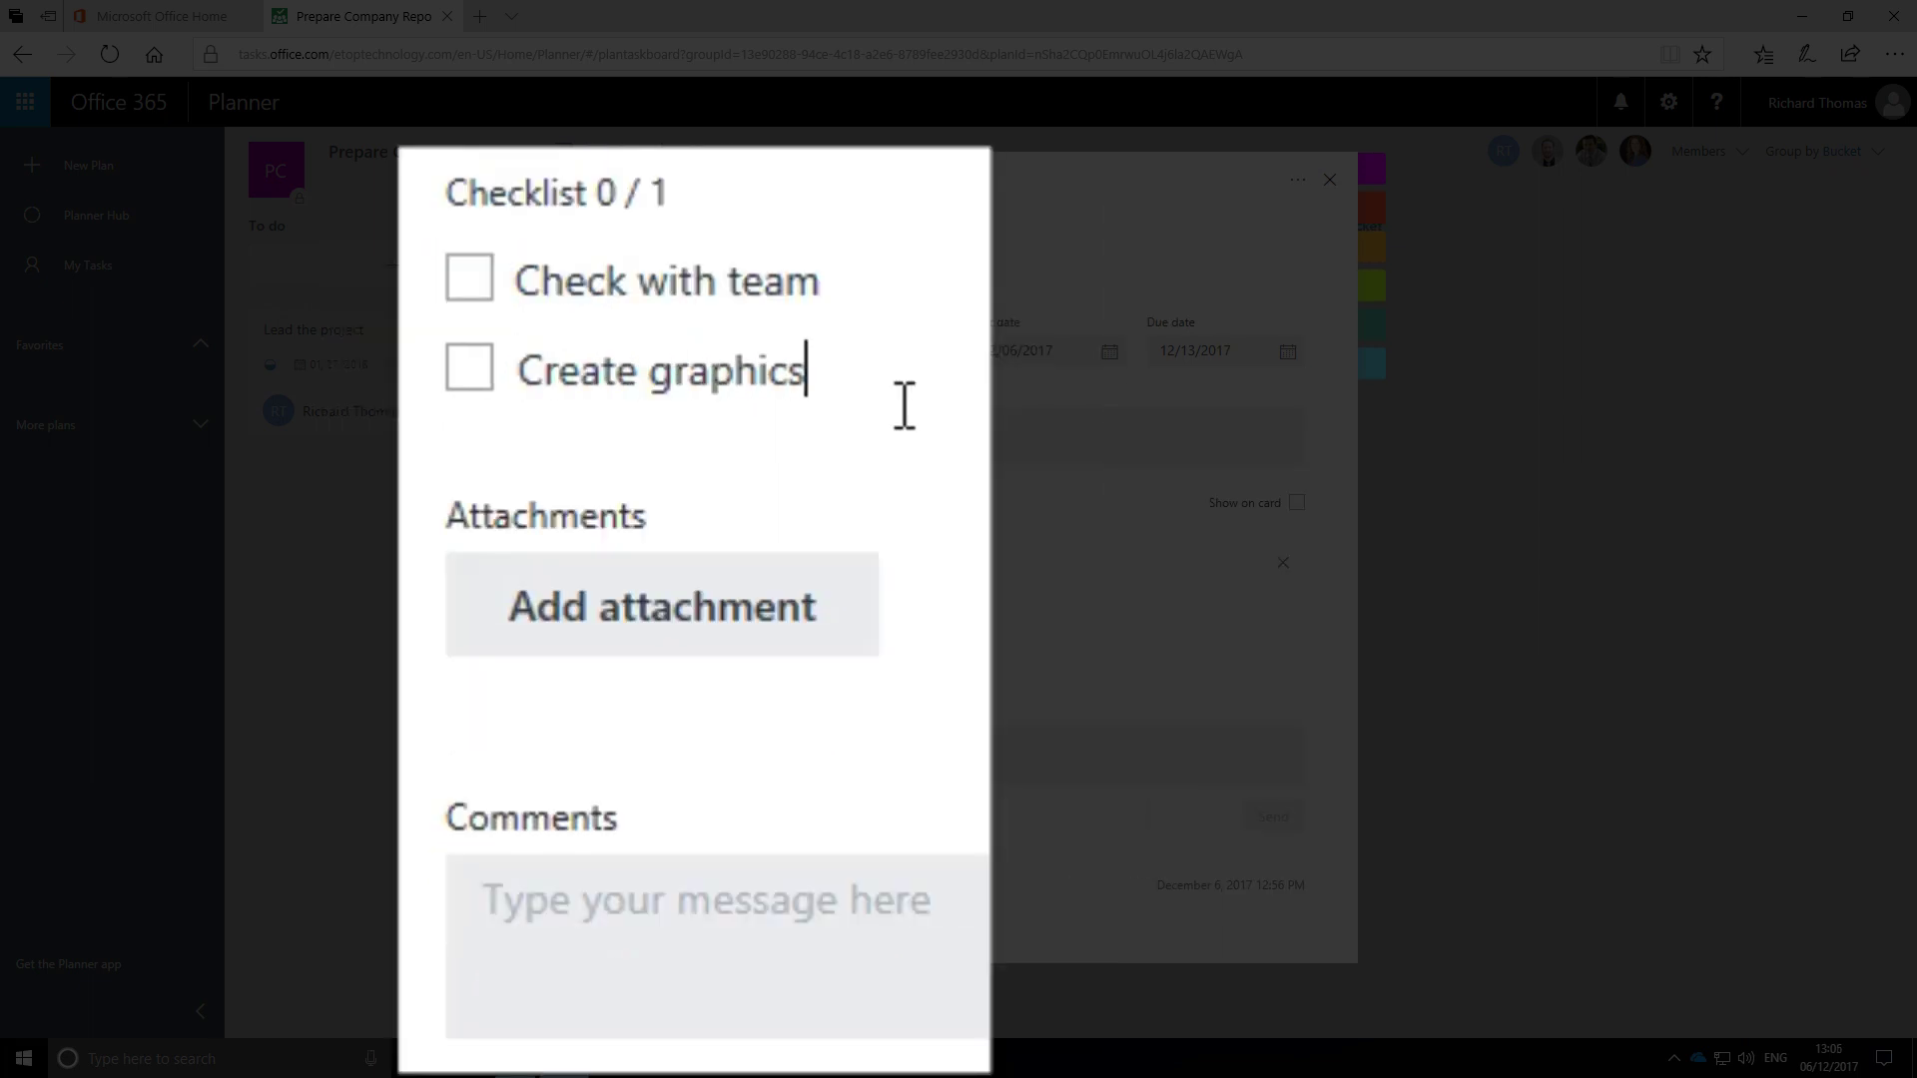
pyautogui.press('Return')
pyautogui.write('Create Excel she')
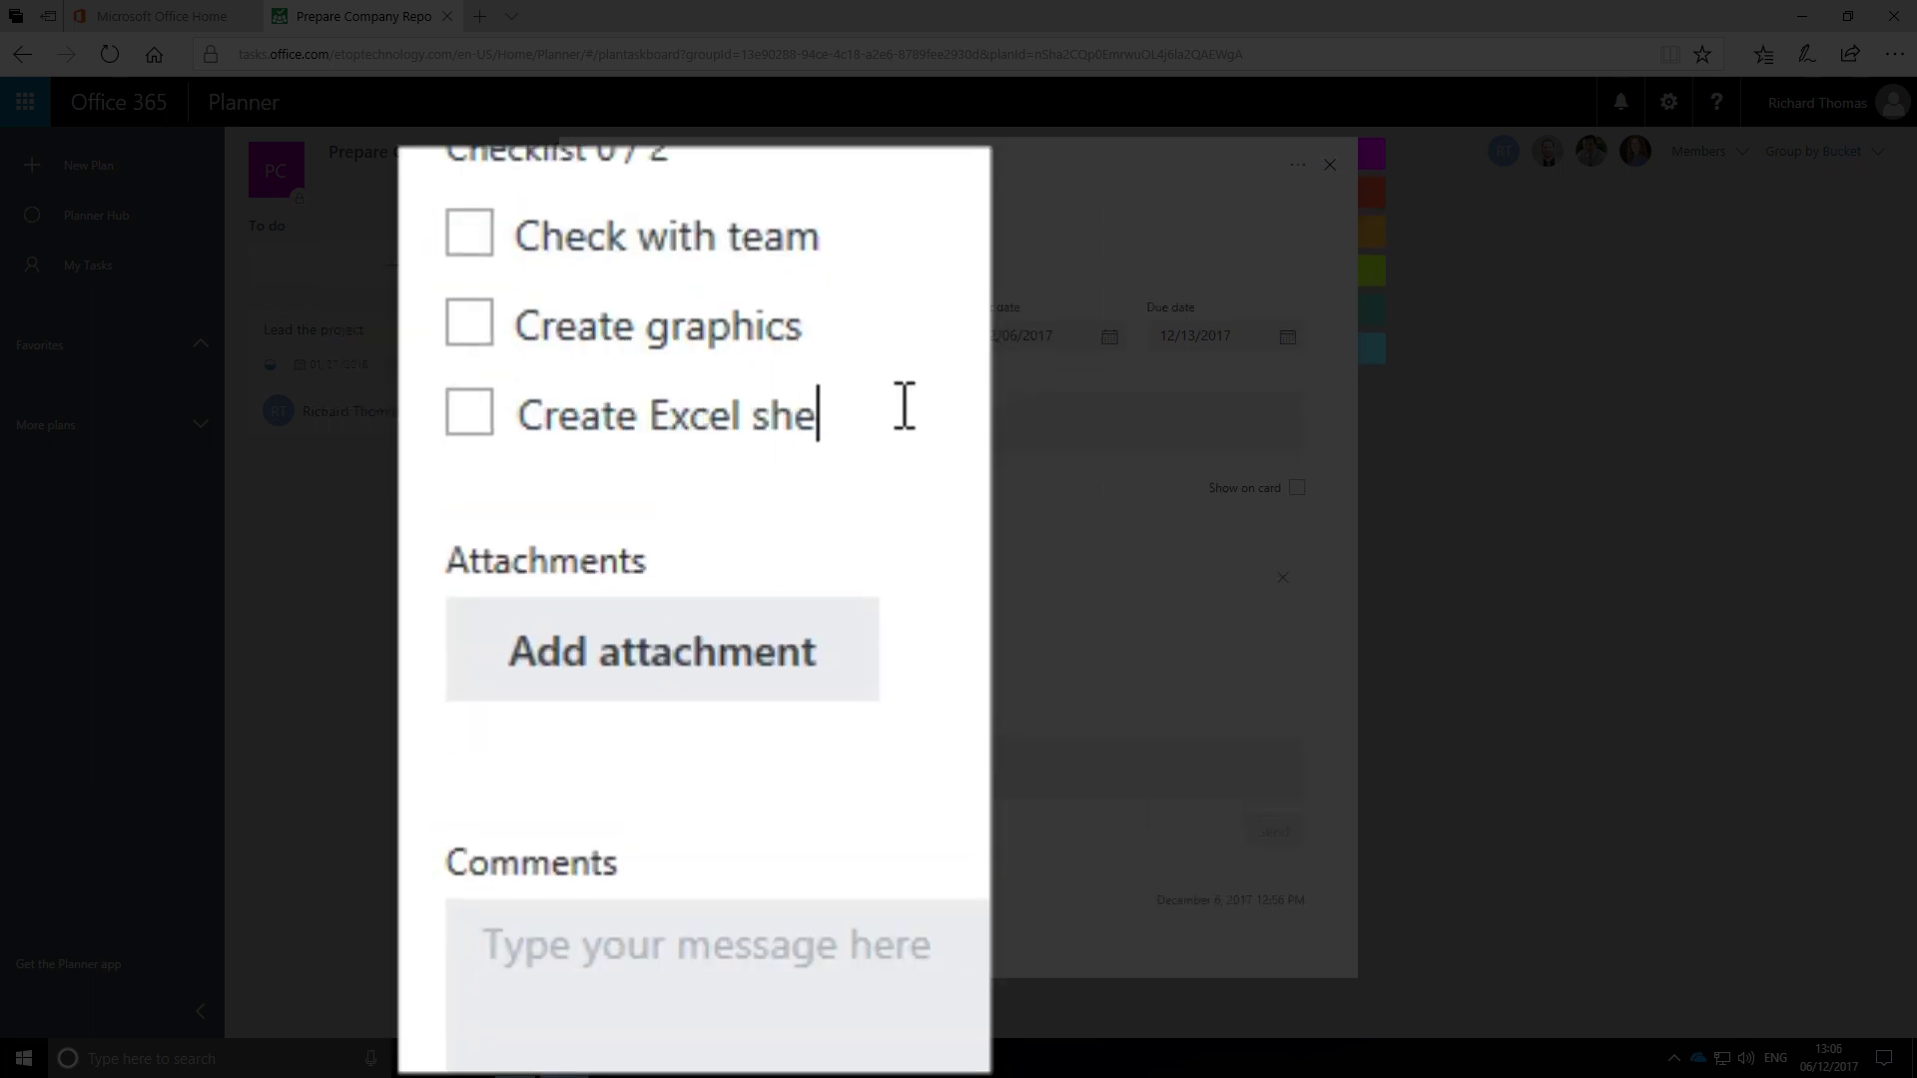
pyautogui.write('et')
pyautogui.press('Return')
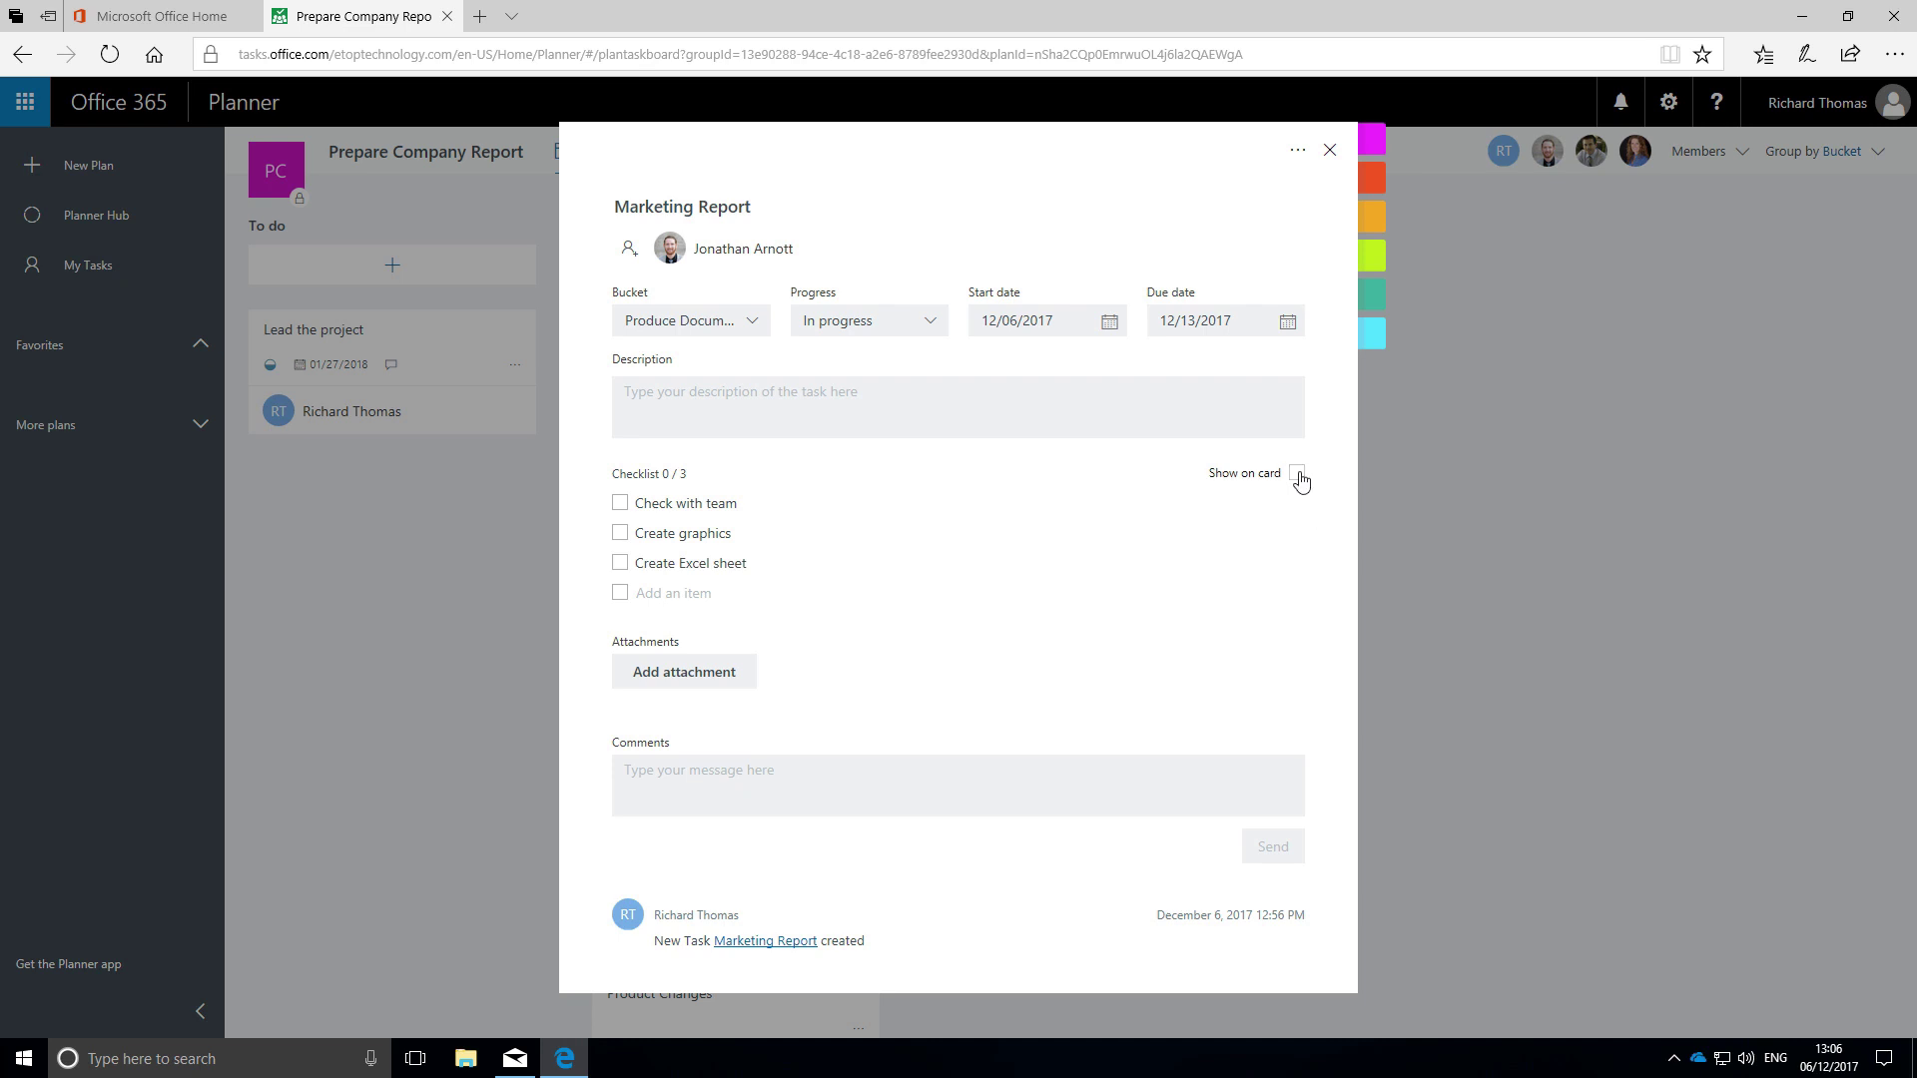
pyautogui.click(1300, 477)
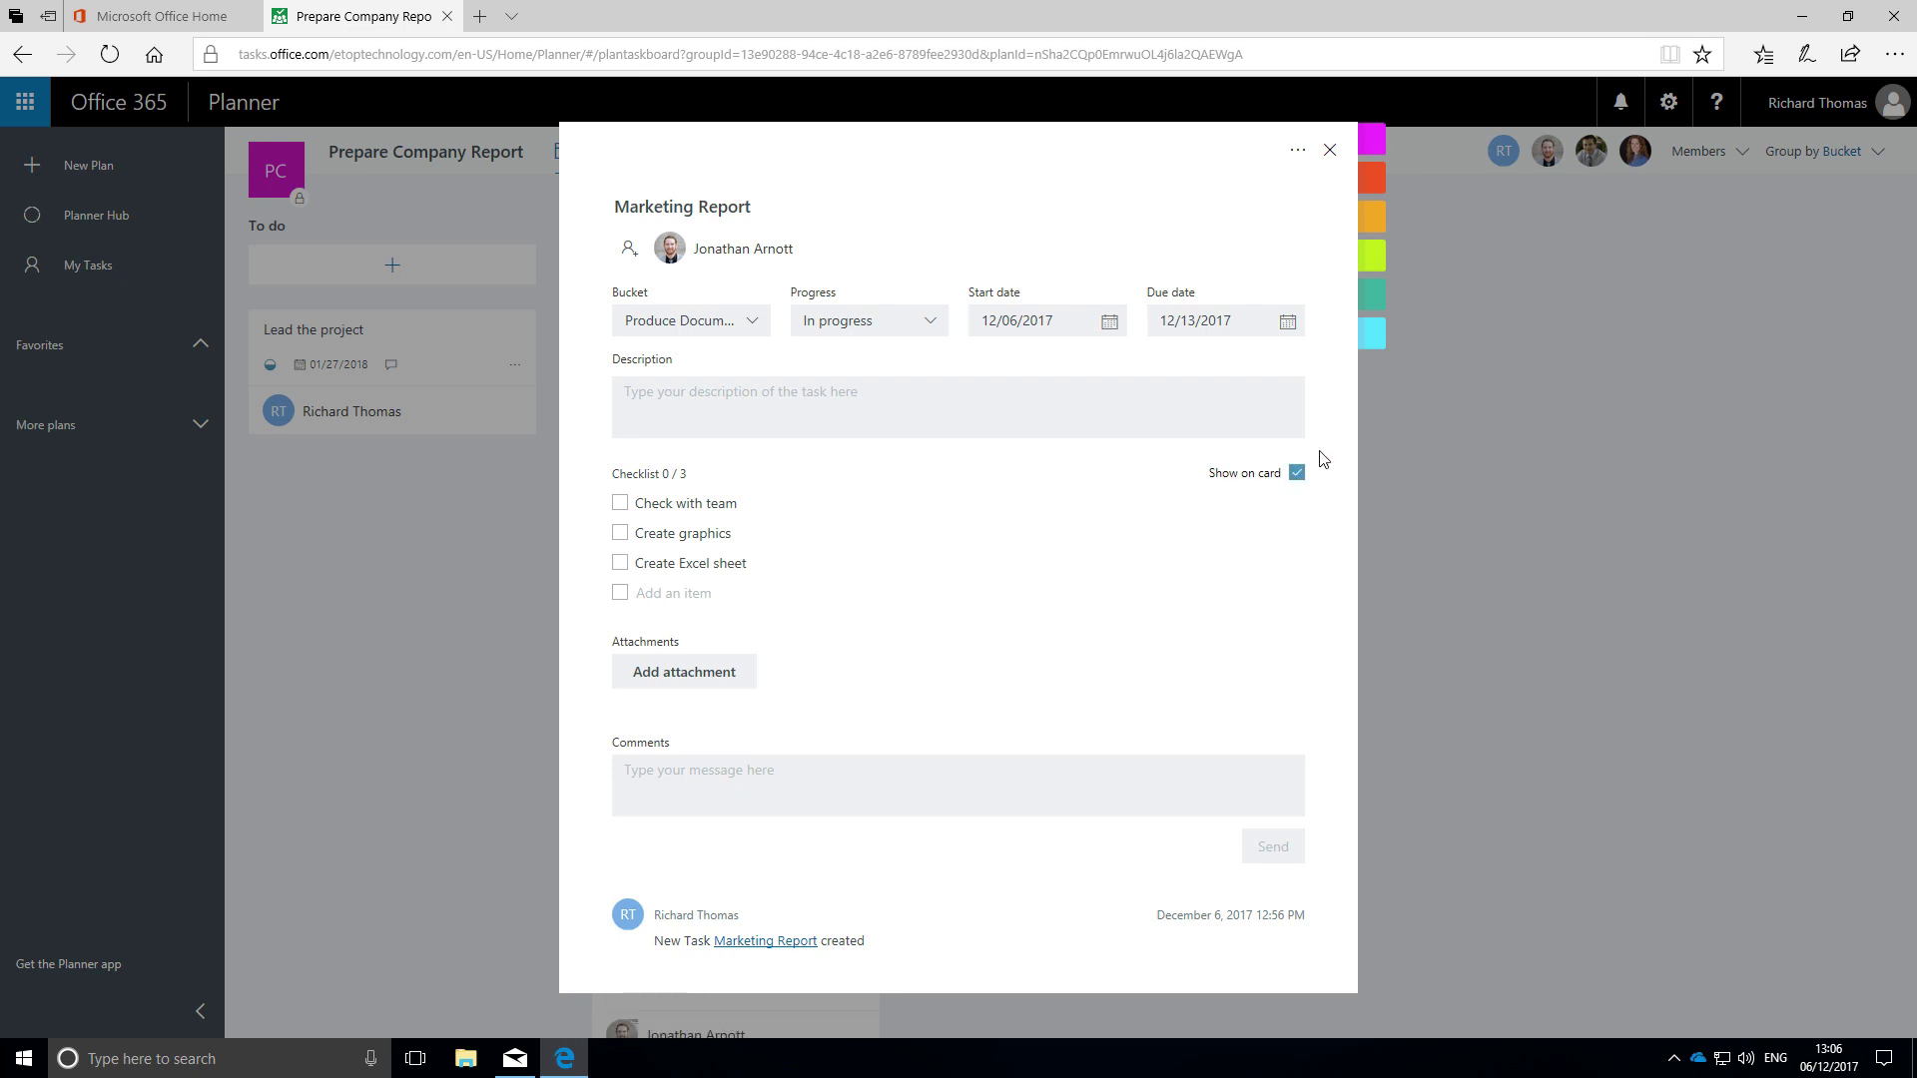
pyautogui.click(1327, 150)
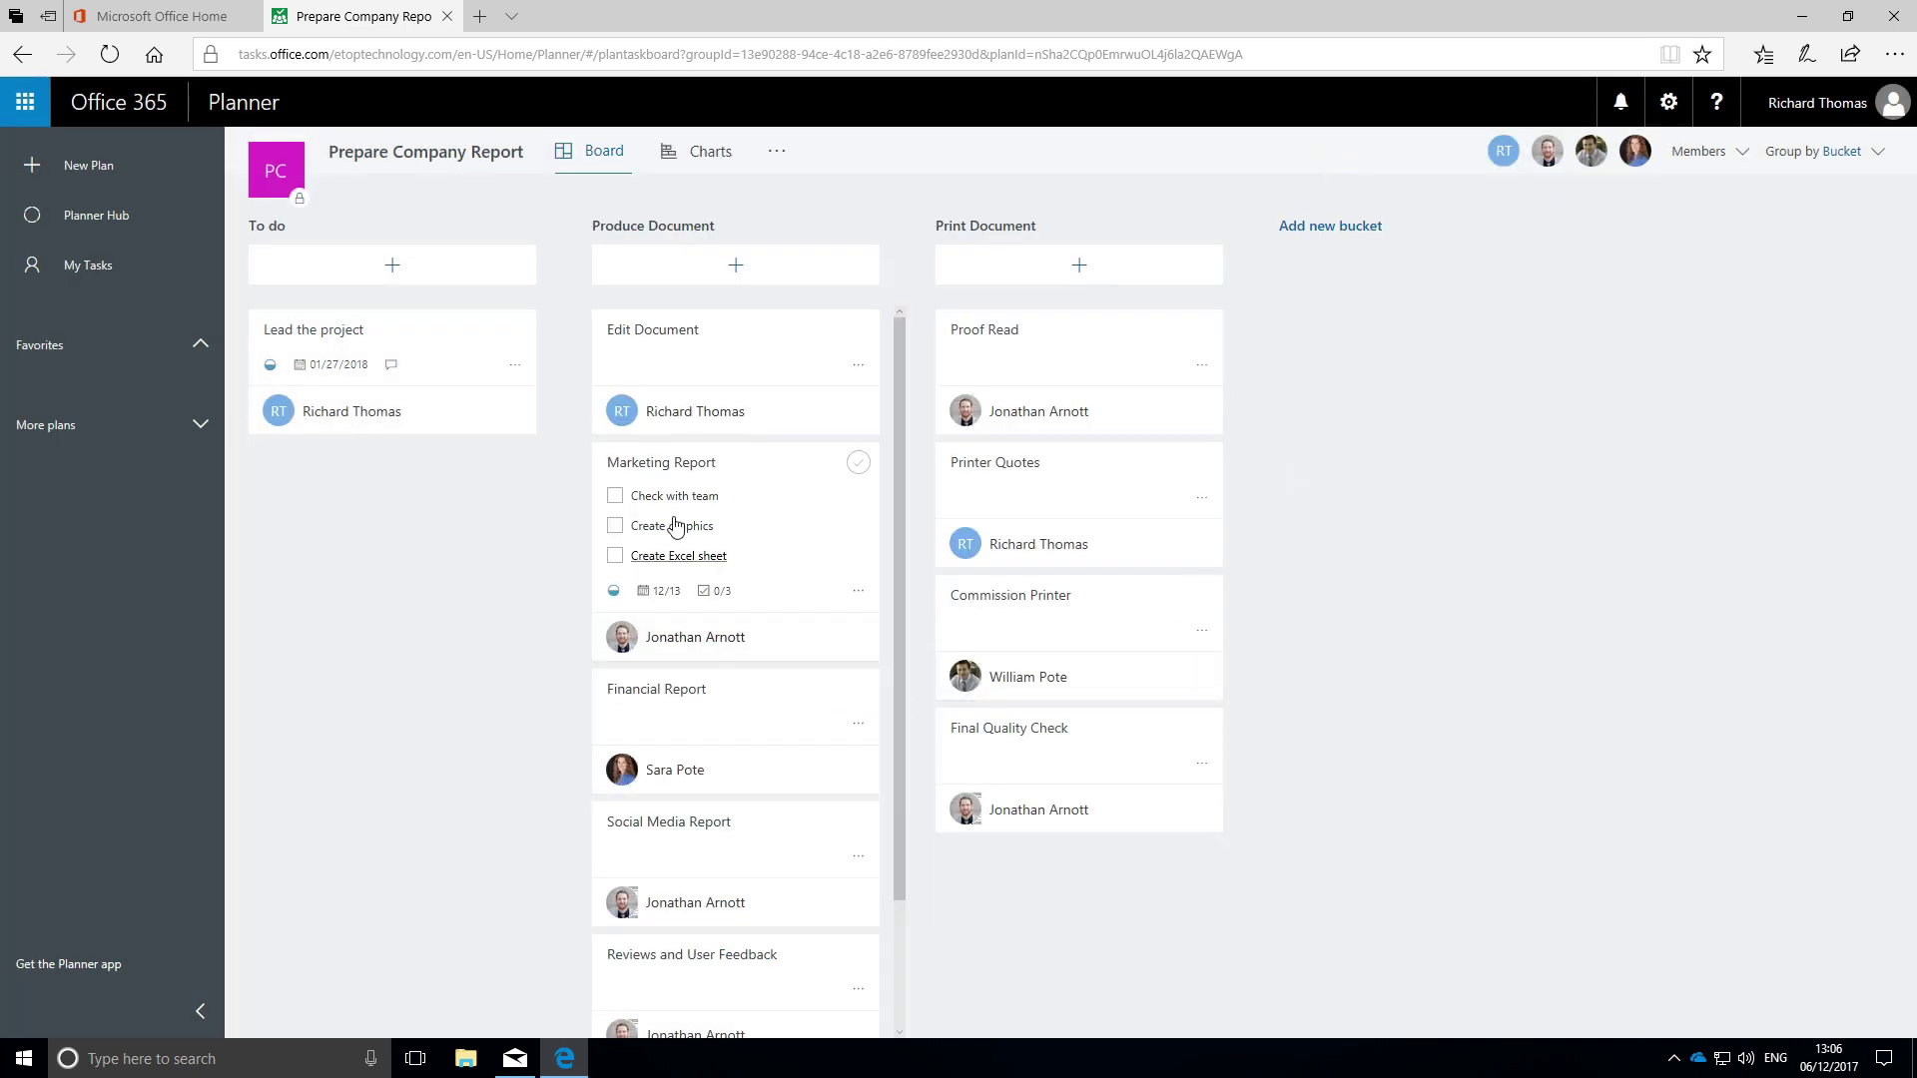
pyautogui.moveTo(733, 532)
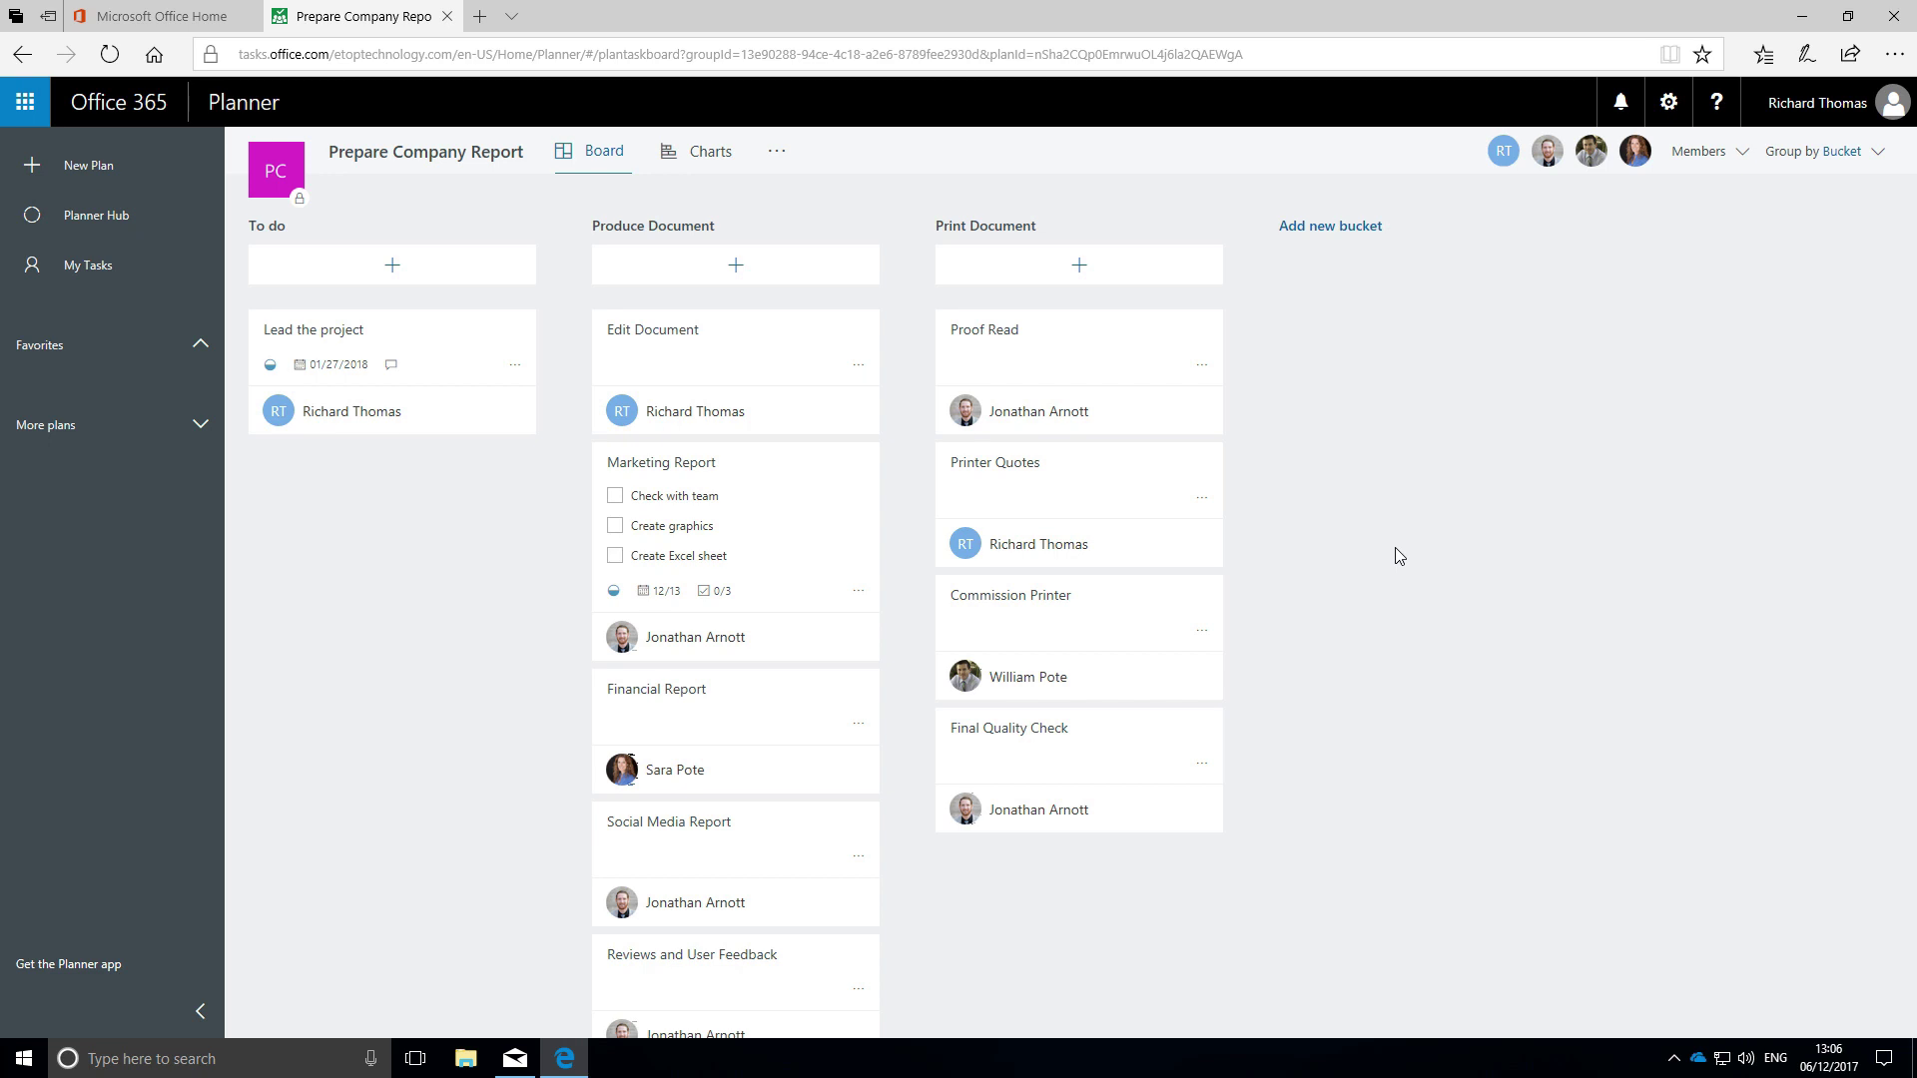
# - Attach the Oxford editing-and-proofreading PDF from the Desktop to Proof Read and view it
pyautogui.click(1066, 373)
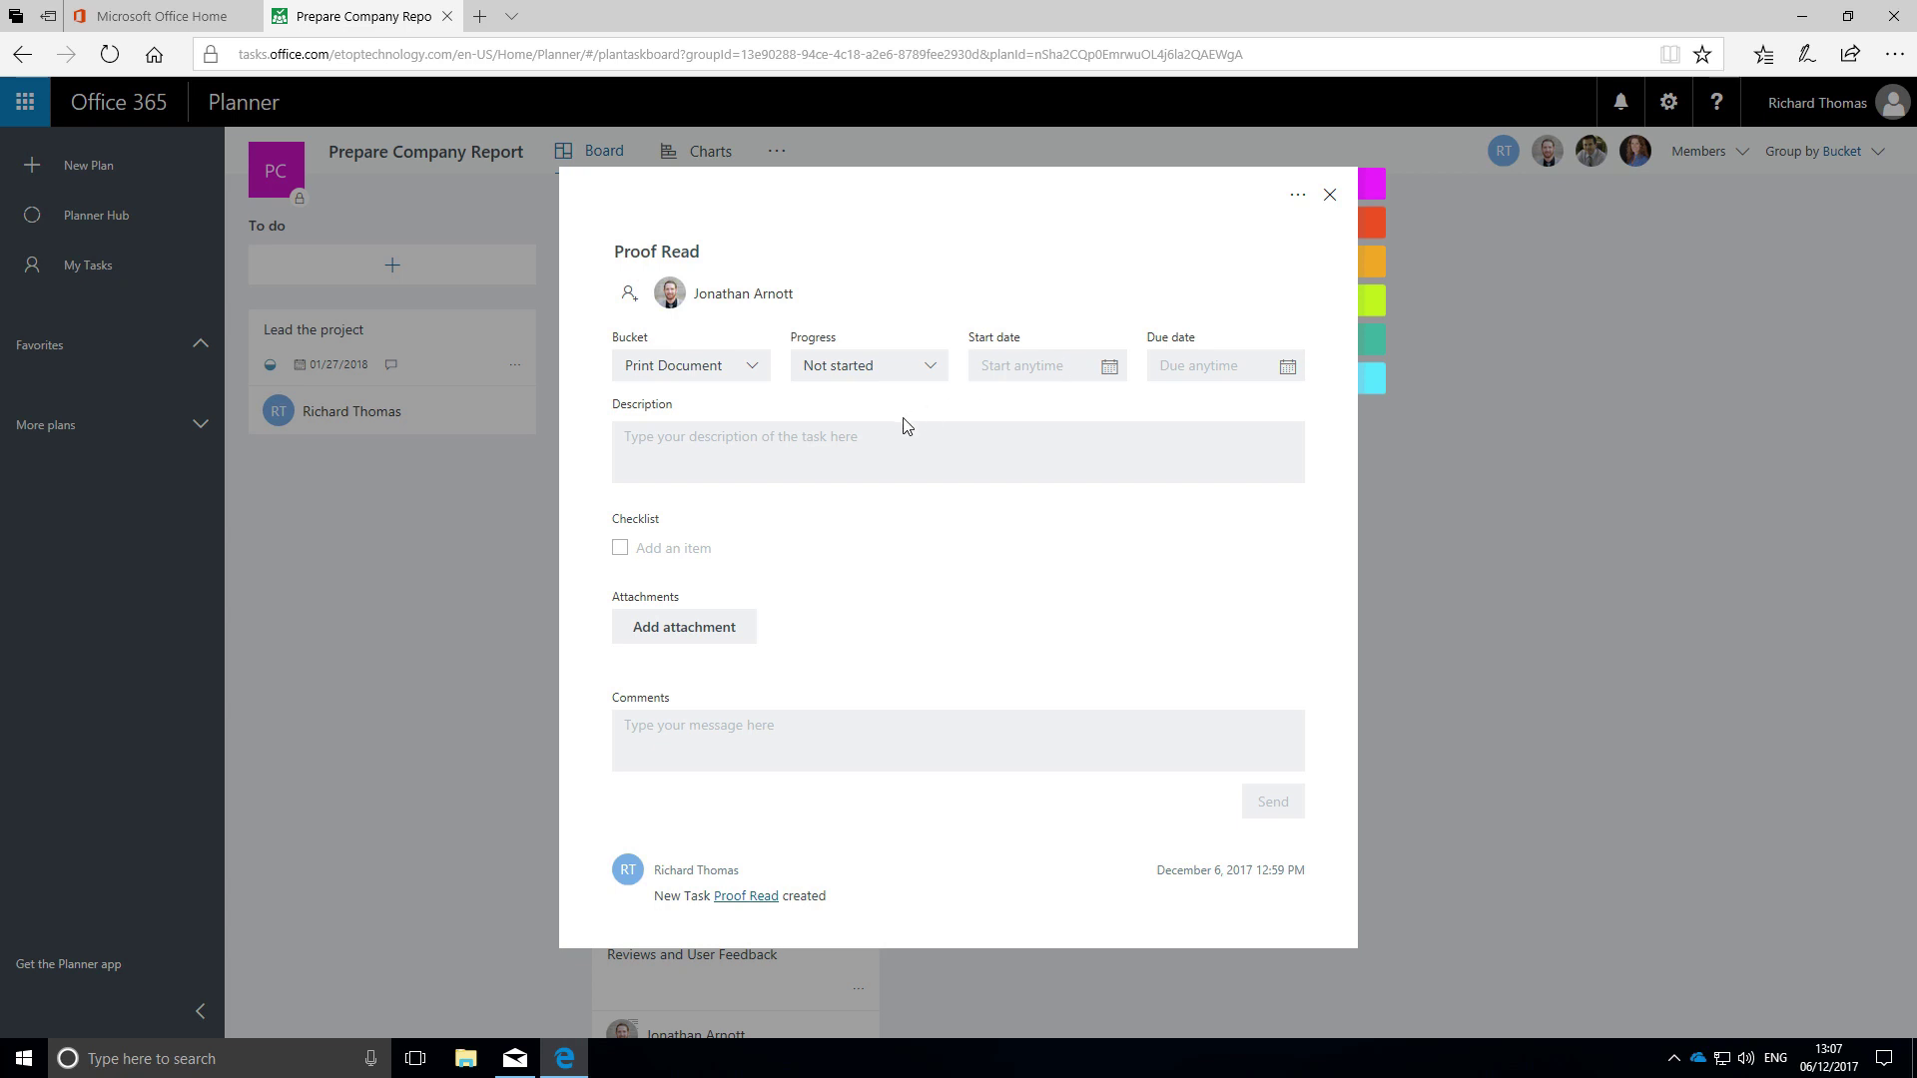
pyautogui.click(709, 631)
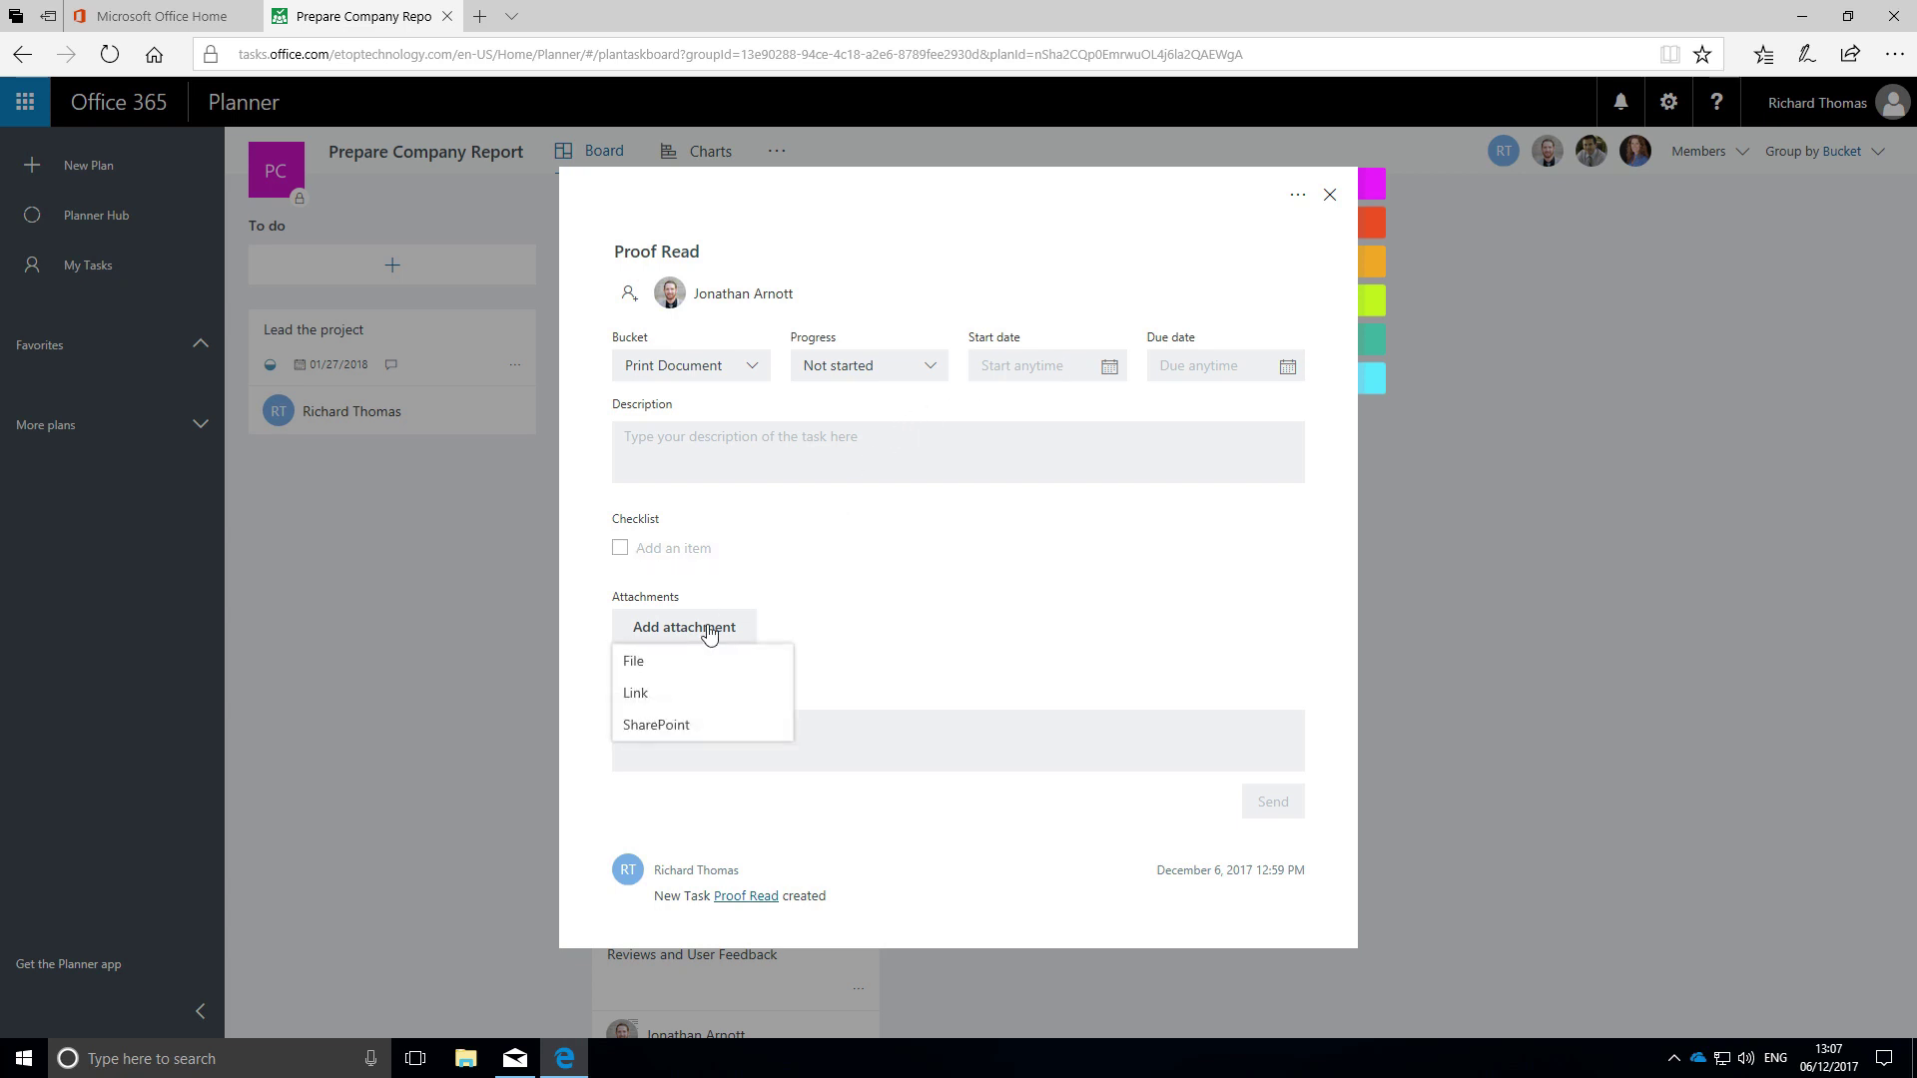
pyautogui.click(633, 663)
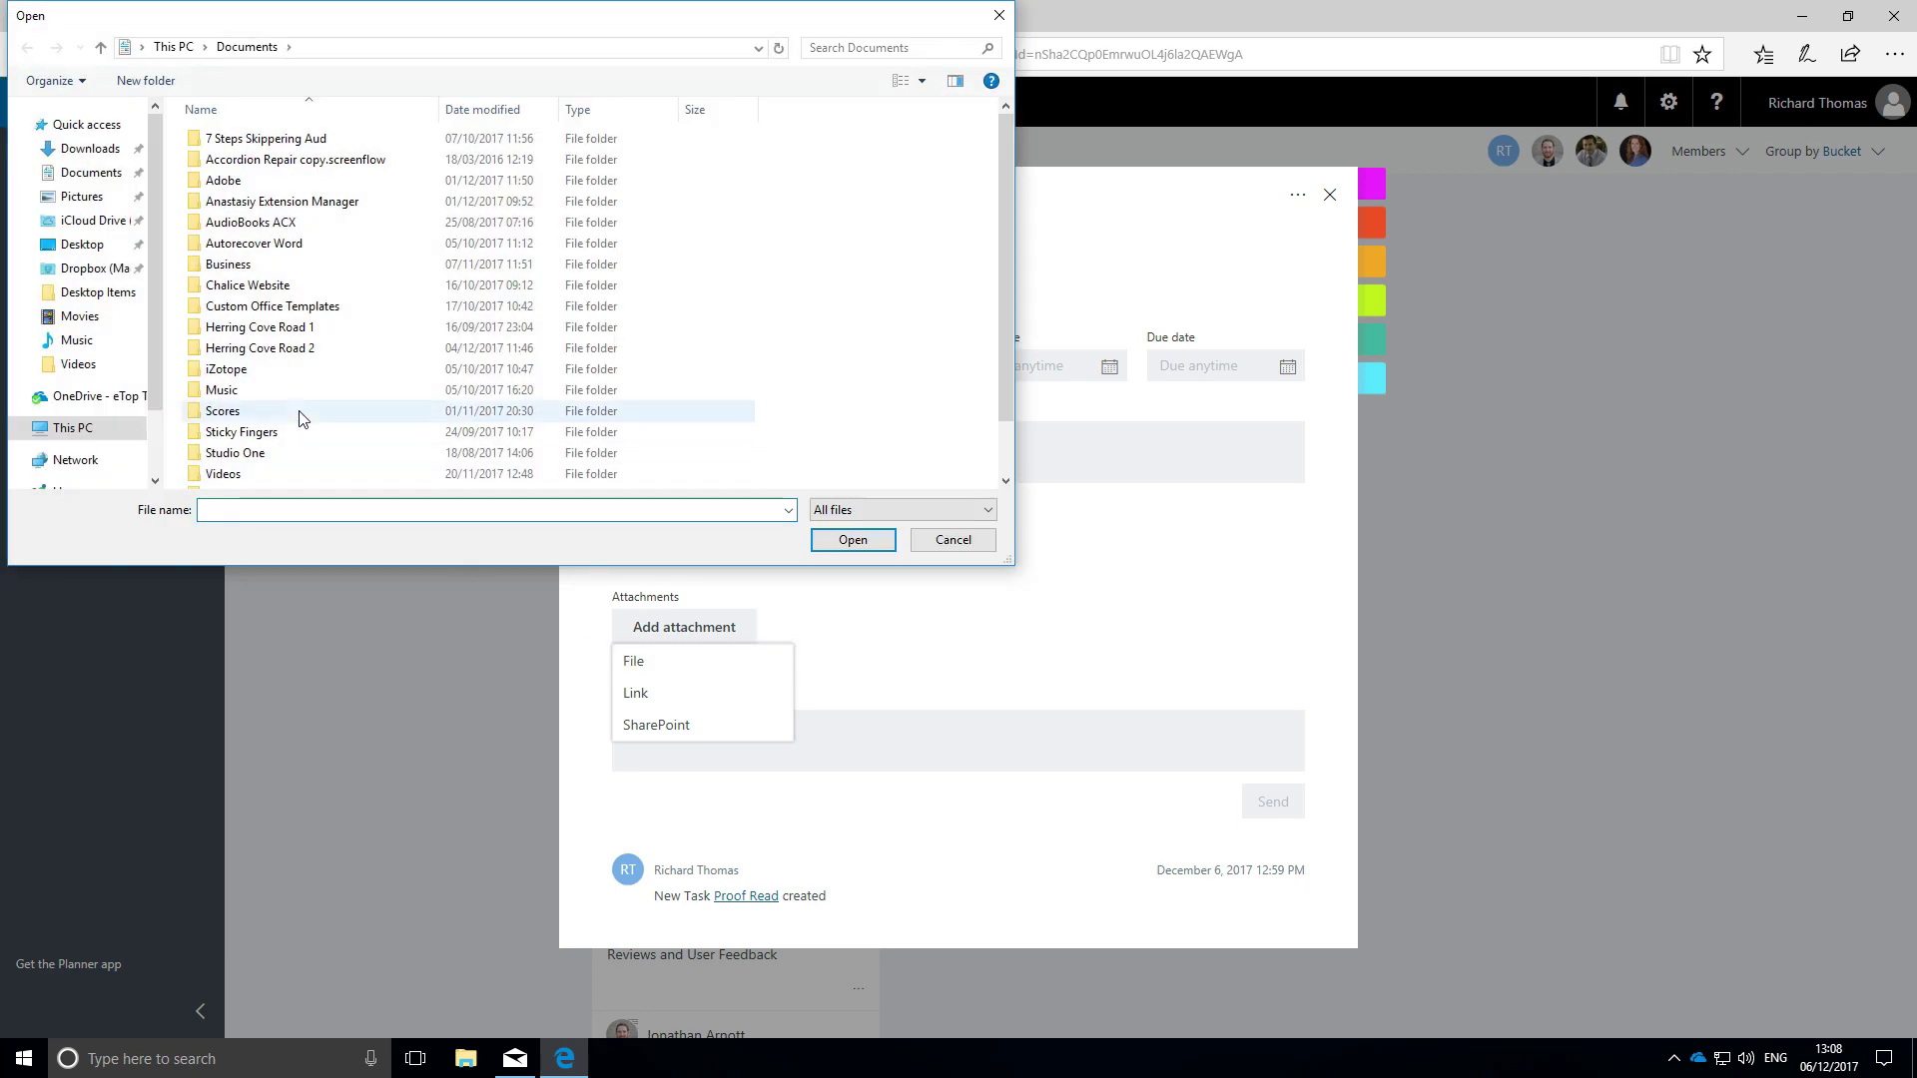
pyautogui.click(82, 244)
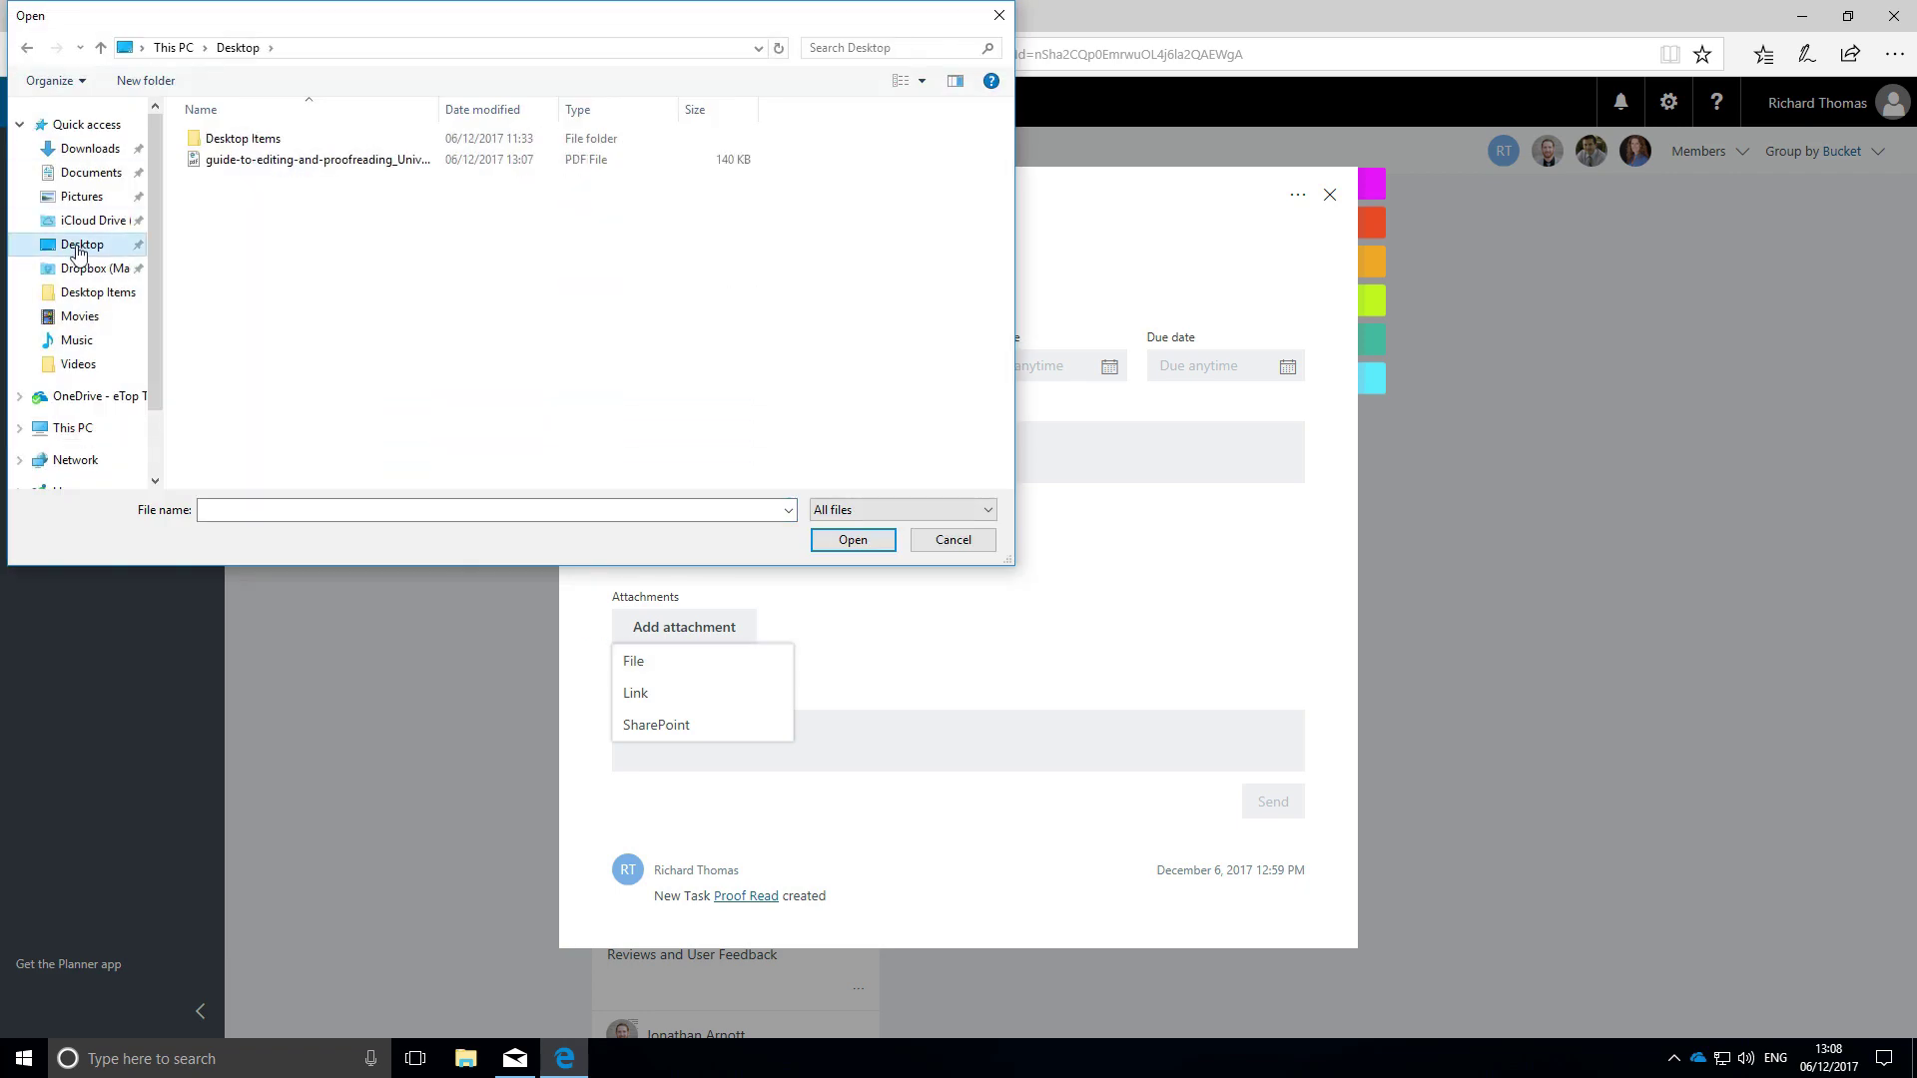
pyautogui.click(396, 160)
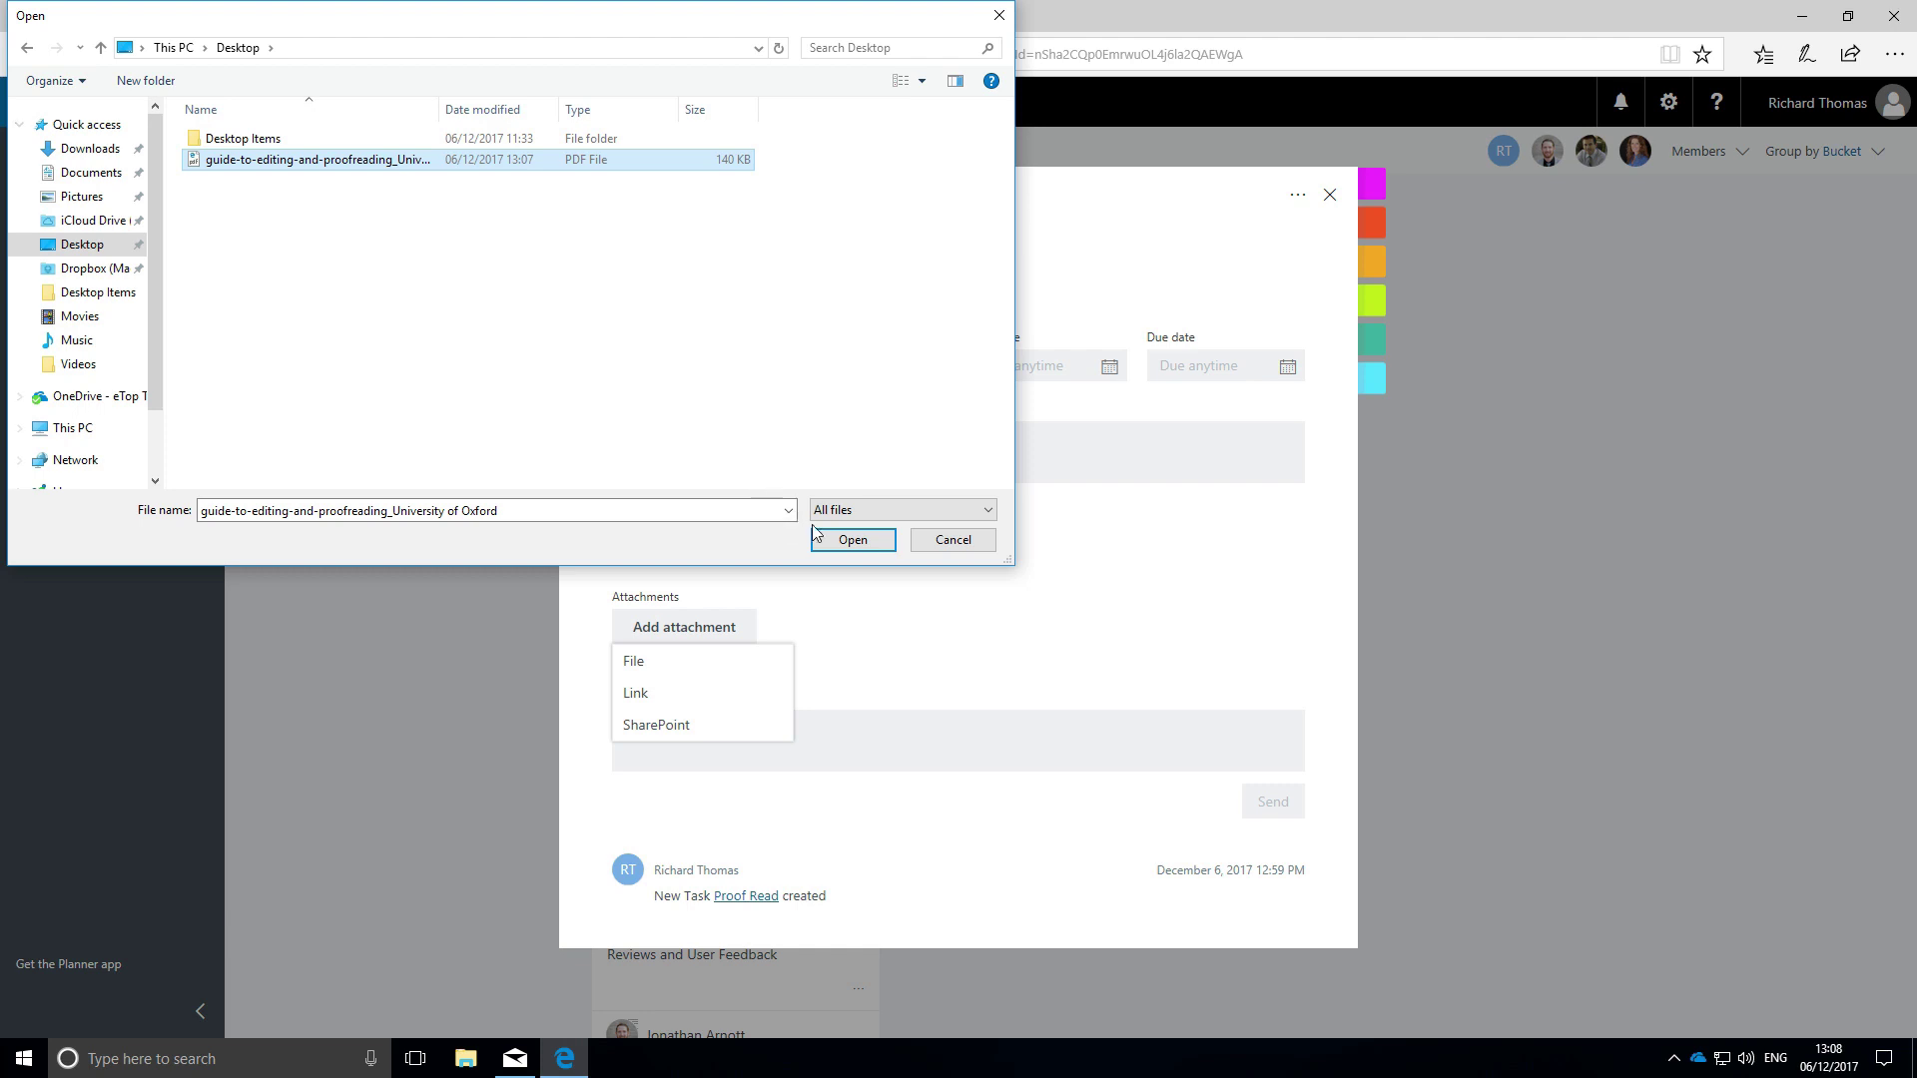
pyautogui.click(851, 539)
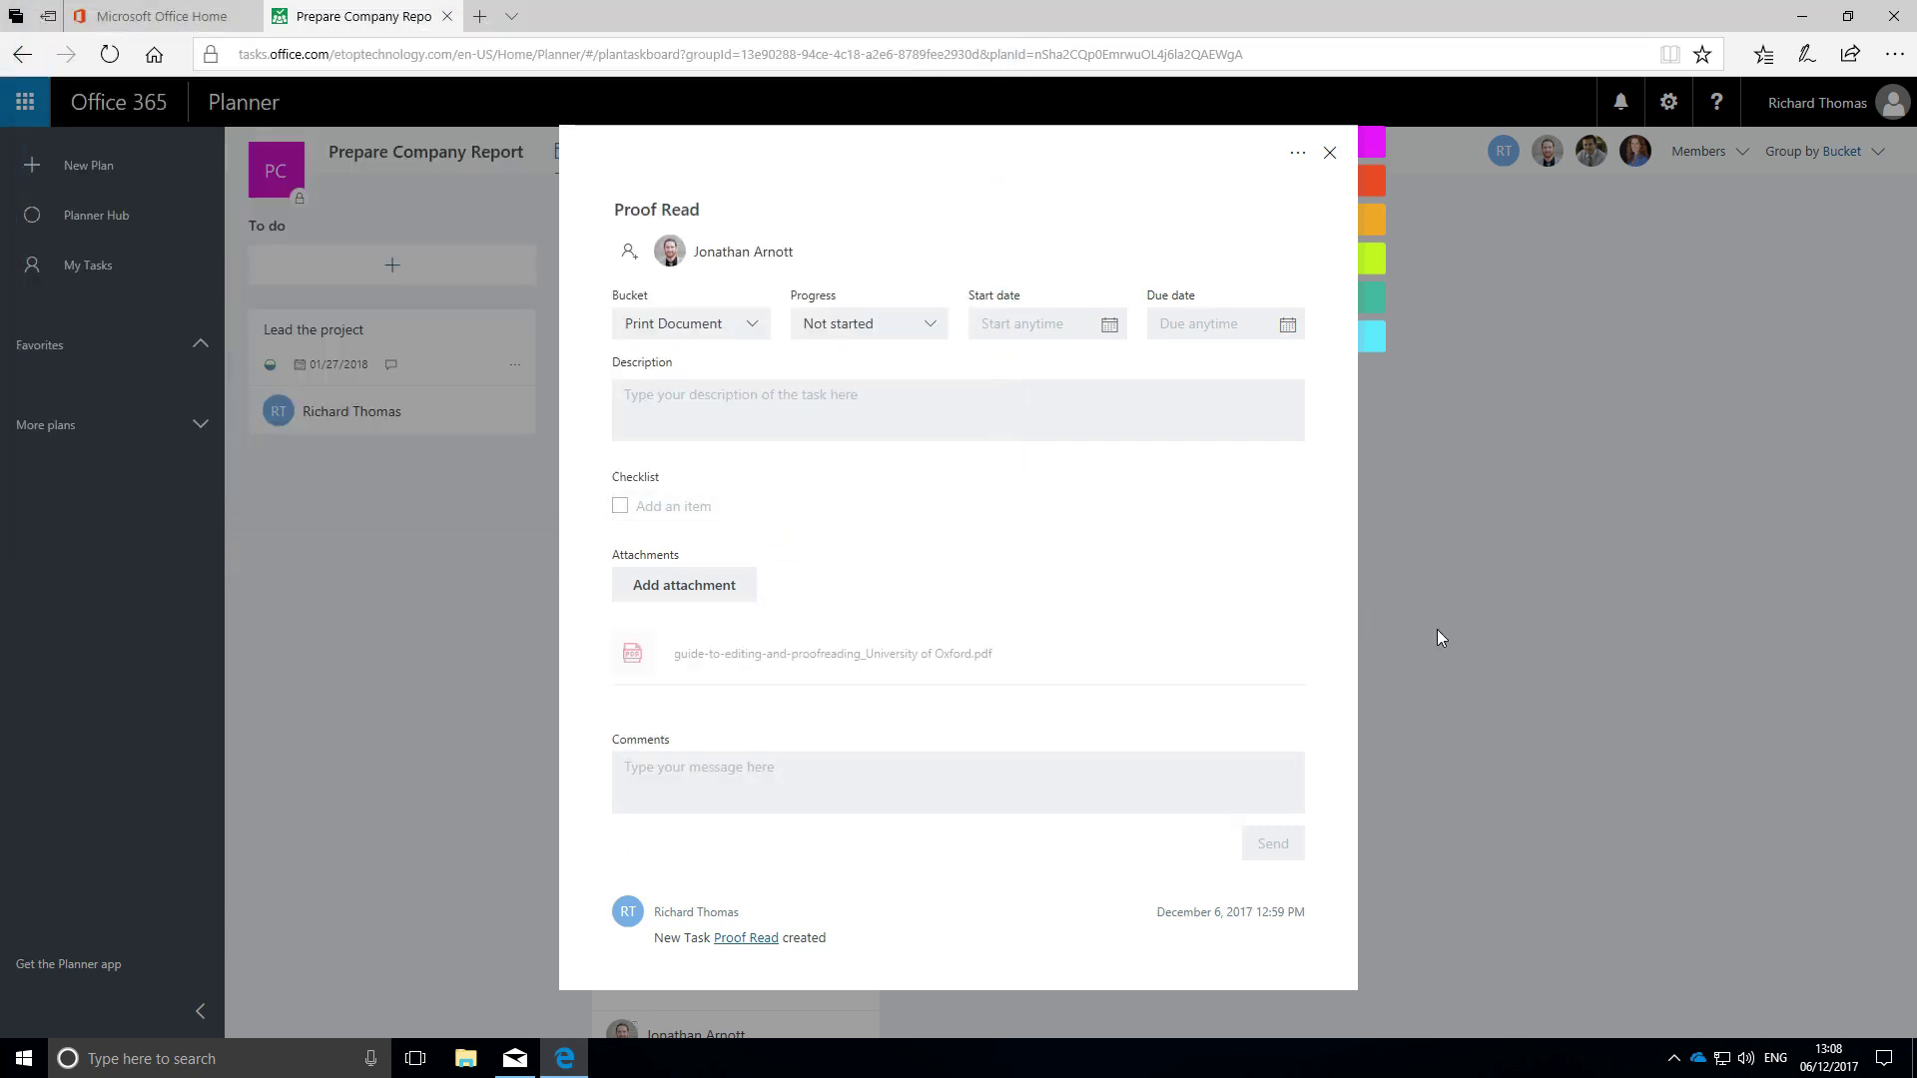
pyautogui.click(928, 653)
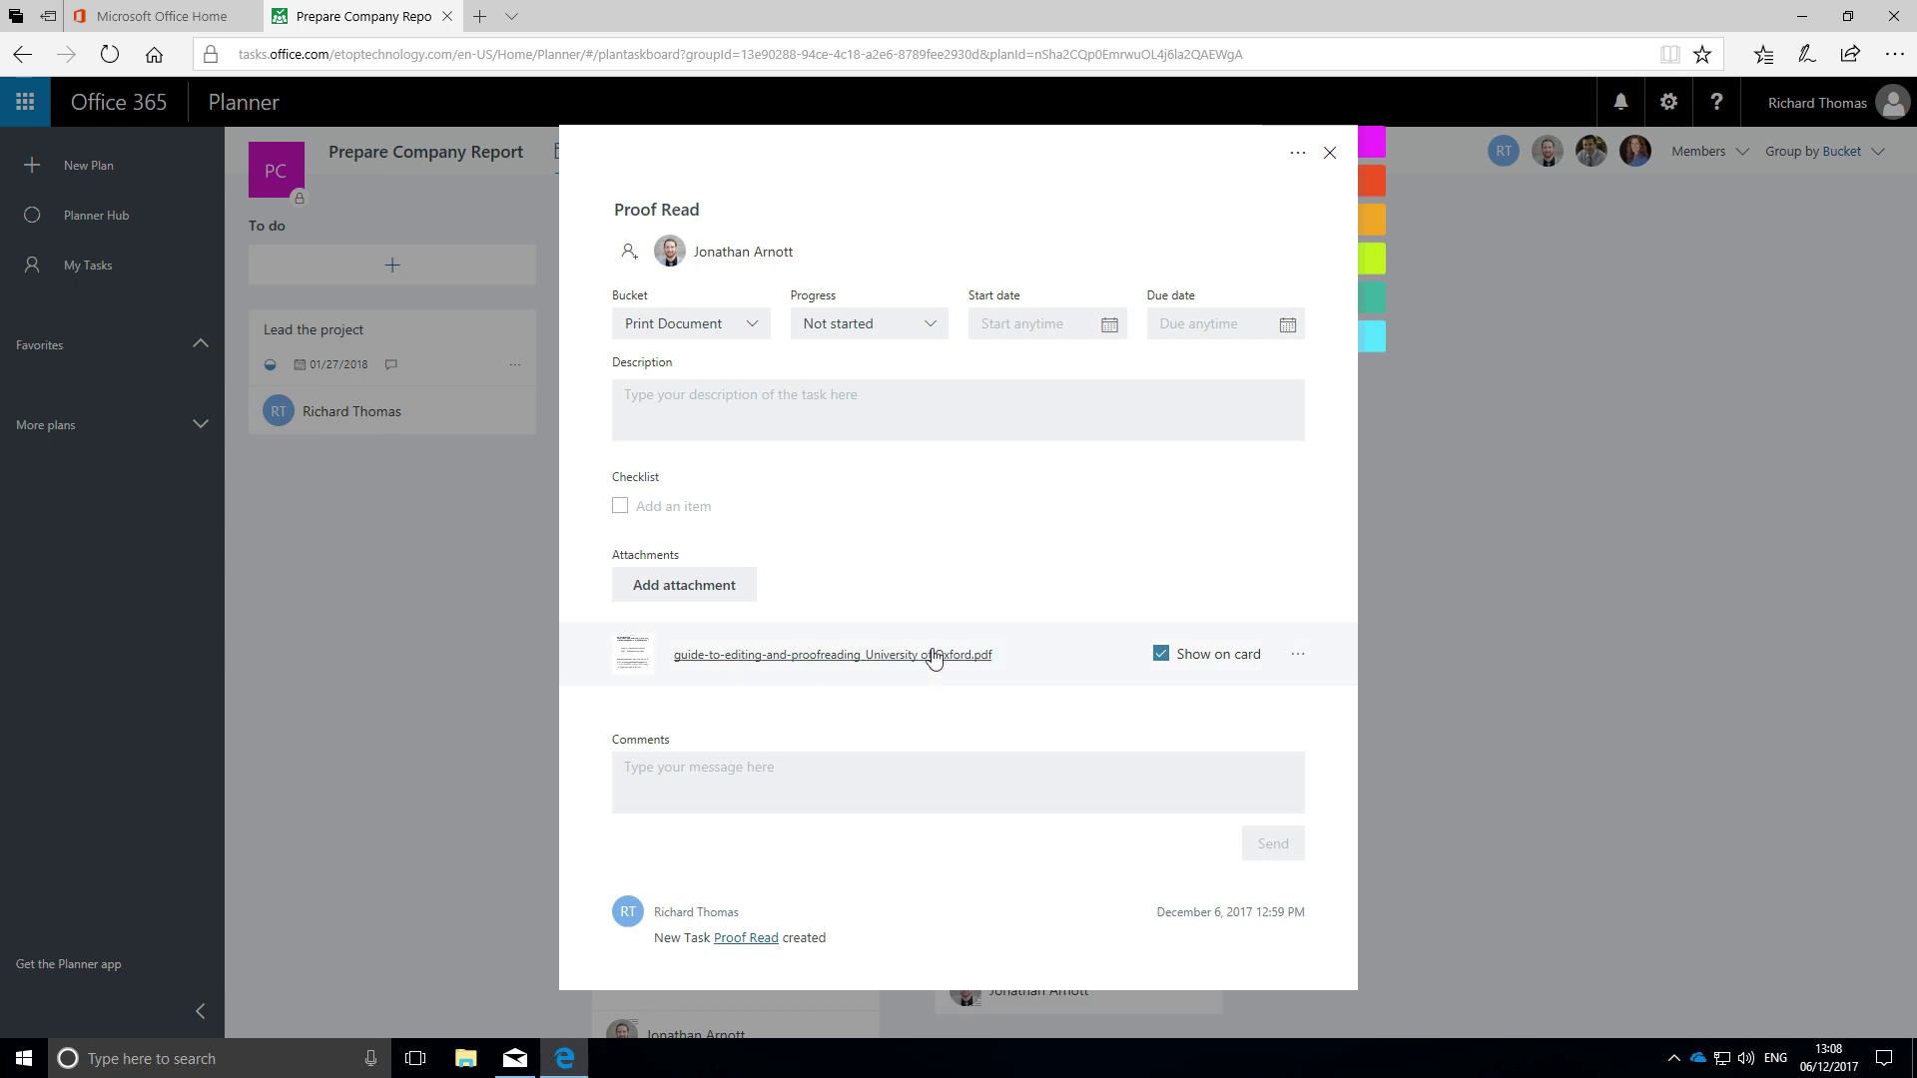
pyautogui.scroll(-5, 933, 653)
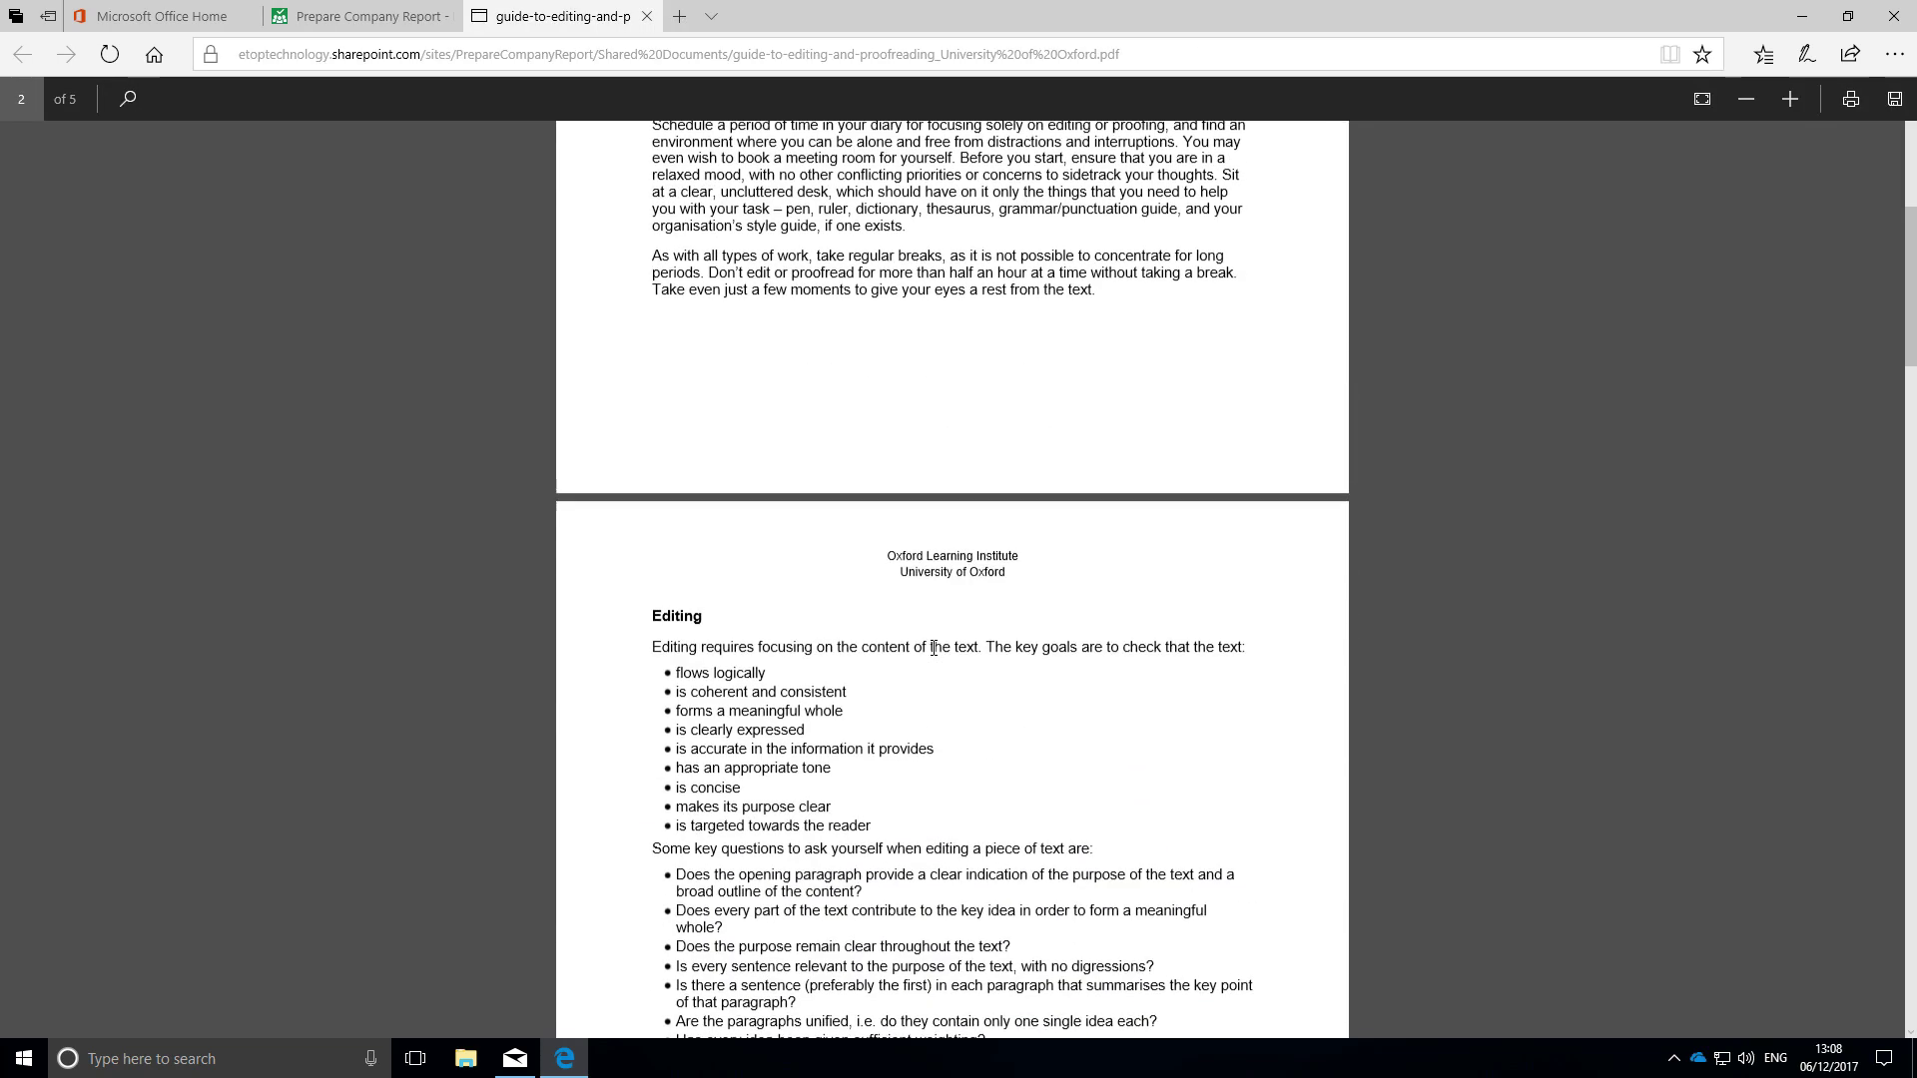
pyautogui.scroll(-3, 932, 654)
pyautogui.scroll(-5, 933, 654)
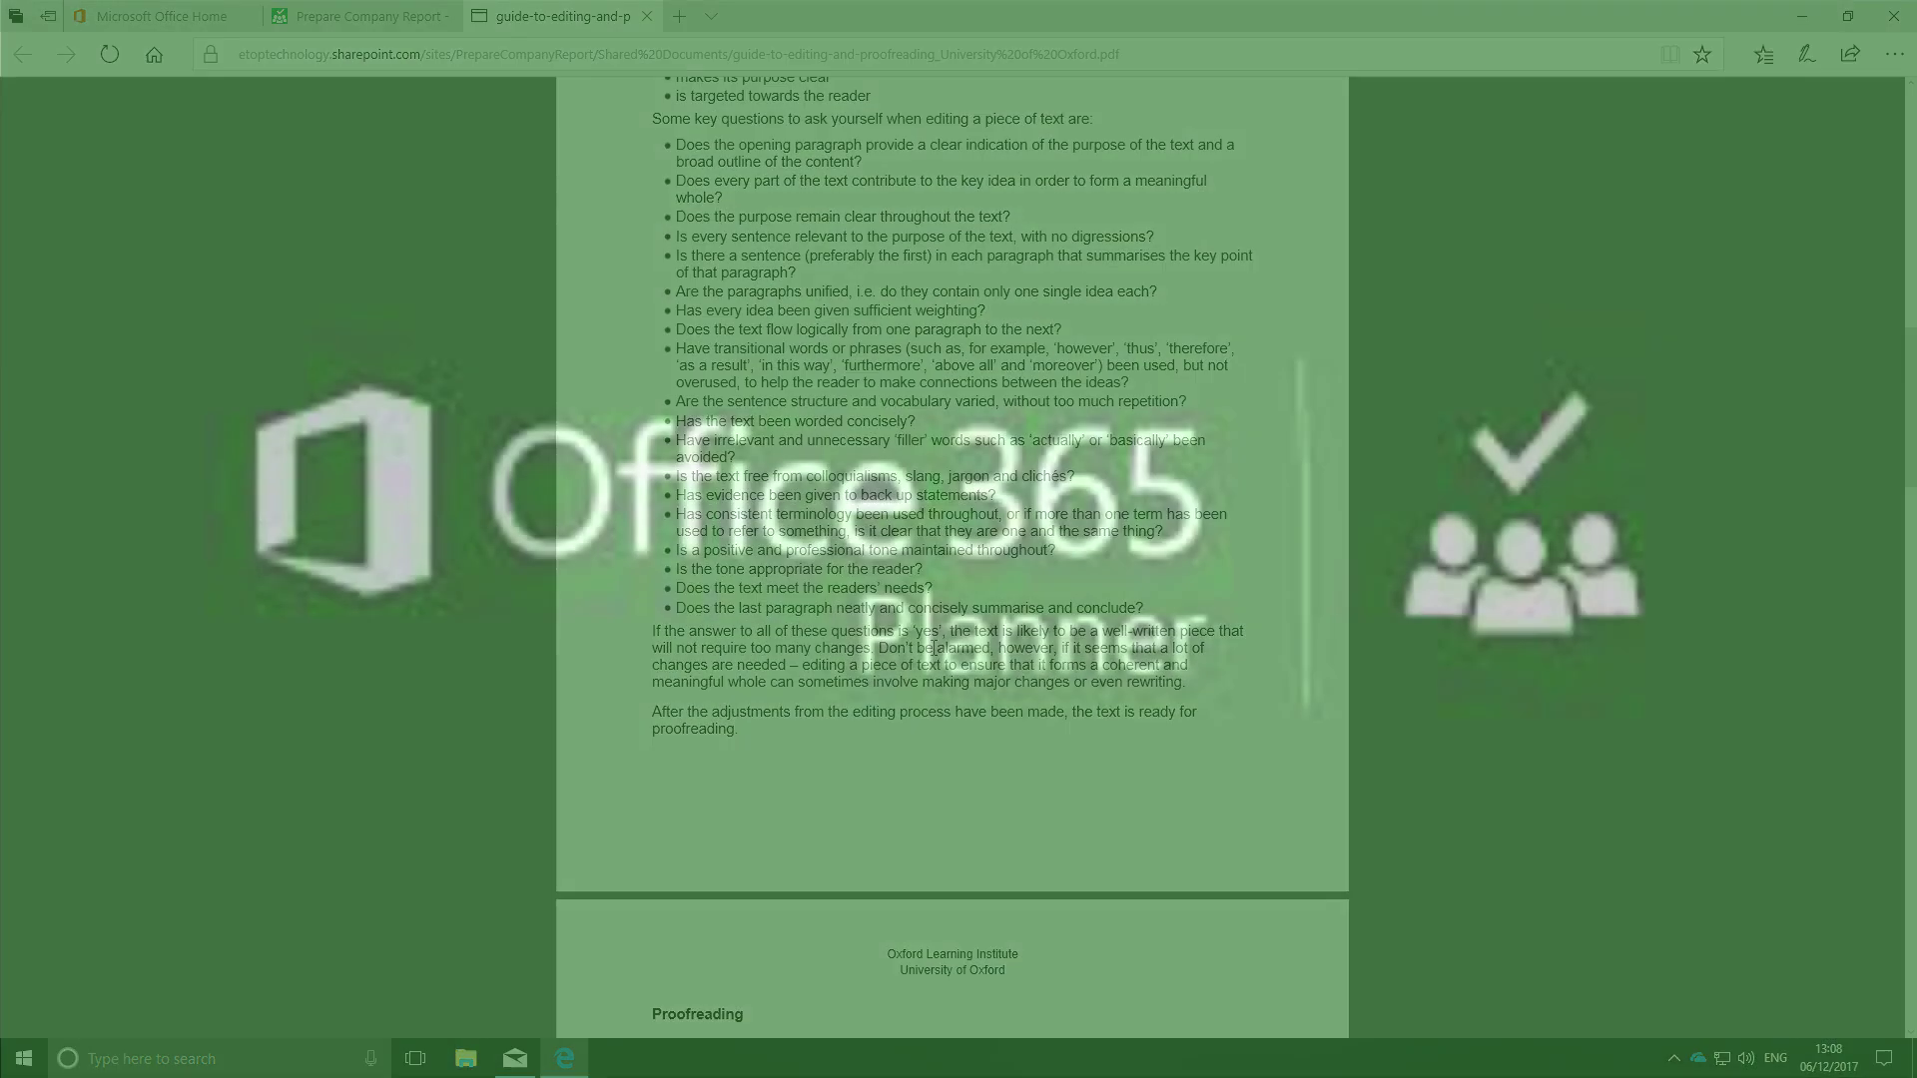